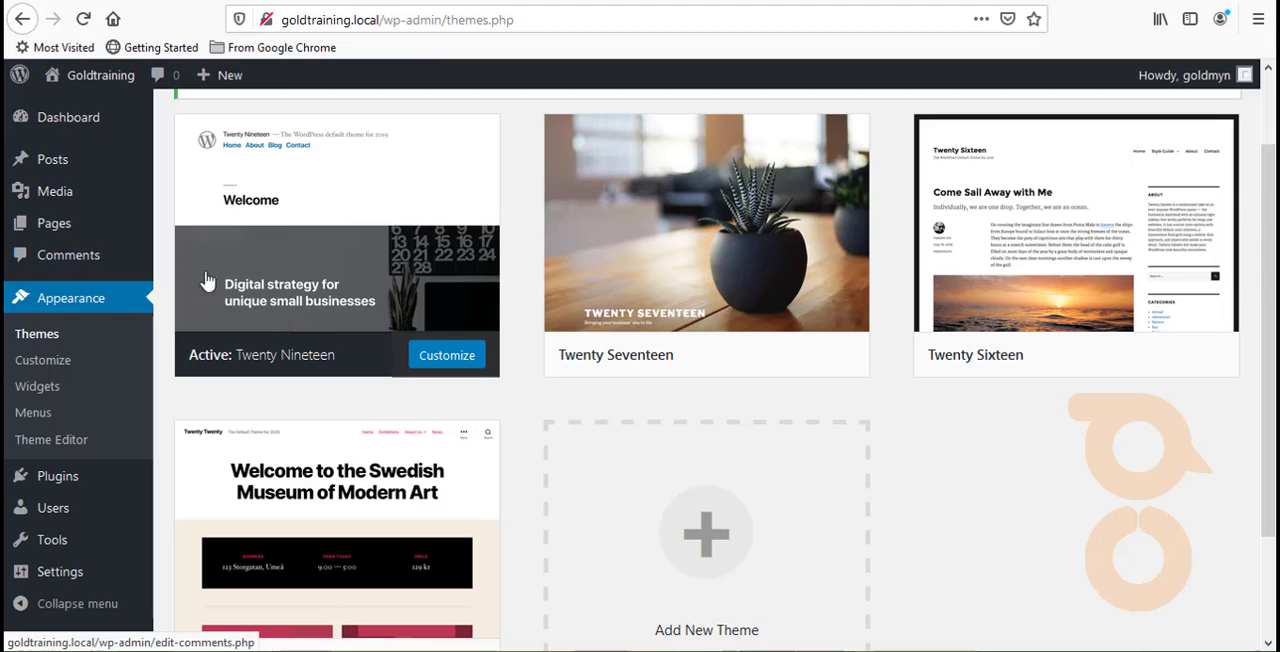
- Move the pages About, Blog, Contact, Sample Page and The New UMoMA Opens its Doors to the trash, keeping Privacy Policy
mouse_move(365, 289)
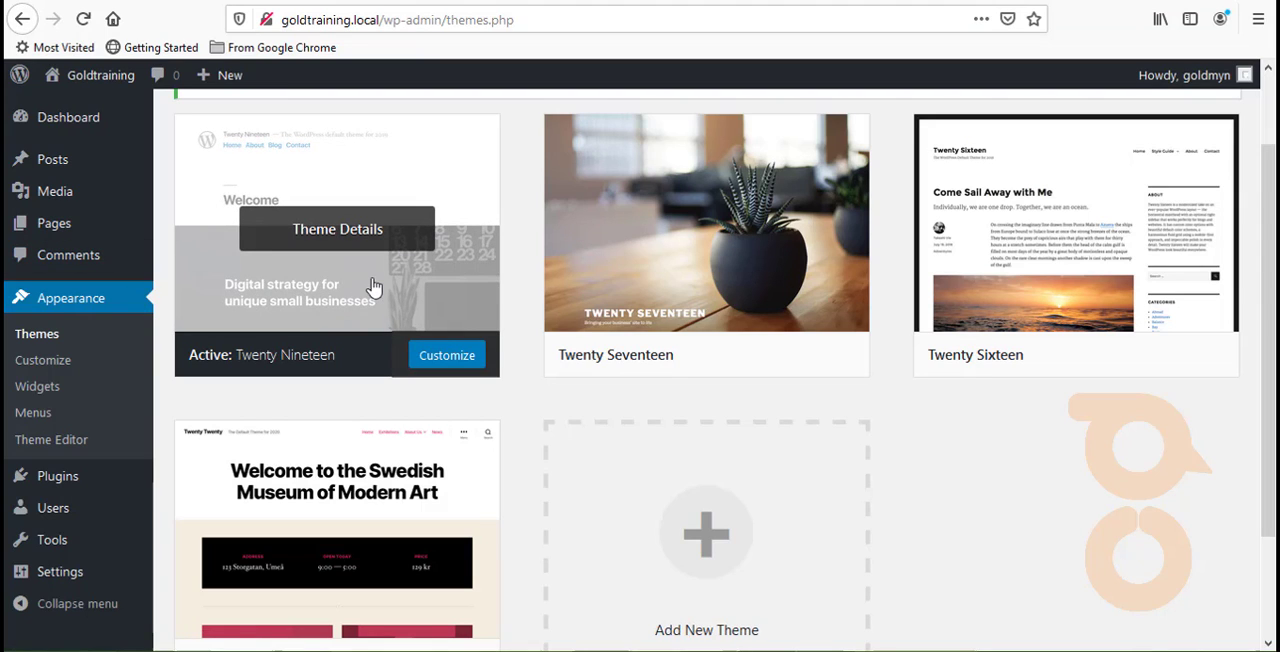
left_click(62, 234)
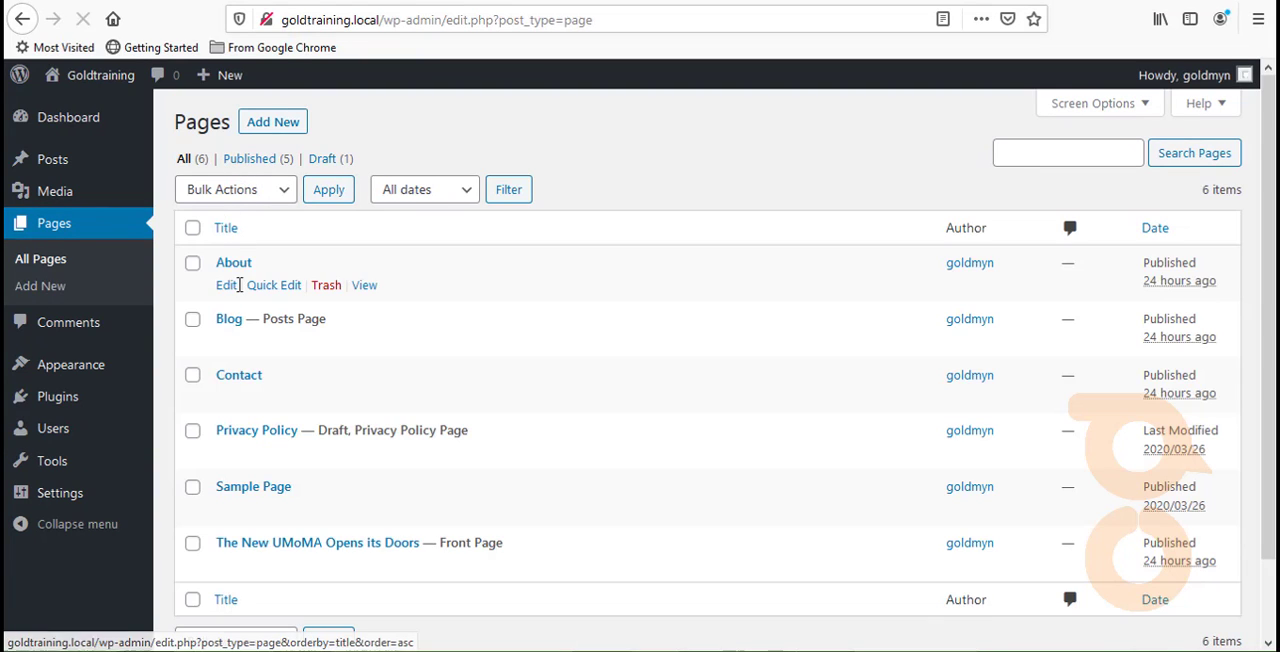
scroll(236, 292, "down", 2)
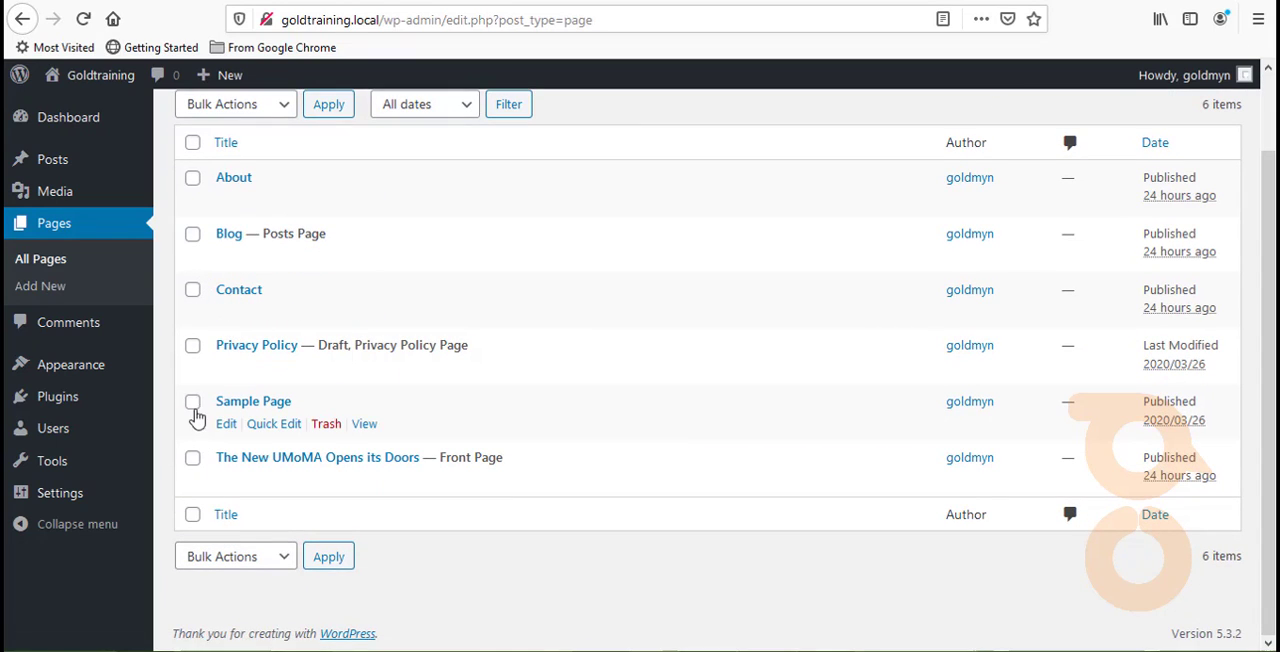
left_click(193, 404)
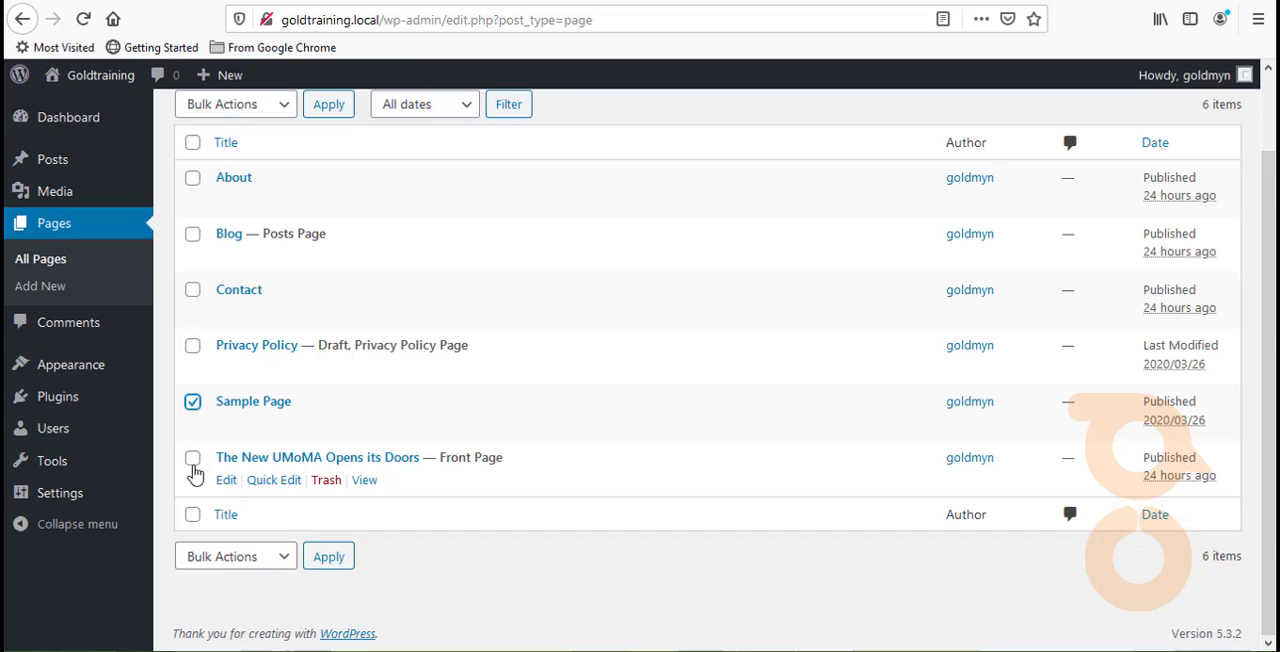
left_click(193, 465)
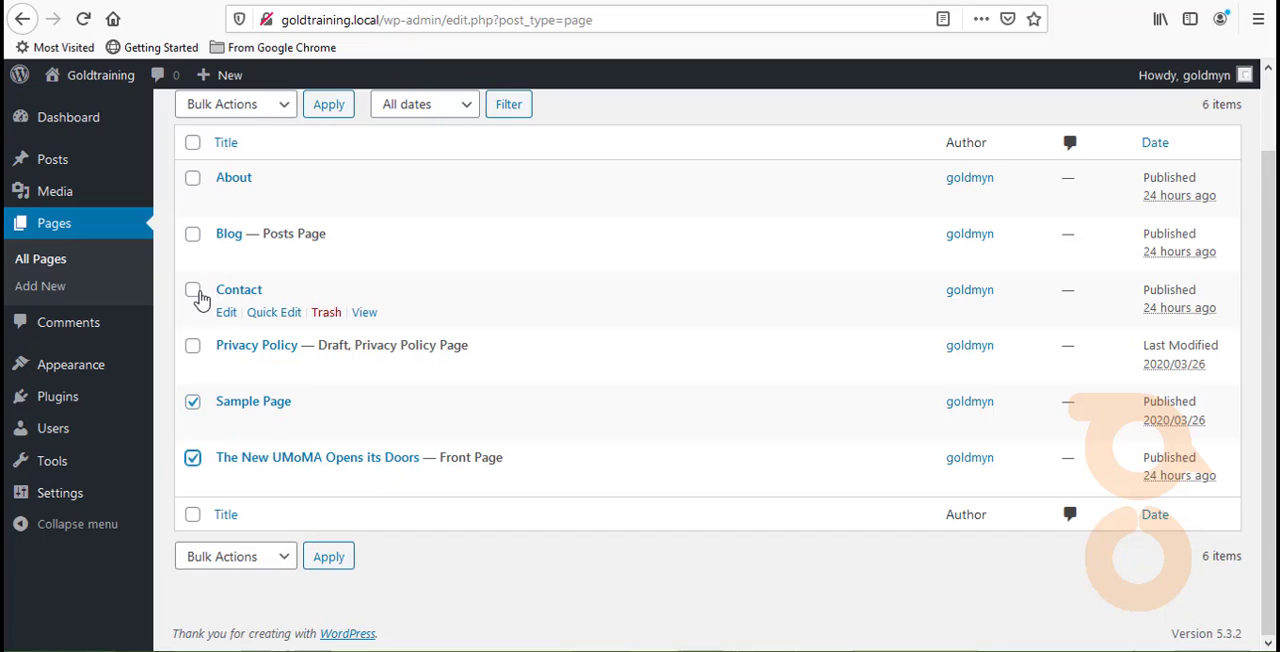
left_click(193, 290)
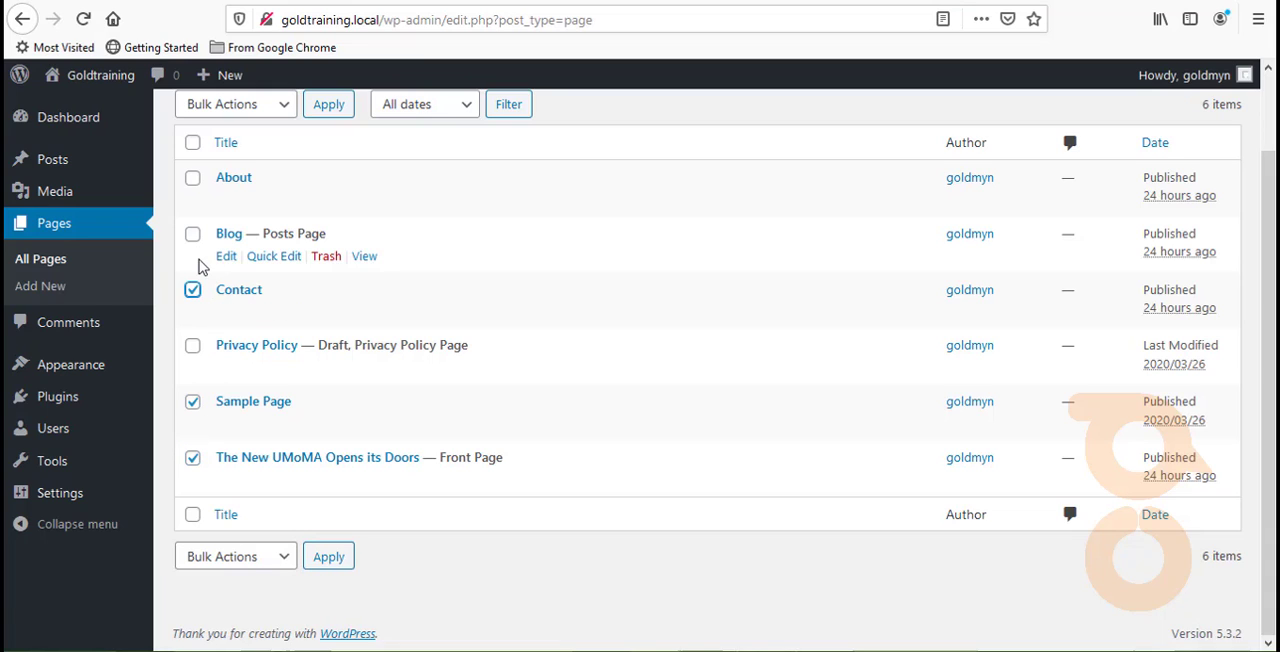
left_click(193, 234)
left_click(193, 179)
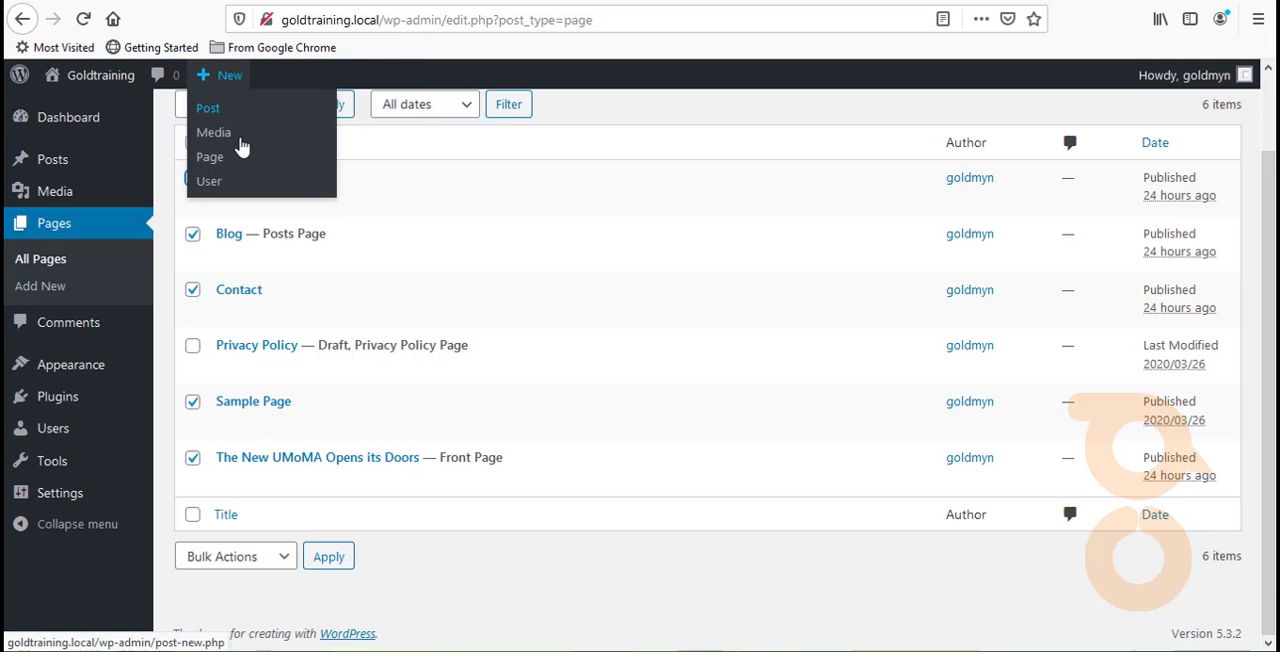
scroll(360, 300, "up", 2)
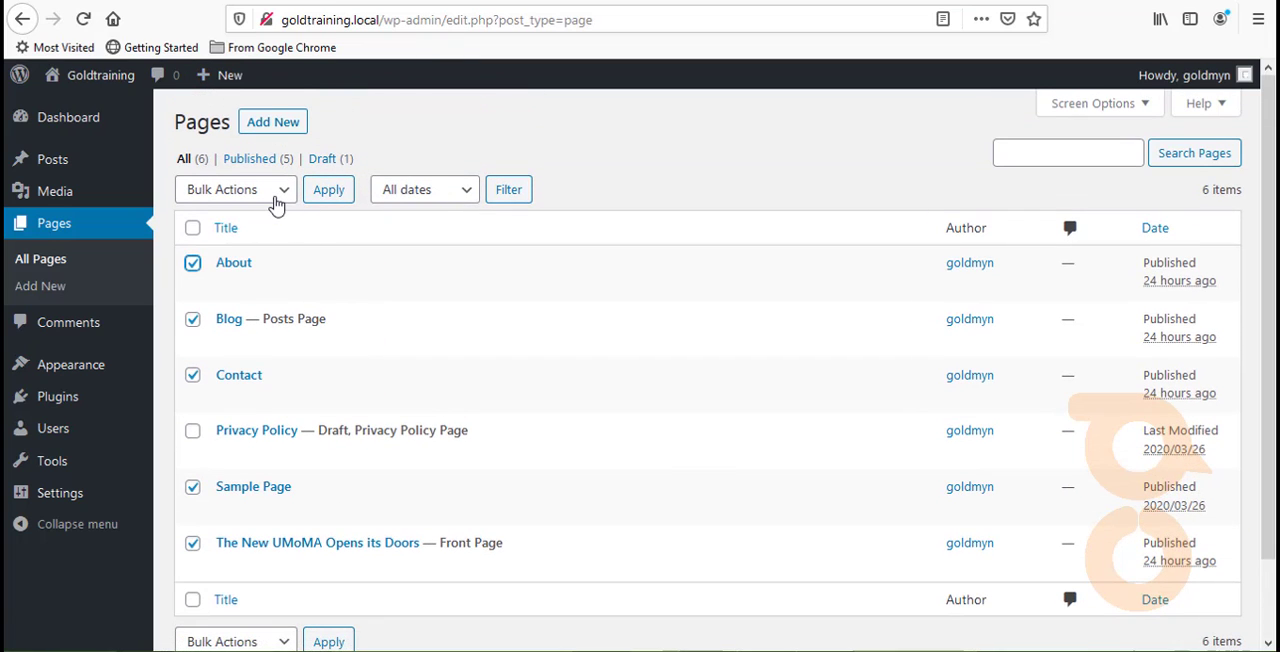
left_click(277, 200)
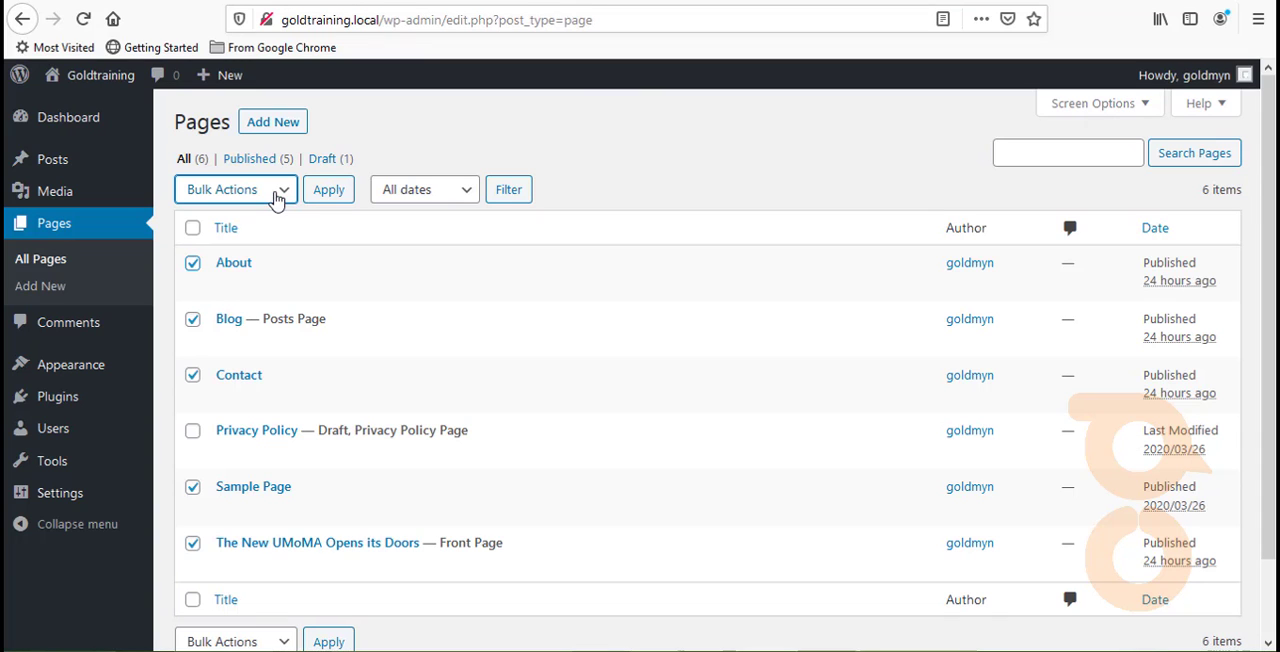
scroll(278, 208, "down", 2)
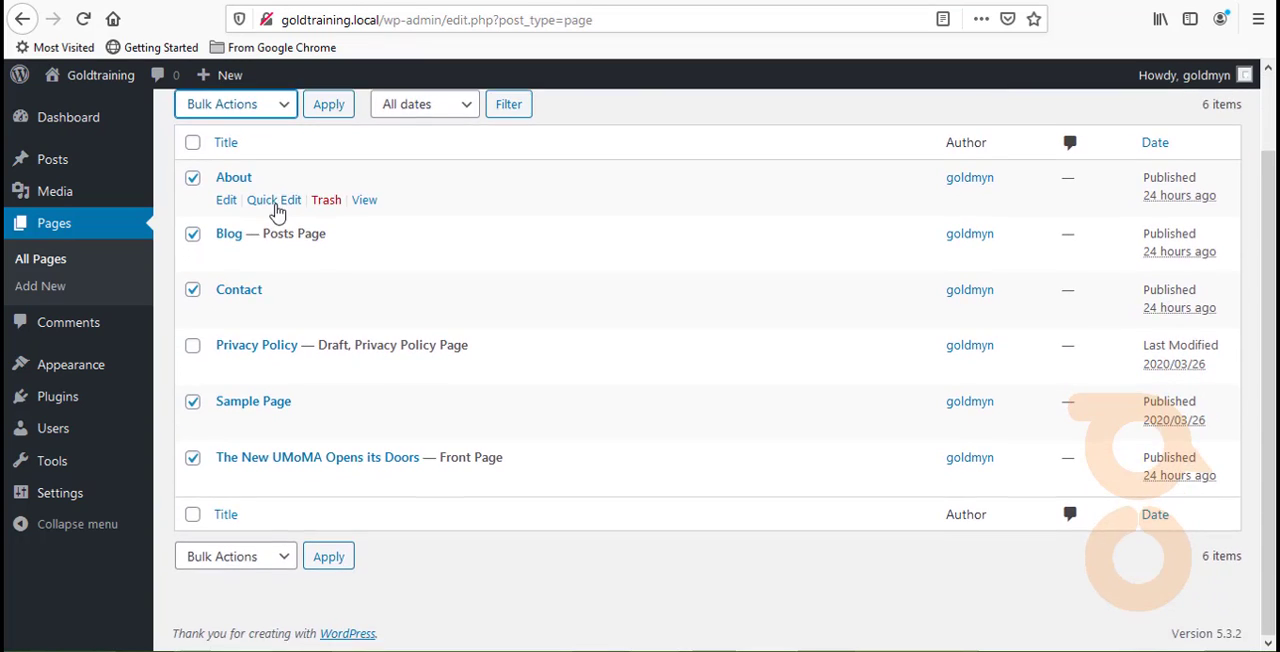
scroll(280, 200, "up", 2)
left_click(286, 204)
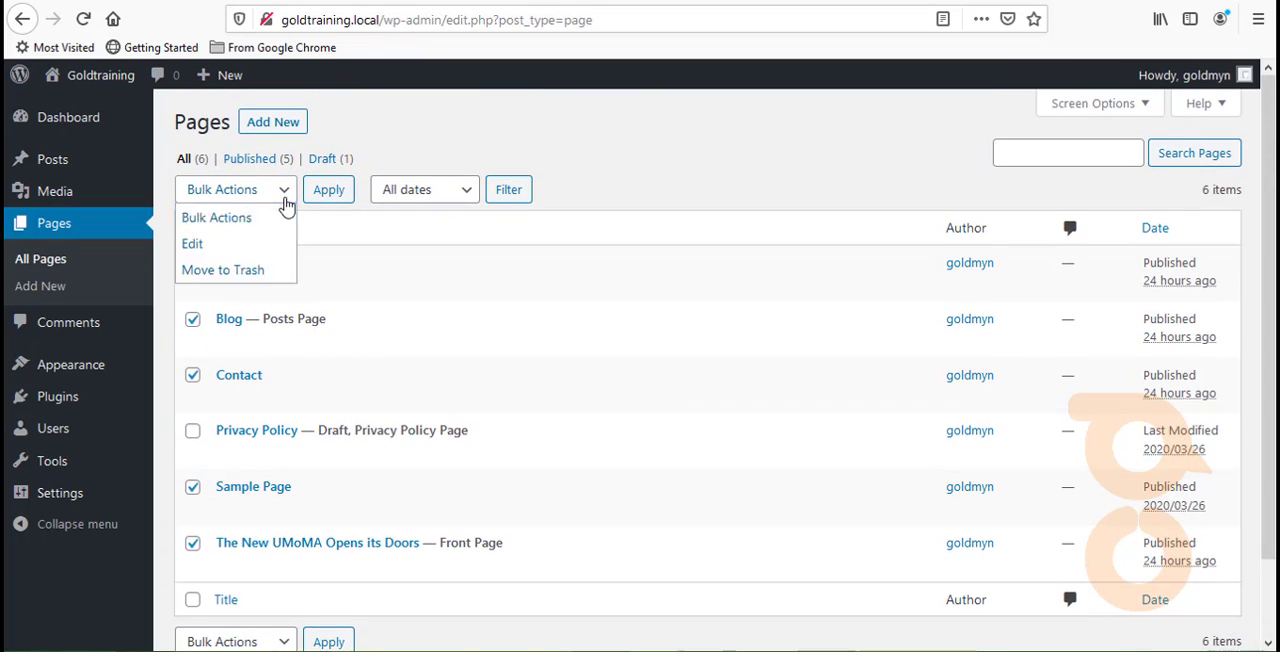
left_click(223, 268)
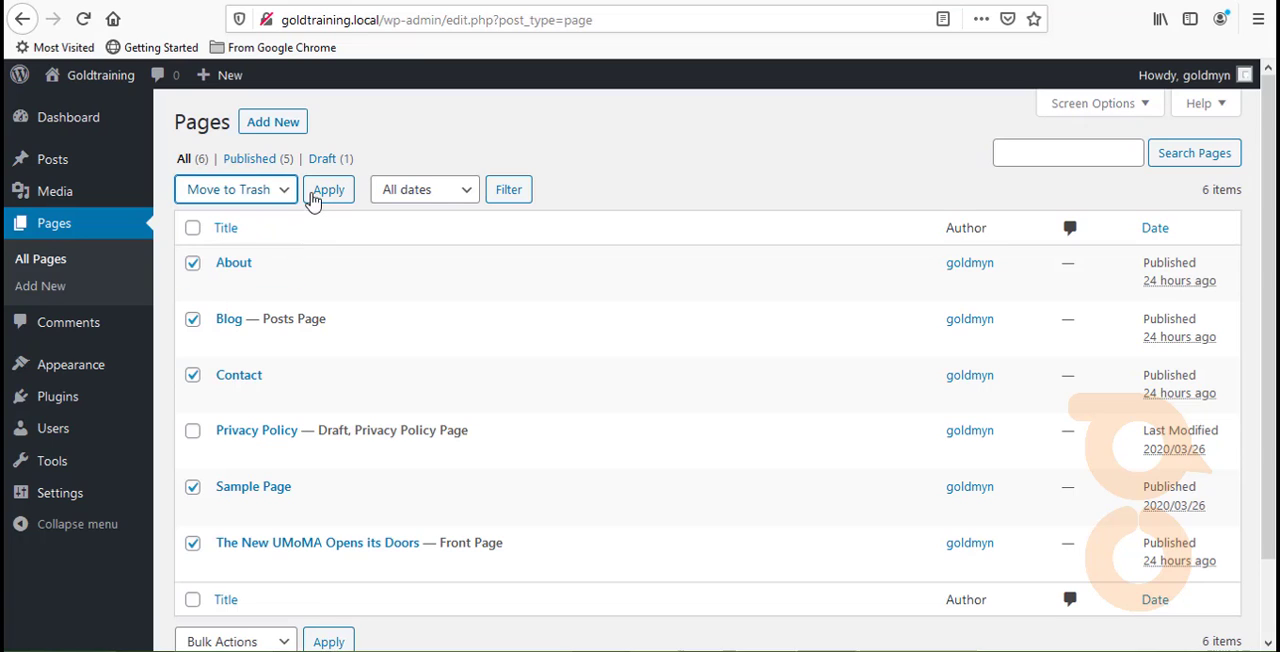
left_click(326, 196)
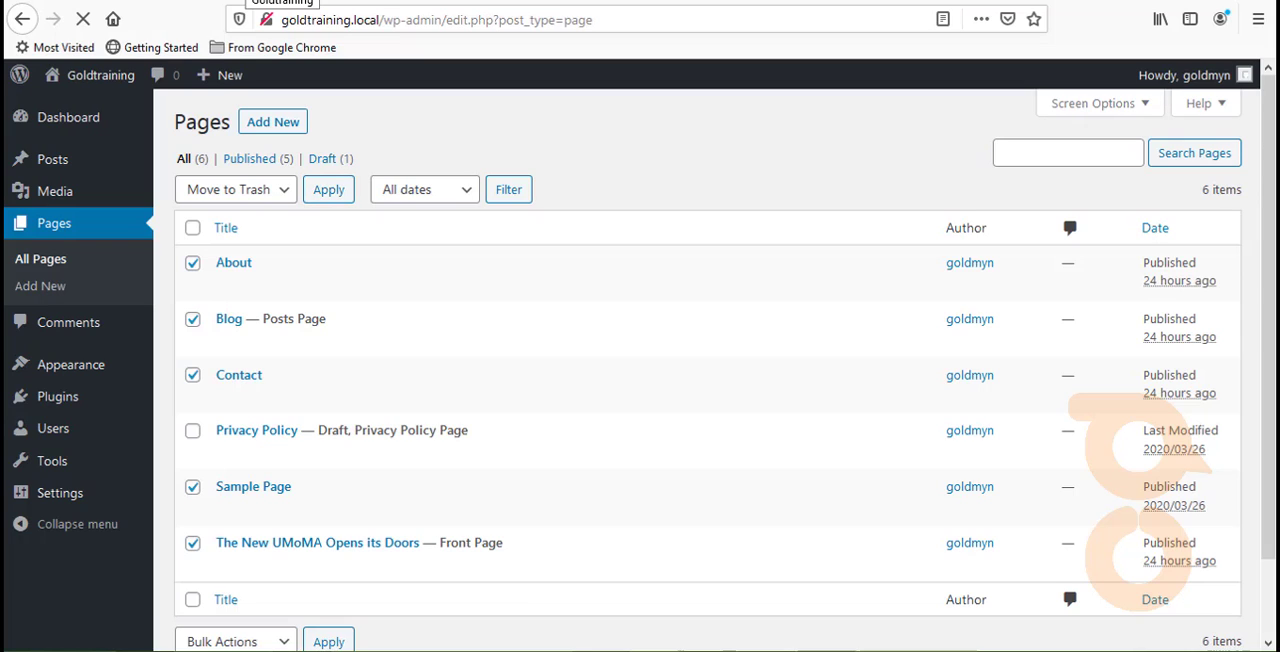
- Examine the live site's front page from header to footer, and reload it to check the effect of trashing the pages
left_click(248, 1)
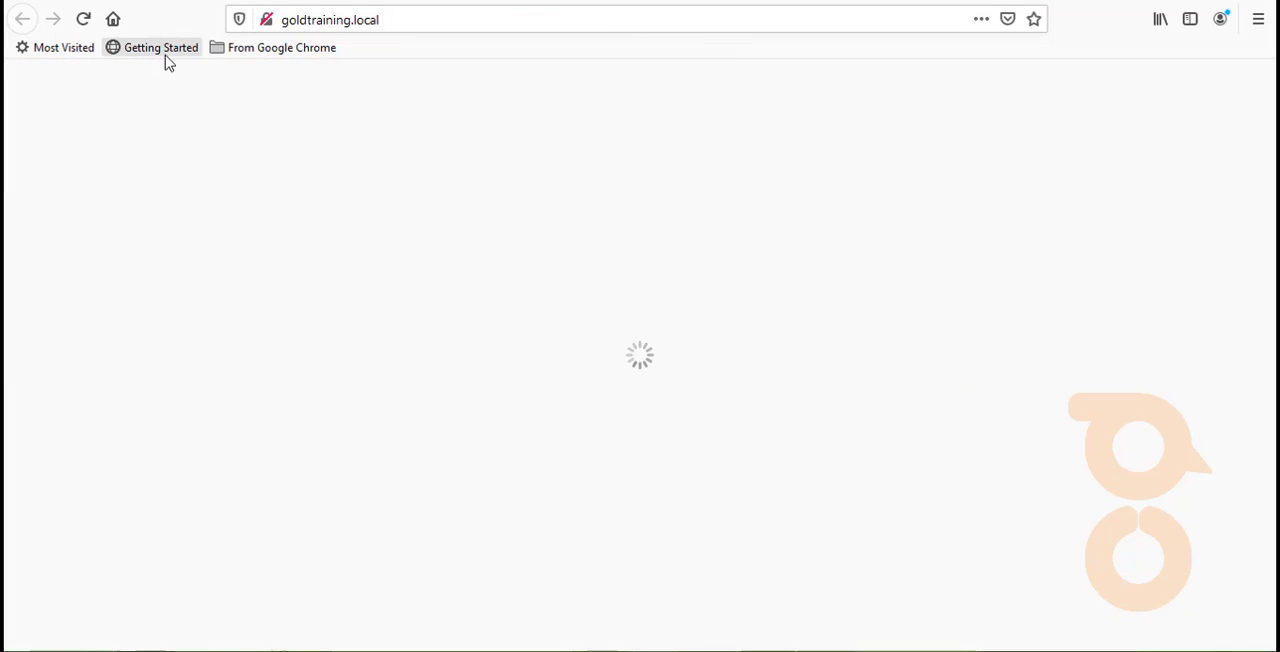
left_click(104, 1)
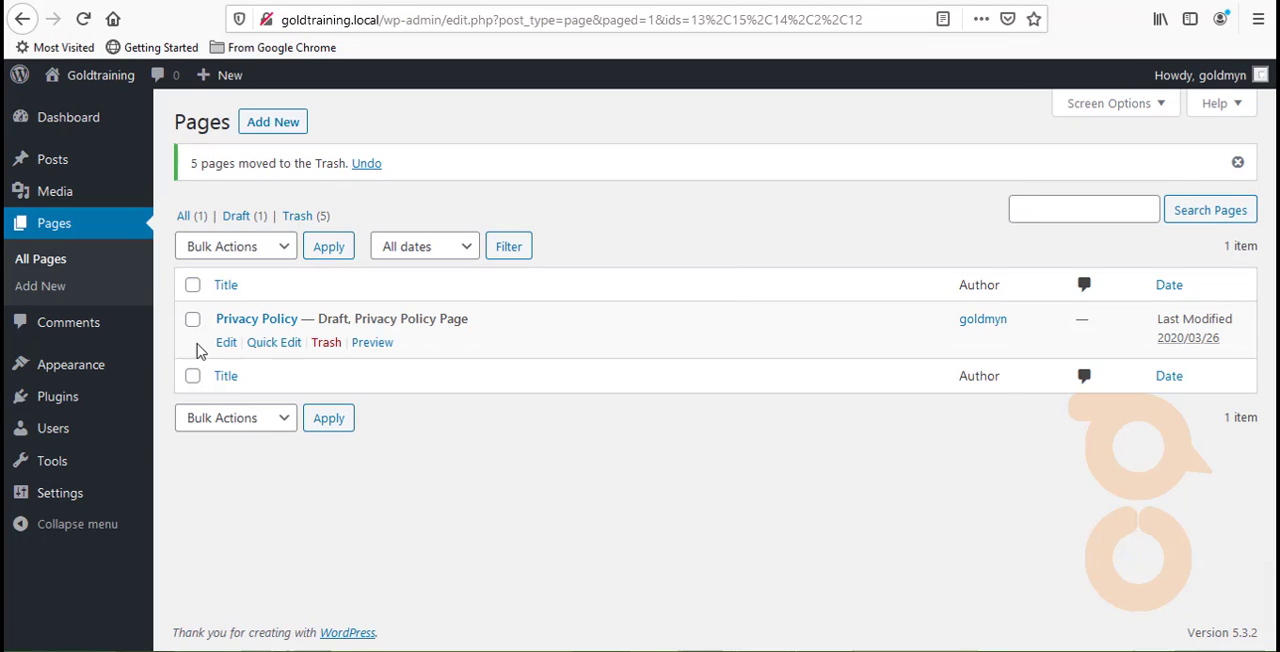
left_click(100, 75)
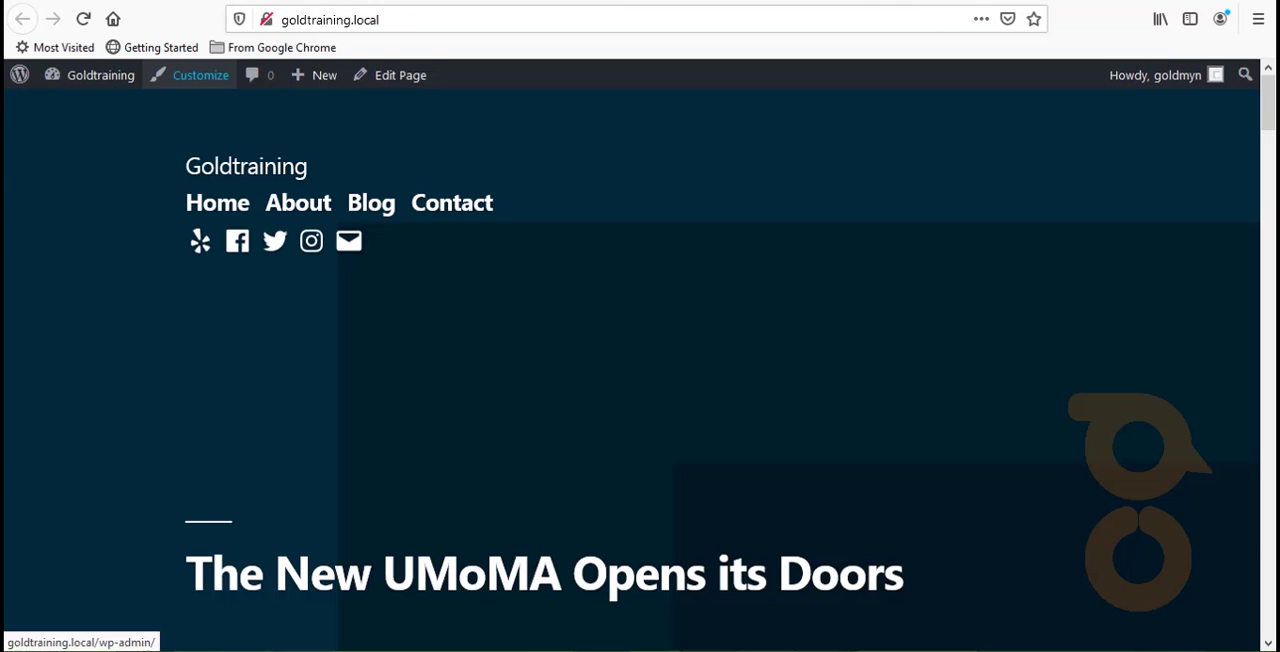
scroll(453, 381, "down", 10)
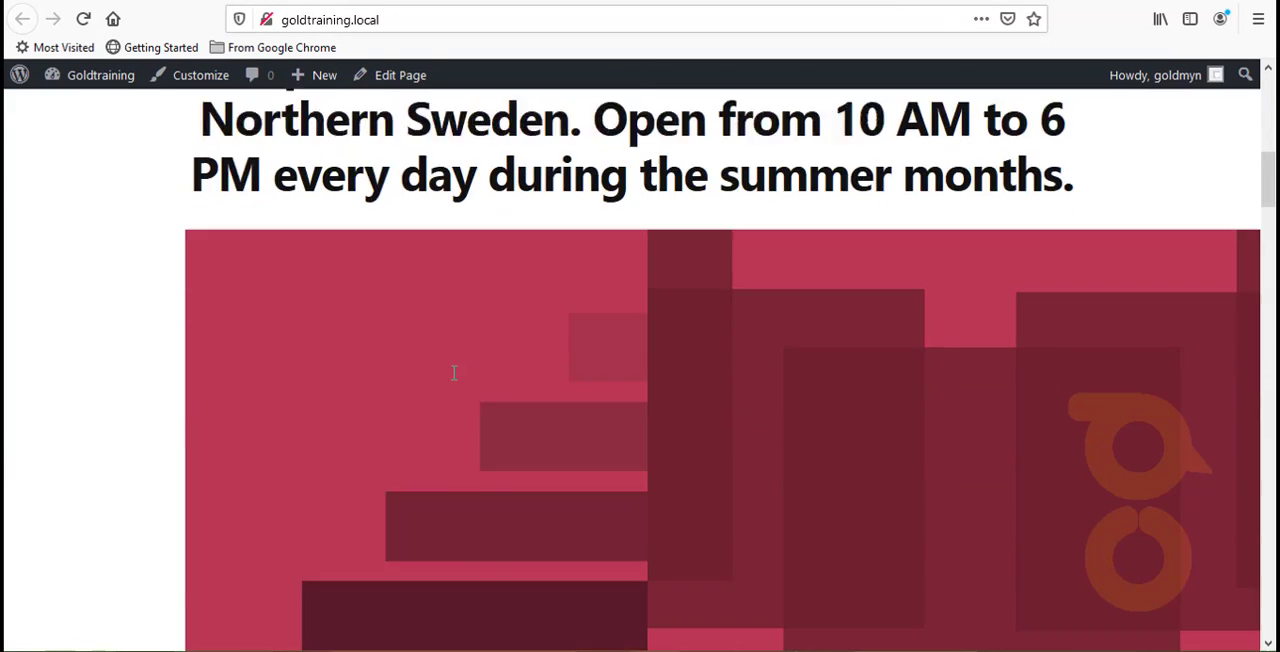
scroll(451, 390, "down", 10)
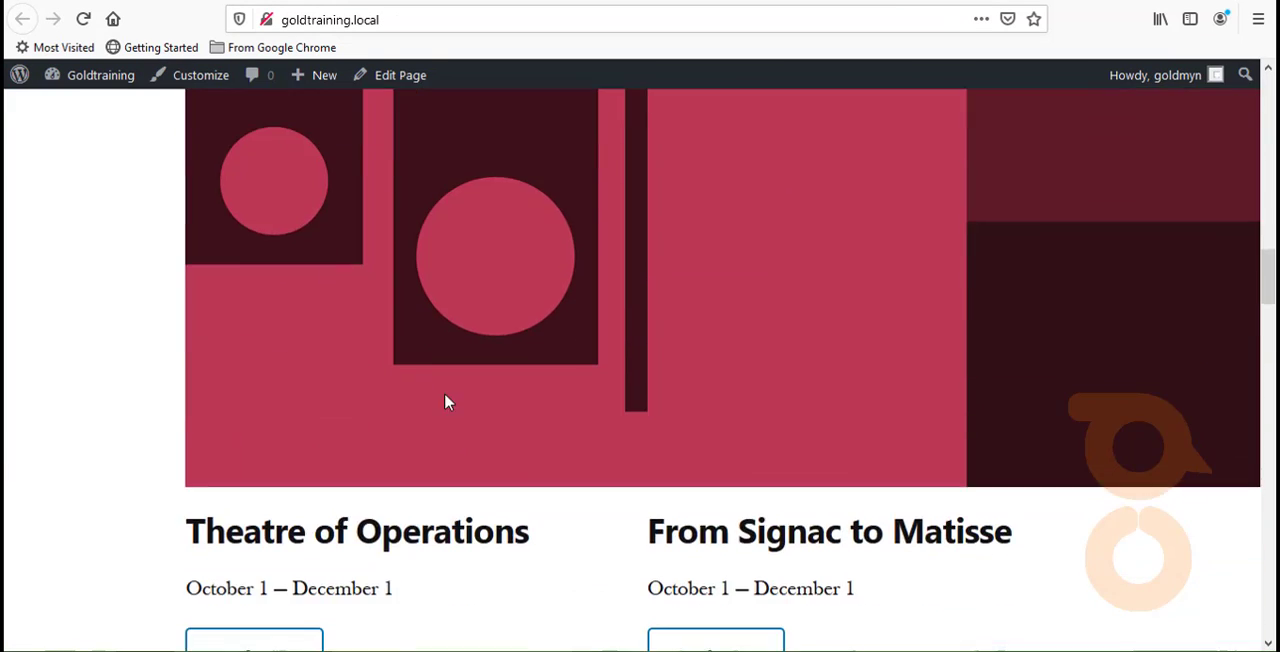
scroll(447, 401, "up", 4)
scroll(443, 400, "down", 12)
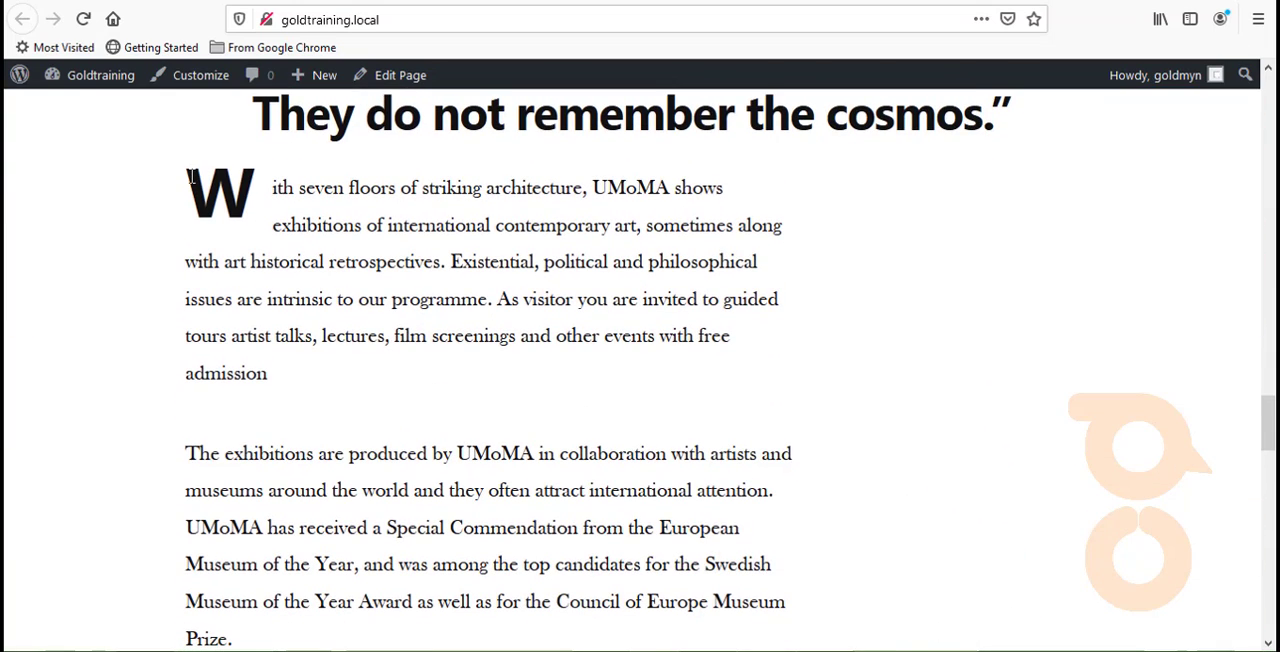
left_click_drag(190, 190, 757, 470)
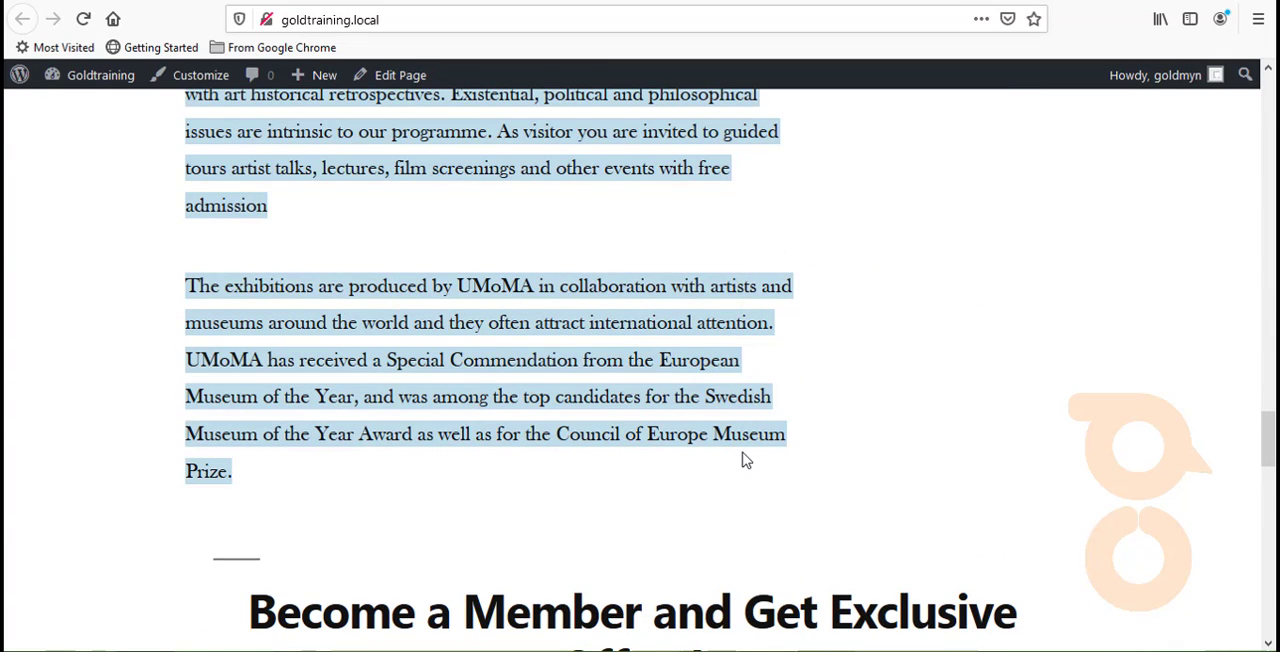
scroll(743, 457, "down", 3)
scroll(730, 448, "down", 13)
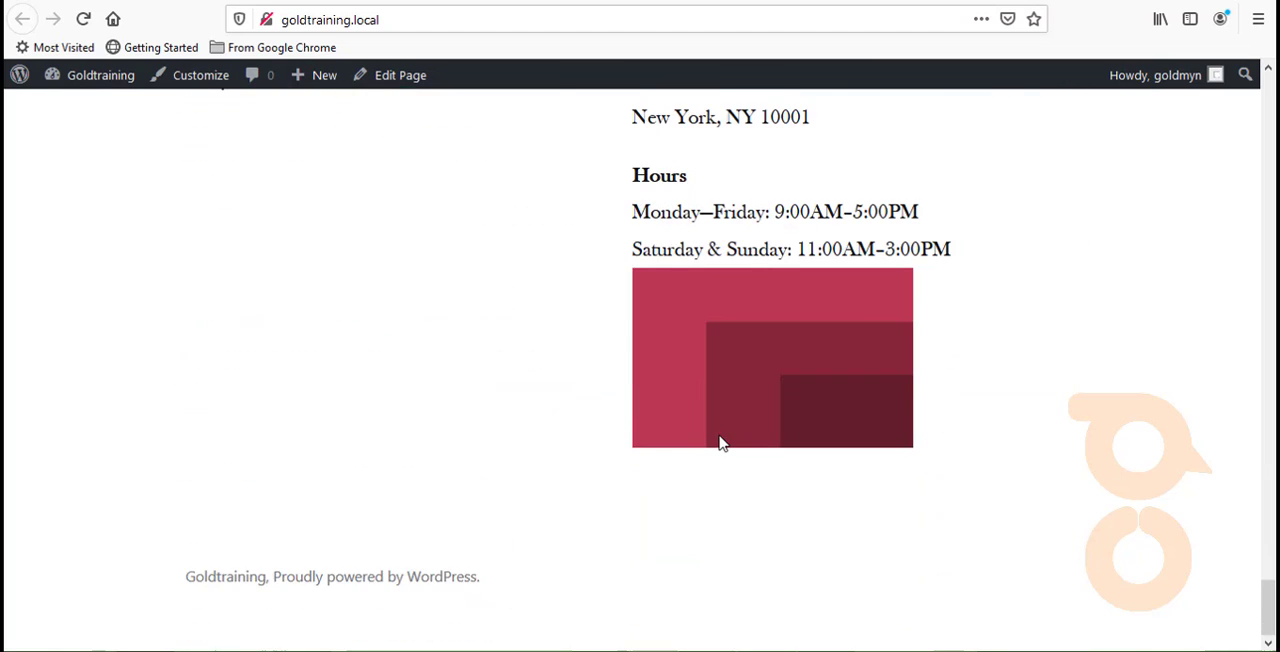
scroll(650, 420, "up", 5)
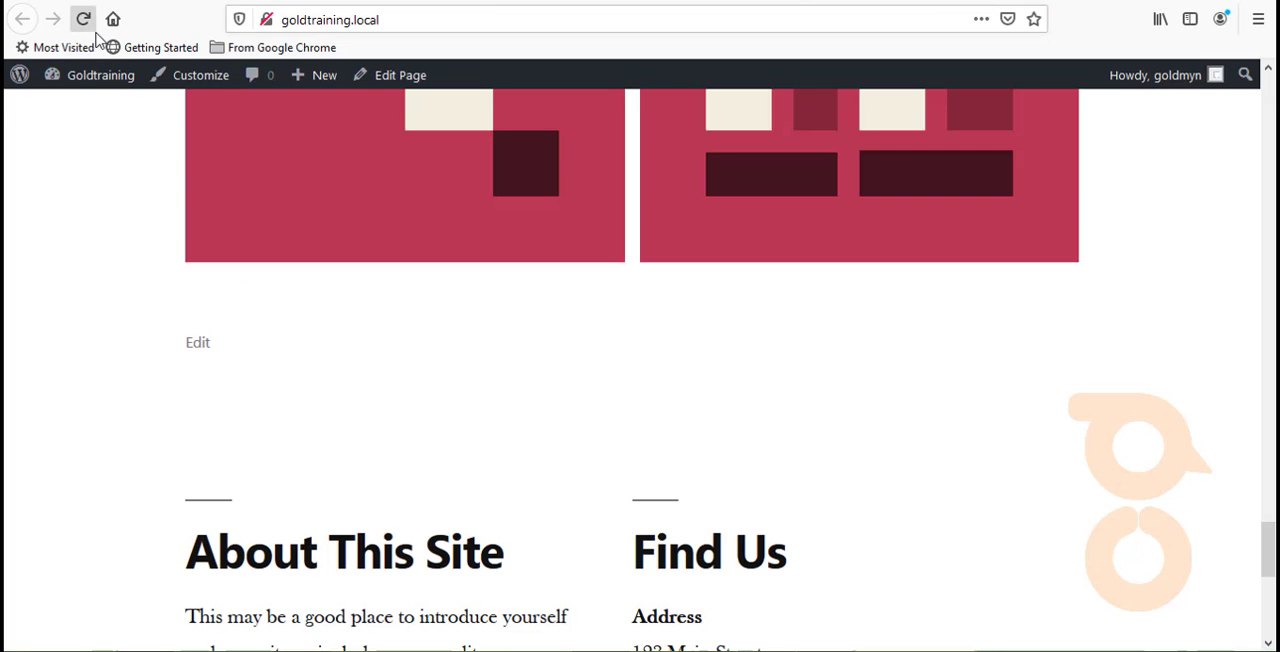
left_click(84, 19)
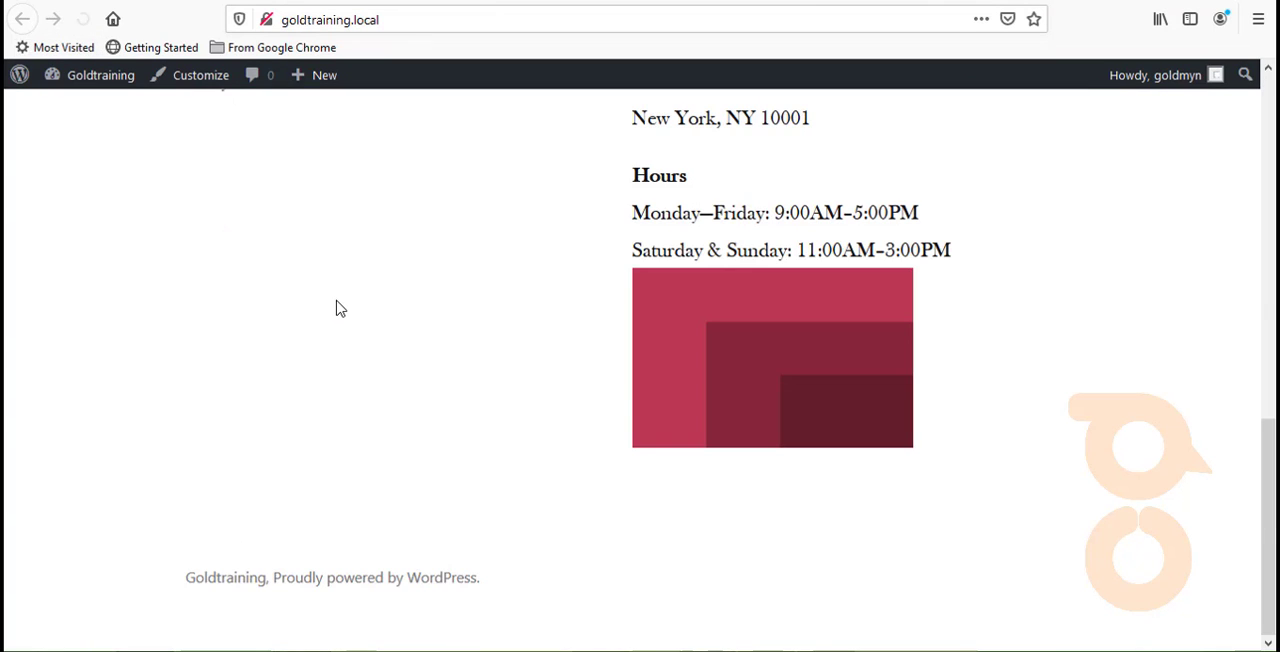
scroll(336, 310, "up", 9)
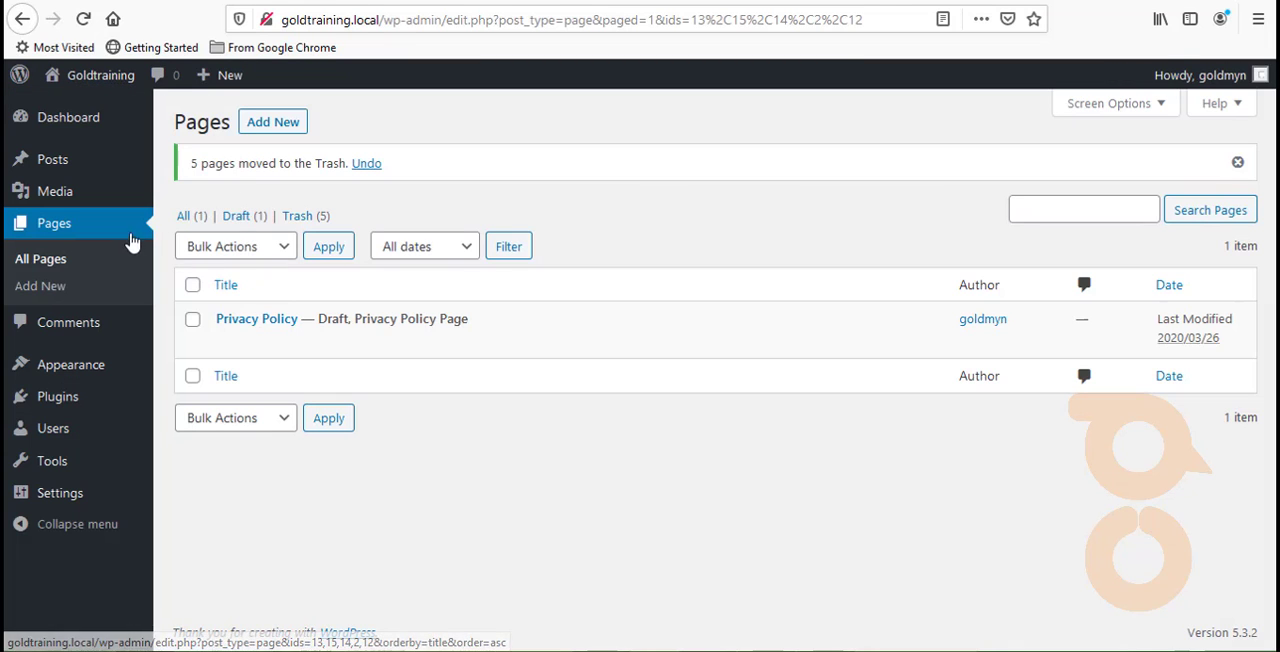
- Create a new page, dismiss the block editor's welcome tip and title the page Home
mouse_move(213, 92)
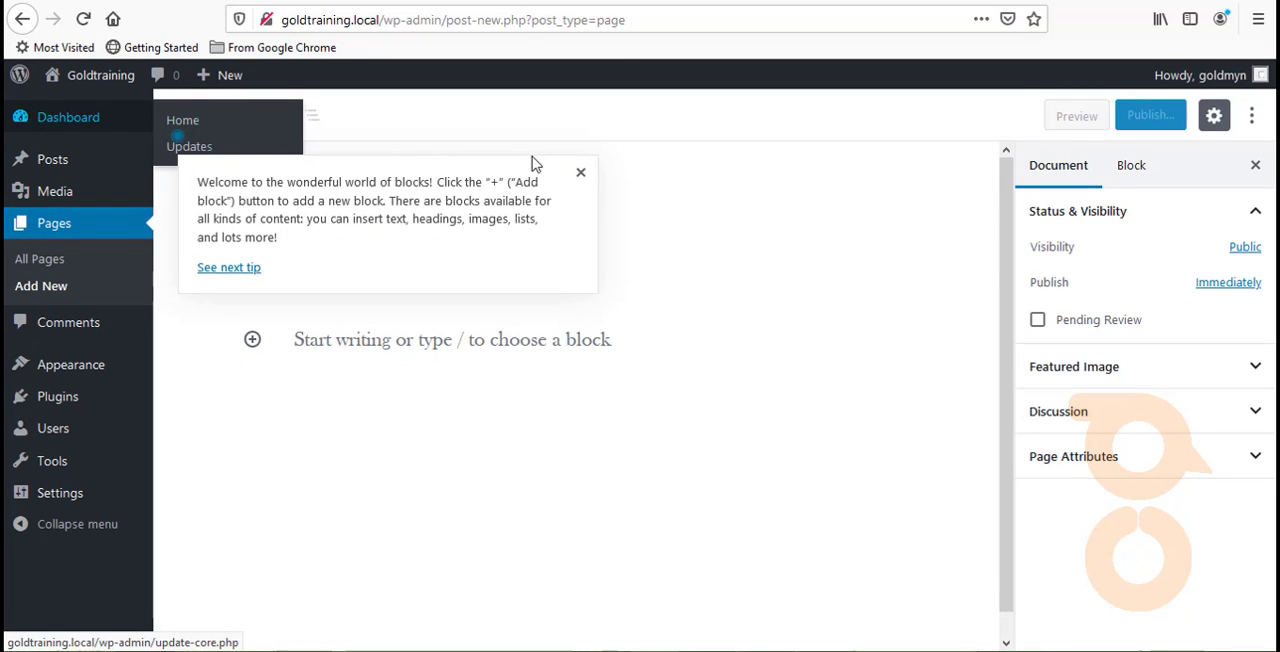
left_click(580, 172)
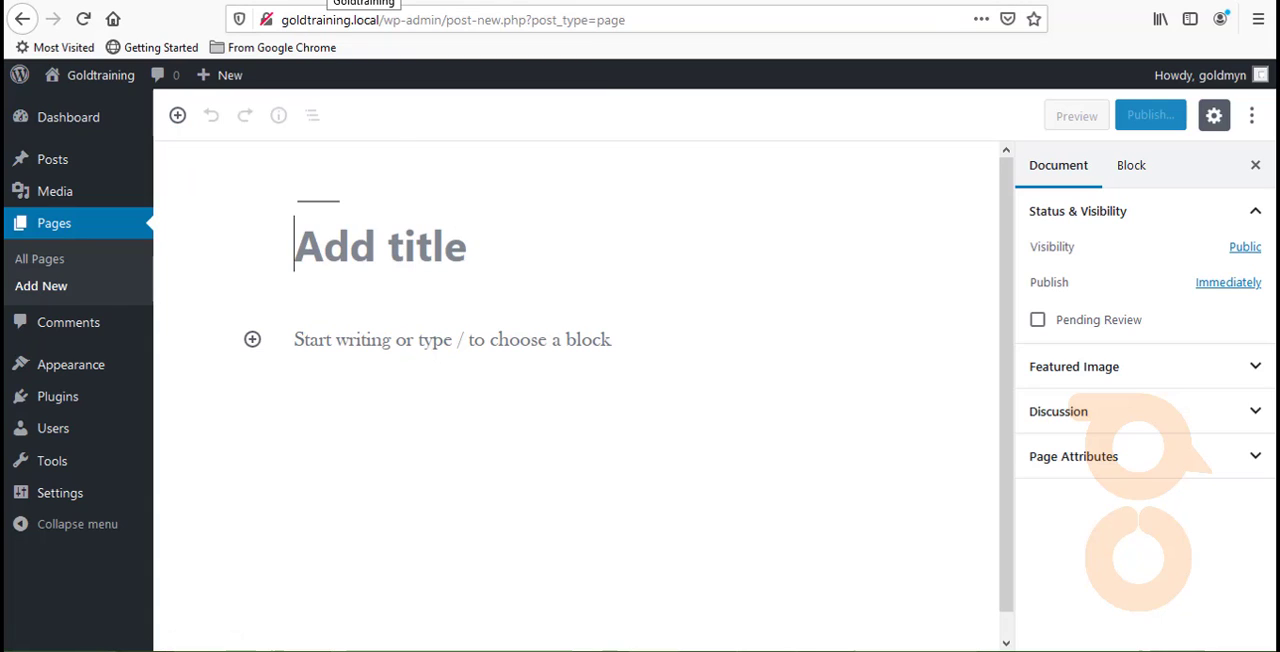
type("HOM")
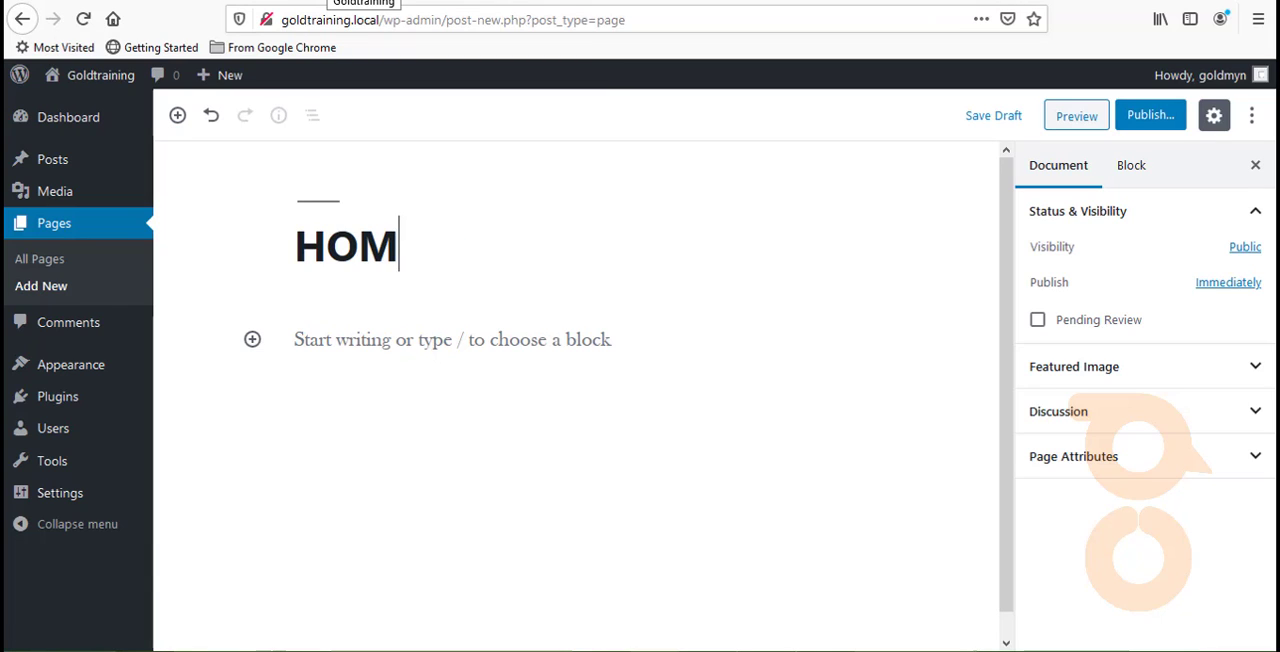
key("BackSpace")
key("BackSpace")
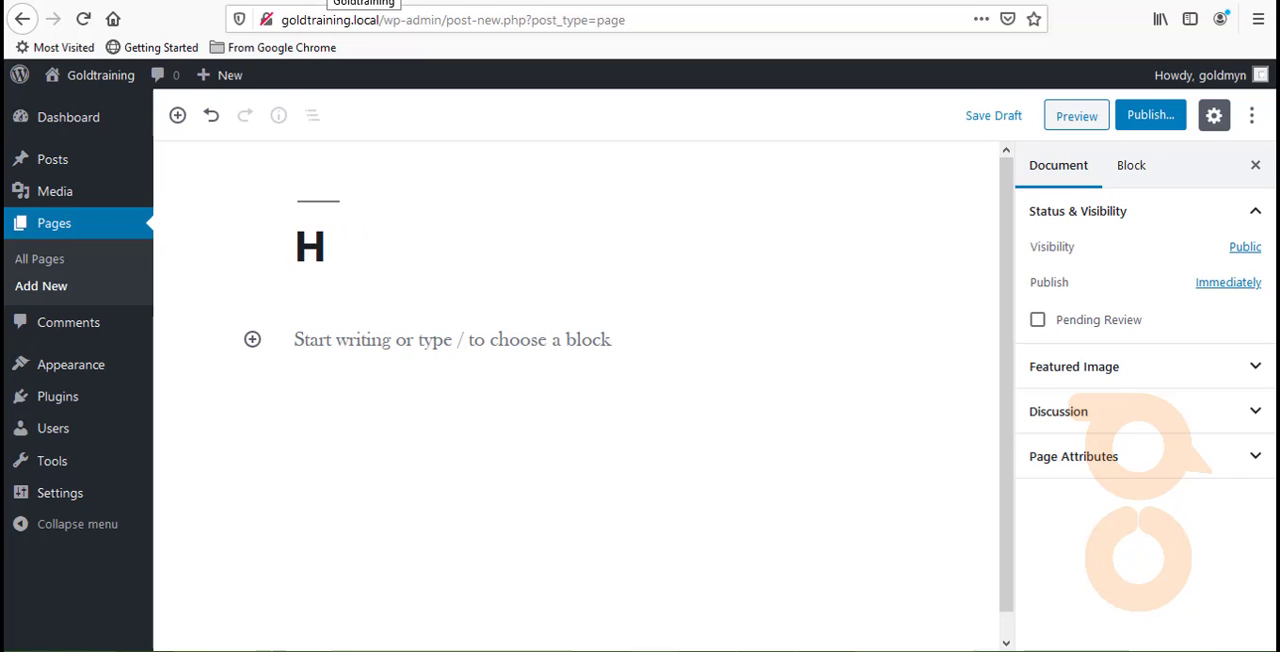
type("ome")
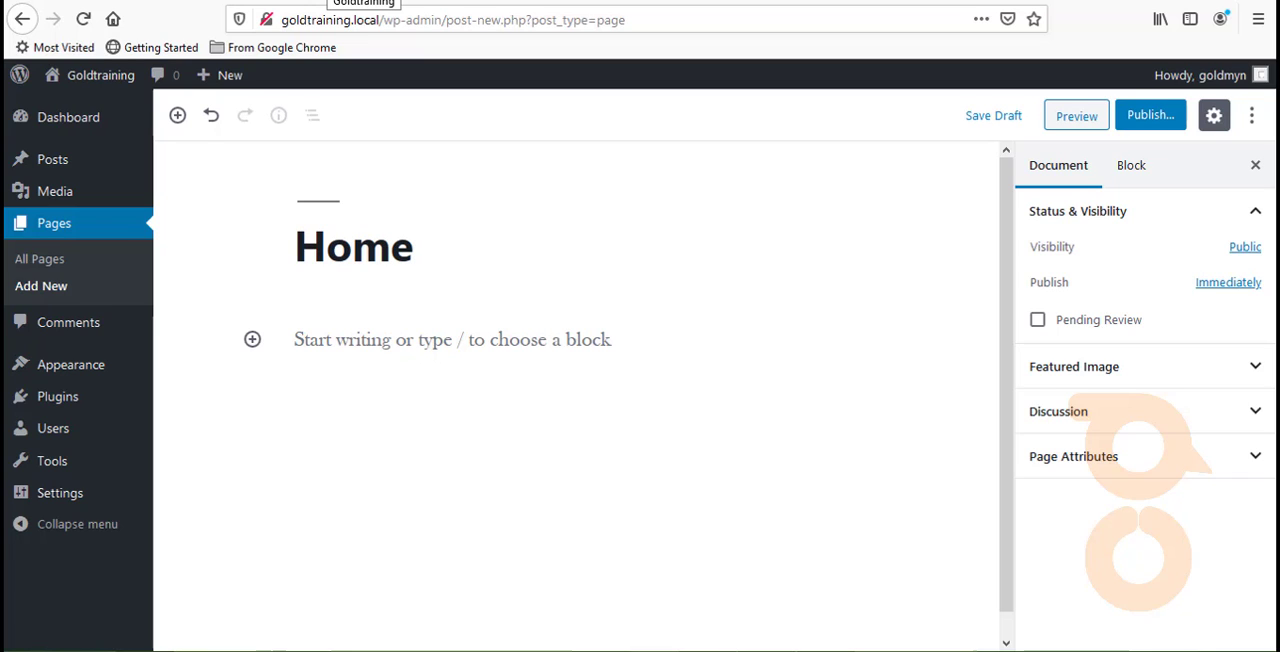
- Insert a Cover block below the Home page title
mouse_move(309, 337)
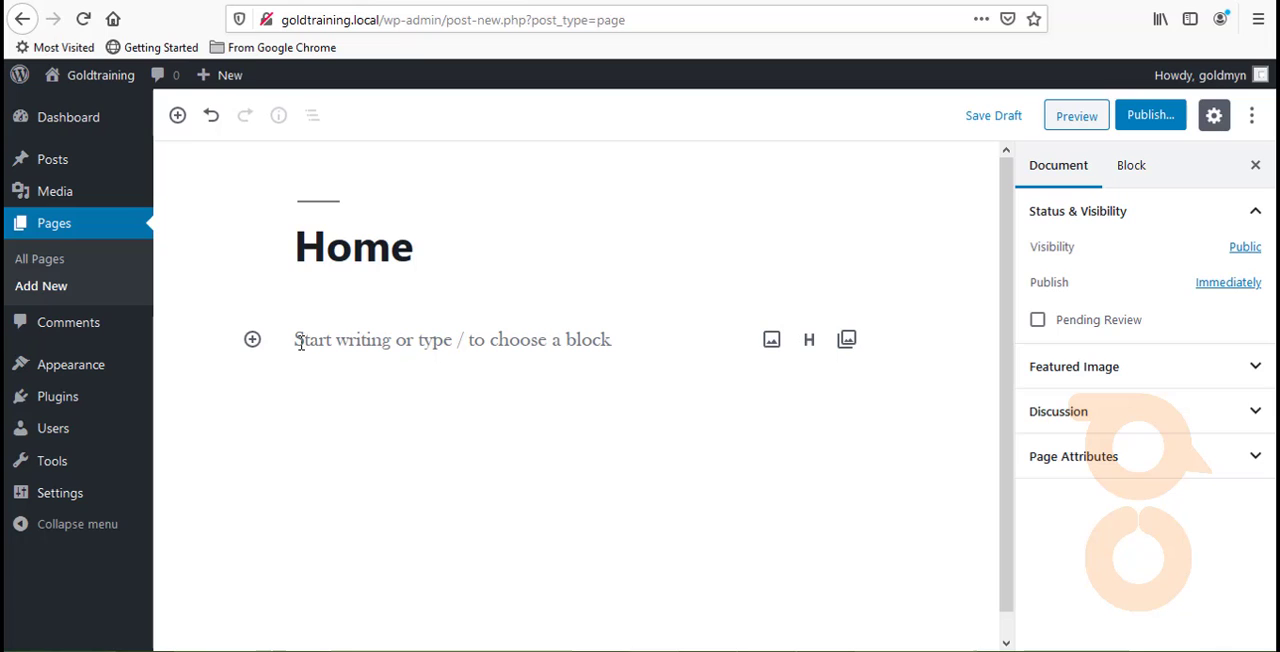
left_click(300, 343)
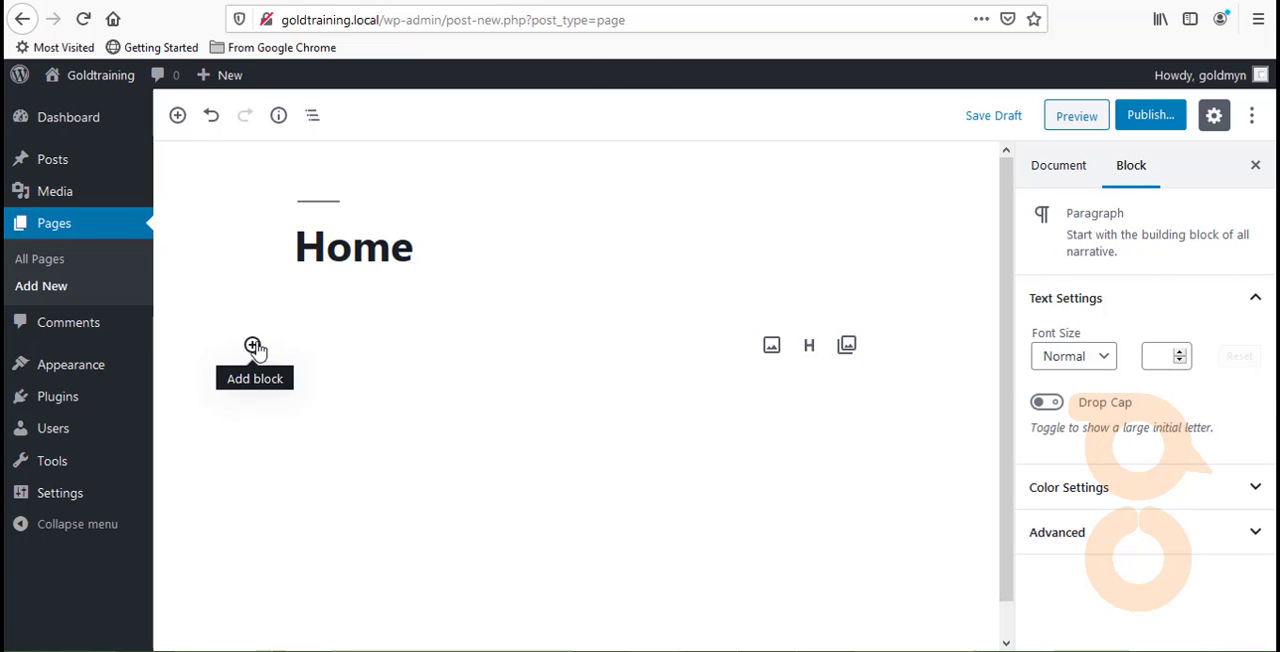
left_click(253, 345)
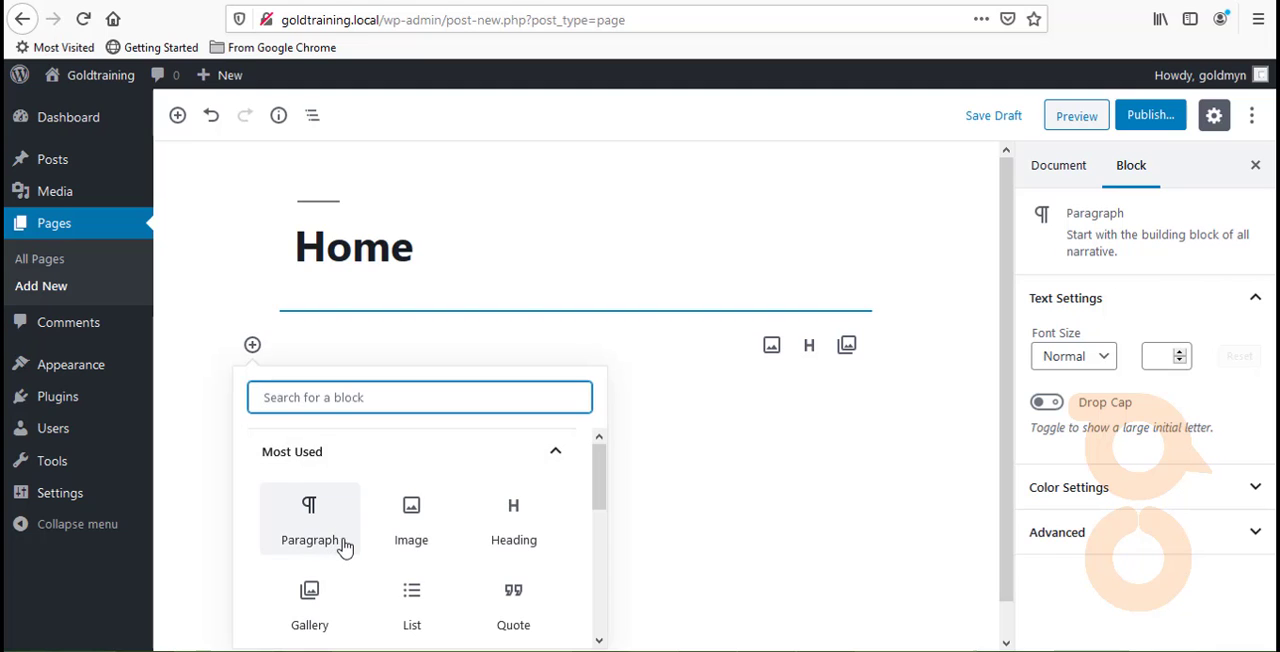
scroll(343, 543, "down", 3)
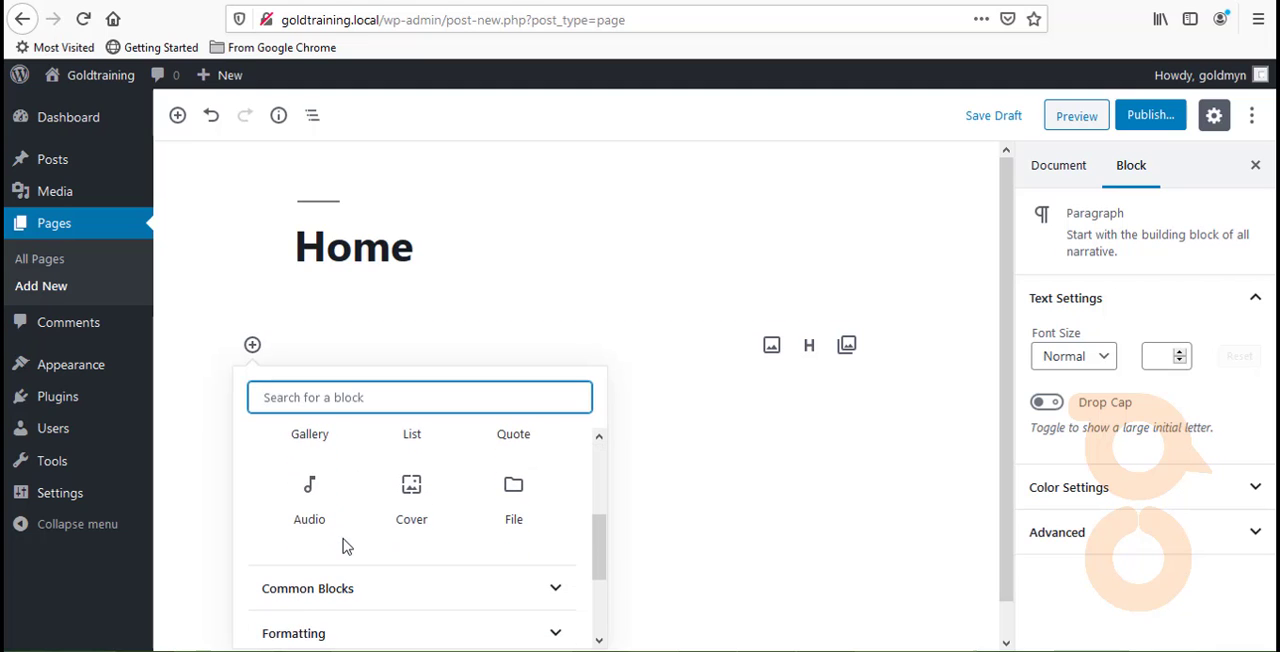
left_click(406, 505)
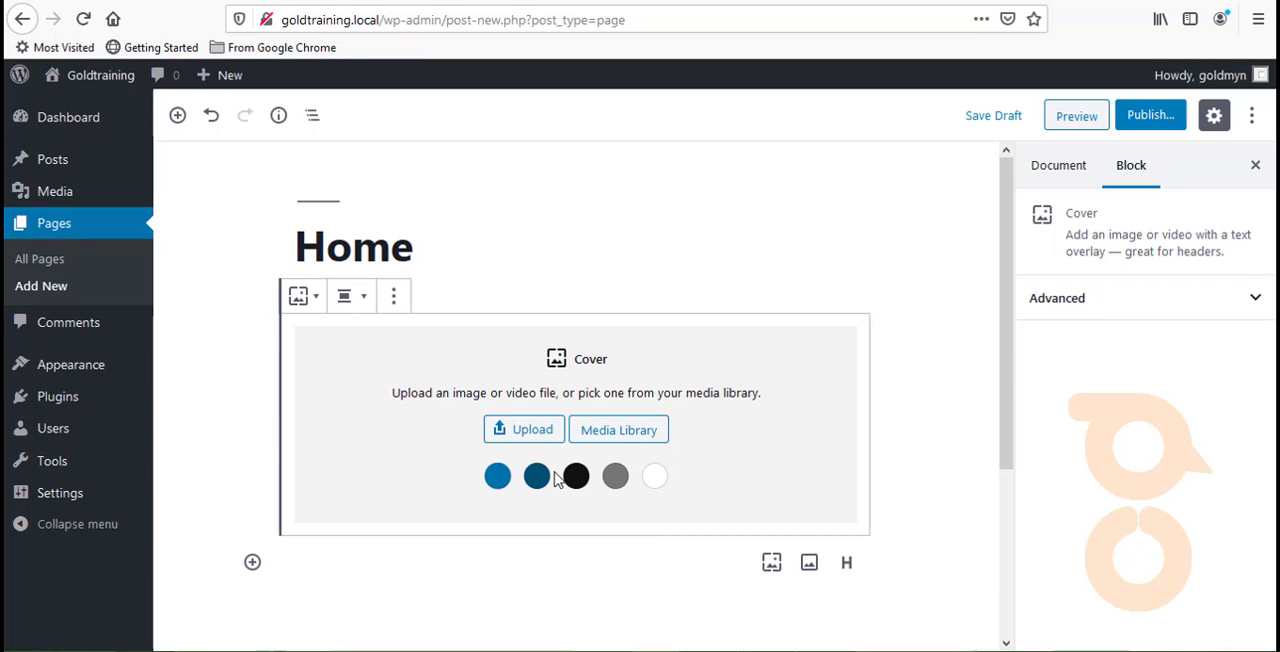
- Try Align Center and Wide Width on the Cover block, and set its alignment to Full Width
left_click(358, 298)
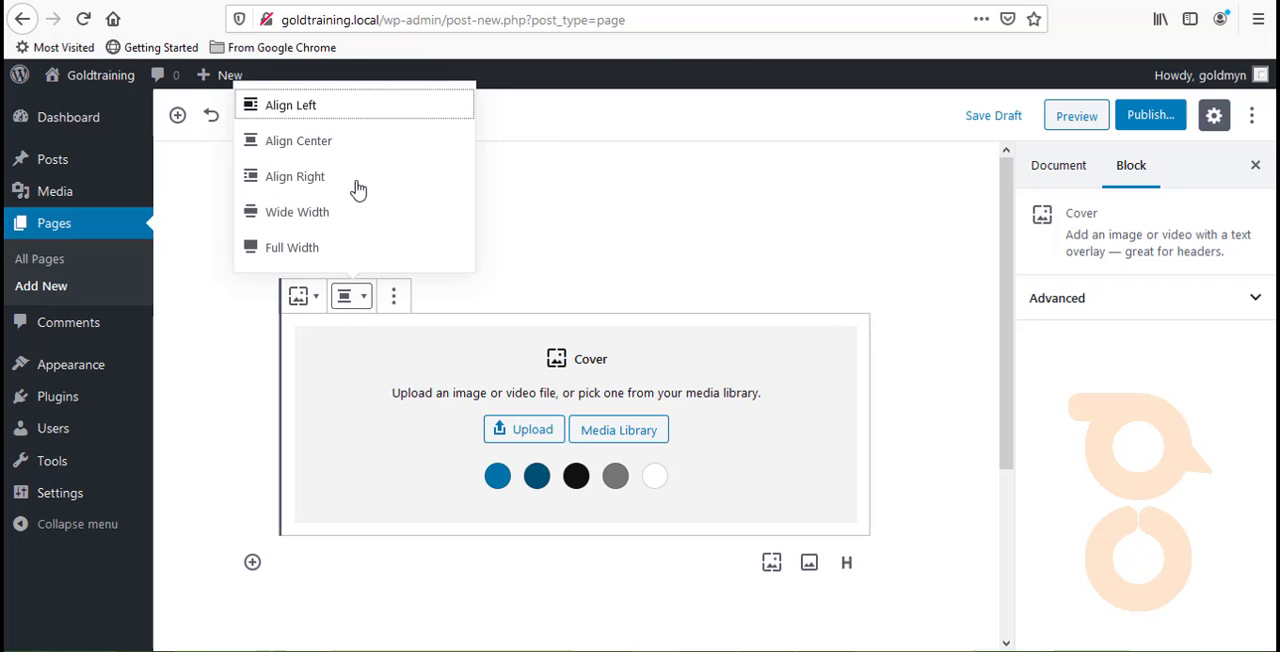
left_click(313, 146)
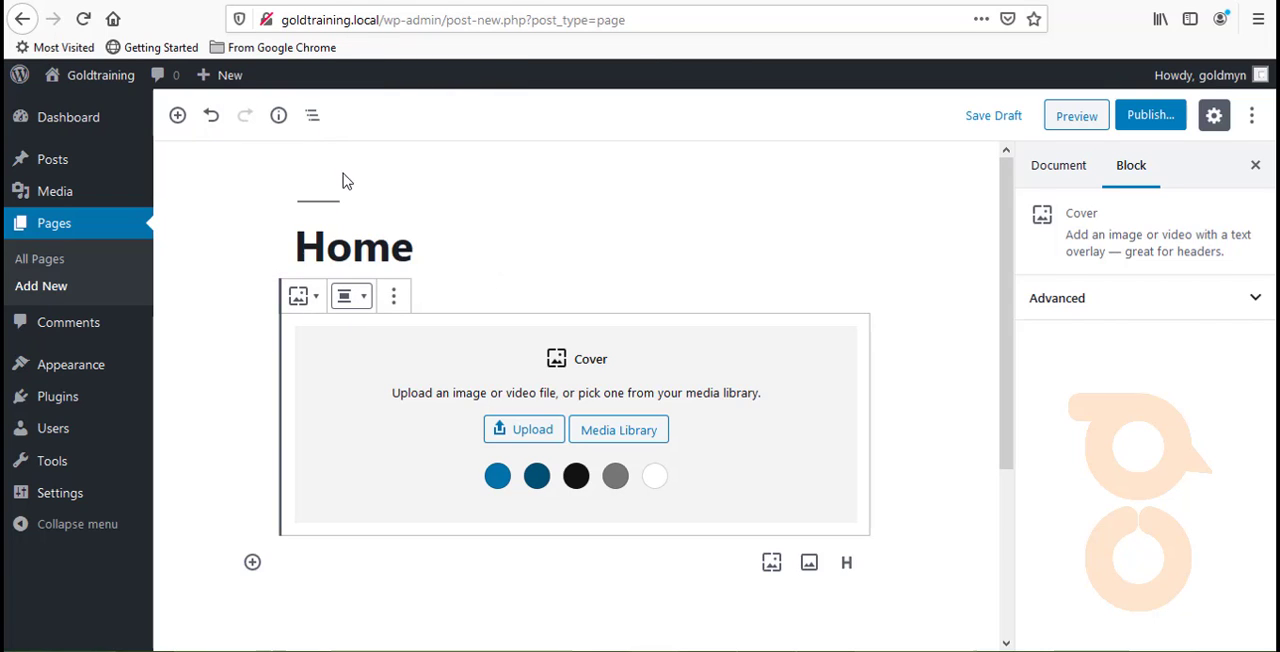
left_click(363, 305)
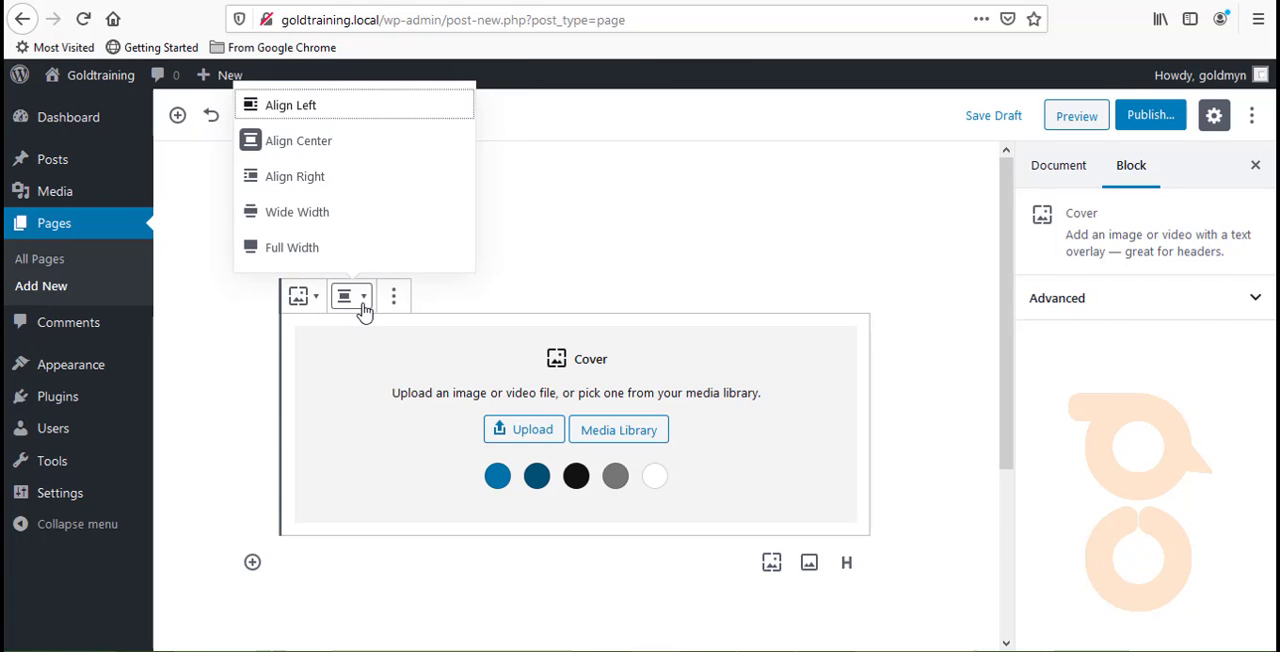
left_click(334, 218)
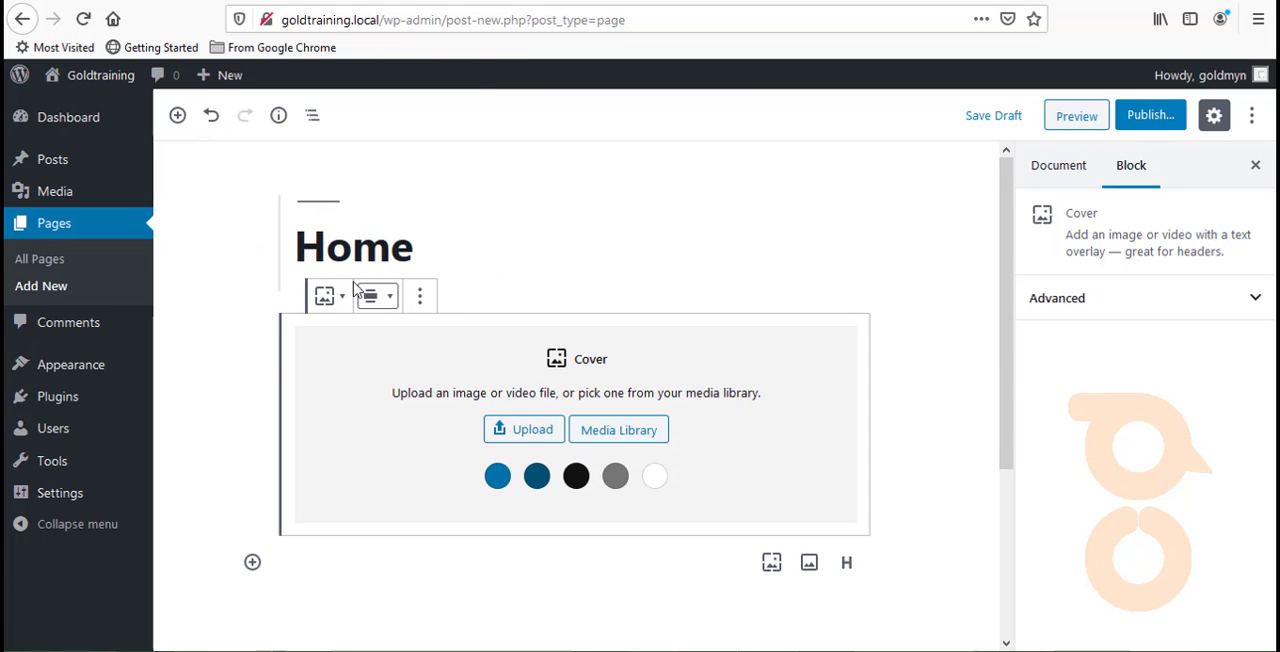
left_click(372, 300)
left_click(346, 248)
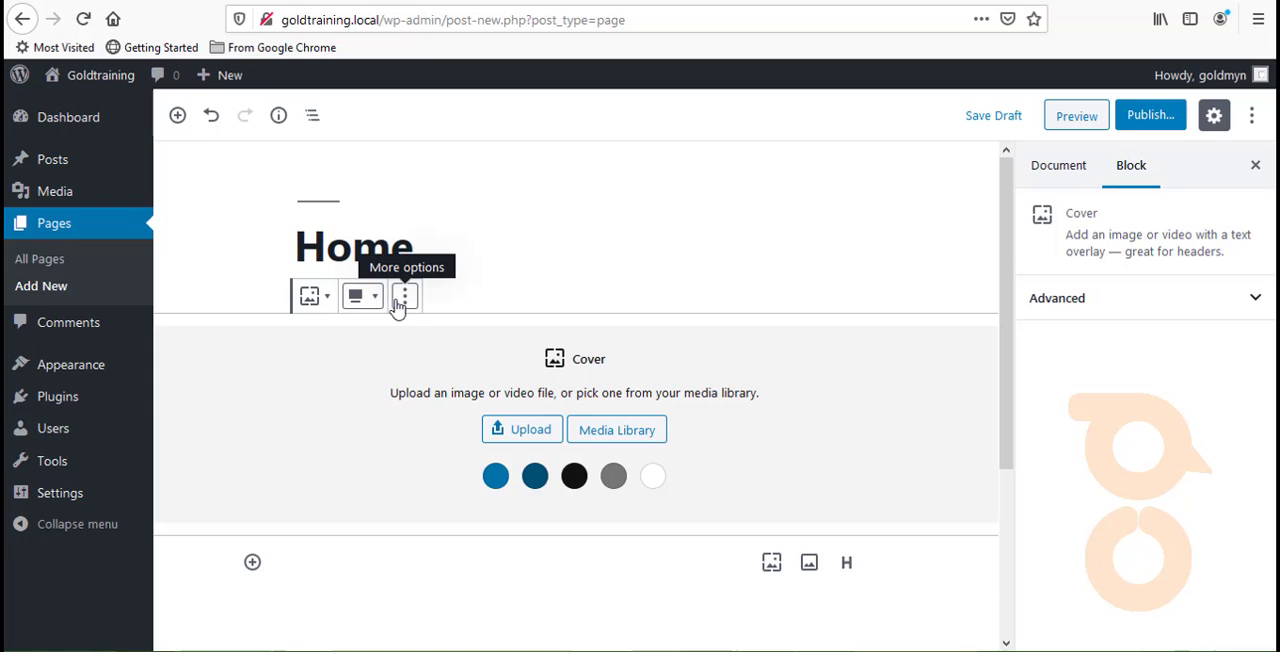
- Search the available blocks for "li" and insert a Separator block below the Cover block
left_click(253, 563)
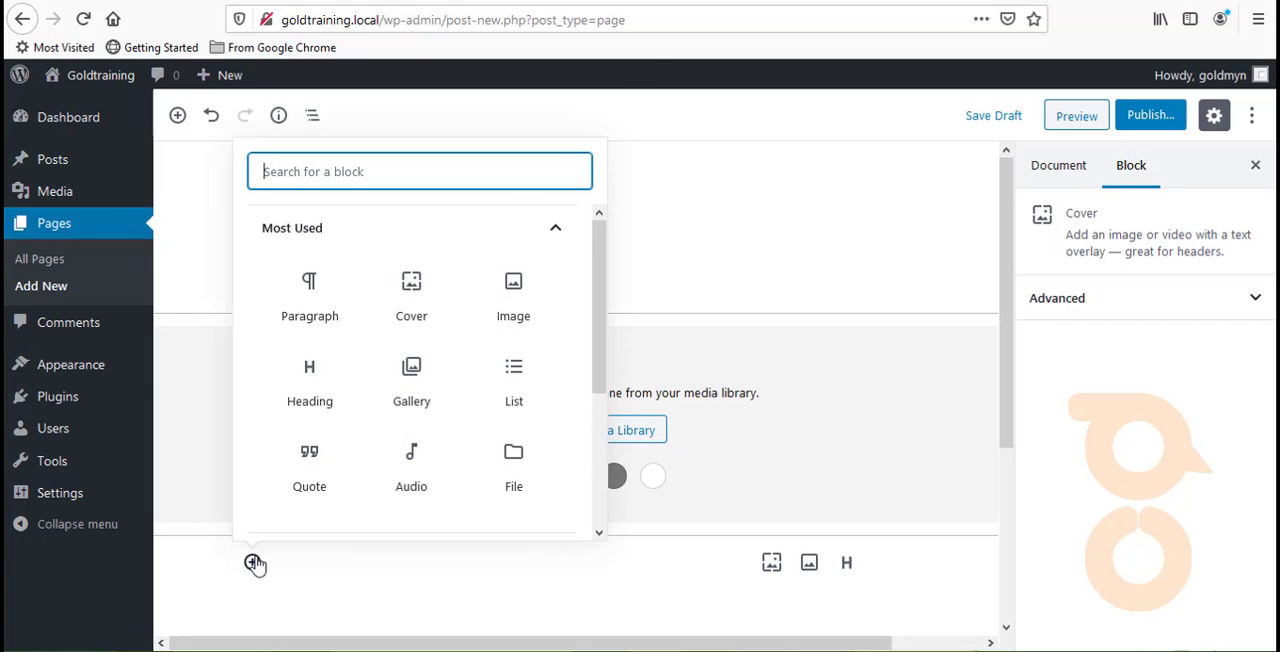
scroll(347, 449, "down", 2)
scroll(347, 449, "down", 2)
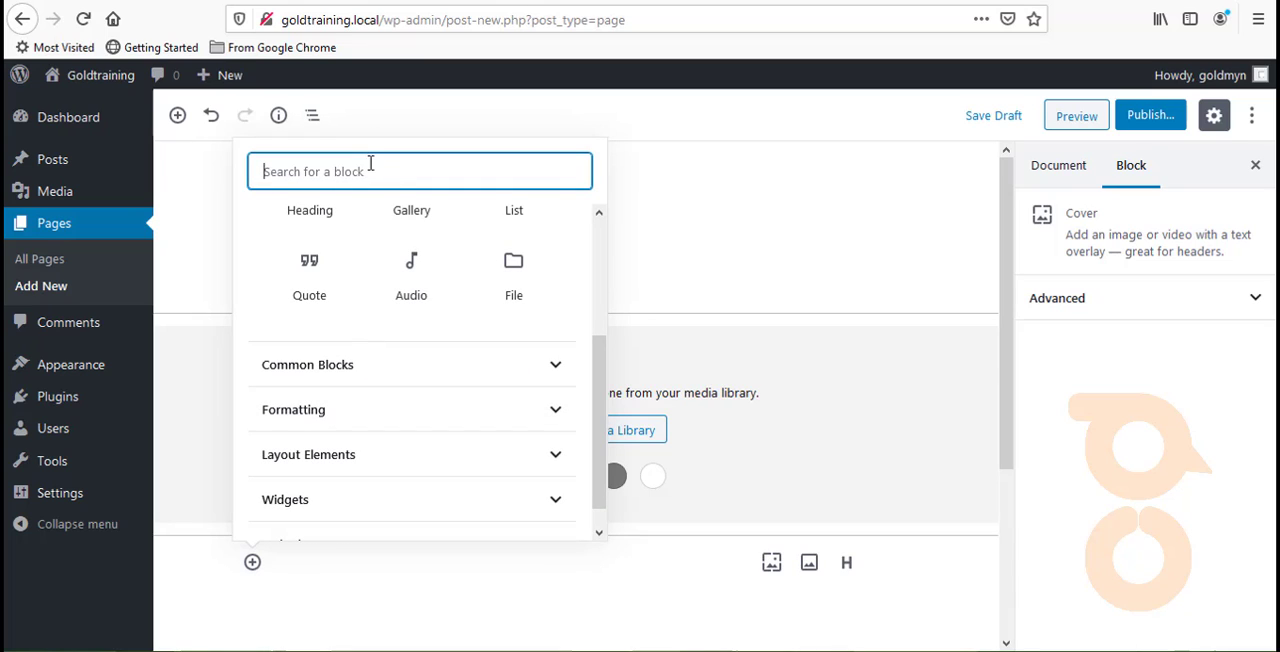
type("loin")
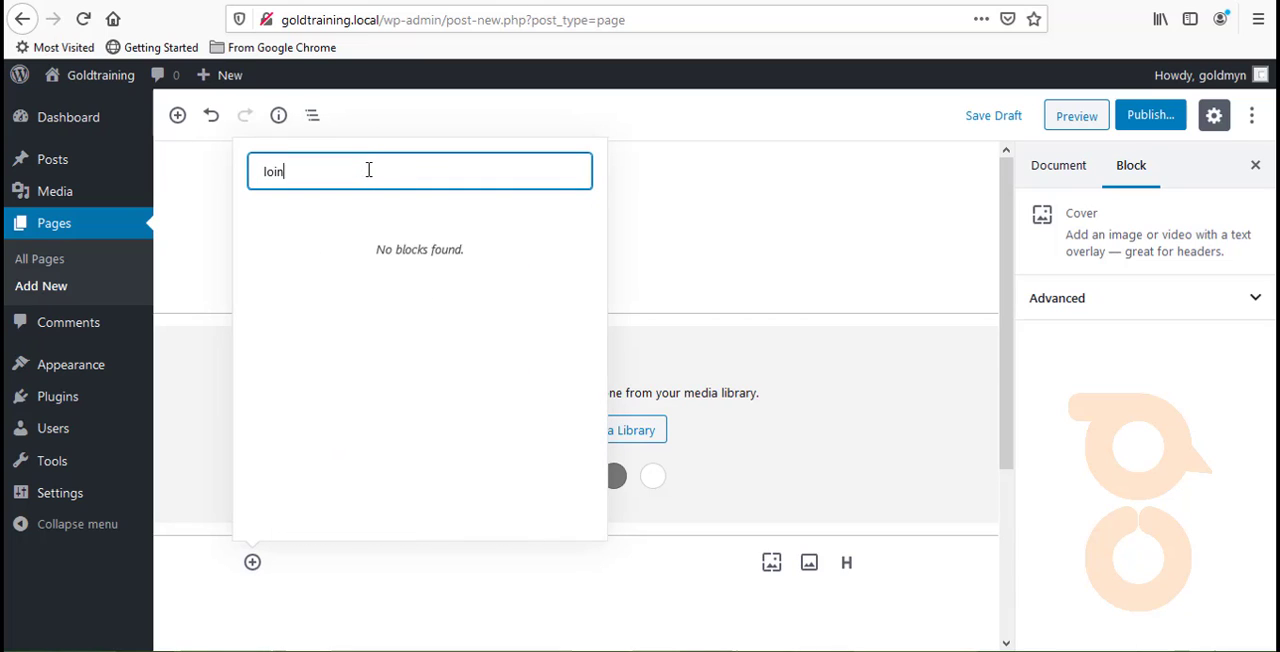
type("e")
key("BackSpace")
key("BackSpace")
key("BackSpace")
key("BackSpace")
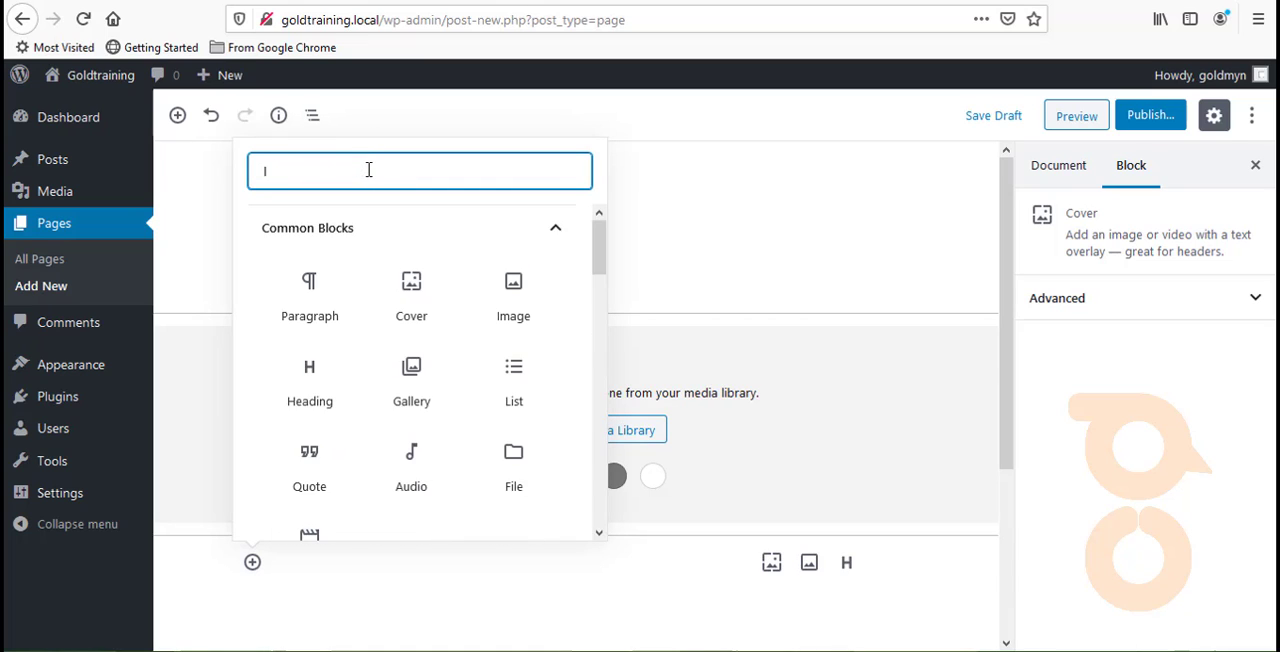
type("i")
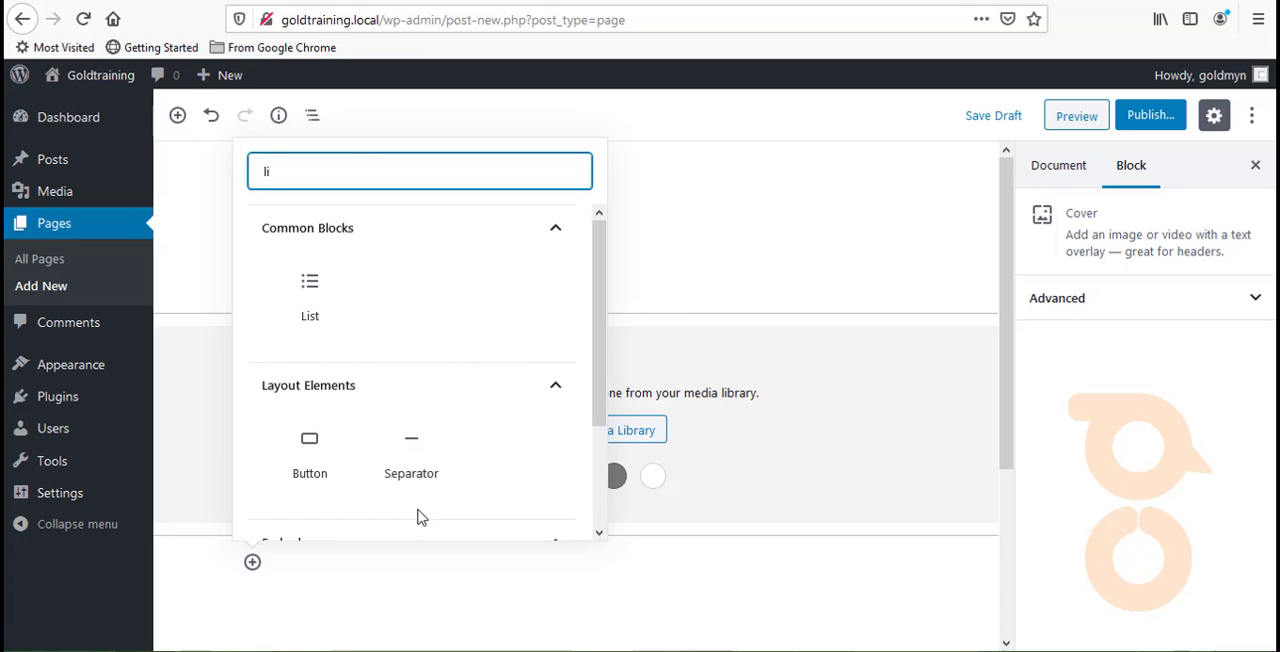
left_click(408, 457)
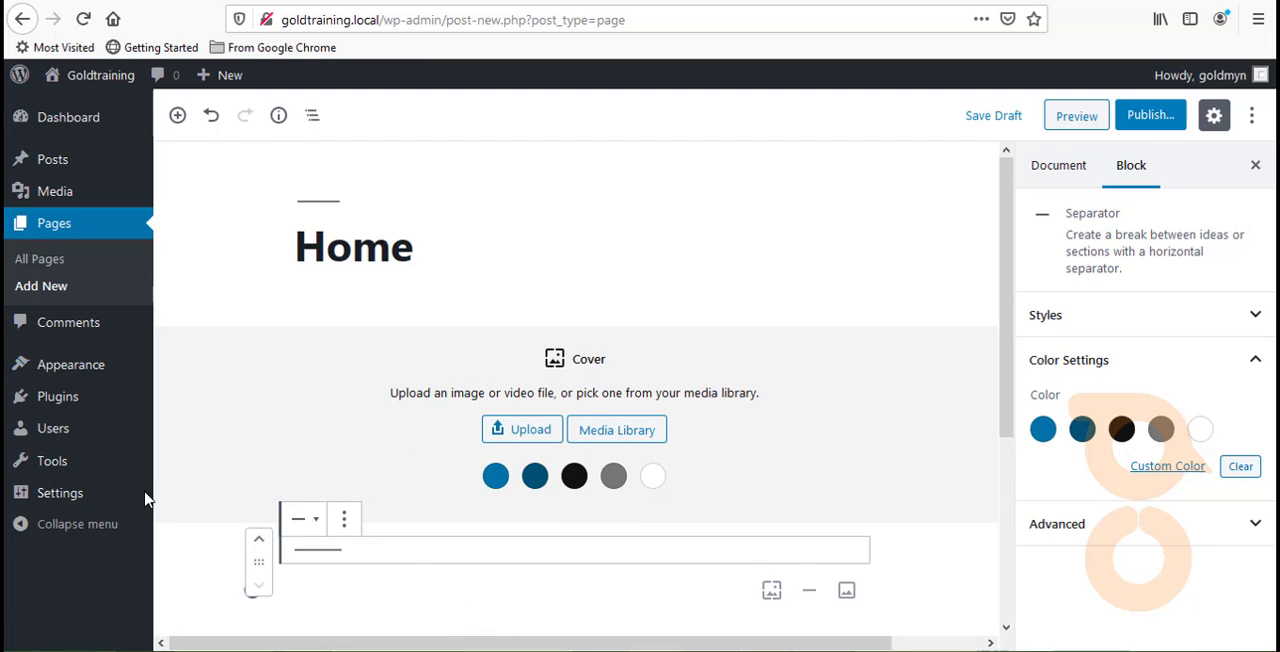
- Set the Separator block's style to Wide Line and deselect the block
left_click(343, 519)
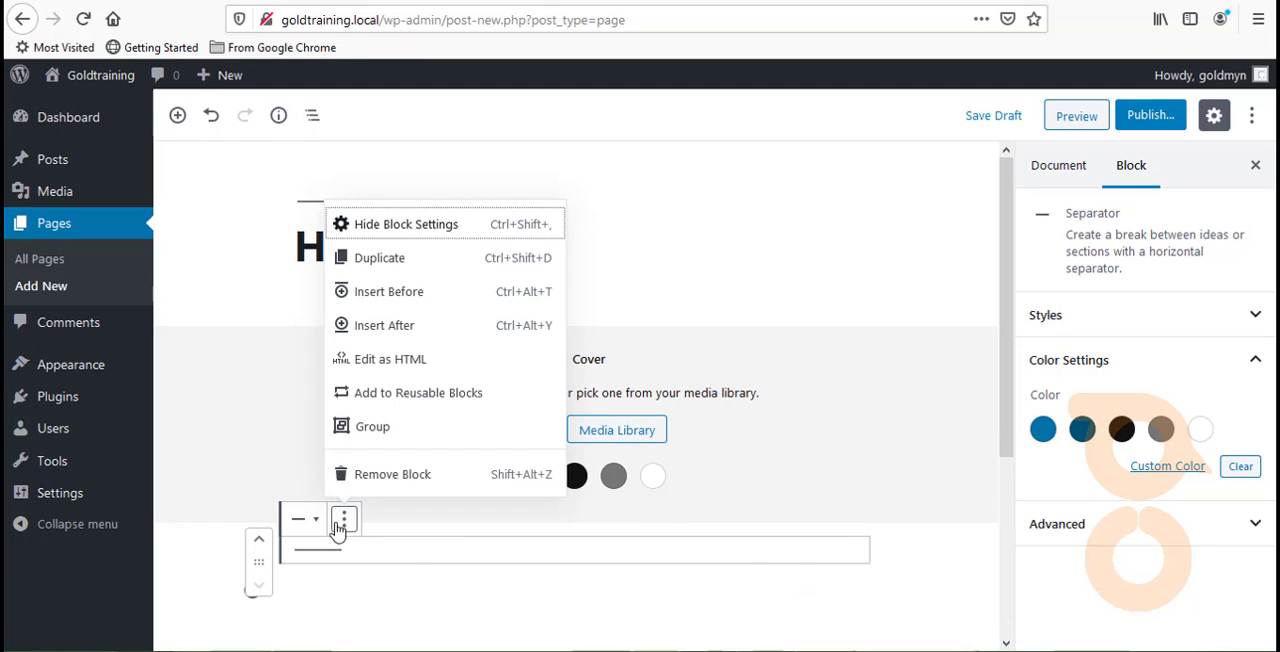
left_click(1124, 352)
left_click(1122, 330)
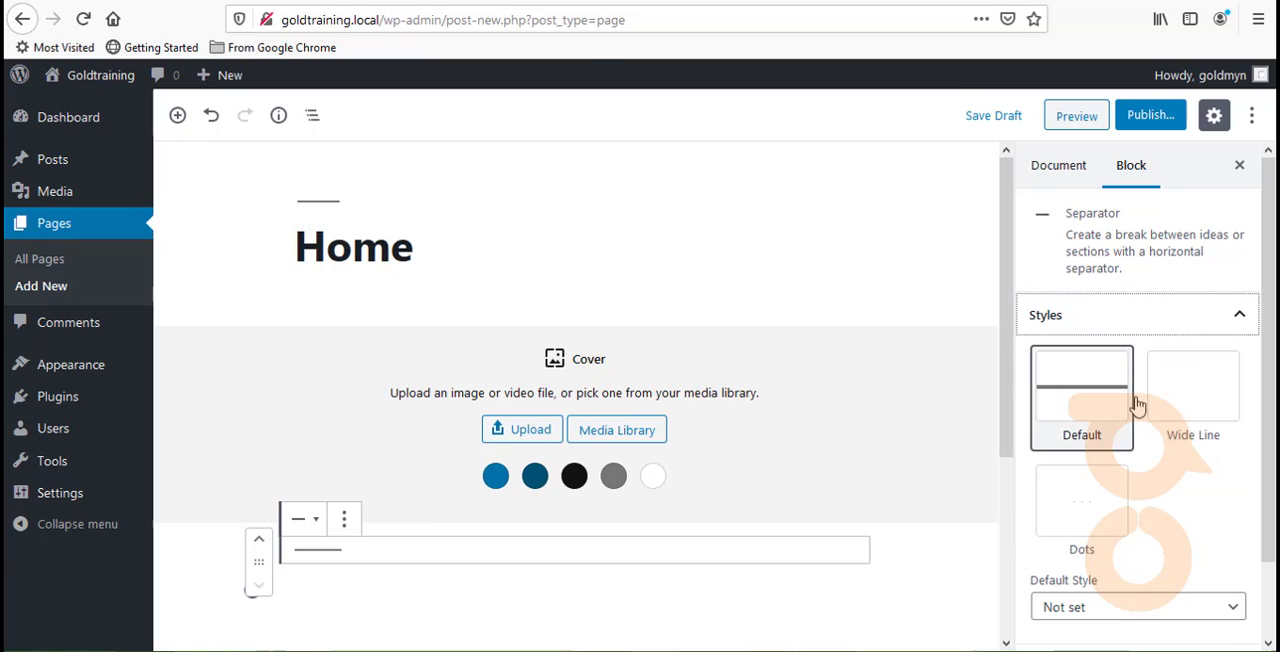
left_click(1190, 418)
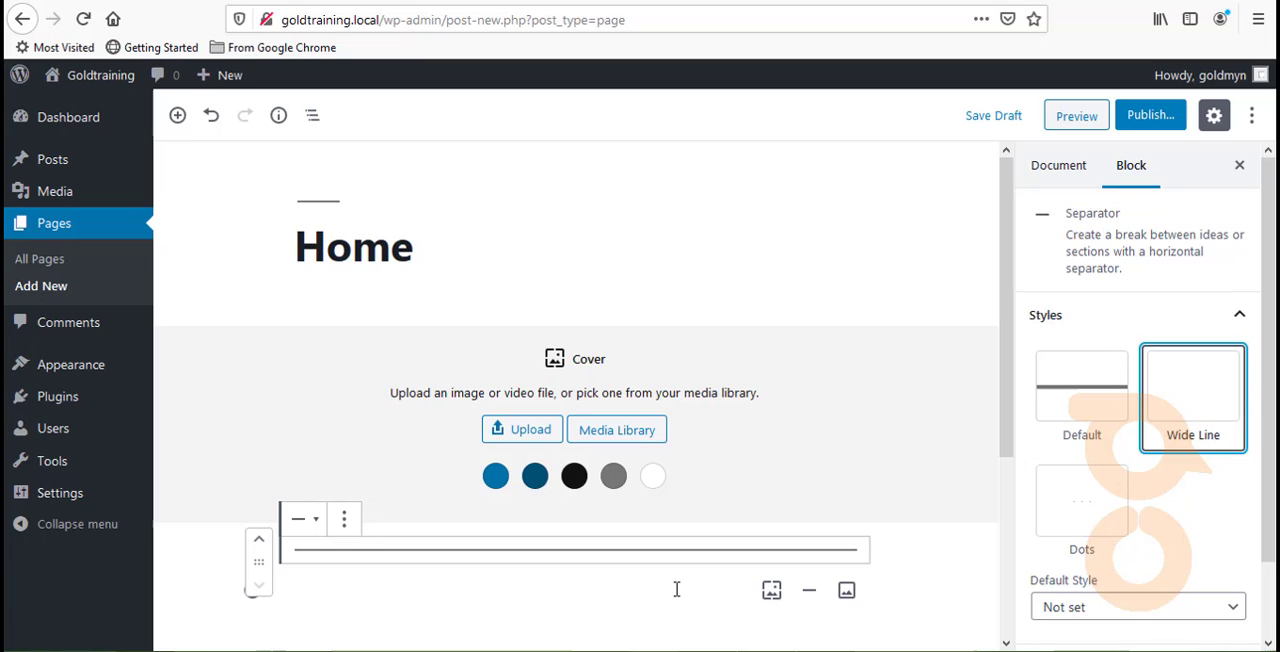
scroll(660, 575, "down", 2)
left_click(238, 365)
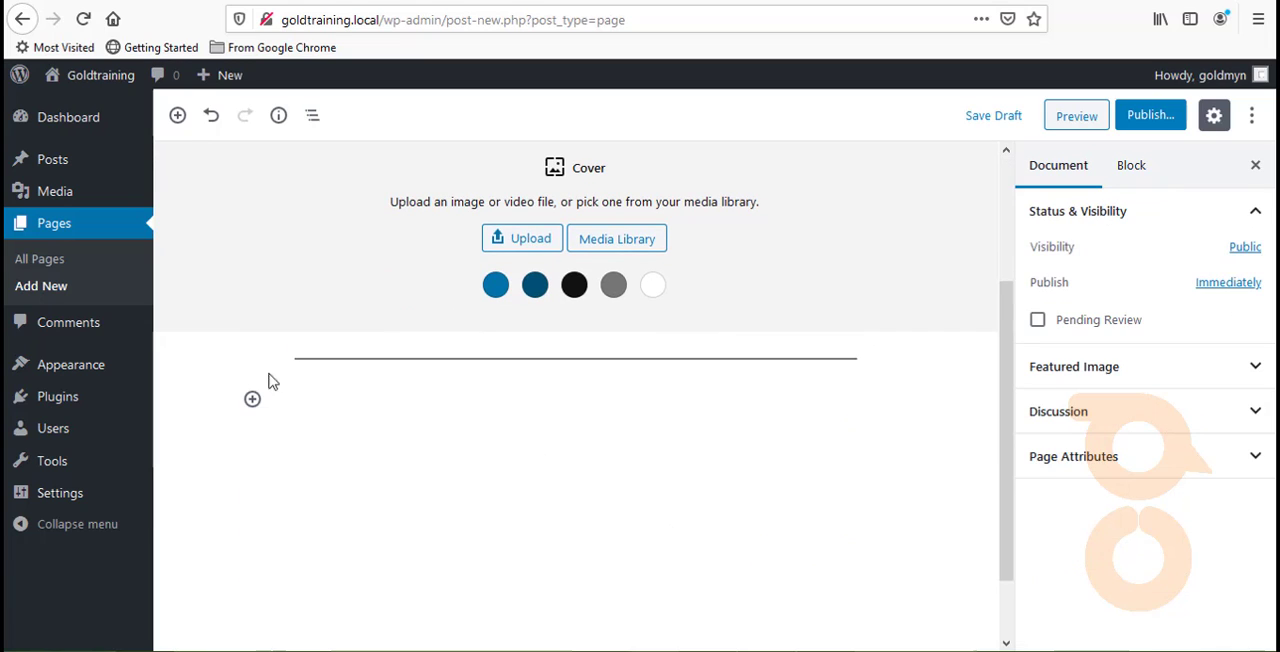
- Insert a Media & Text block from the layout elements below the separator
mouse_move(506, 403)
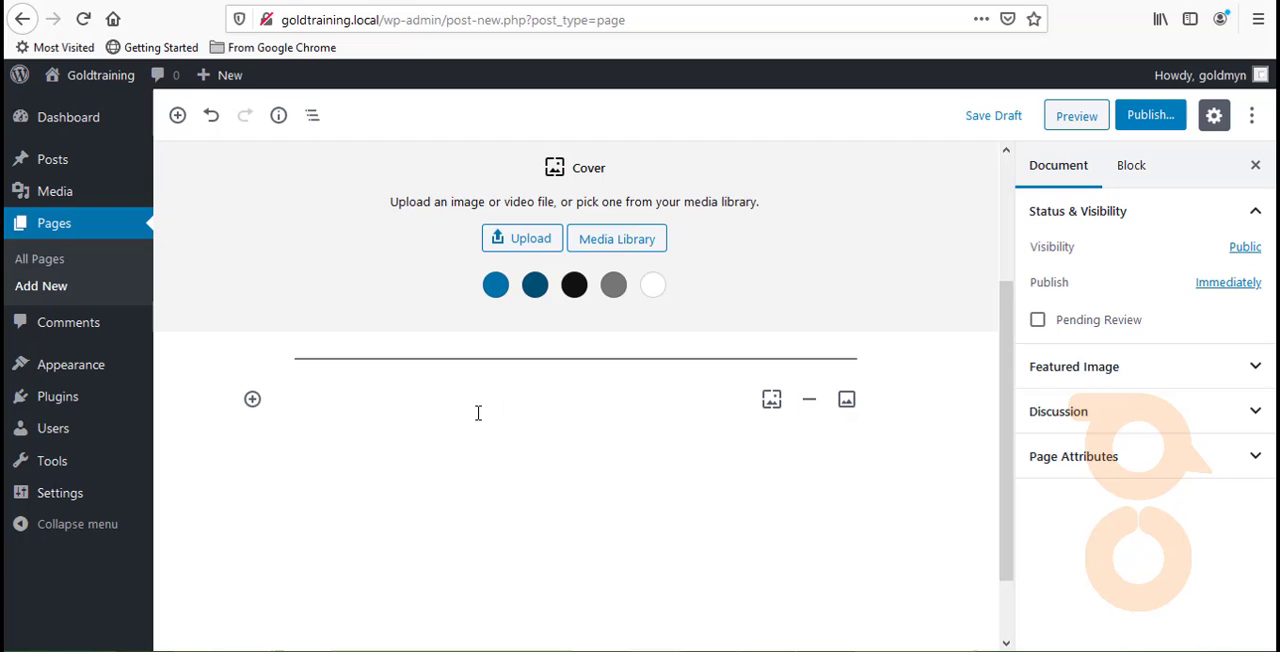
left_click(253, 400)
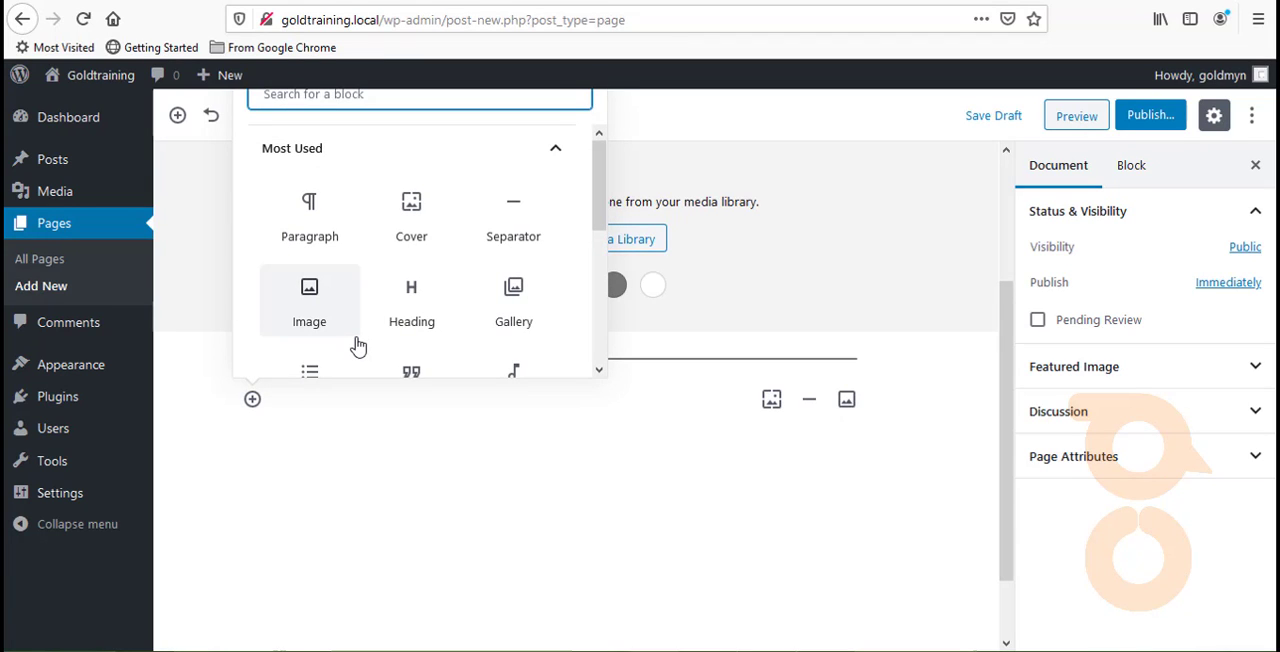
scroll(358, 345, "down", 5)
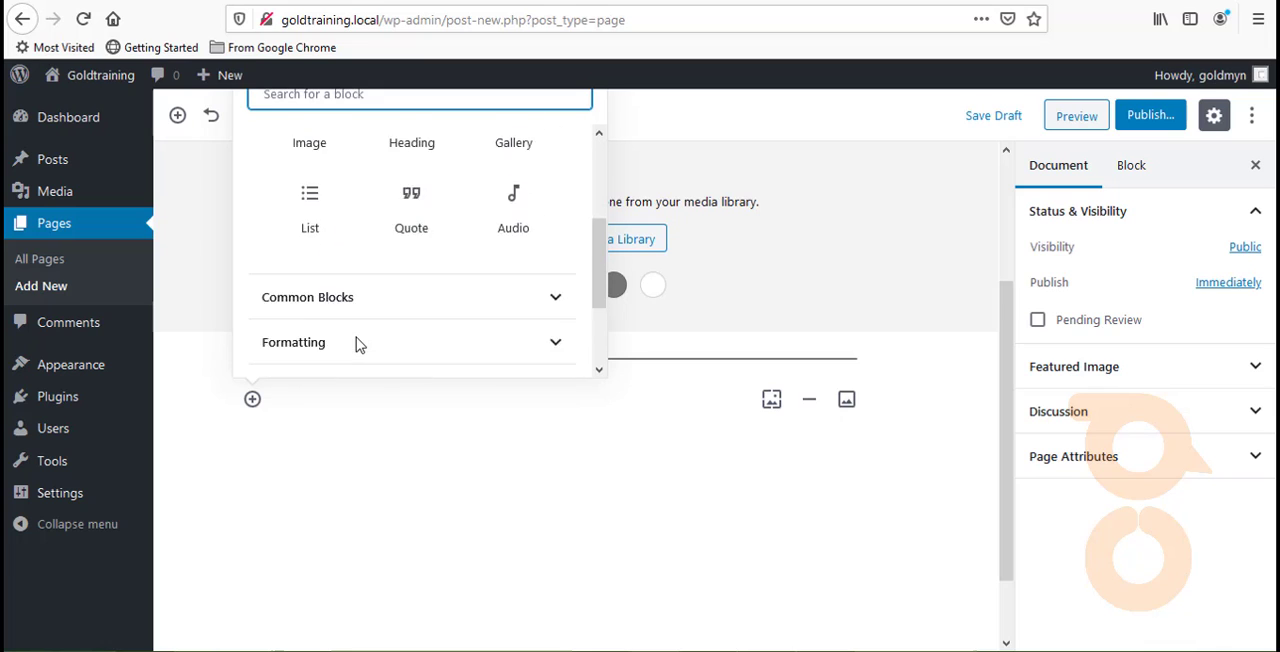
left_click(376, 300)
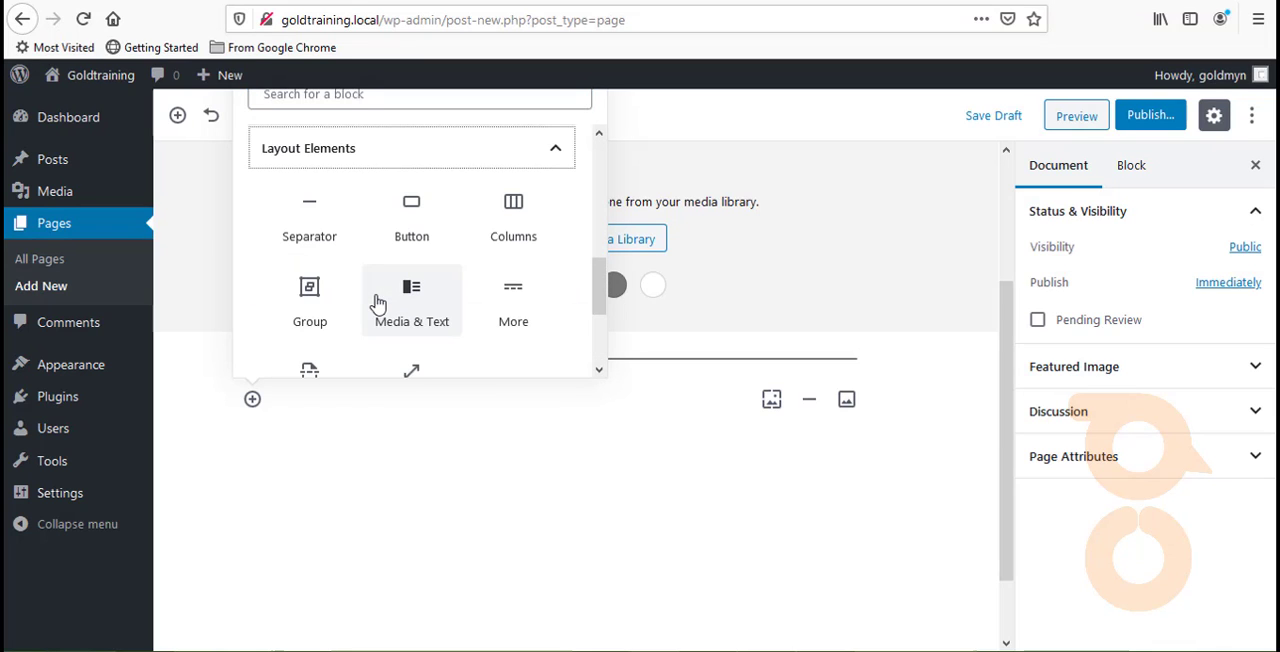
left_click(401, 299)
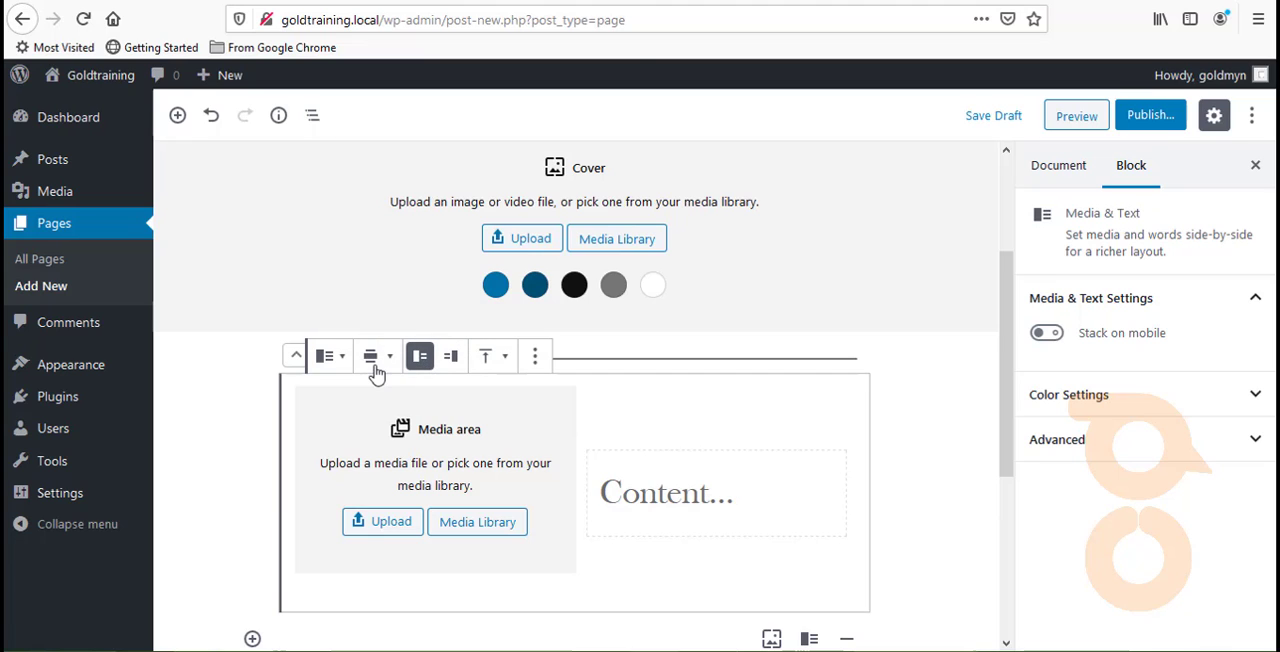
- Try Full Width on the Media & Text block and return its alignment to Wide Width
left_click(373, 358)
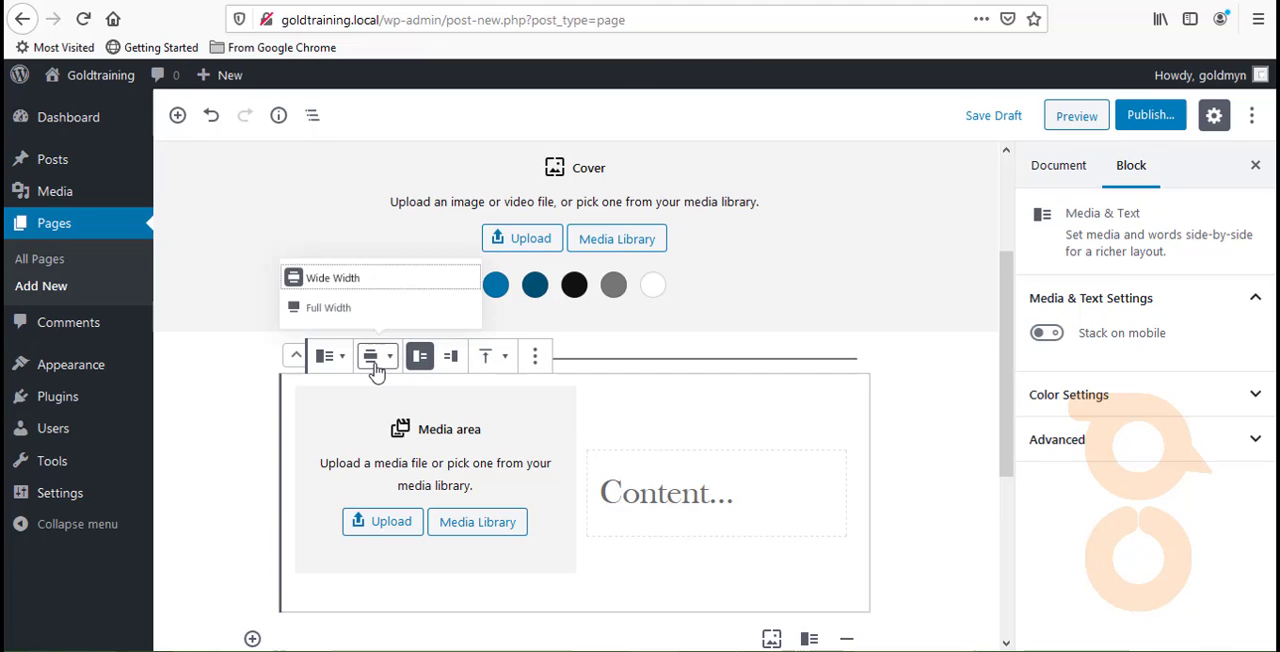
left_click(355, 308)
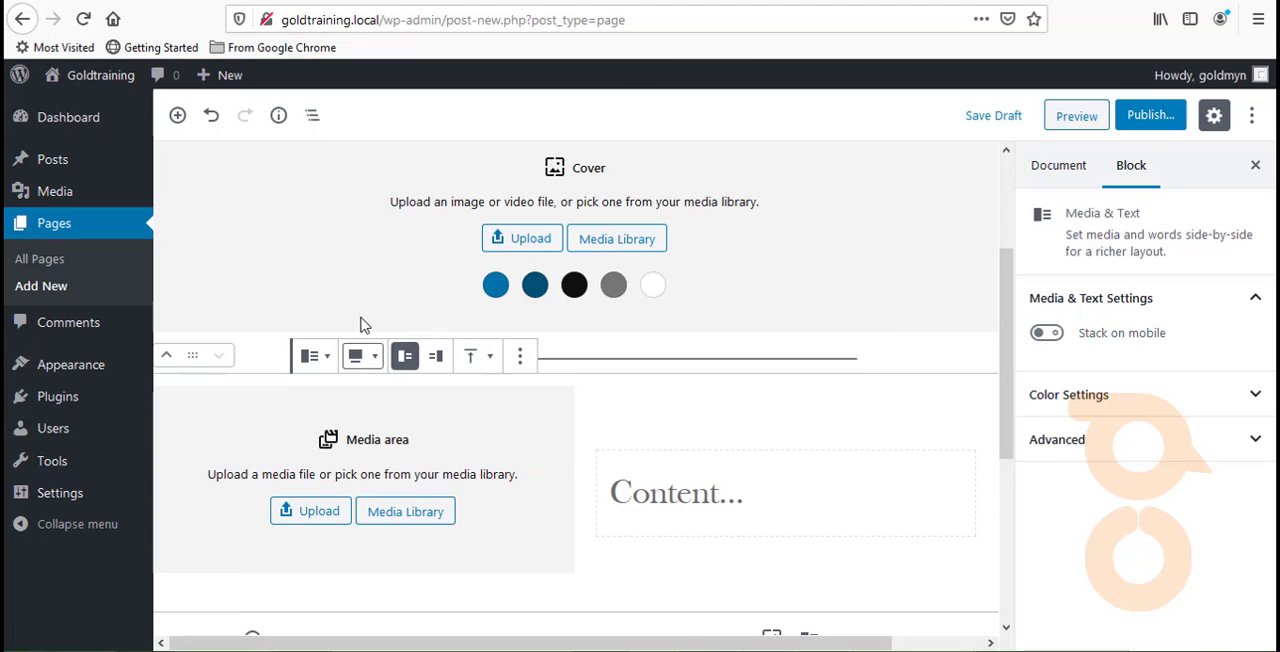
left_click(352, 358)
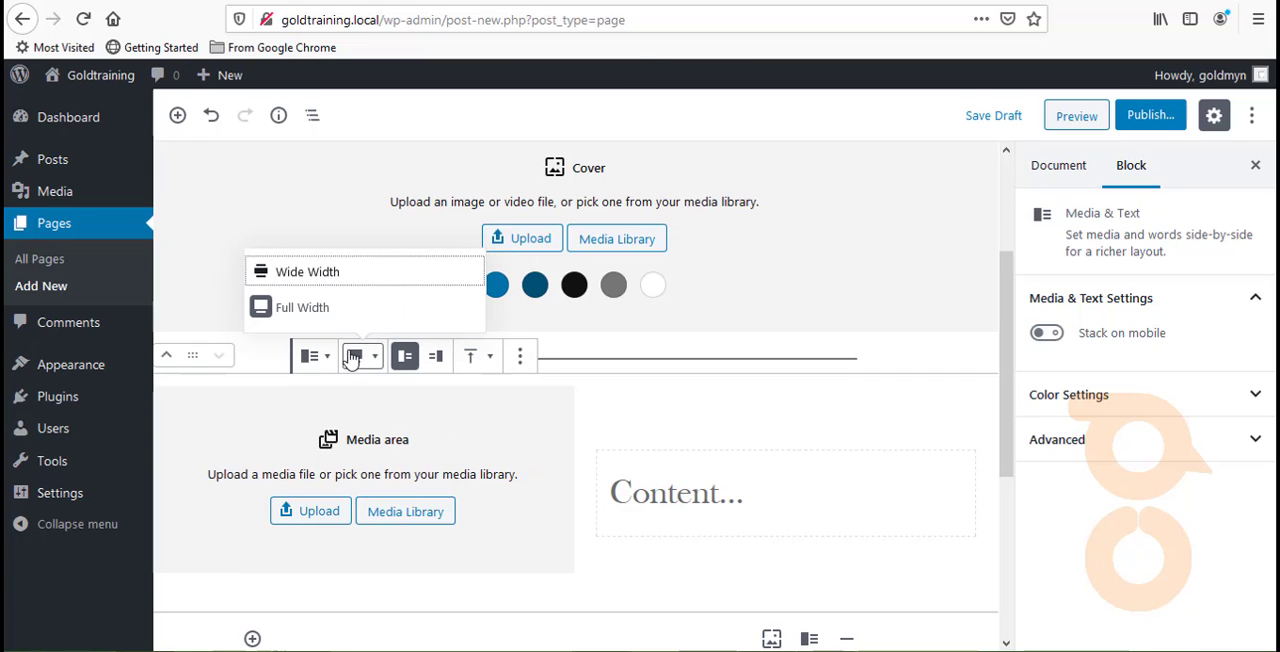
left_click(347, 272)
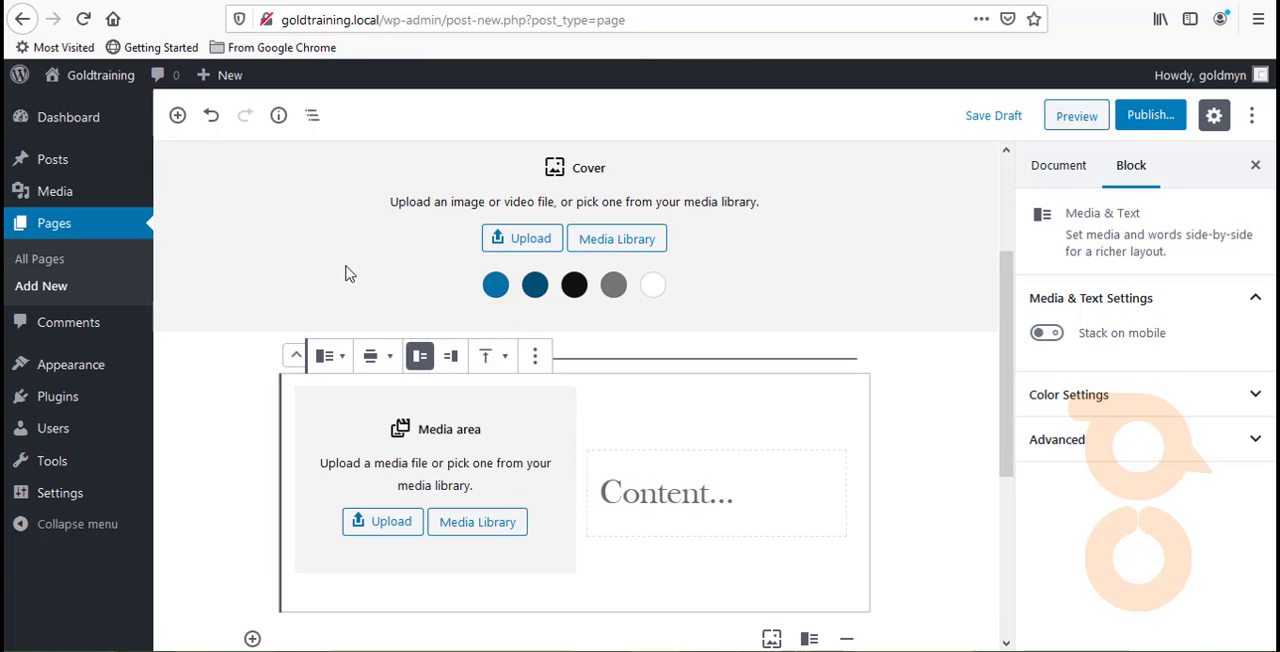
- Transform the content paragraph of the Media & Text block into a heading and back into a paragraph
left_click(713, 493)
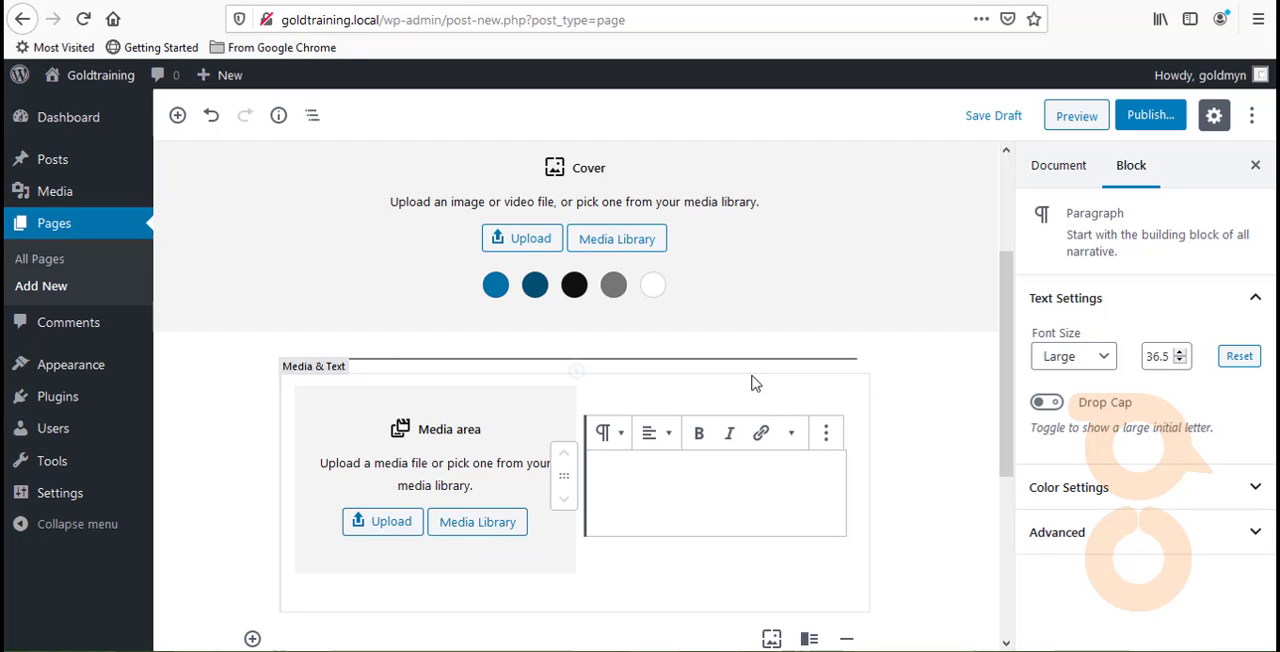
left_click(607, 436)
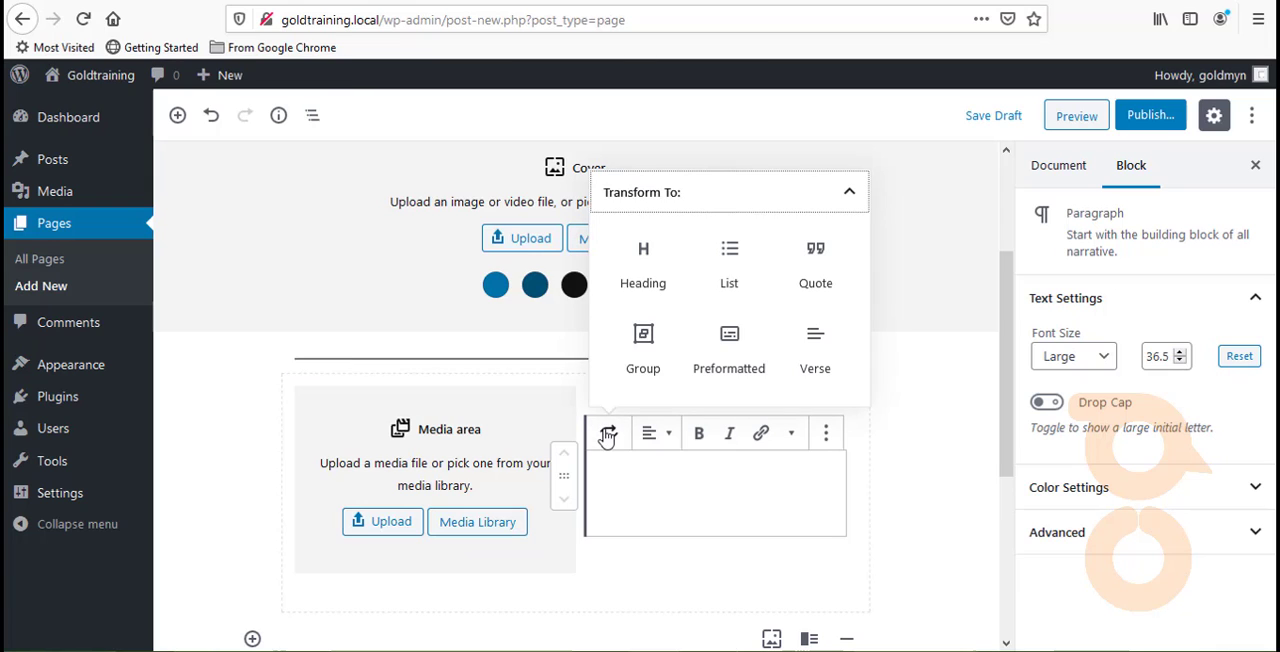
left_click(654, 283)
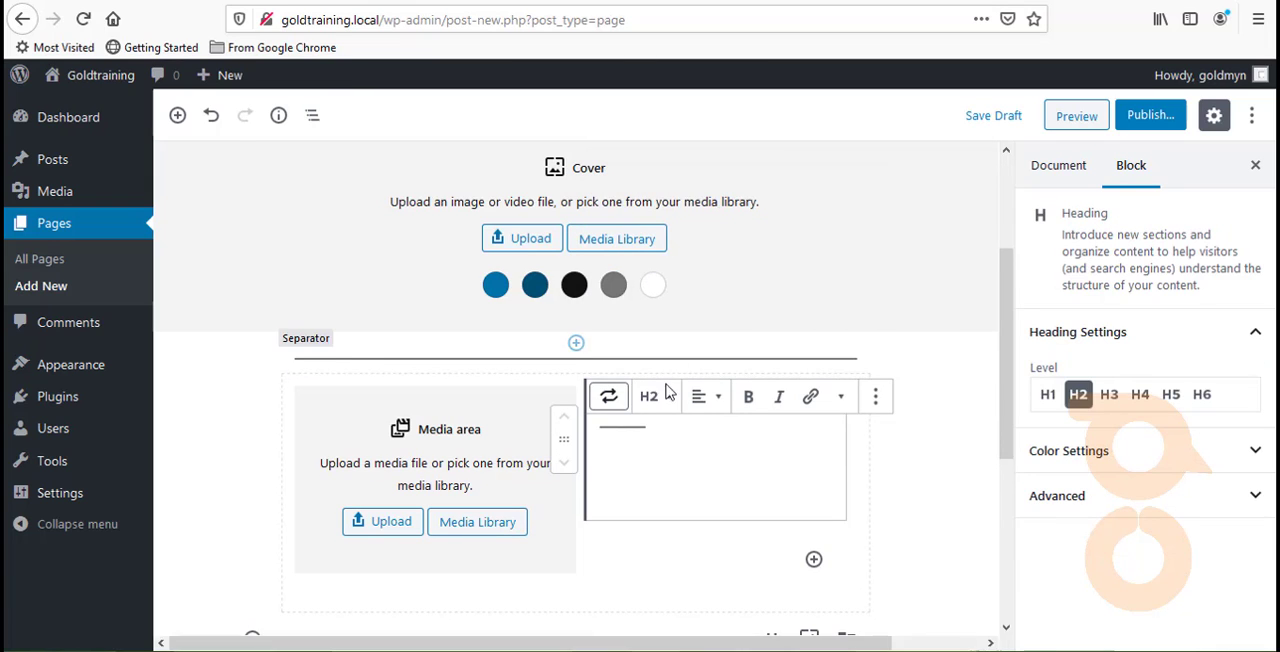
left_click(630, 437)
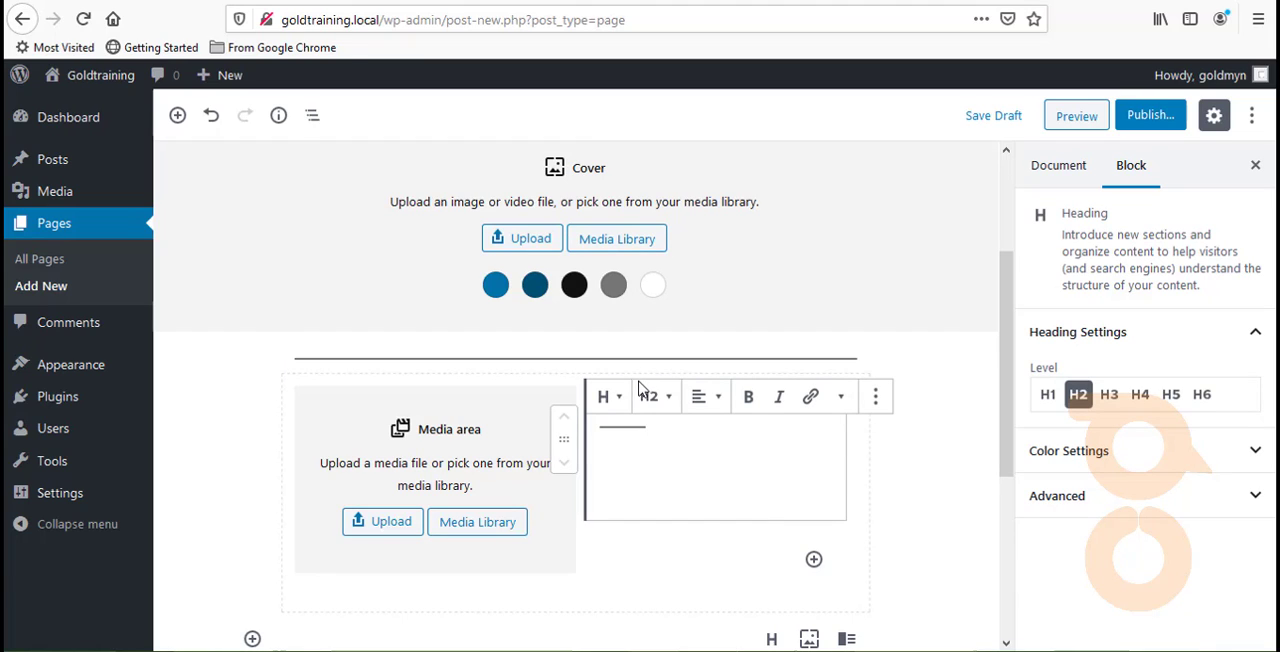
left_click(610, 405)
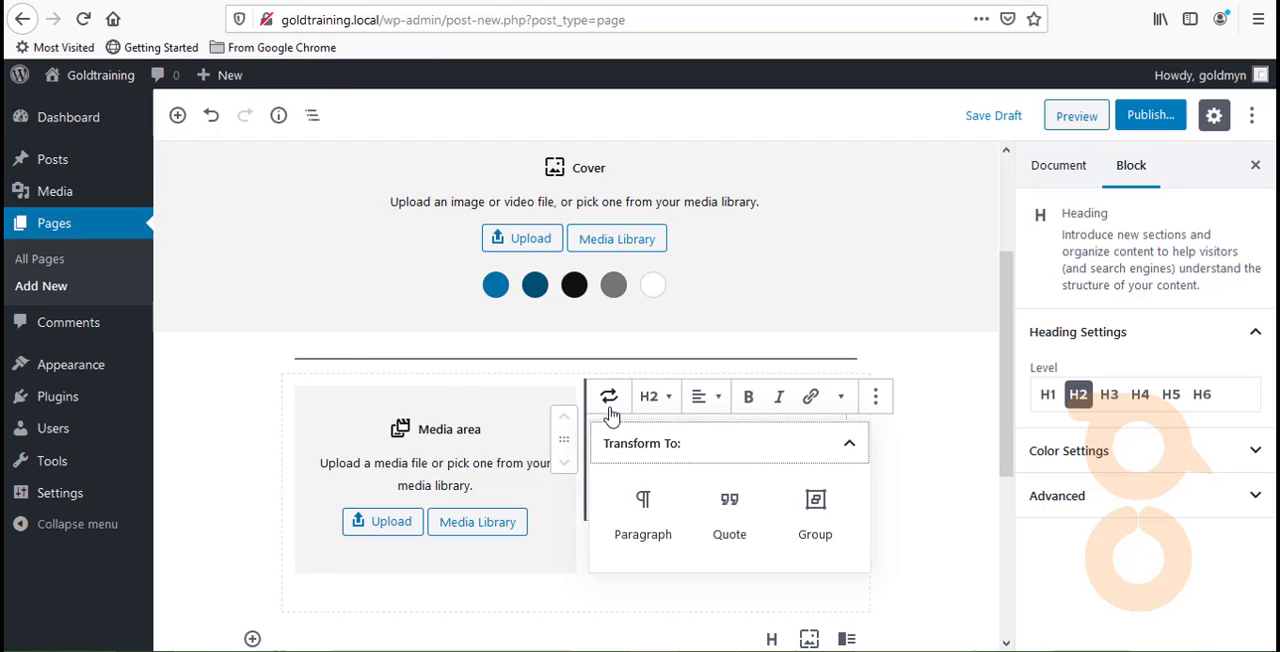
left_click(648, 527)
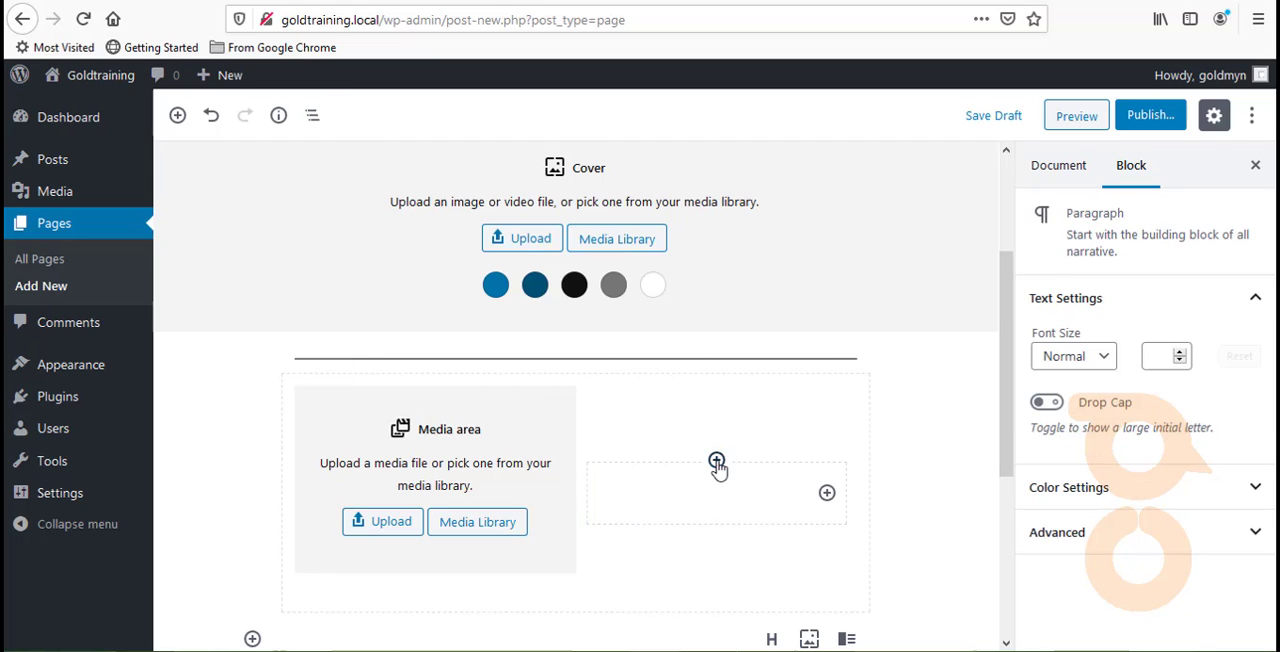
left_click(716, 460)
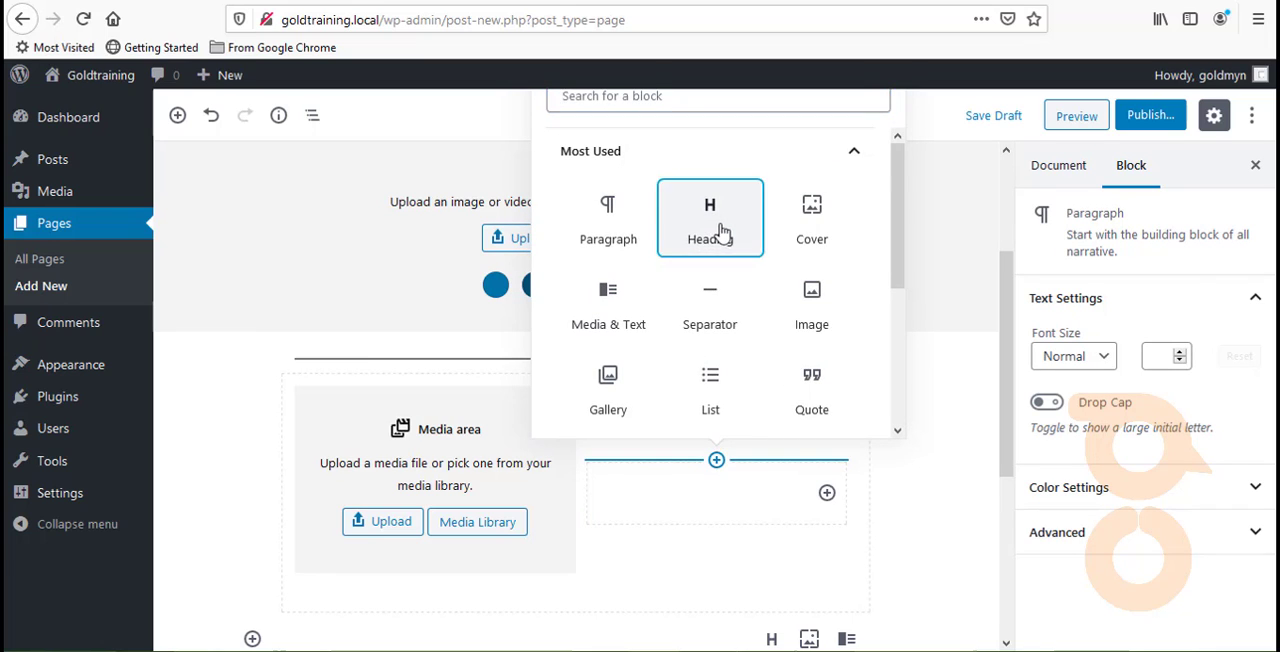
left_click(720, 234)
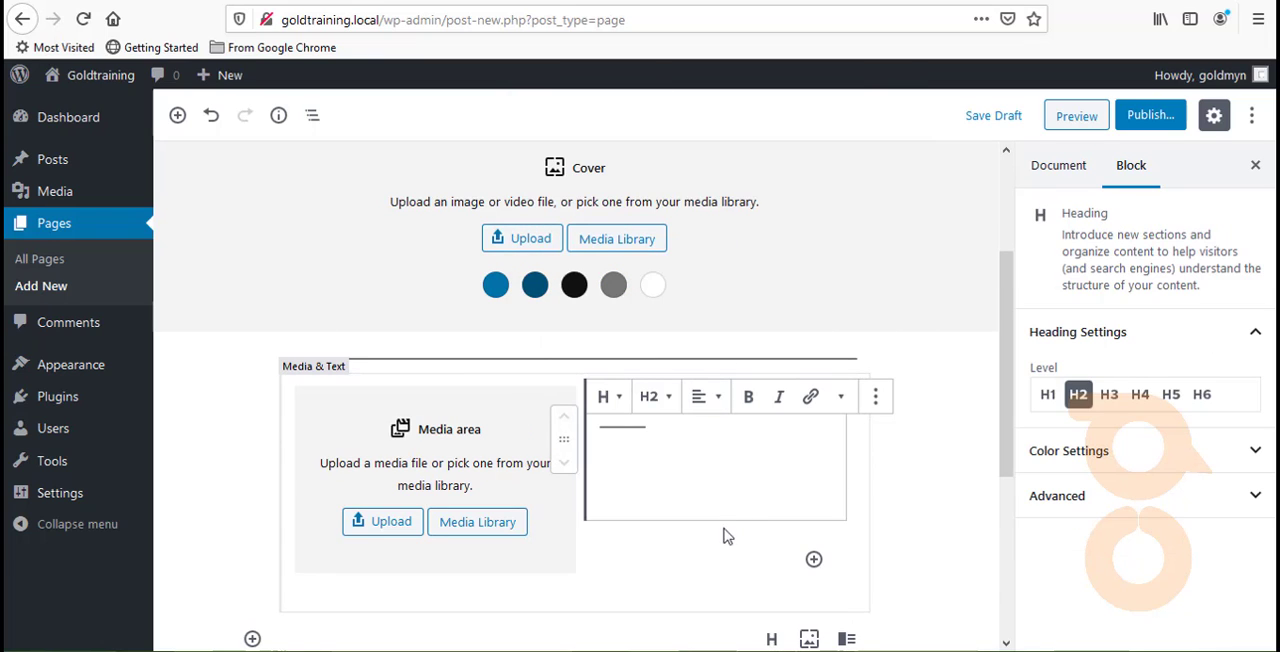
left_click(714, 568)
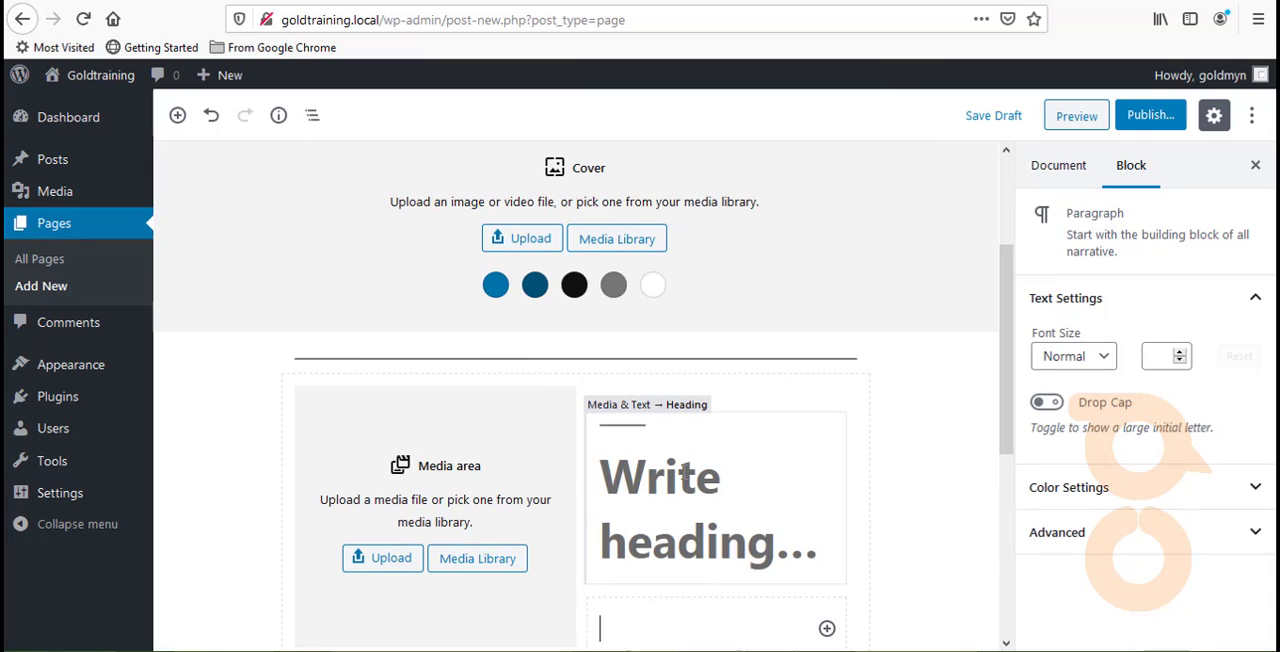
left_click(677, 510)
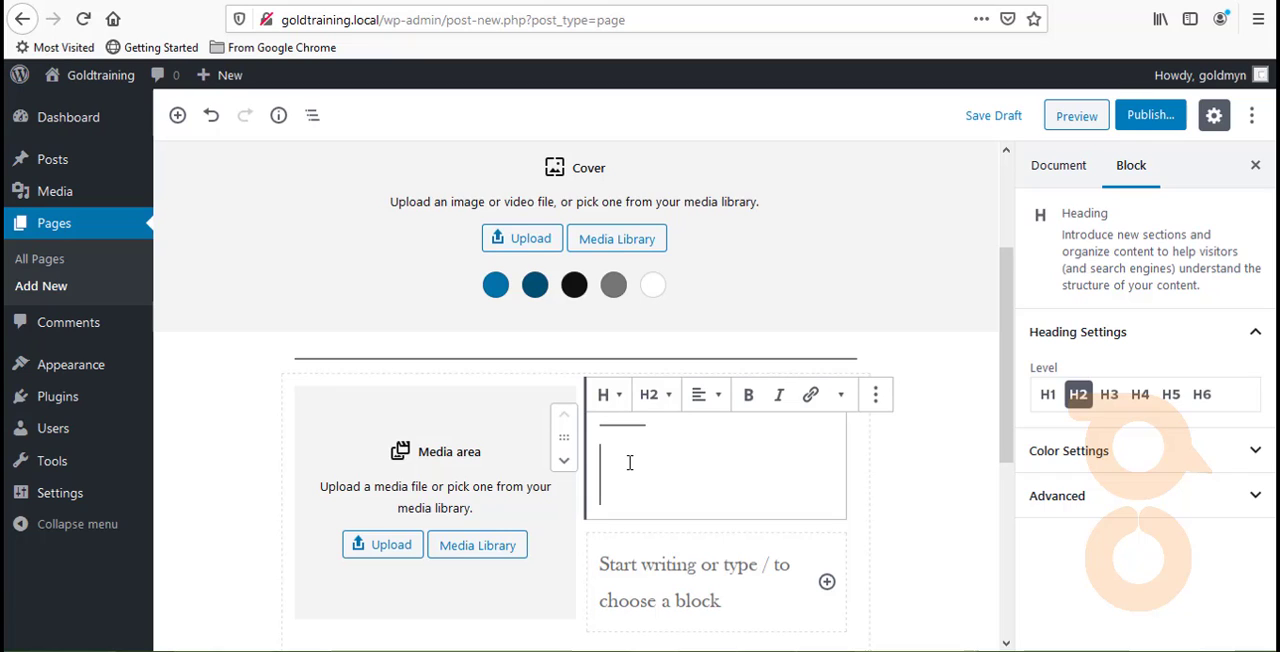
type("what")
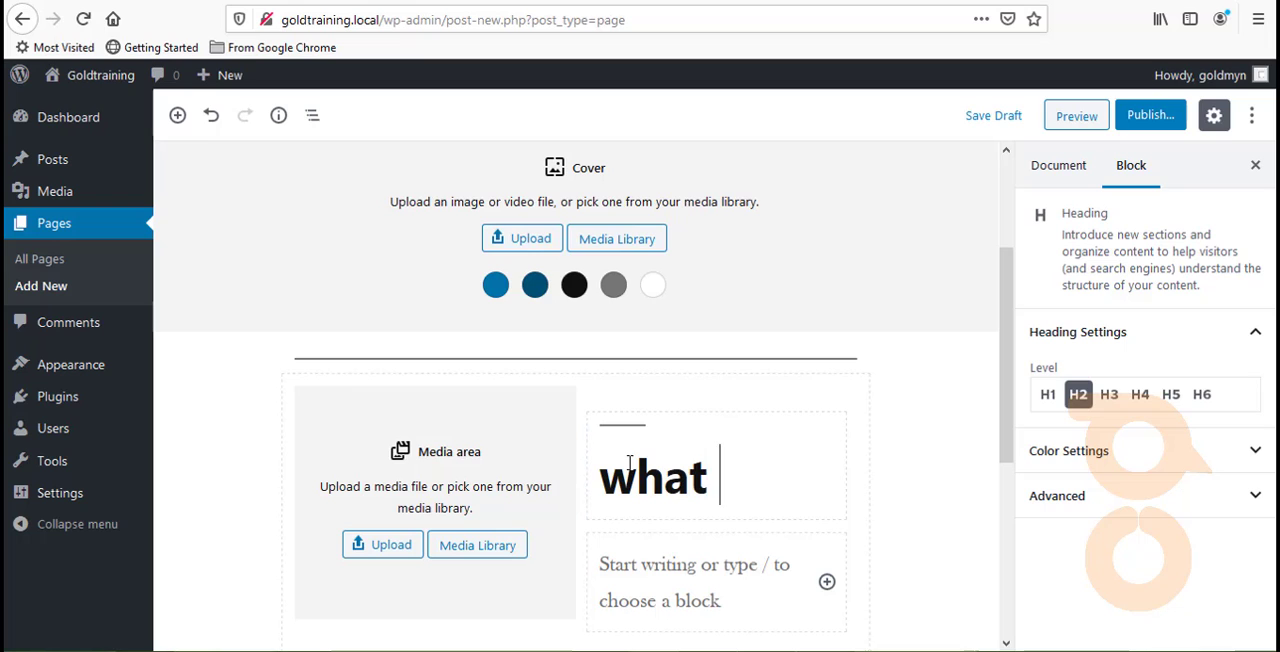
key("BackSpace")
key("BackSpace")
key("BackSpace")
key("BackSpace")
key("BackSpace")
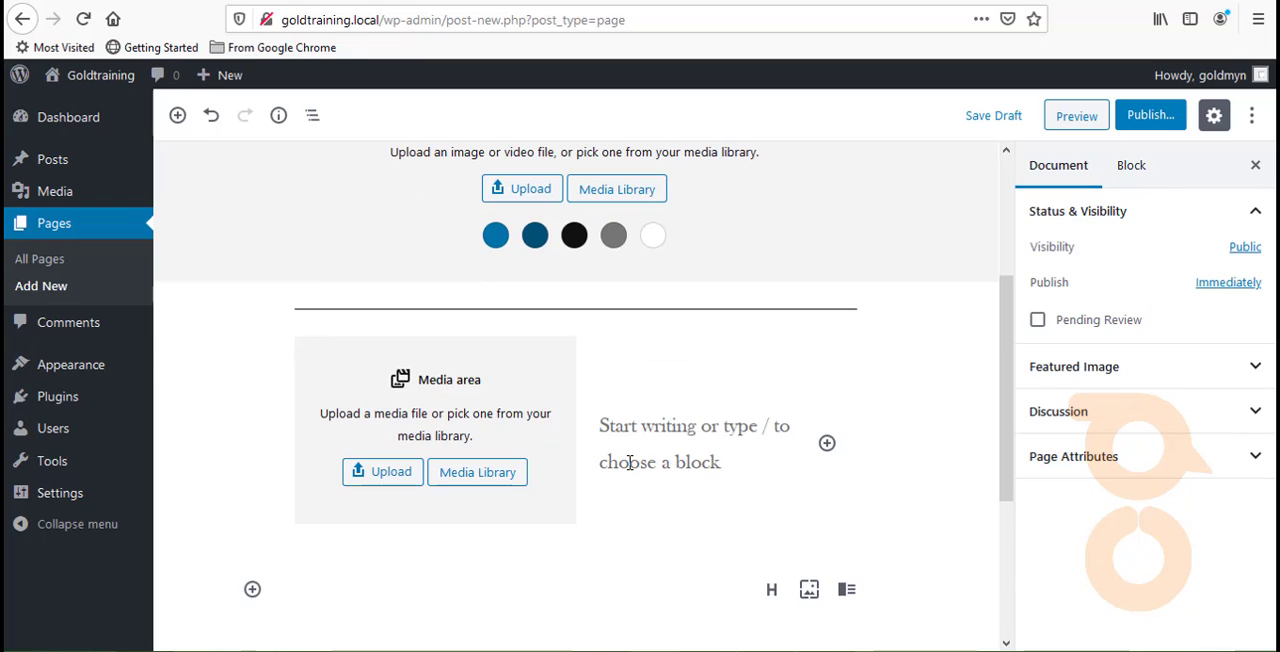
key("BackSpace")
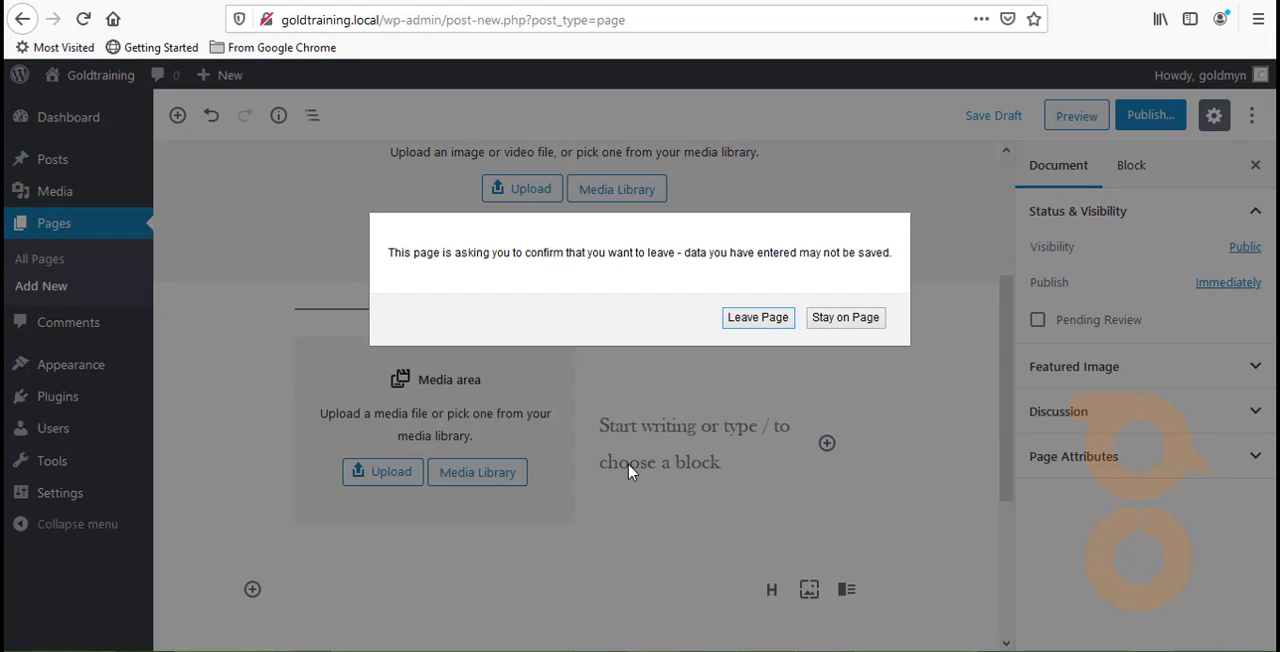
left_click(835, 322)
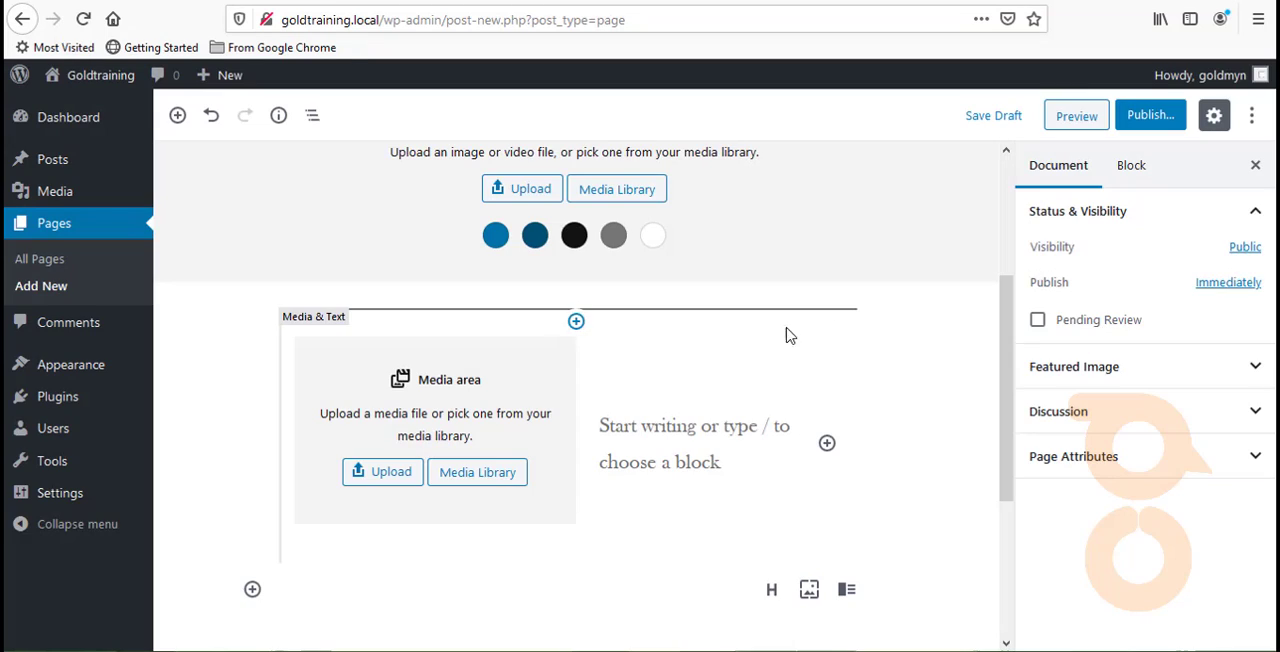
- Remove the empty paragraph from the content area of the Media & Text block
left_click(677, 446)
left_click(693, 434)
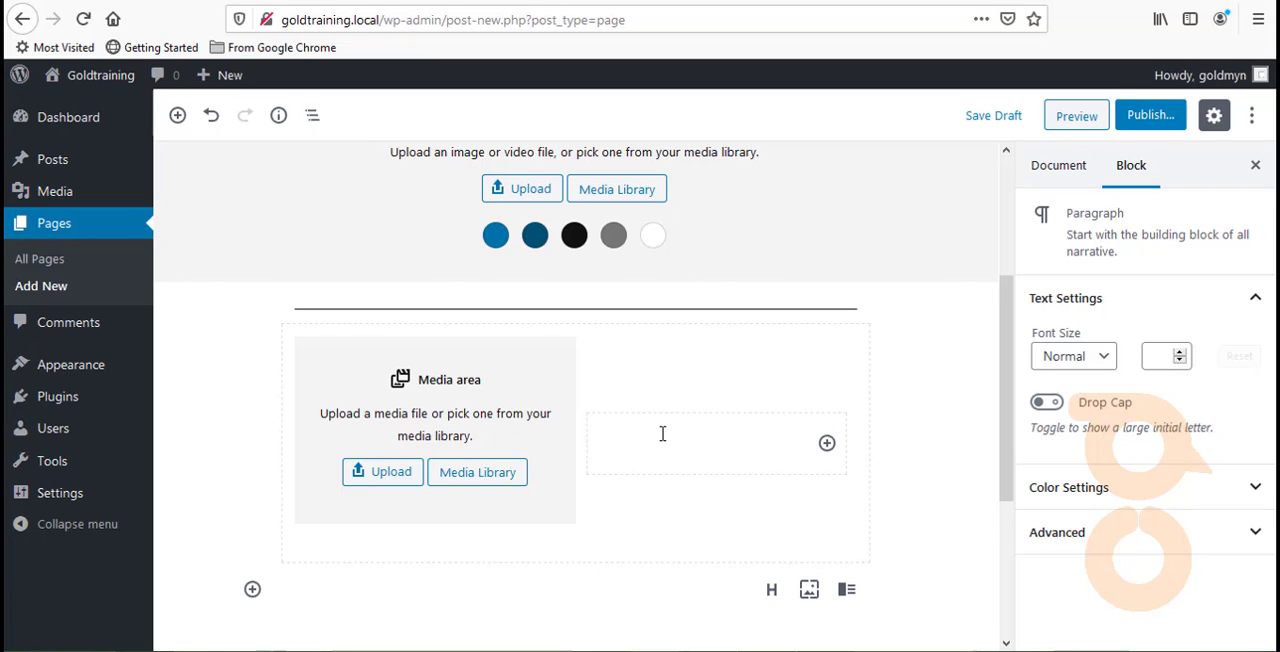
type("wh")
key("BackSpace")
key("BackSpace")
key("BackSpace")
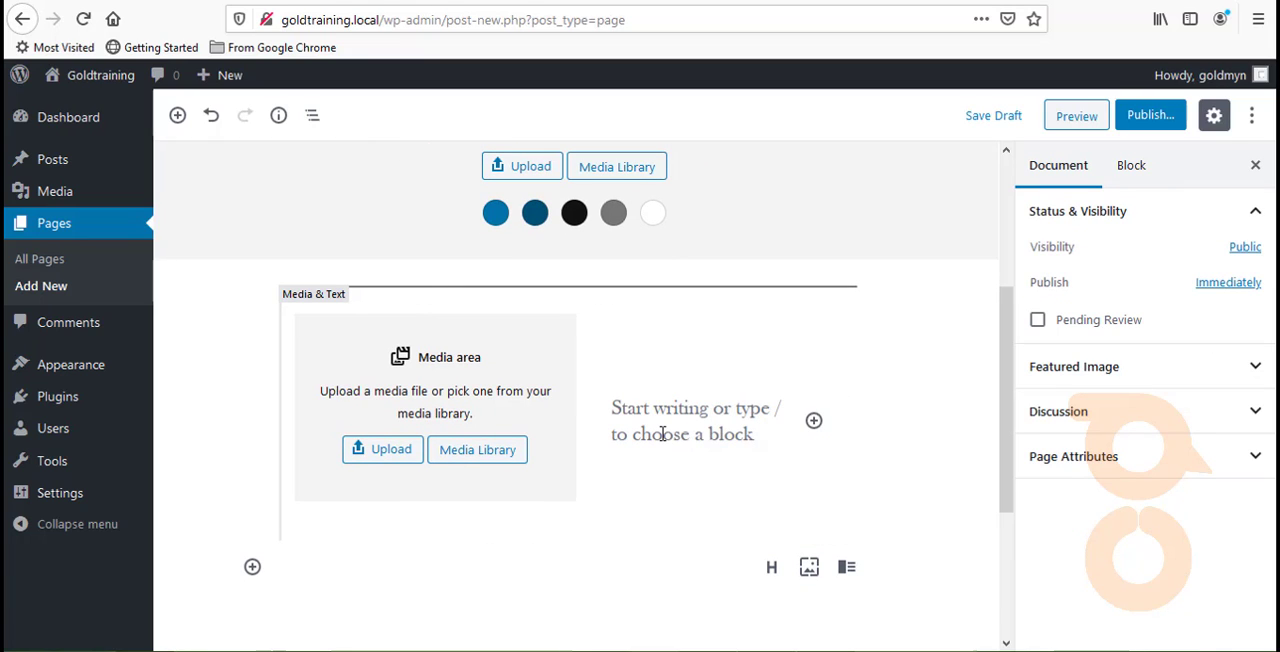
- Insert a heading into the content area of the Media & Text block and set its level to H5
left_click(813, 420)
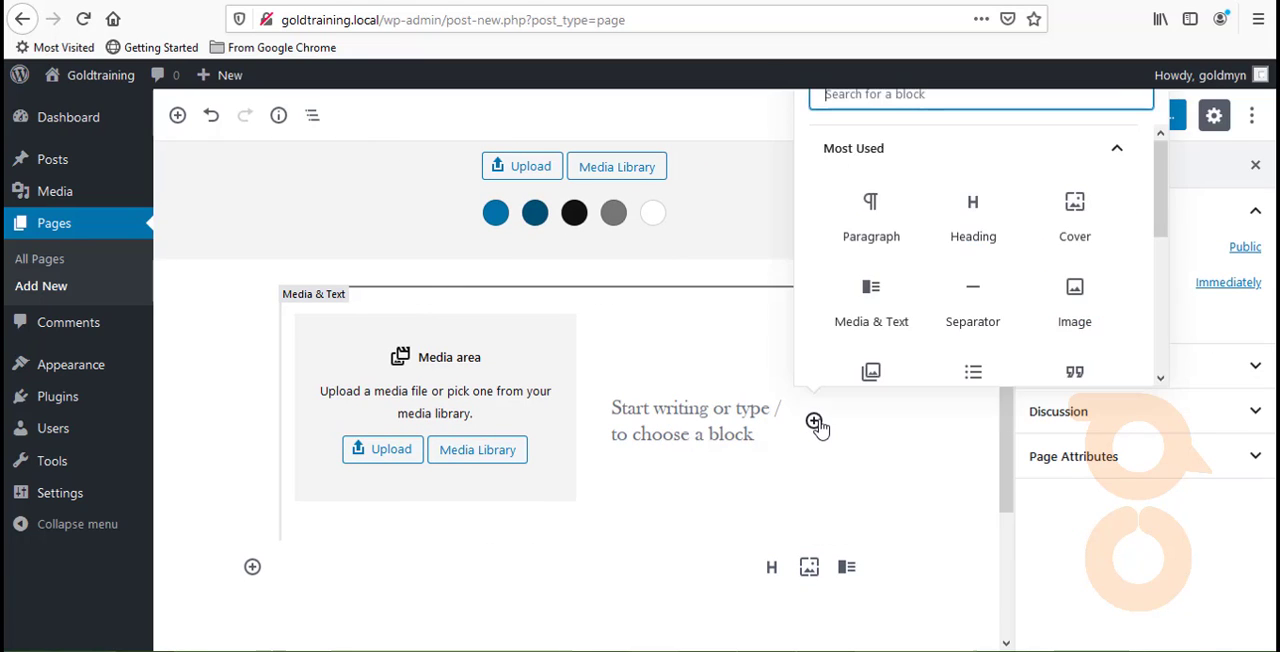
left_click(688, 400)
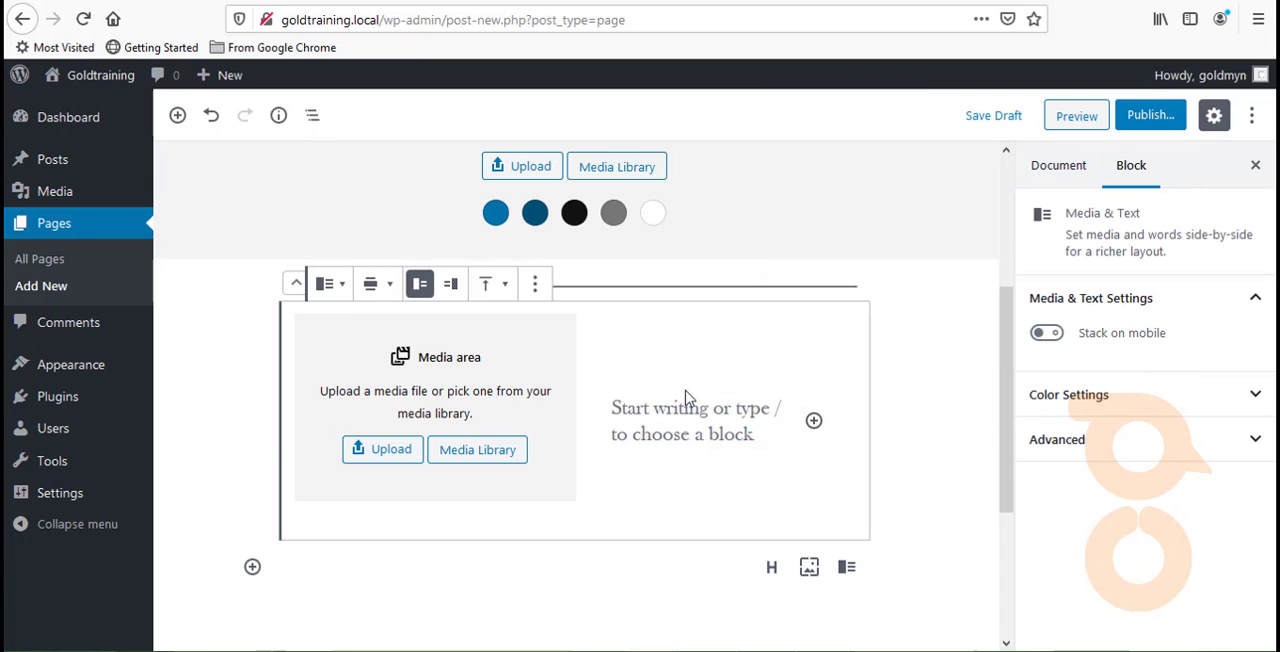
left_click(814, 422)
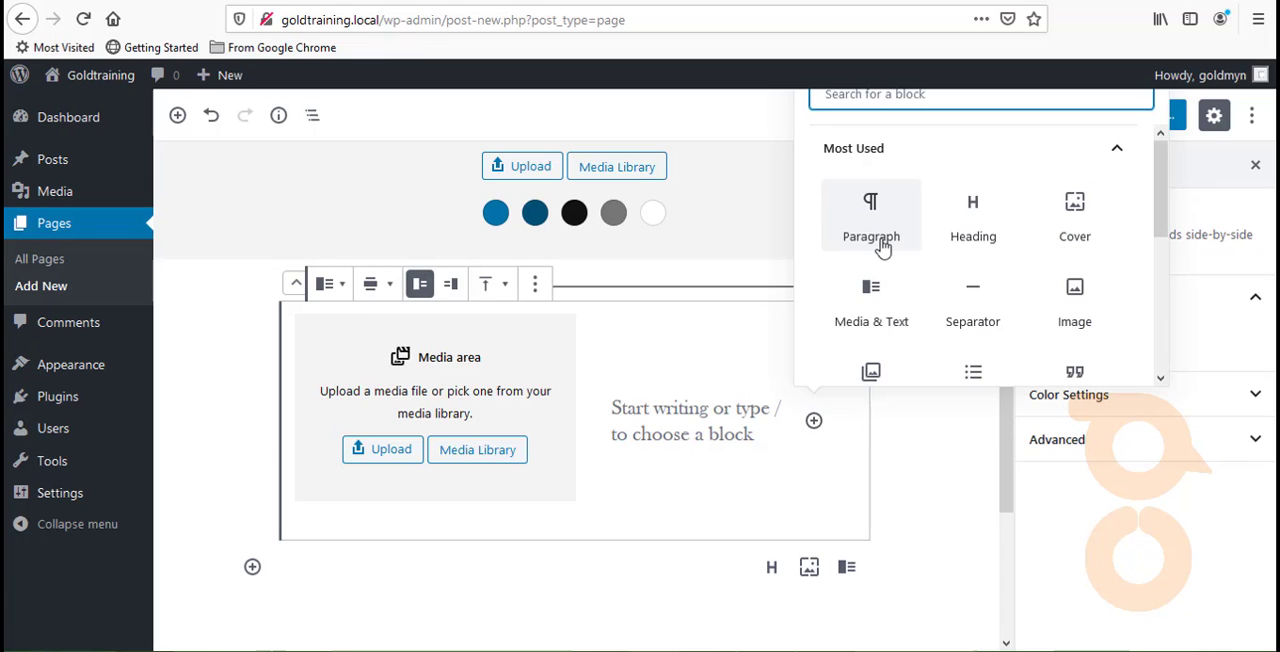
left_click(966, 212)
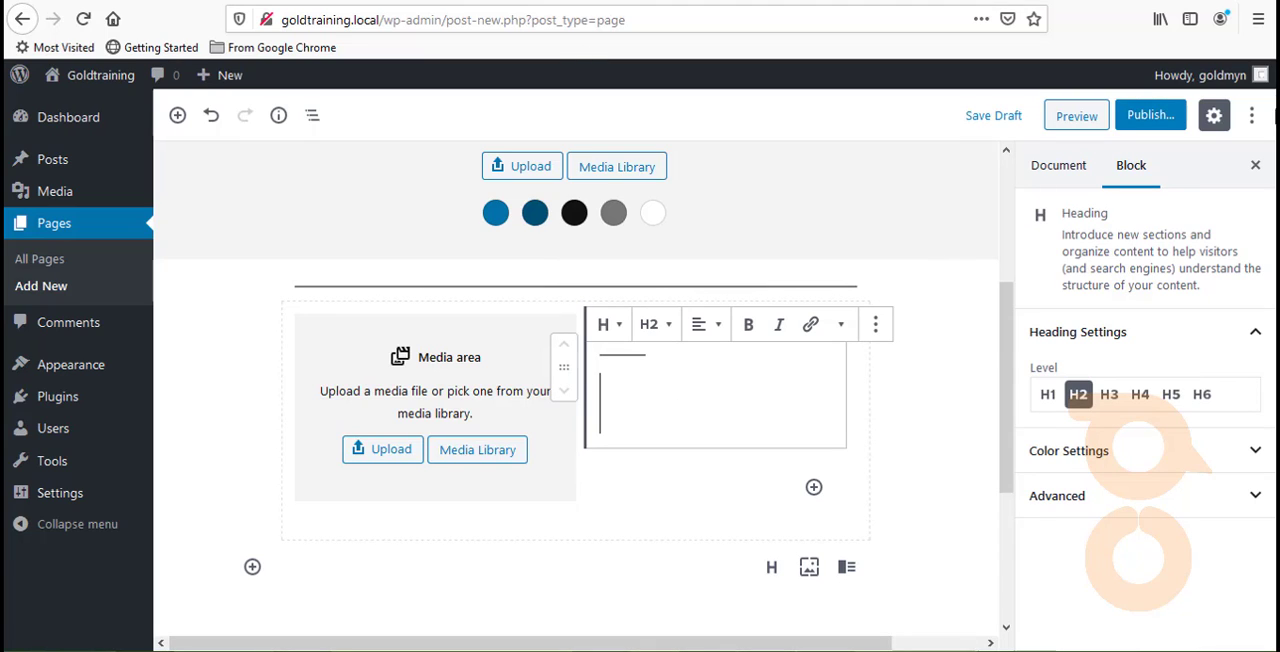
left_click(1140, 394)
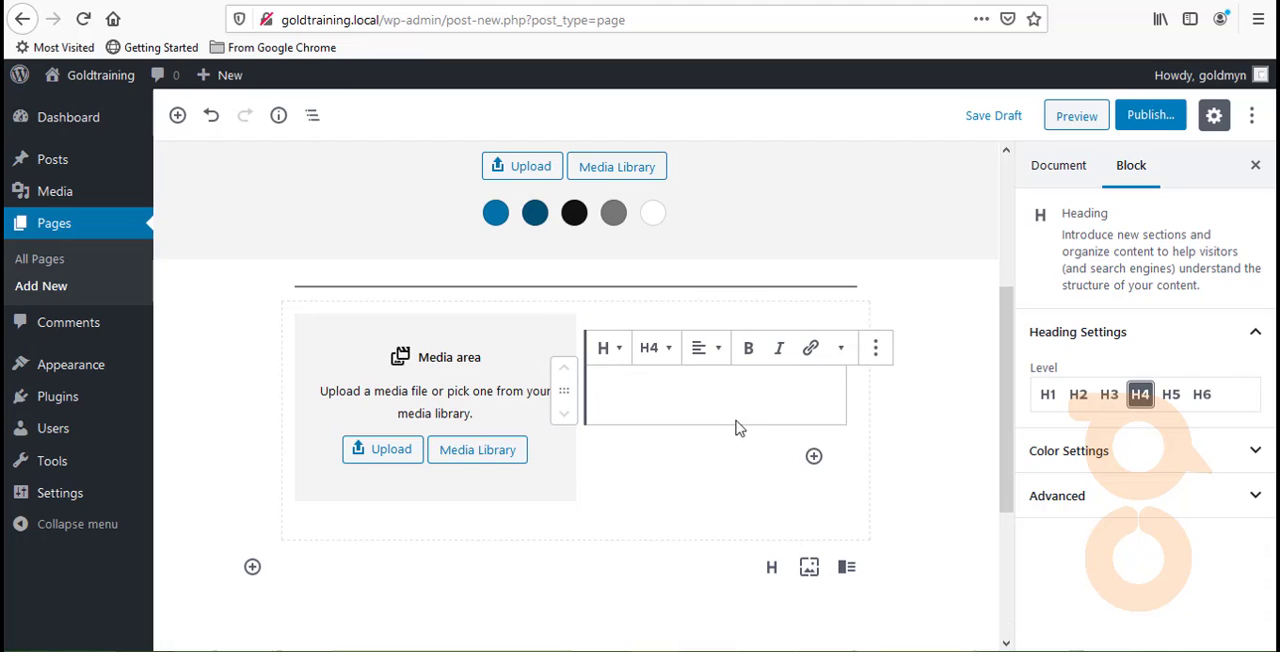
left_click(686, 400)
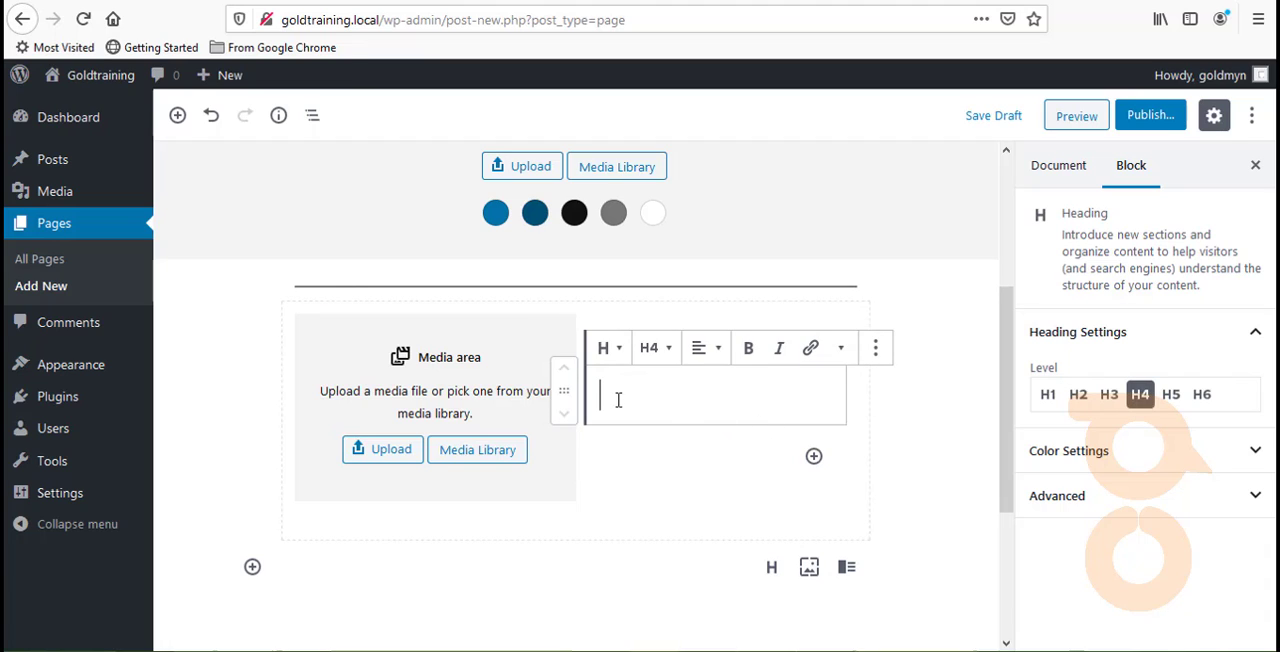
left_click(1171, 394)
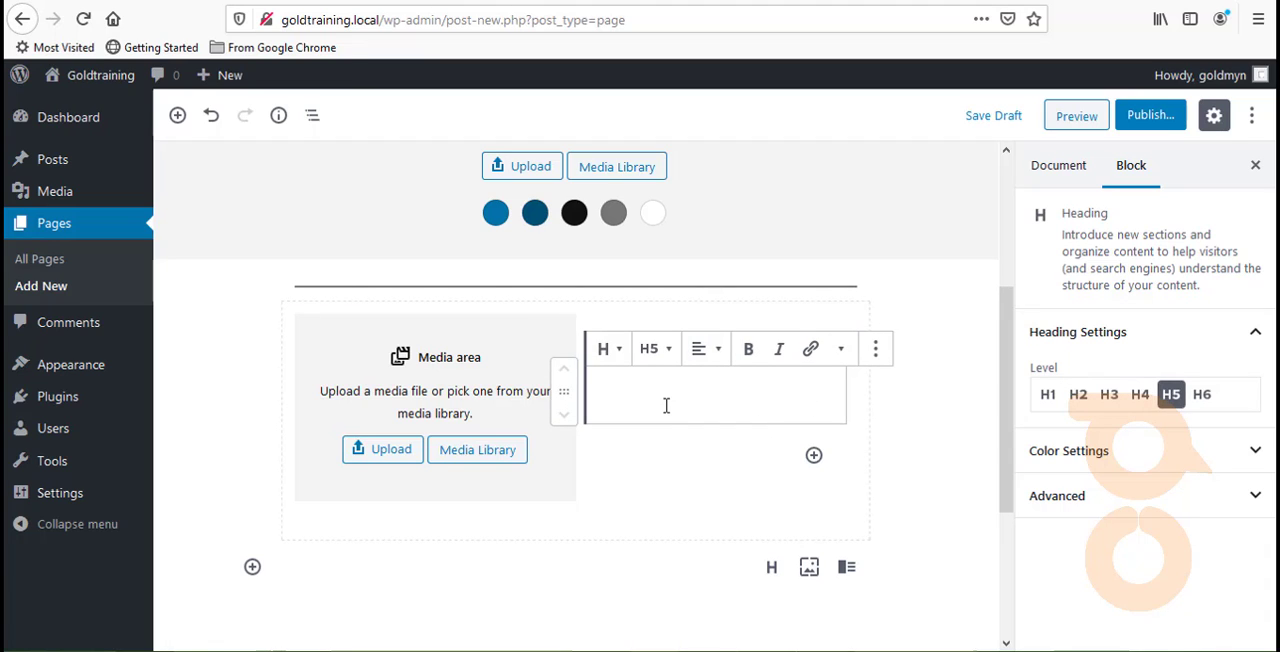
- Add an empty paragraph below the H5 heading and enter "WHAT DO WE DO?" as the heading text
key("Return")
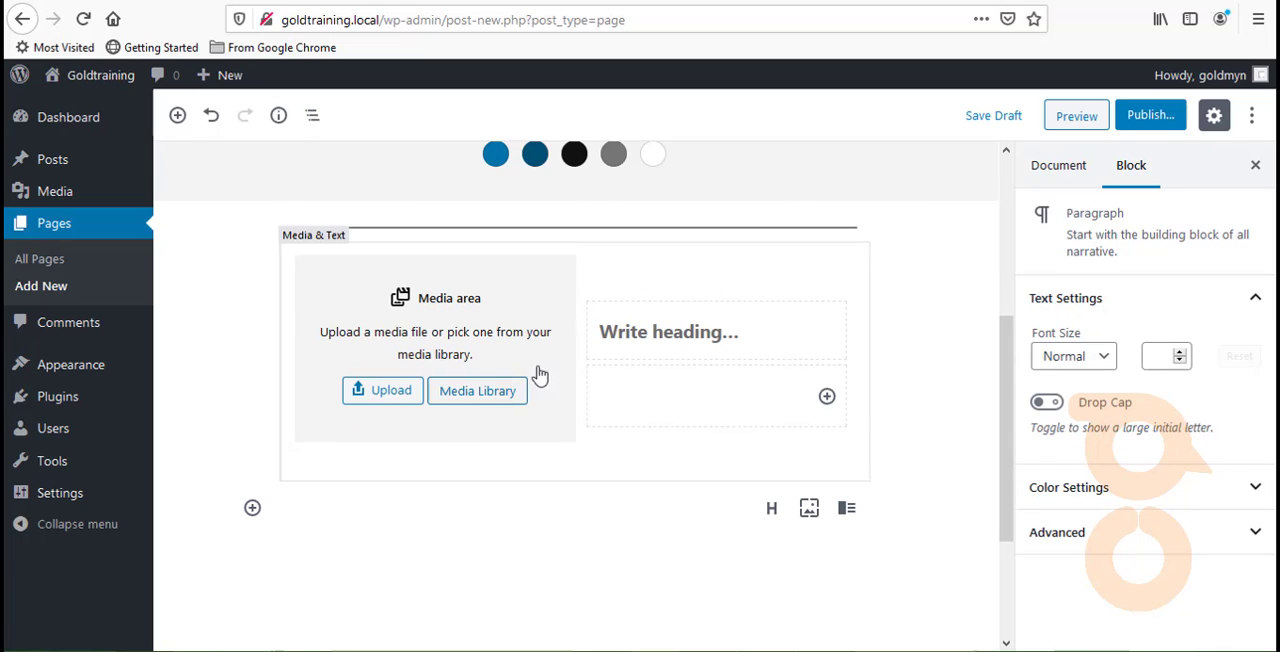
left_click(607, 336)
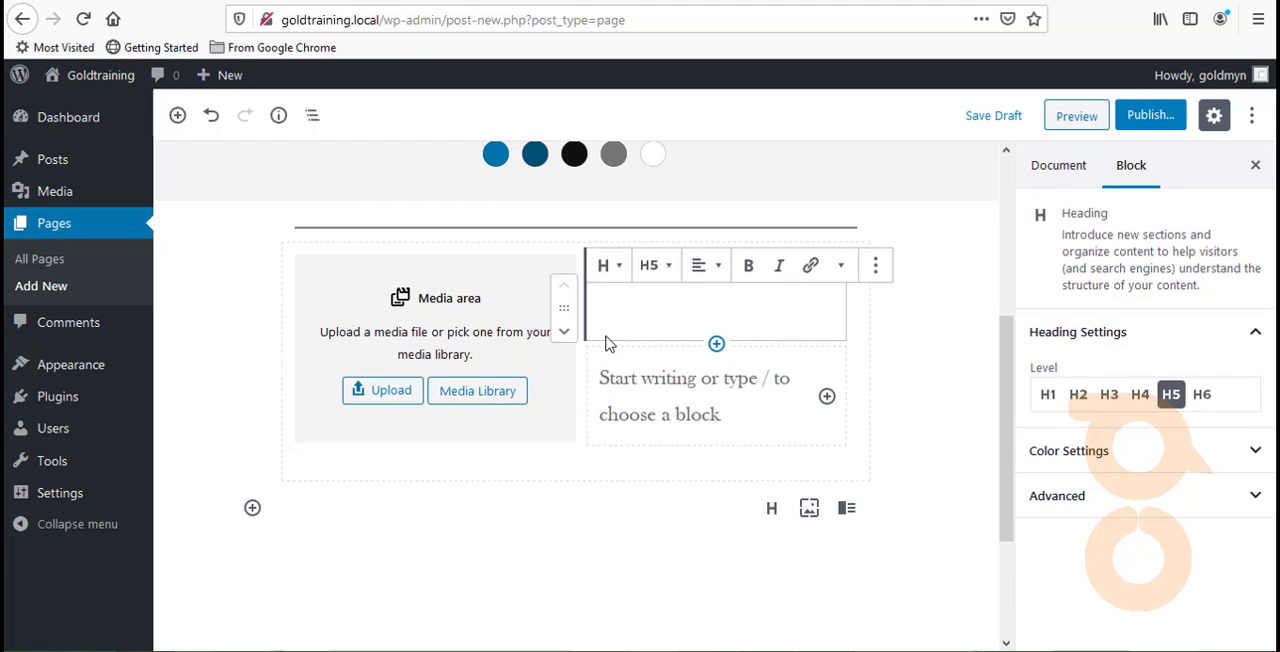
type("WHA ")
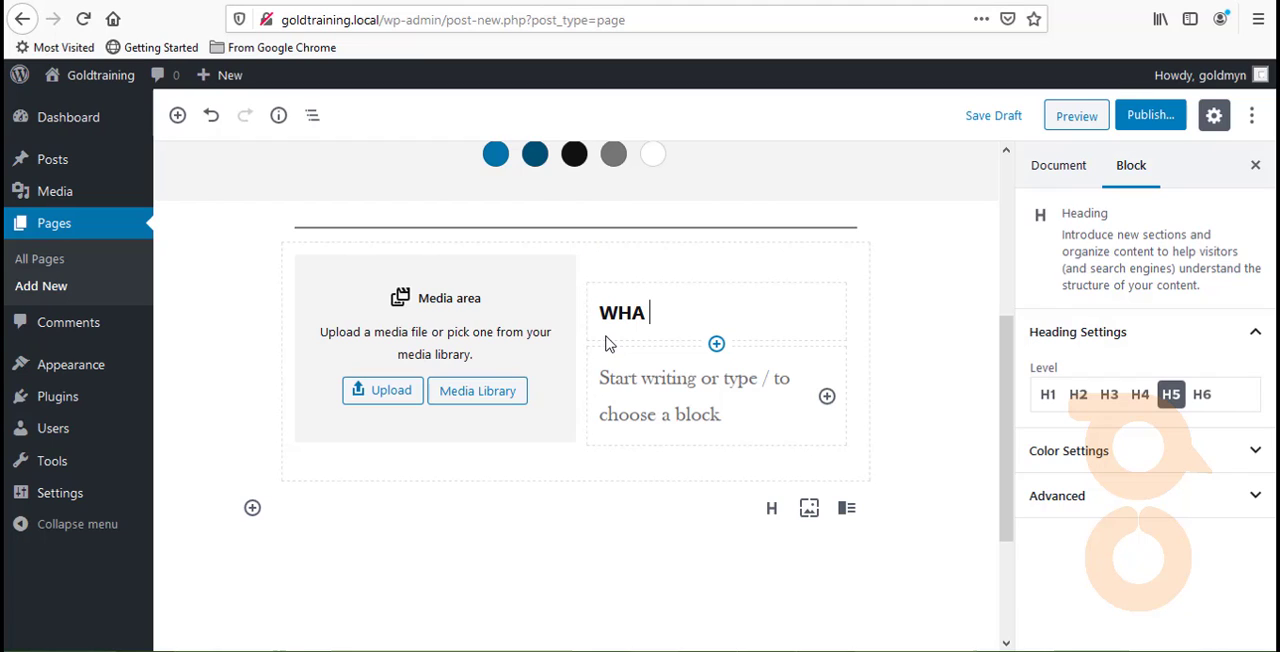
type("DO WE DO")
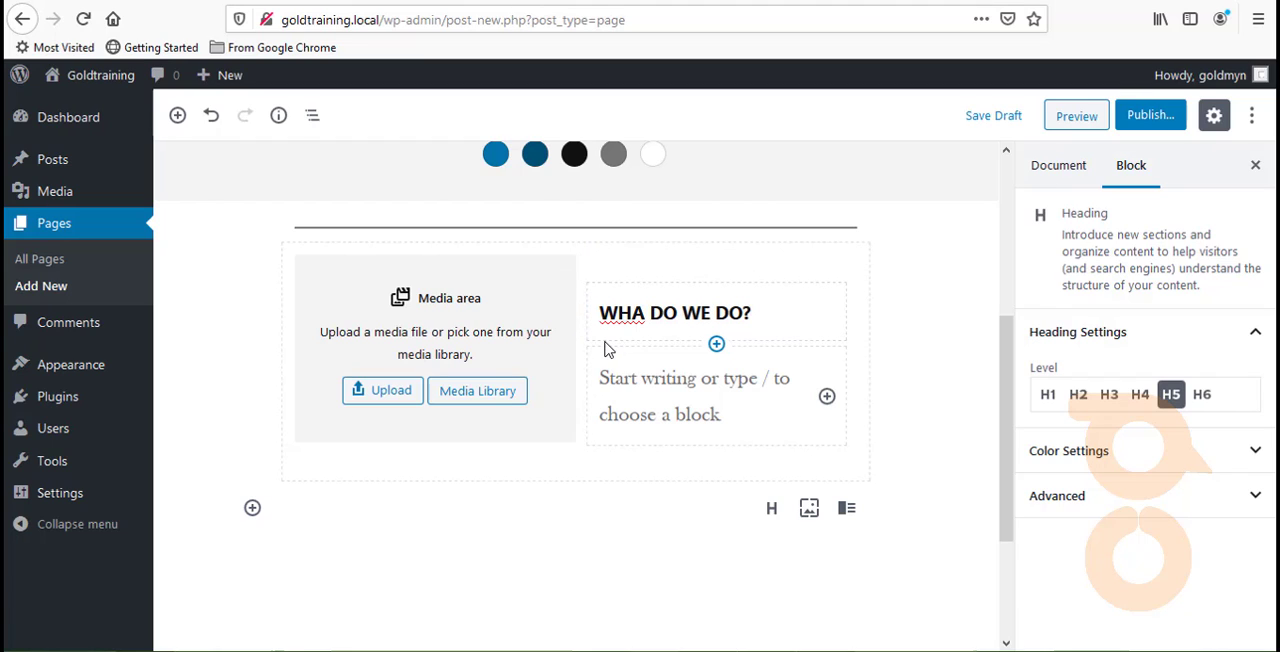
type("T")
- Write "We engineer designs to fit the consumer base of every community..." in the paragraph below the heading
left_click(645, 384)
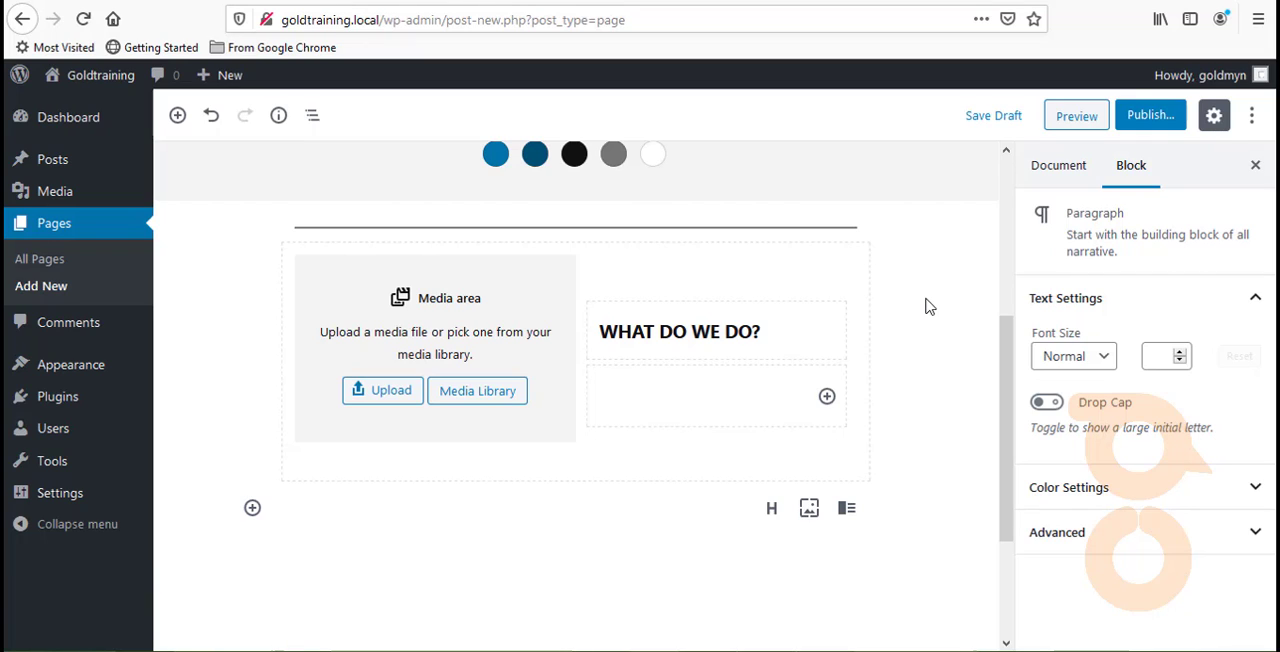
type("WE ENNG")
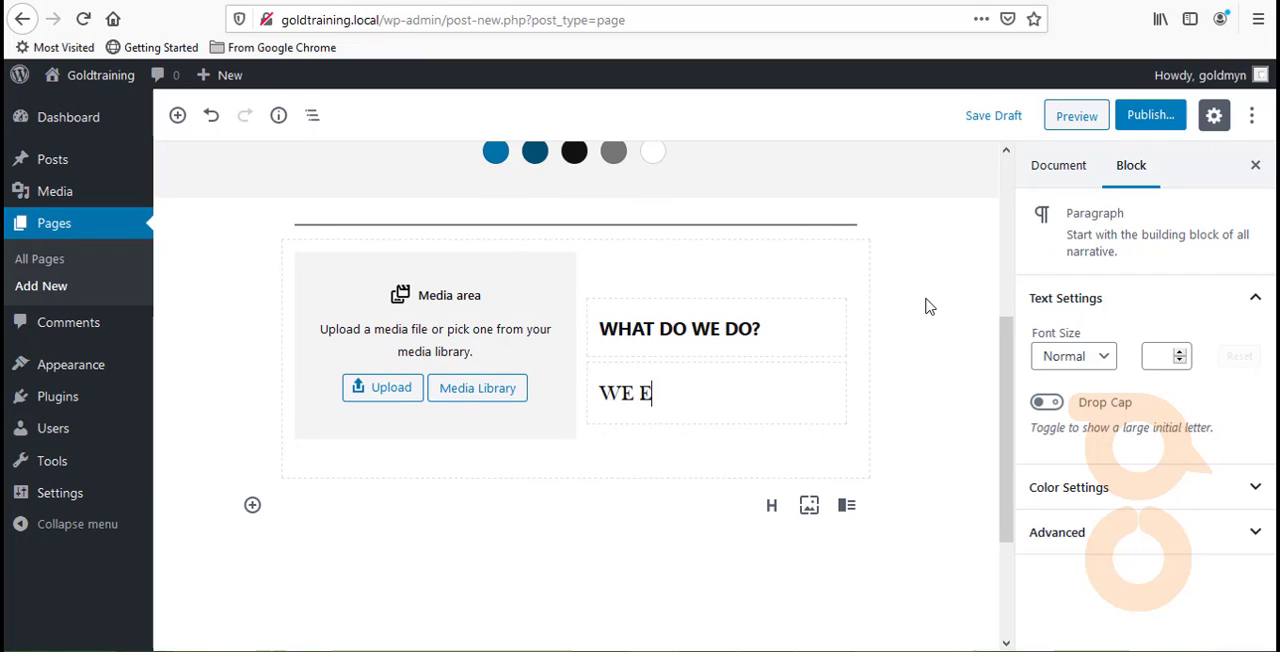
key("BackSpace")
key("BackSpace")
key("BackSpace")
key("BackSpace")
key("BackSpace")
key("BackSpace")
type("engineer design")
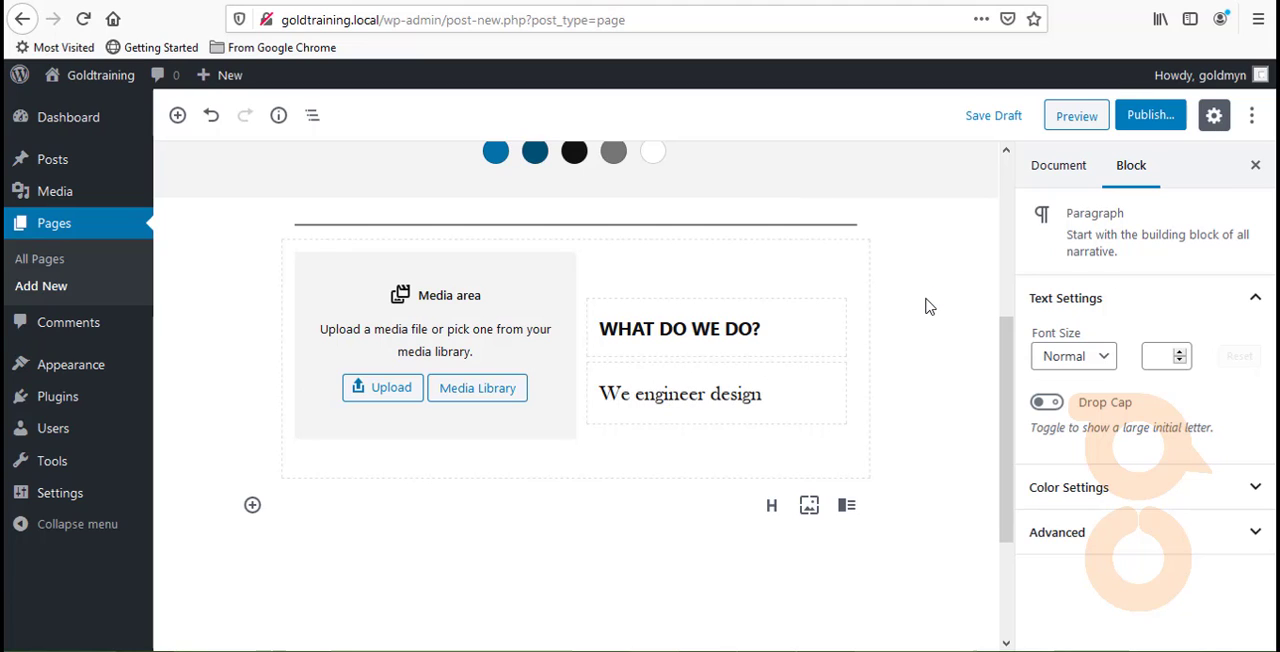
type("s to fit the")
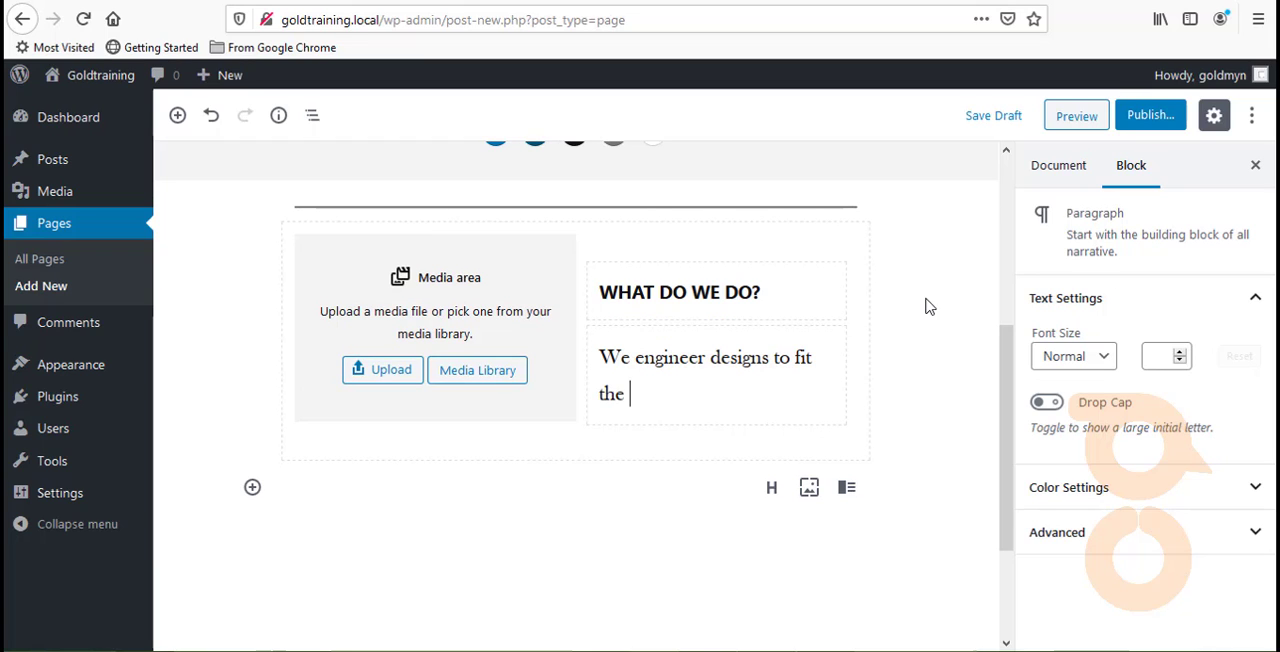
type(" consumer")
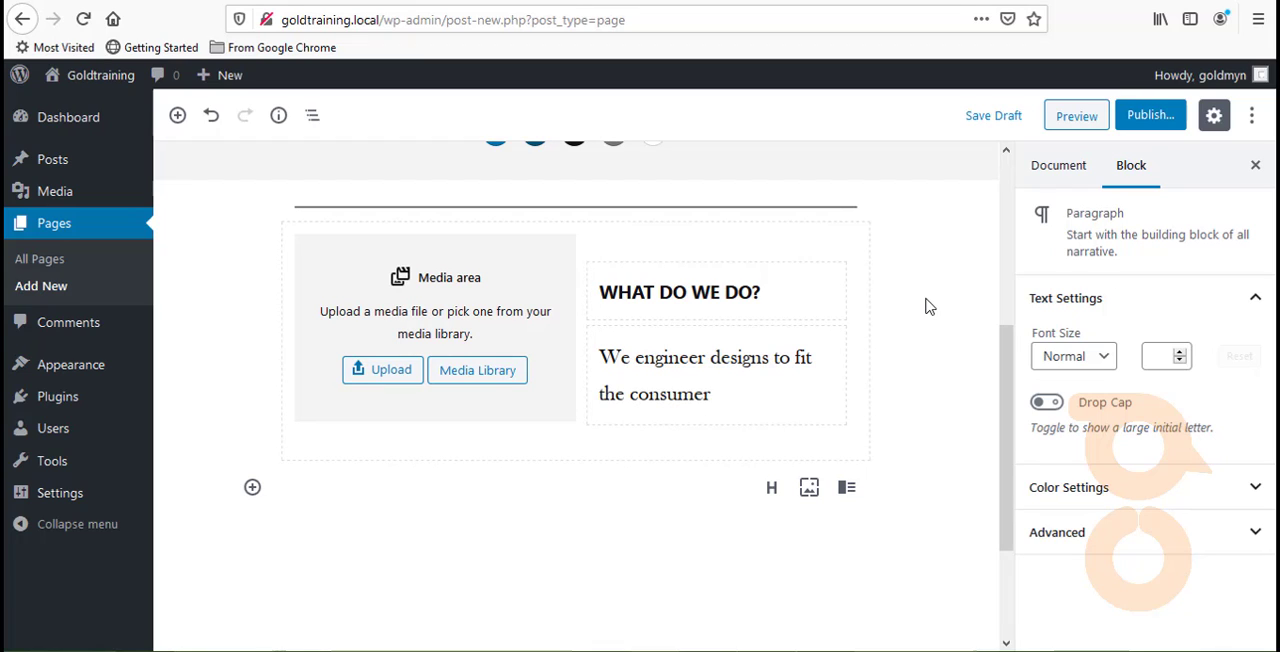
type(" base of every comm")
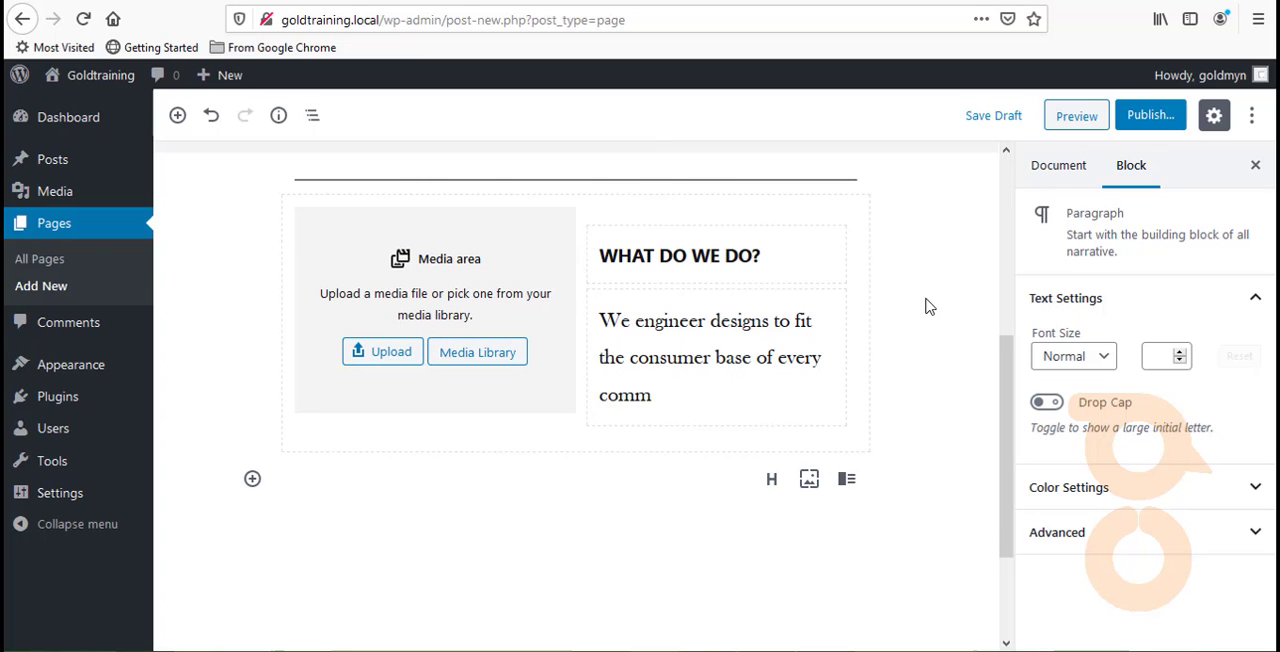
type("unity...")
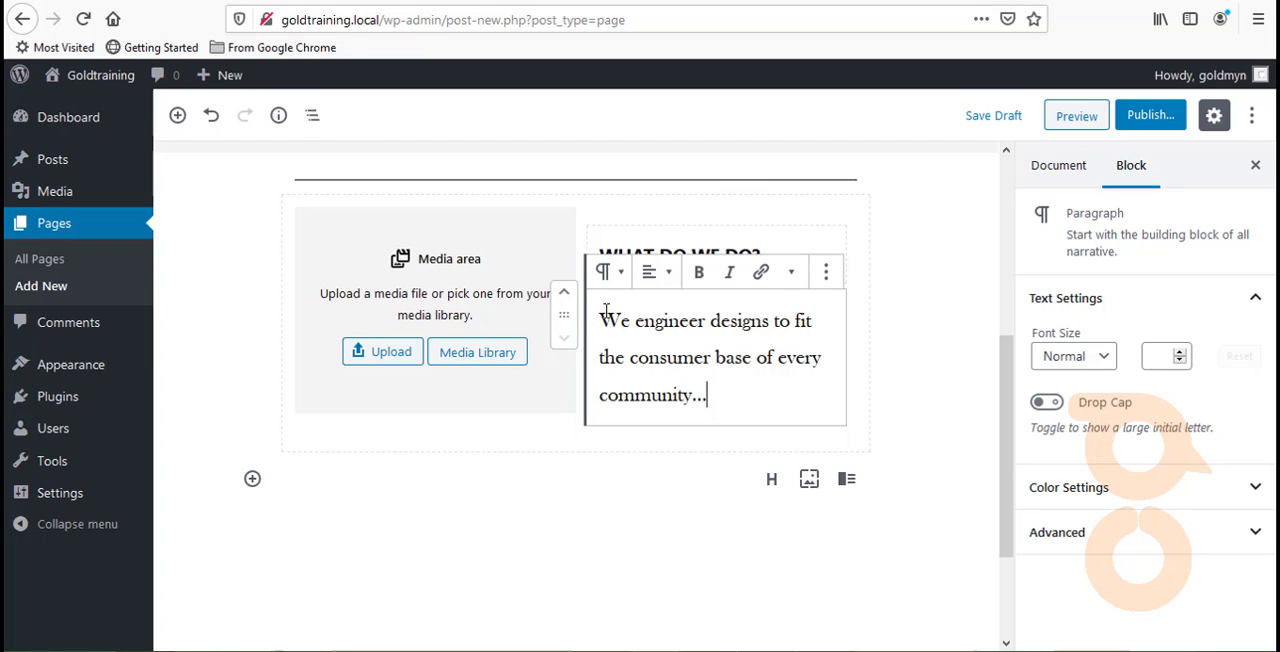
- Set the font size of the whole paragraph below the heading to a custom 17.5
left_click_drag(605, 312, 726, 386)
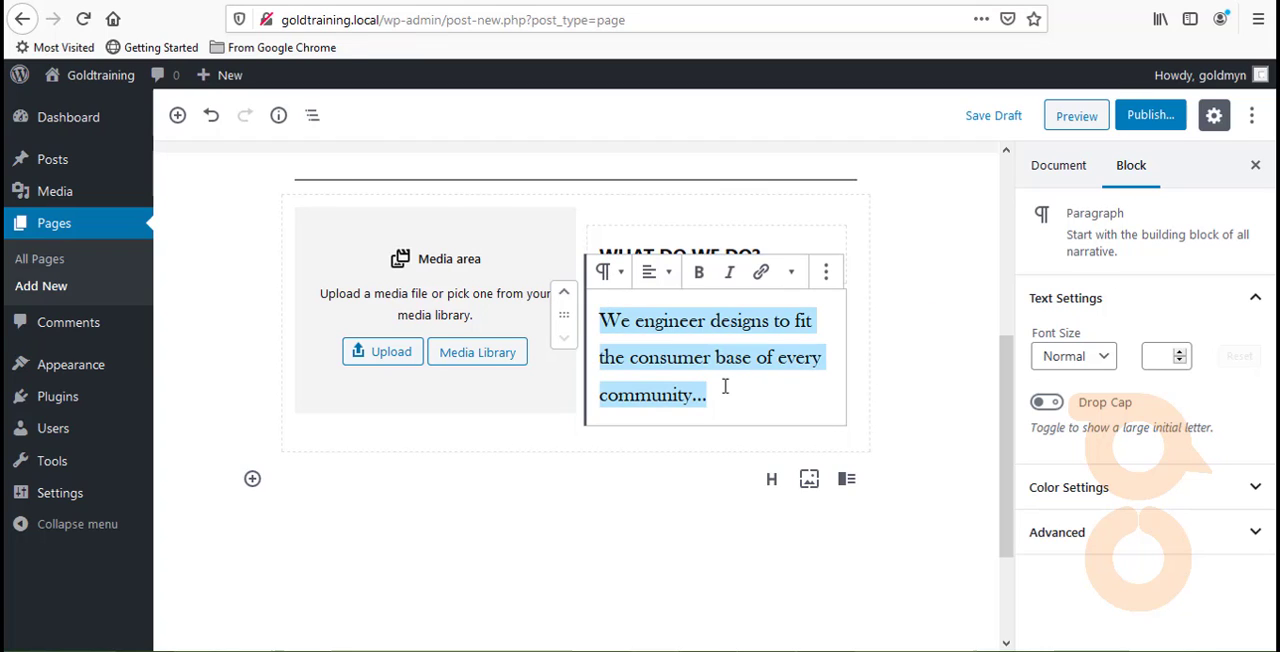
left_click(1065, 356)
left_click(1068, 381)
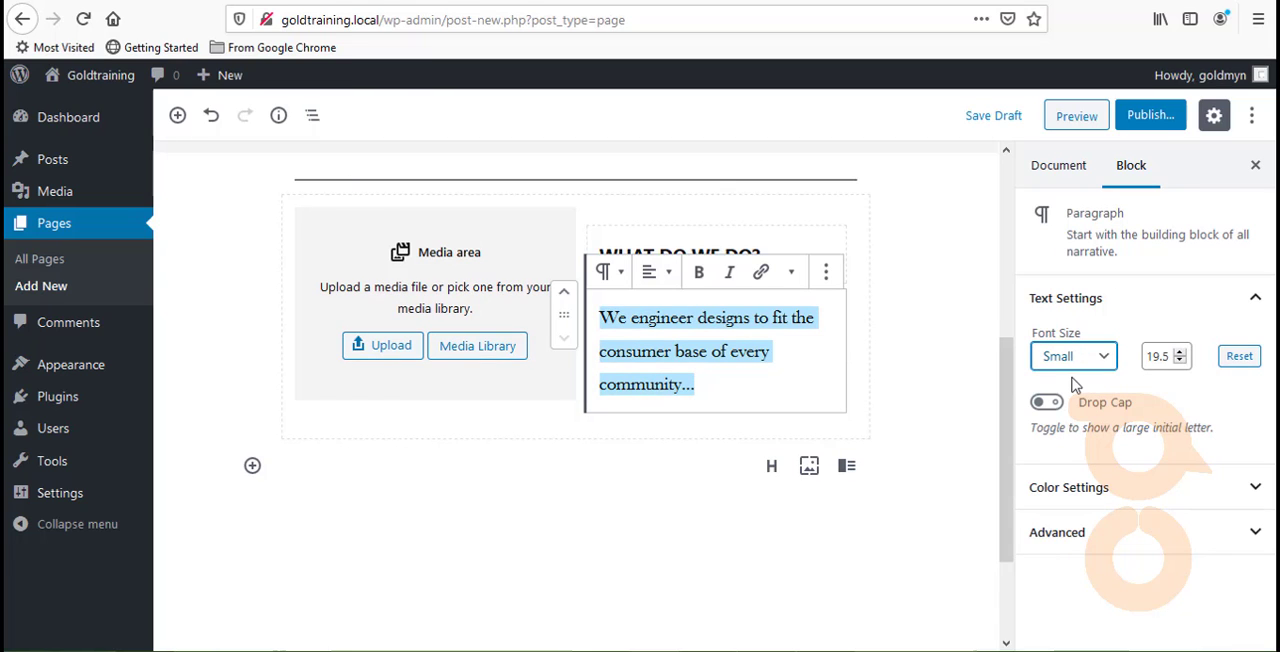
left_click(1180, 361)
left_click(1180, 361)
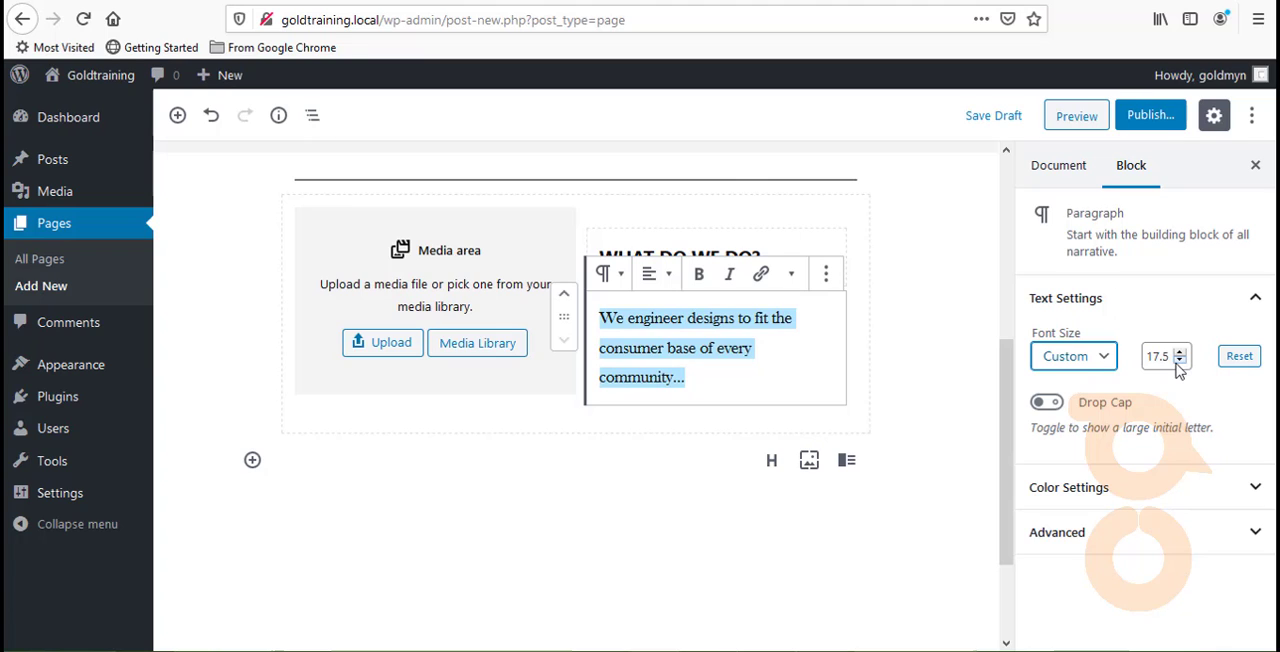
- Italicize the selected paragraph text, trying bold on it and removing the bold again
left_click(728, 276)
left_click(699, 275)
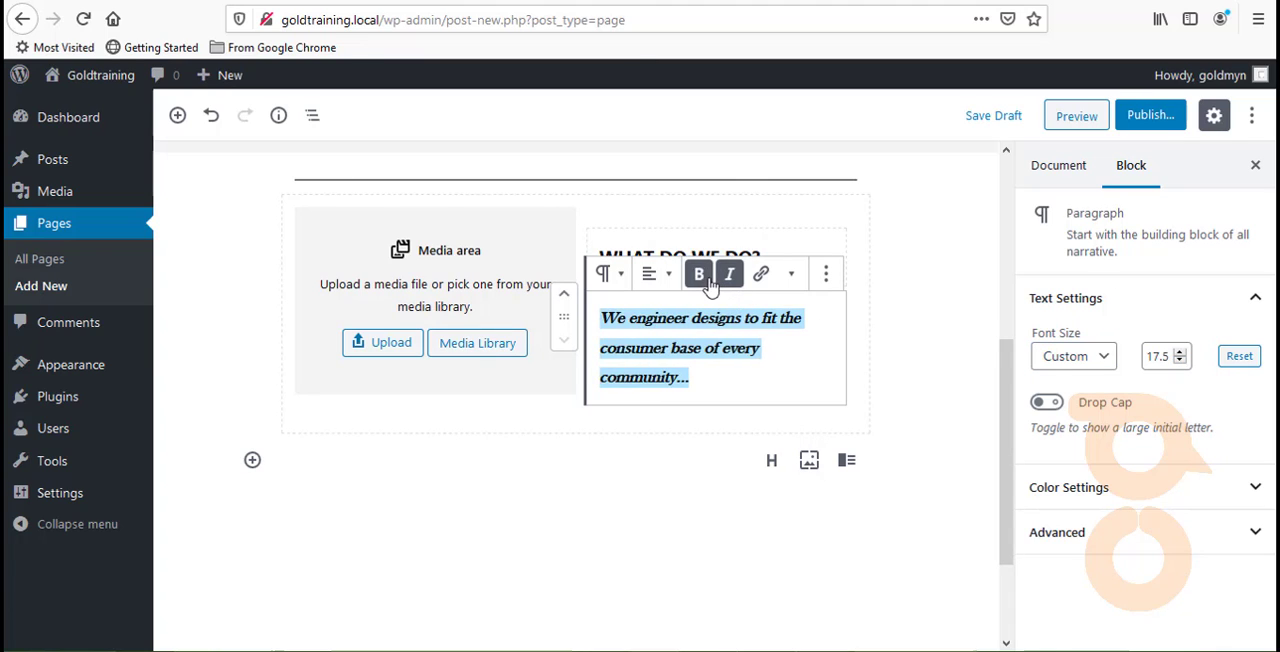
left_click(703, 279)
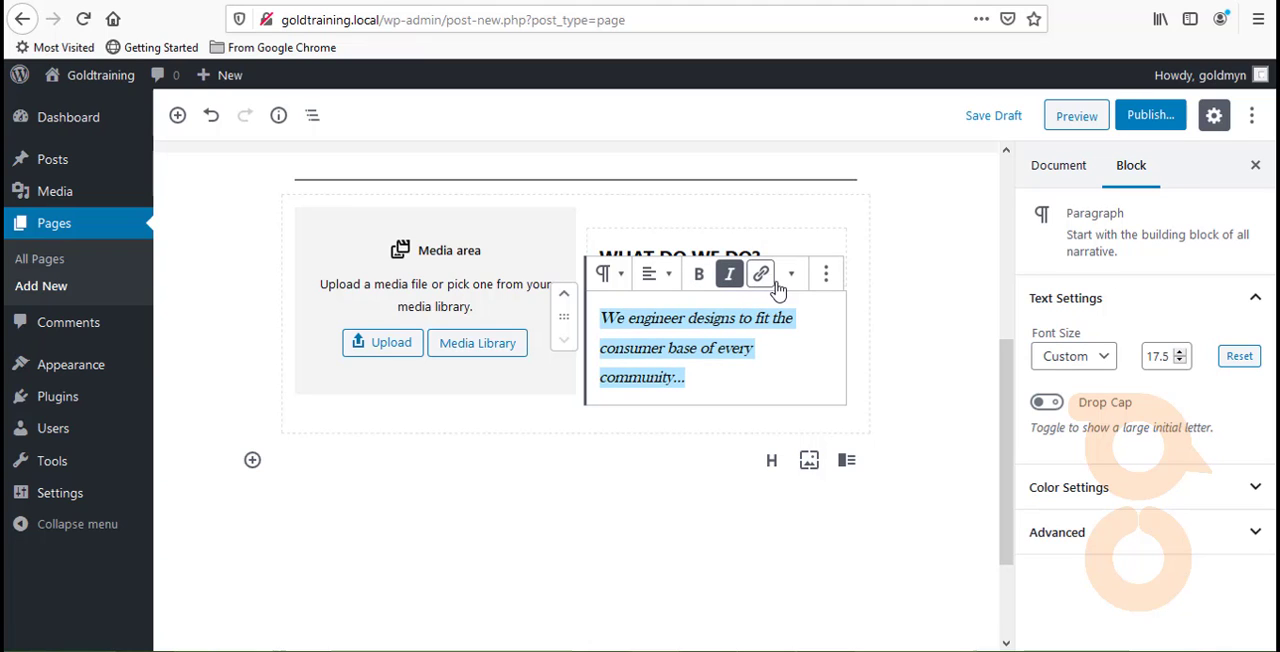
left_click(791, 280)
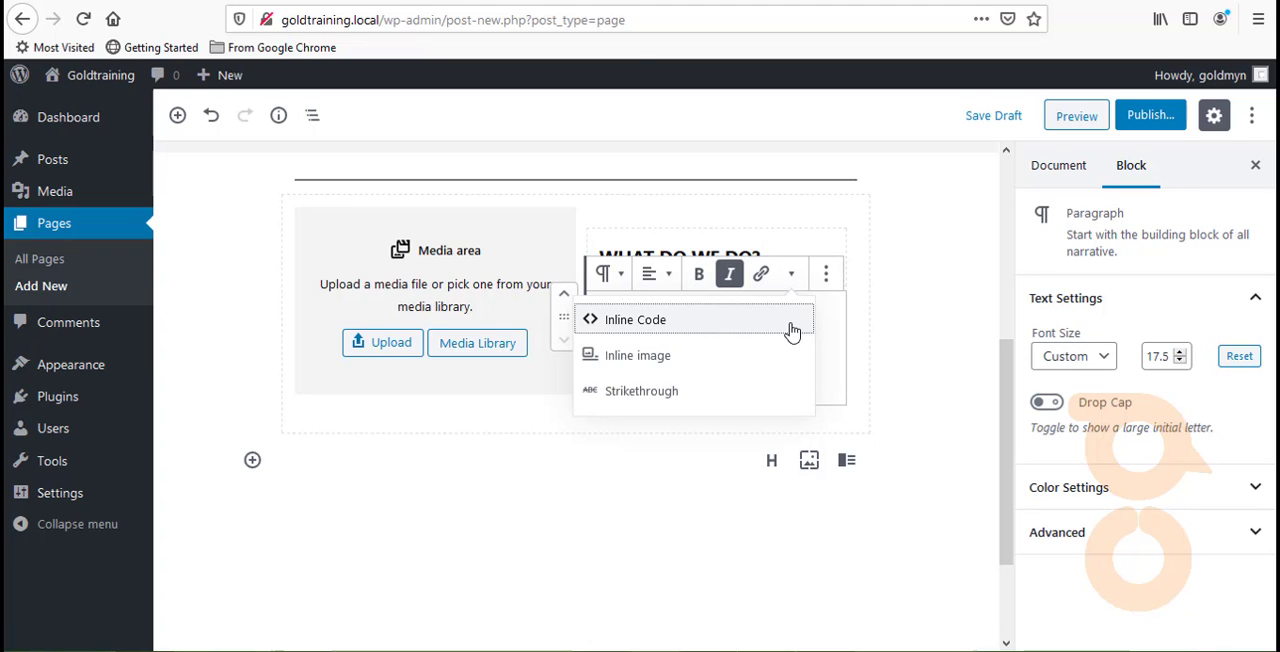
left_click(821, 335)
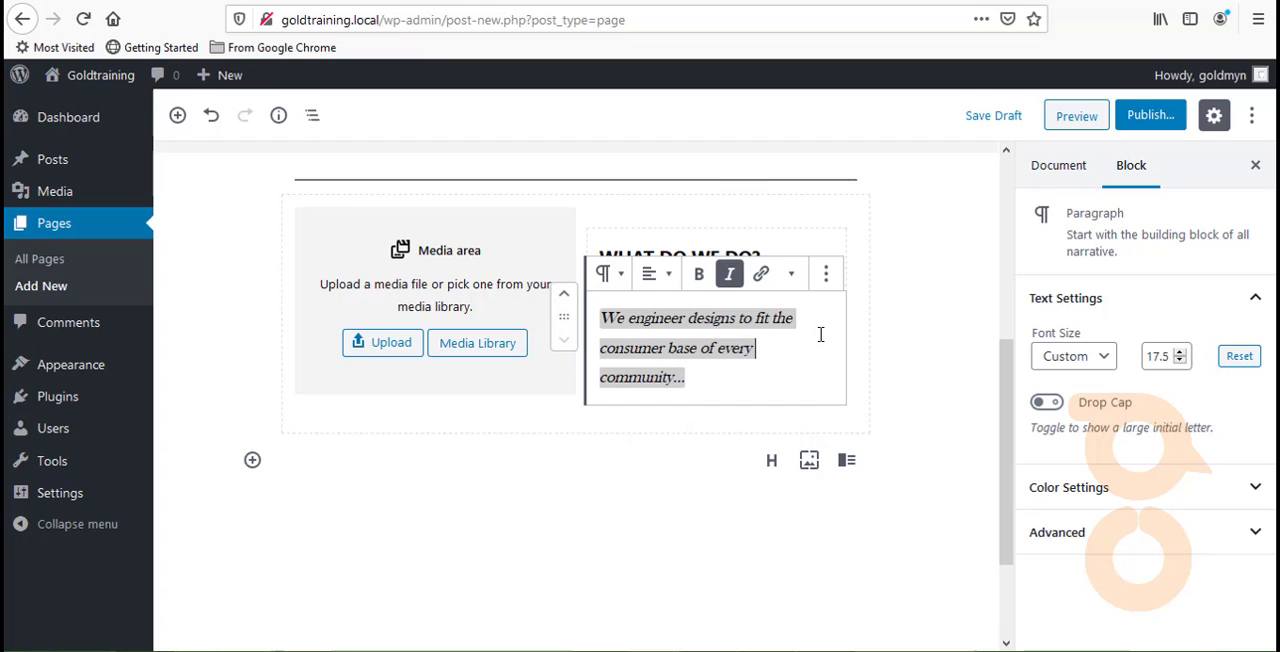
- Try a black background color on the italic paragraph and clear it again
left_click(1110, 500)
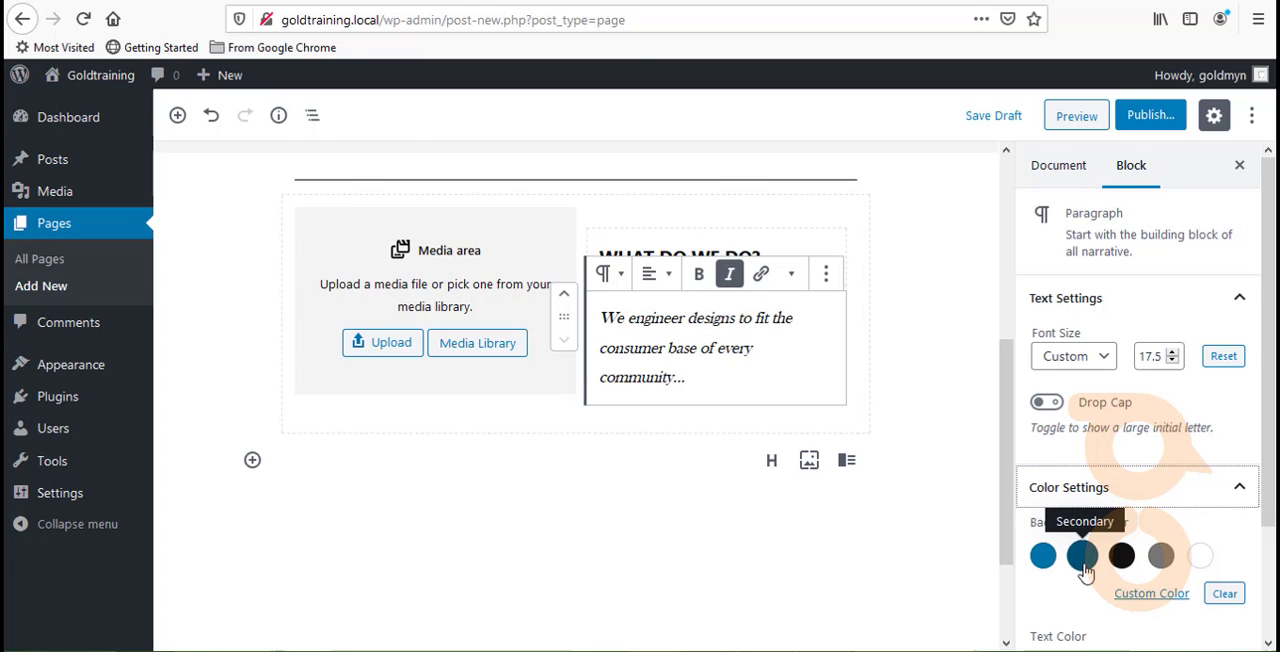
left_click(1121, 555)
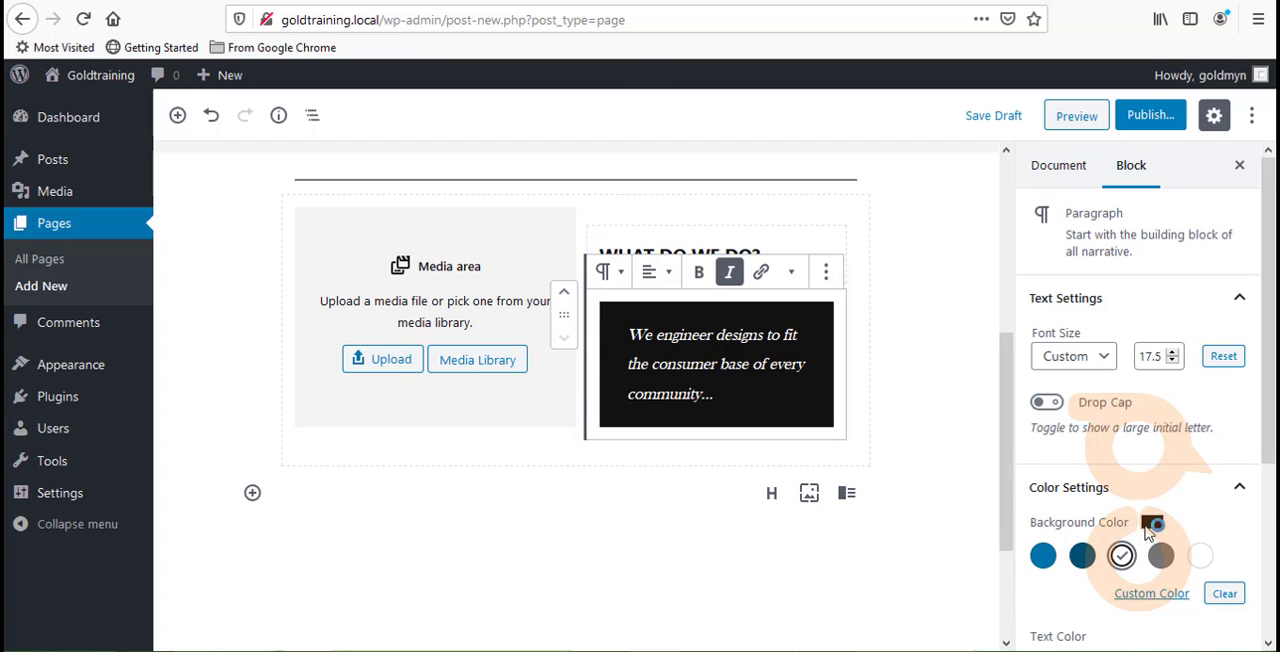
left_click(1225, 593)
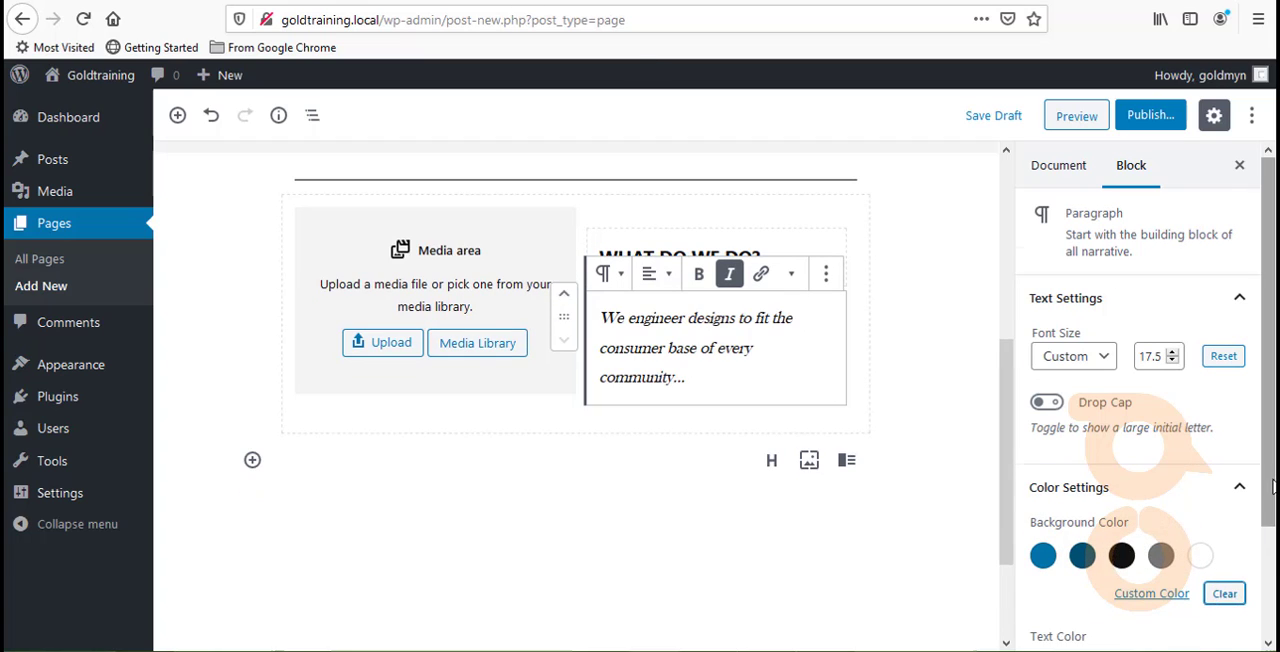
- Try black, blue and gray text colors on the italic paragraph, then unset its text color
left_click_drag(1272, 483, 1272, 586)
left_click(1121, 552)
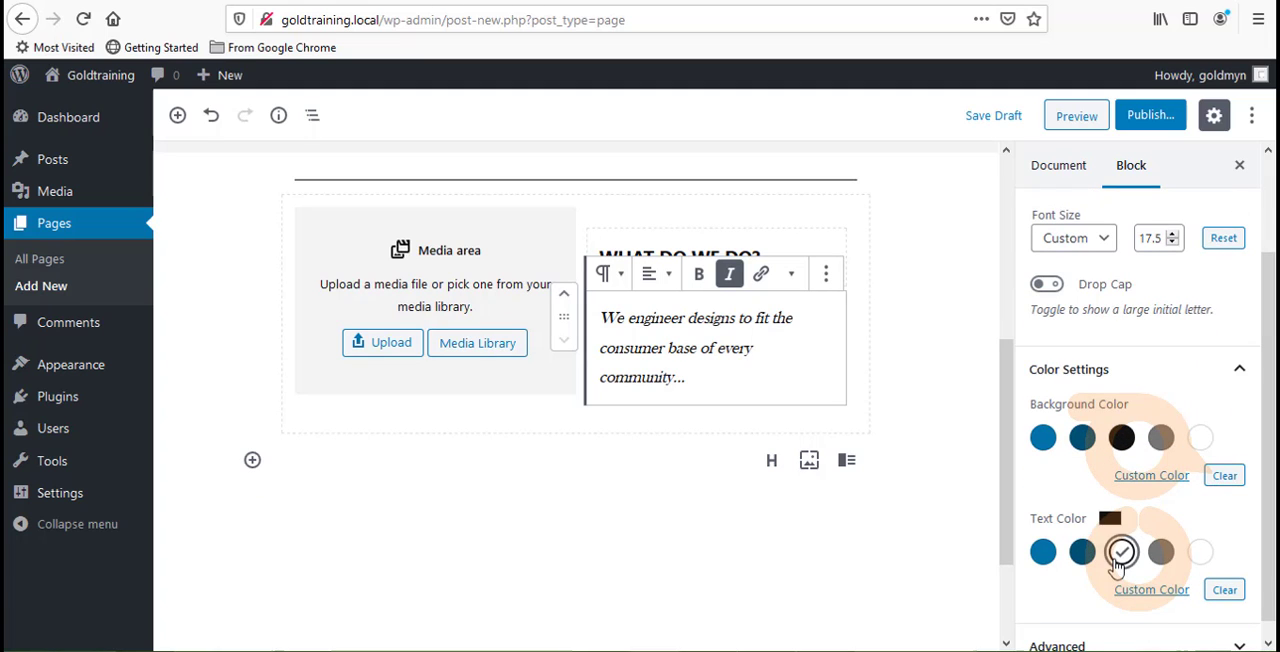
left_click(1082, 555)
left_click(1043, 553)
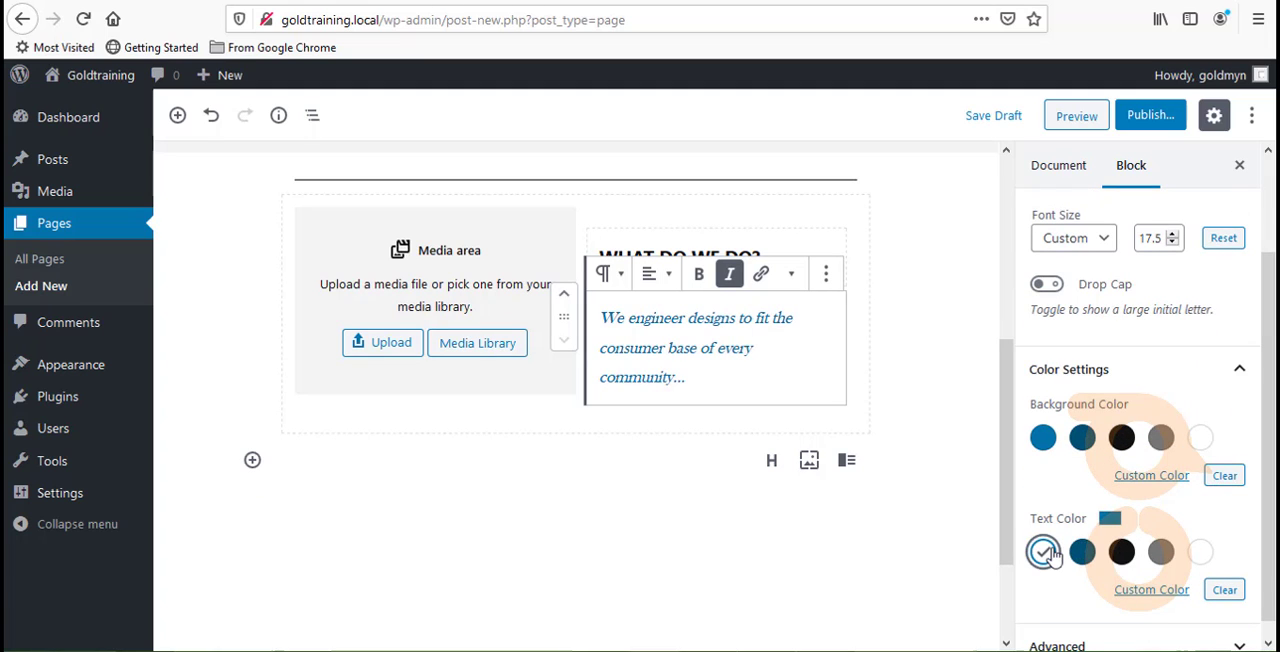
left_click(1163, 558)
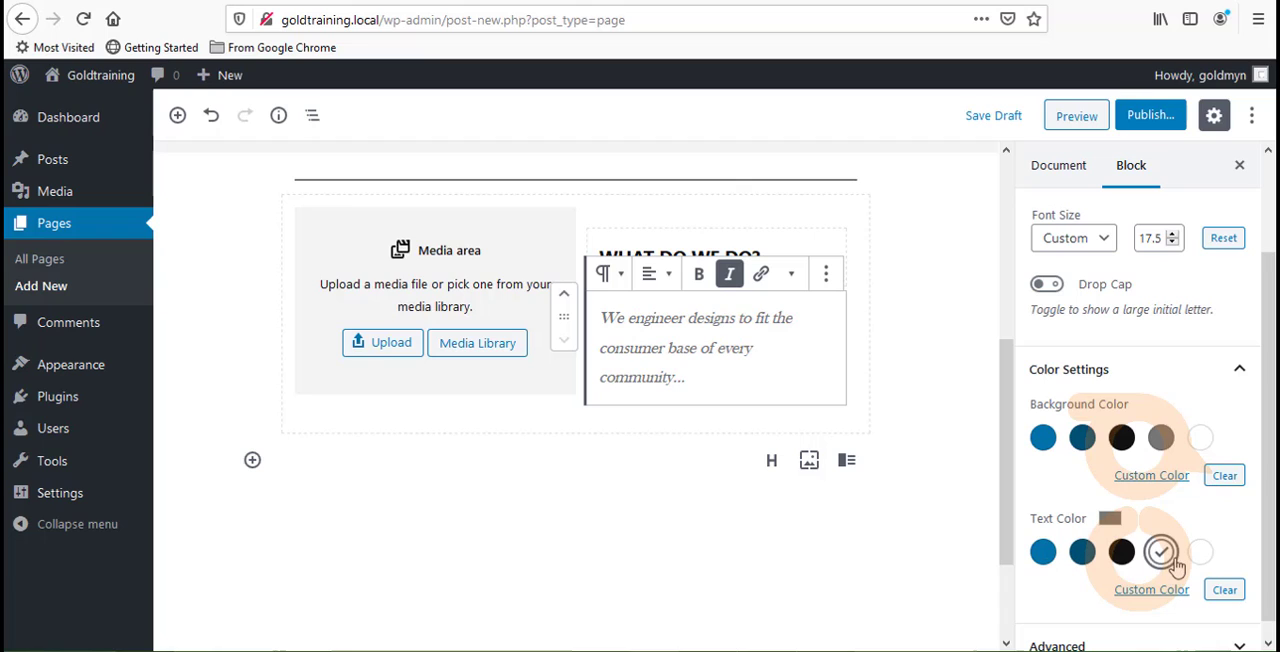
left_click(1122, 554)
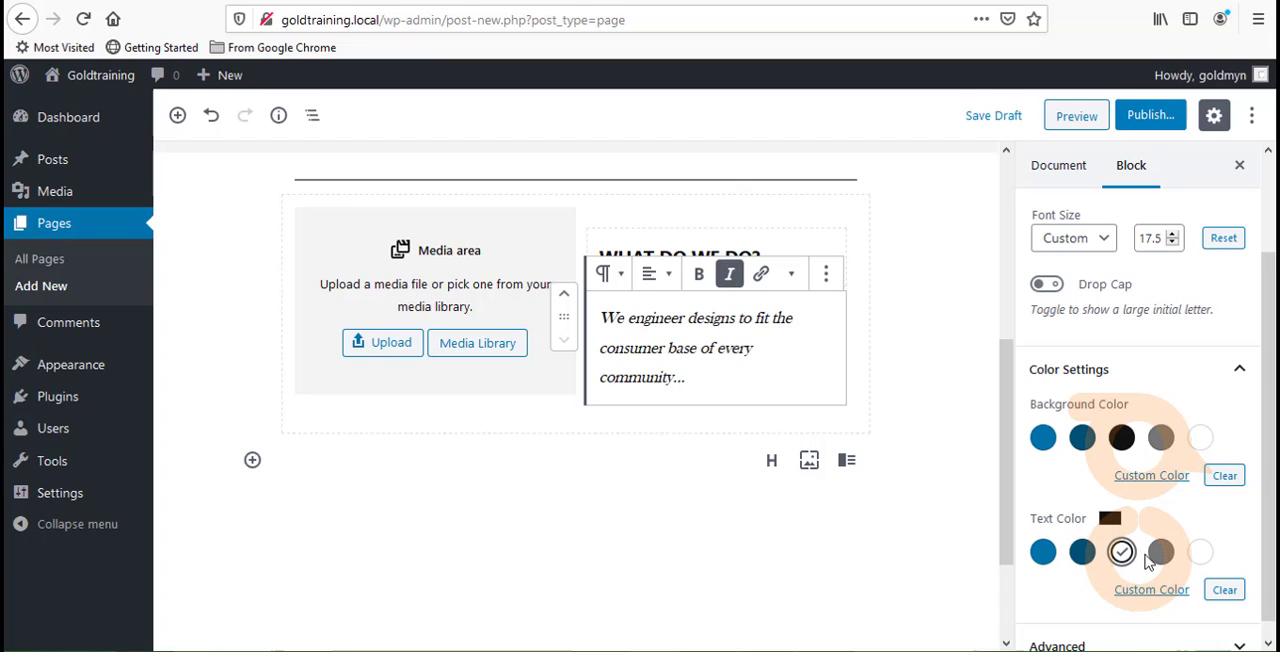
left_click(1121, 552)
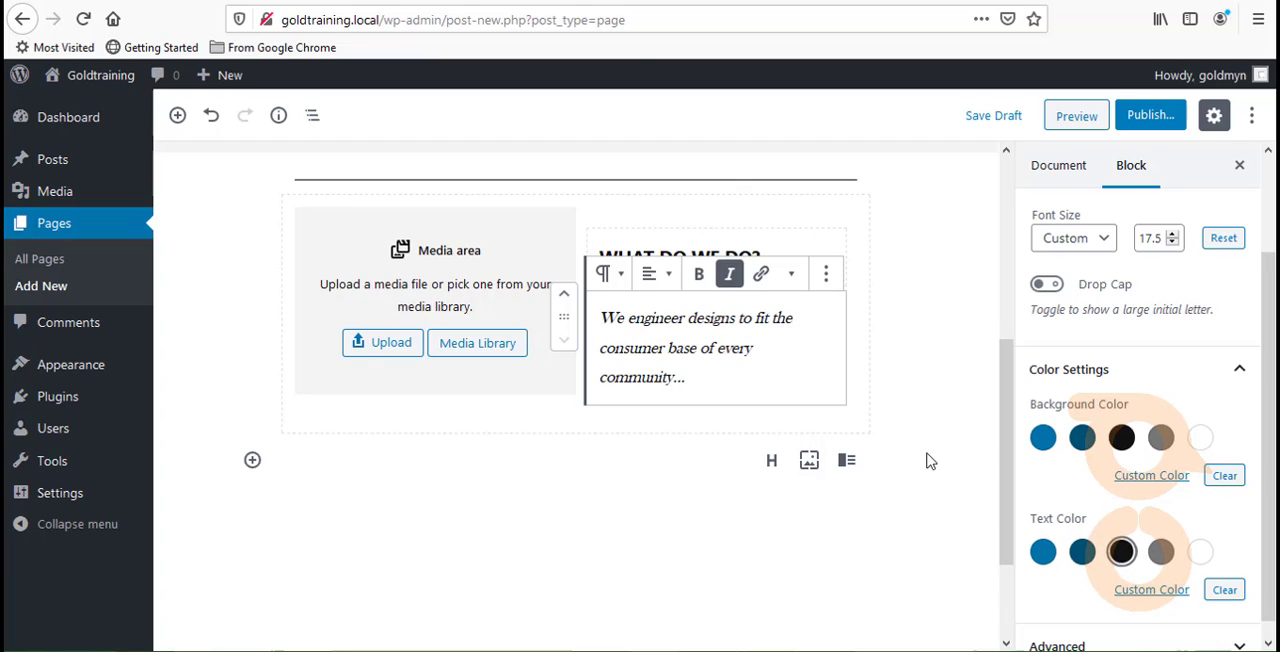
- Set the text color of the "WHAT DO WE DO?" heading to gray and deselect the heading
left_click(708, 243)
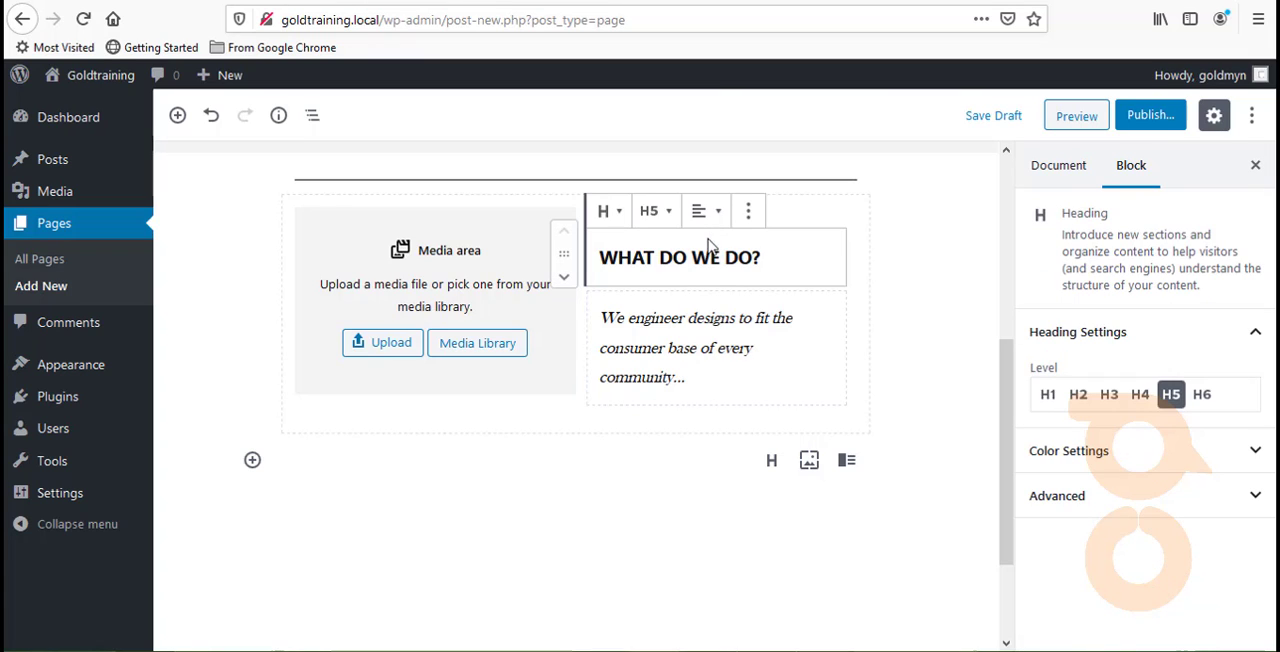
left_click(1088, 470)
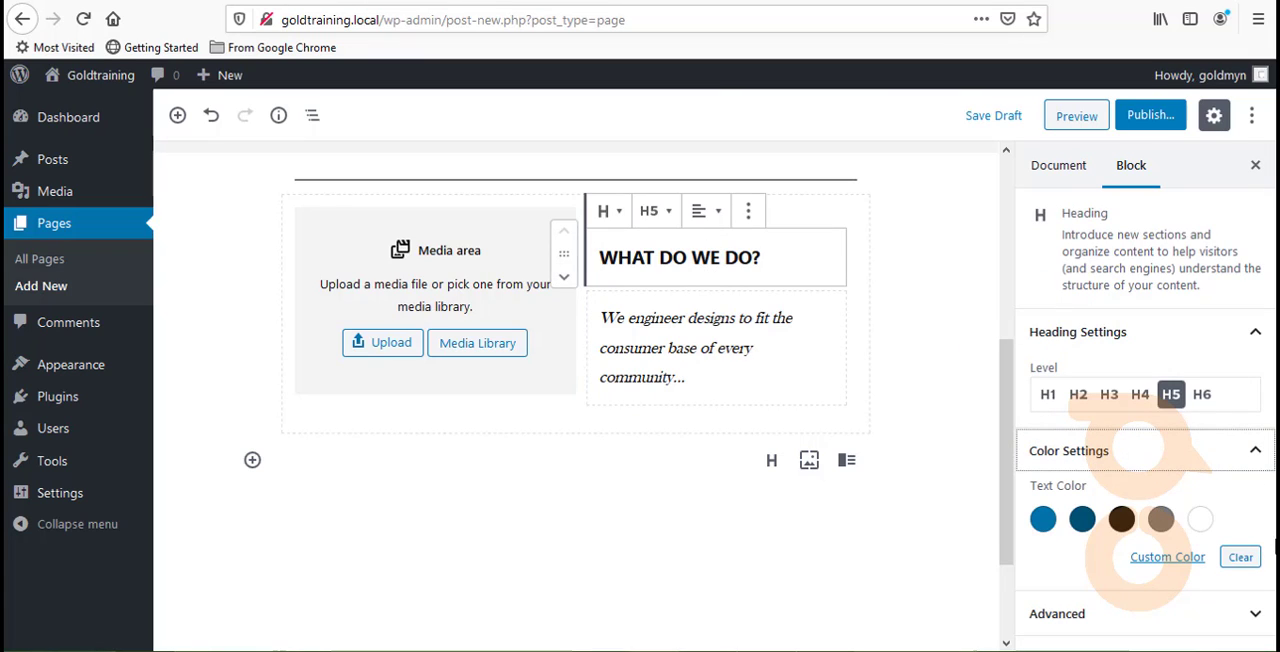
left_click(1160, 518)
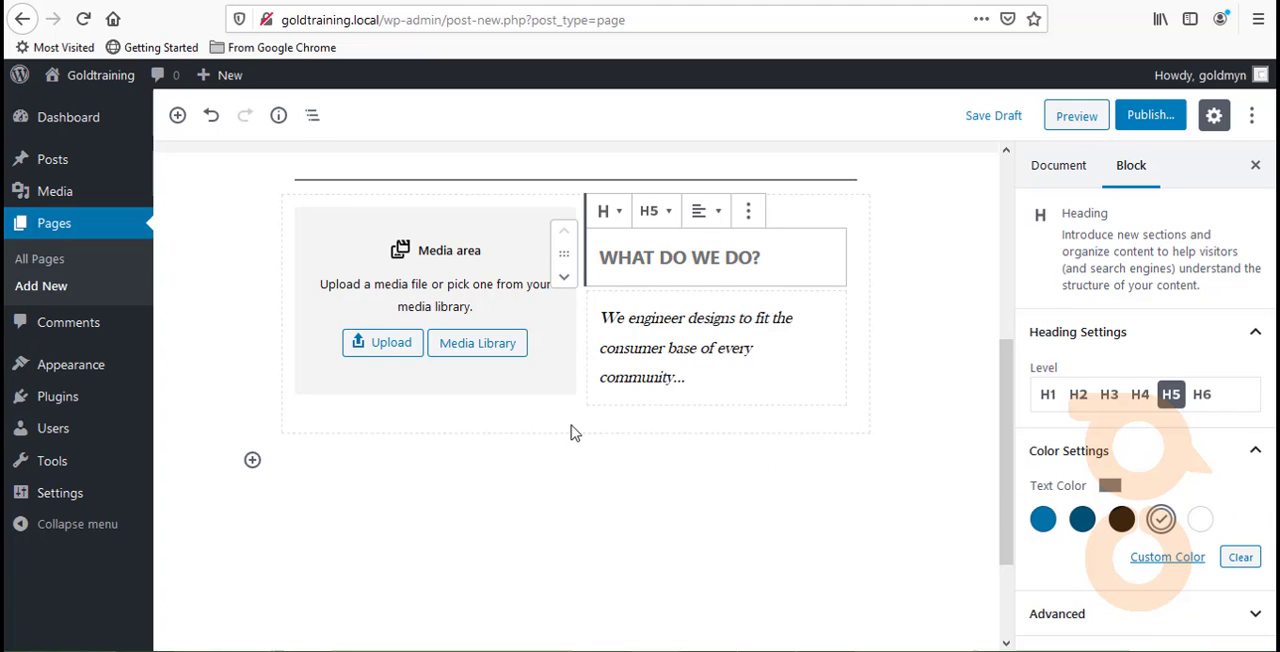
left_click(498, 432)
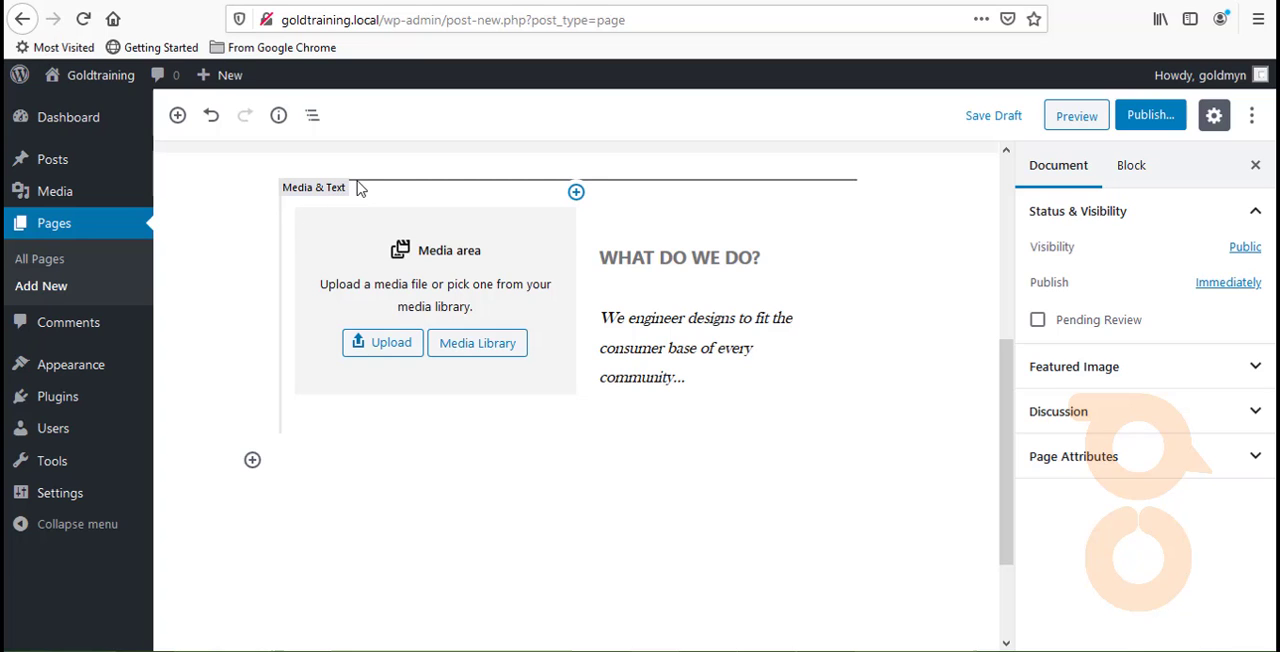
- Duplicate the whole Media & Text block and show the media area on the right in the copy
scroll(414, 186, "down", 2)
scroll(414, 186, "up", 4)
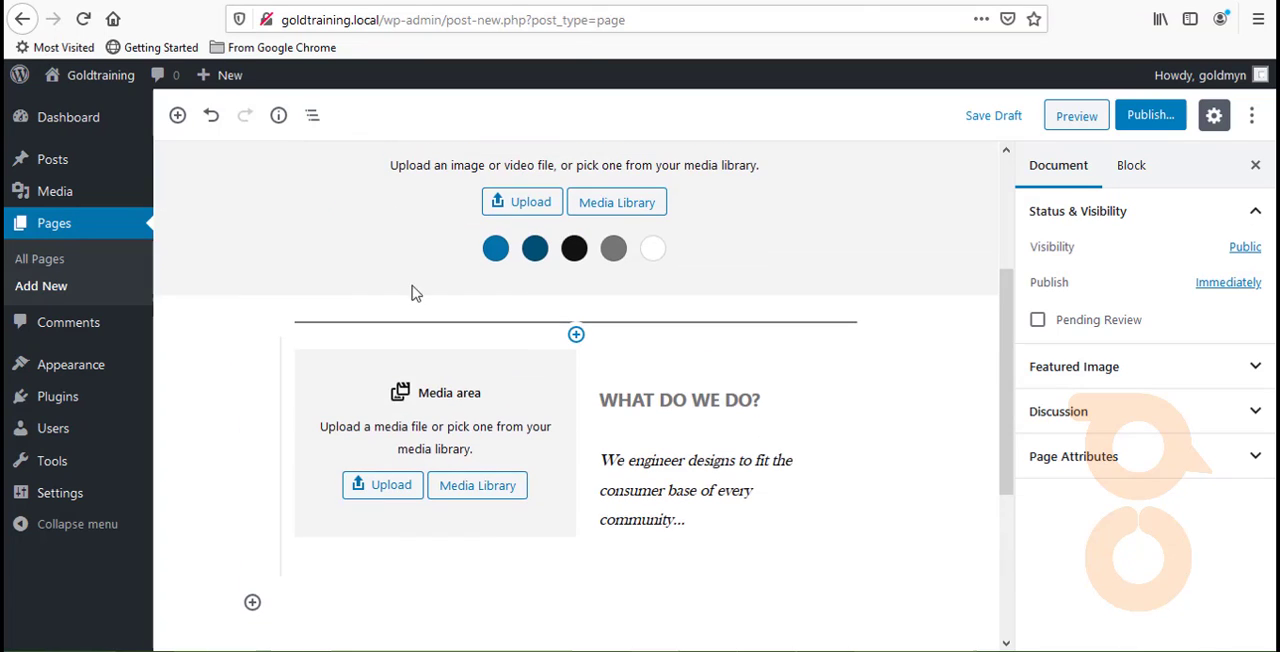
left_click(311, 408)
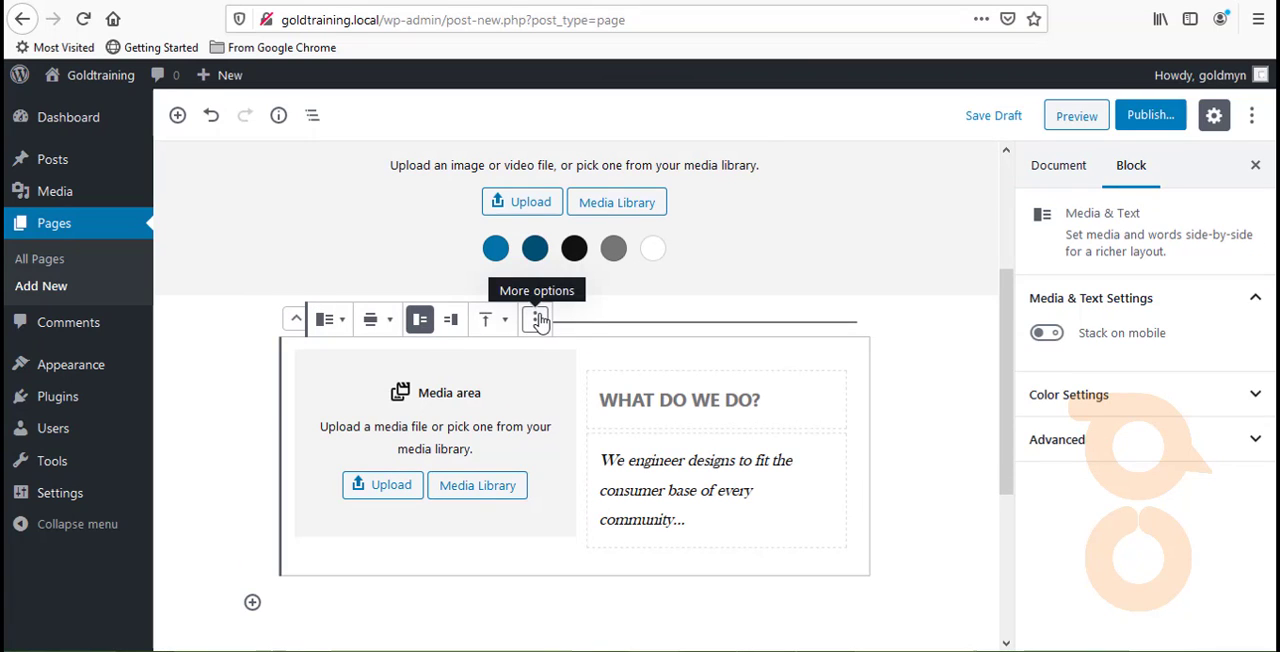
left_click(538, 319)
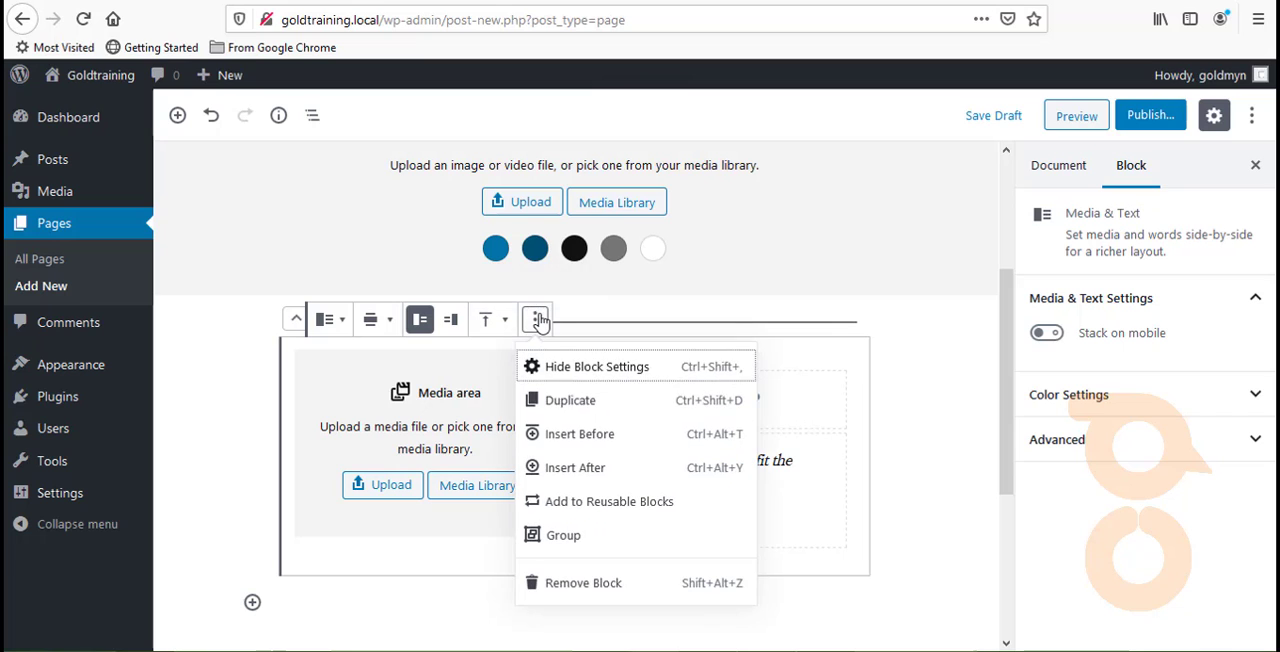
left_click(558, 398)
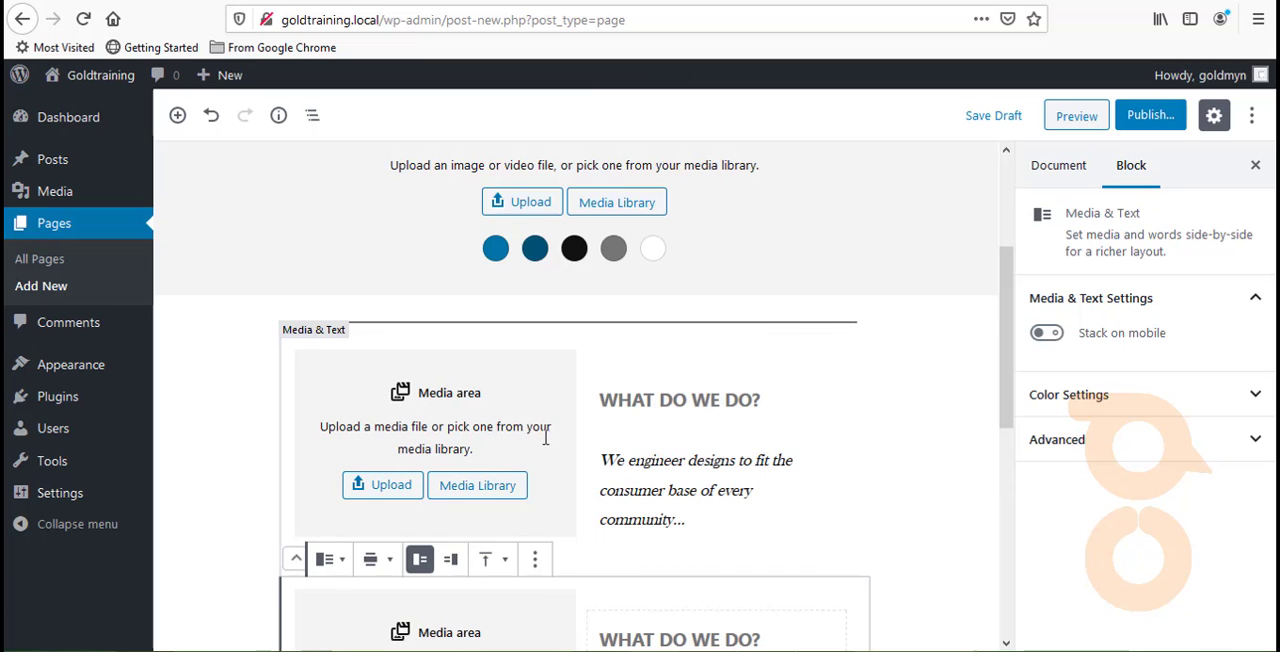
scroll(534, 463, "down", 2)
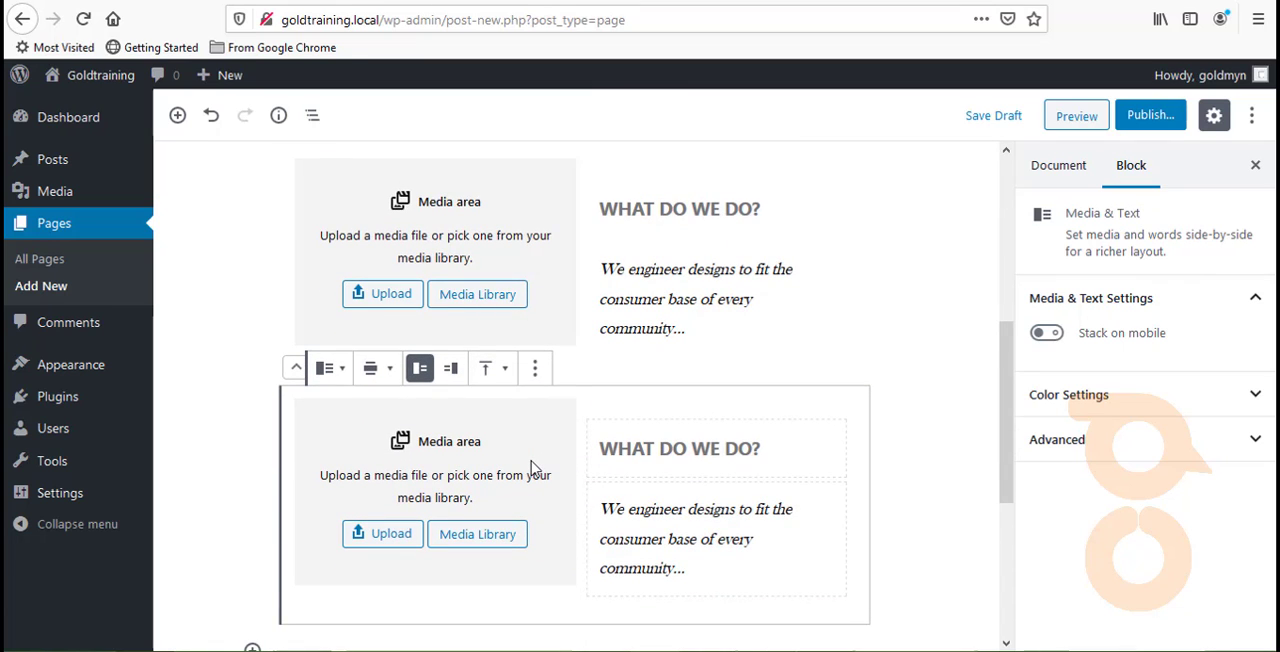
left_click(450, 370)
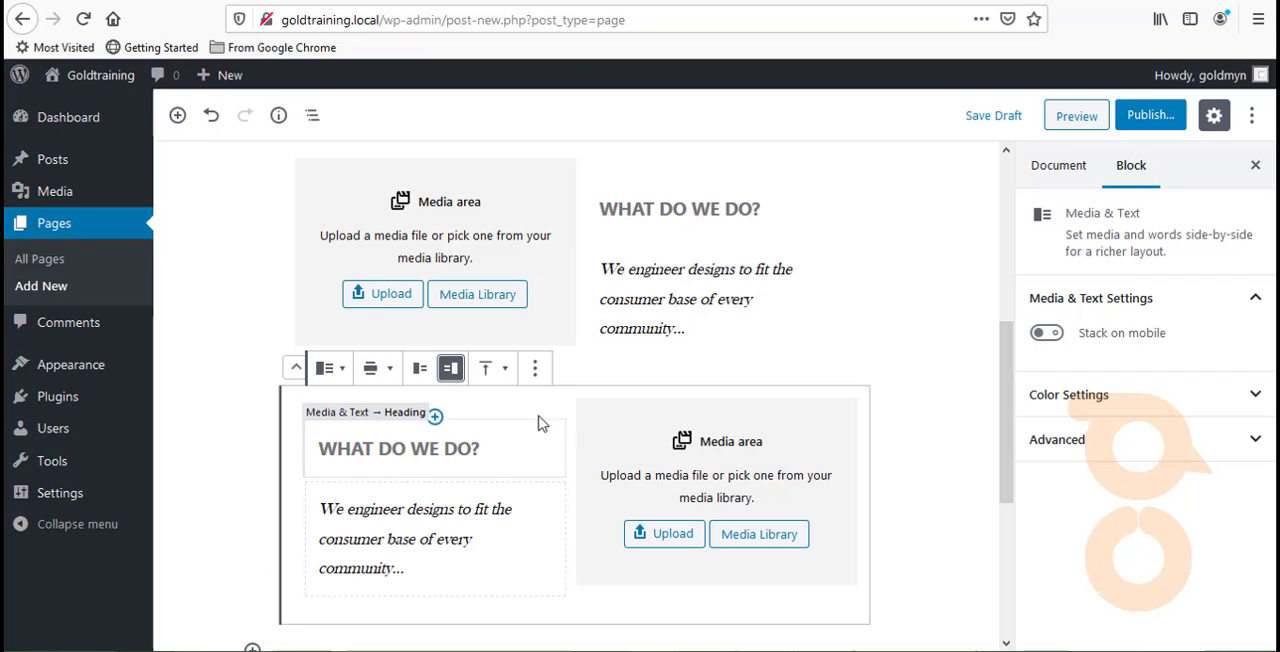
- Replace the heading text in the duplicated Media & Text block with "WHAT OTHER SERVICES?"
double_click(443, 446)
left_click_drag(443, 447, 433, 448)
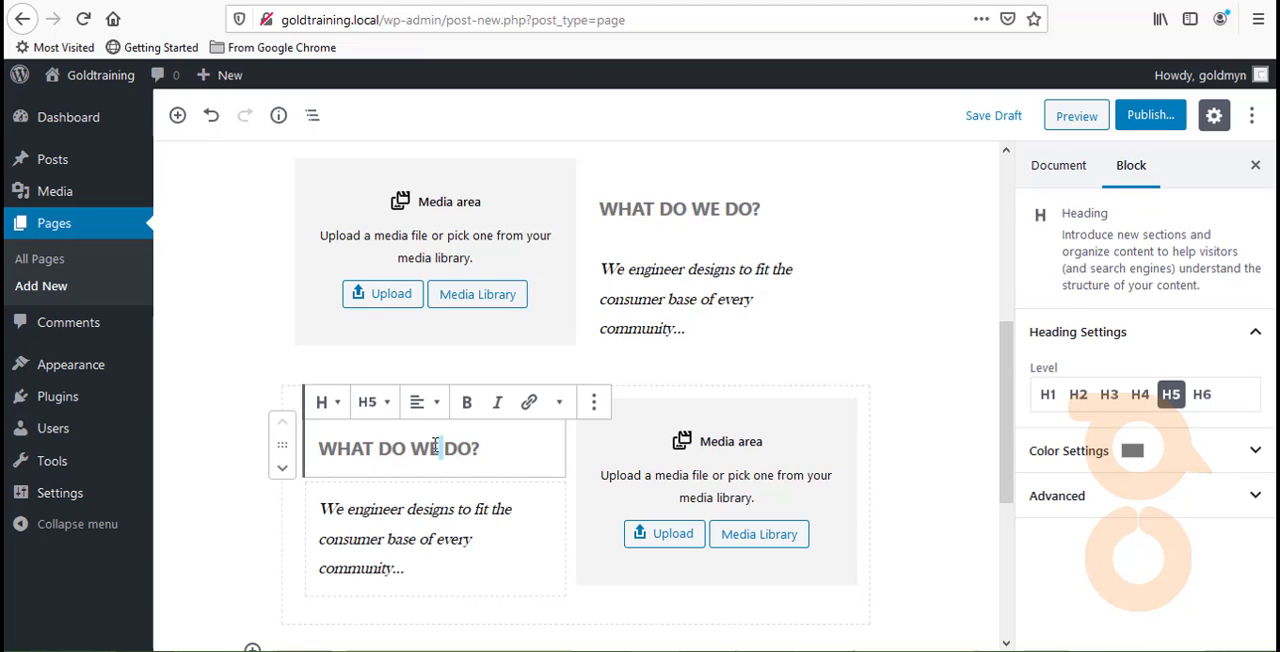
double_click(325, 444)
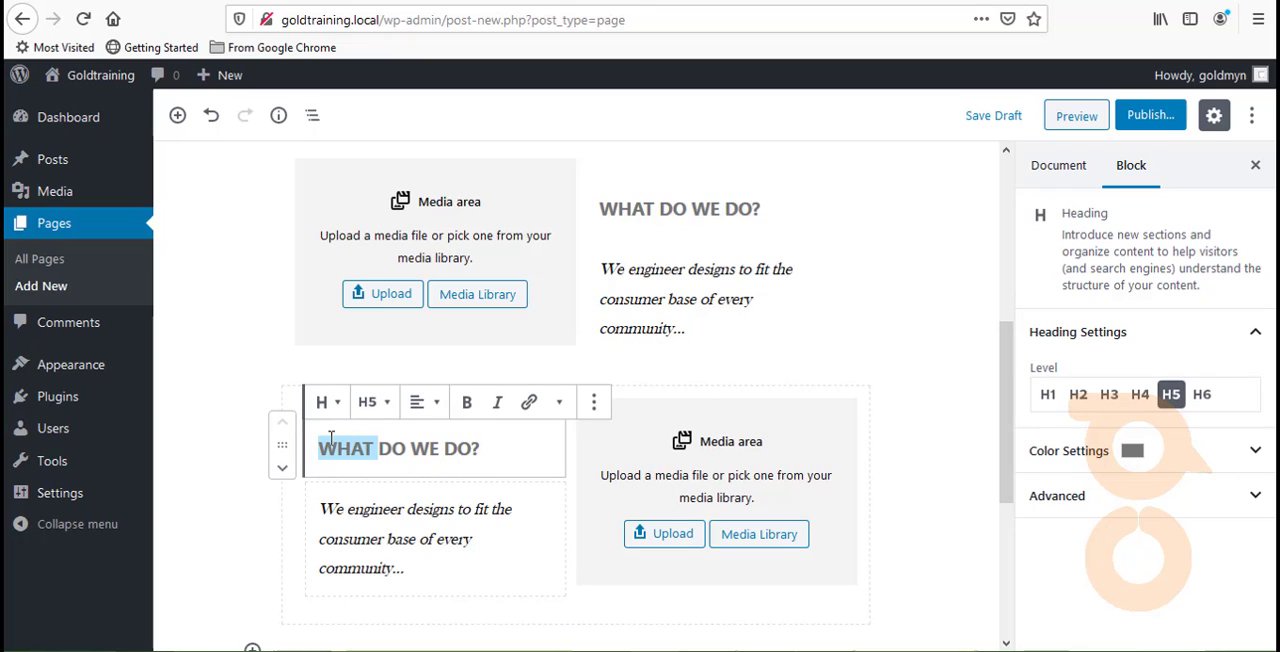
key("Delete")
key("Delete")
key("Delete")
key("Delete")
key("Delete")
key("Delete")
key("Delete")
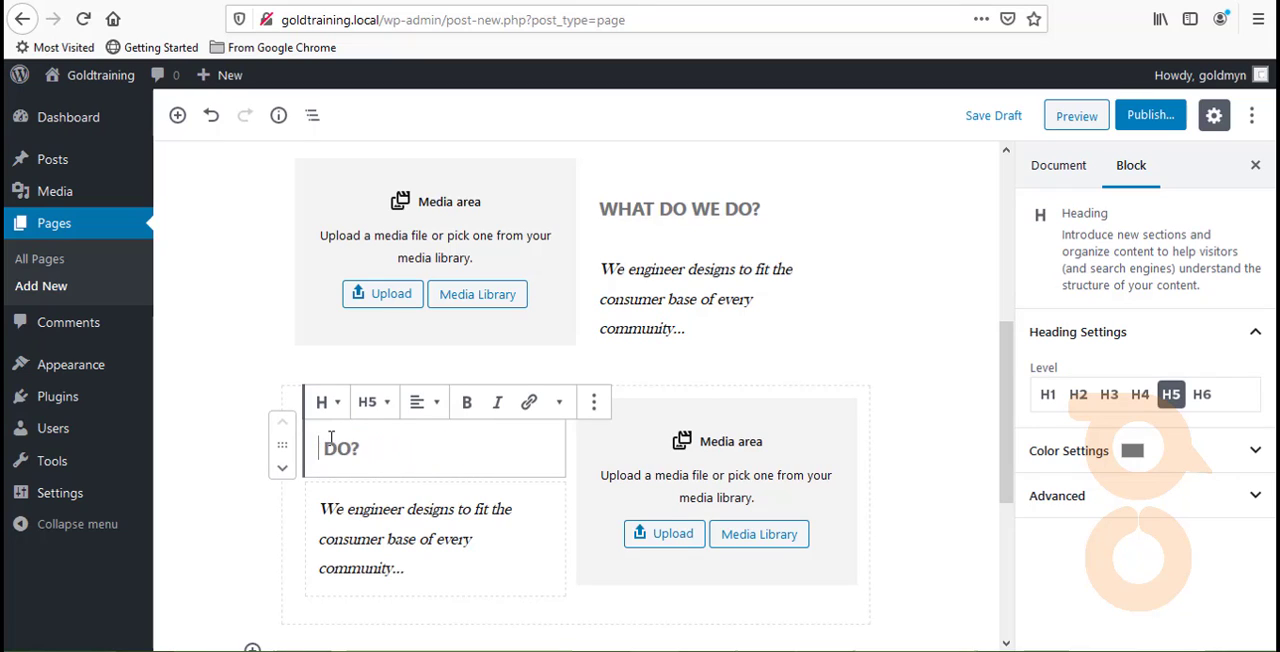
key("Delete")
key("Delete")
key("Delete")
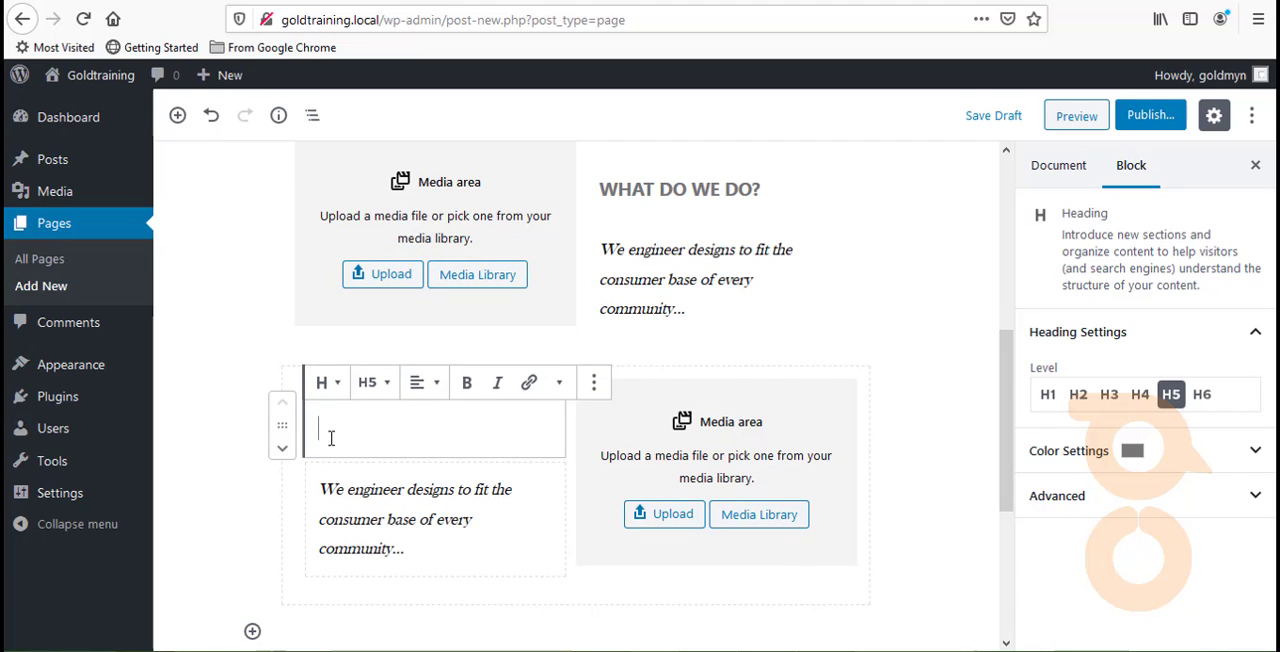
type("hwta")
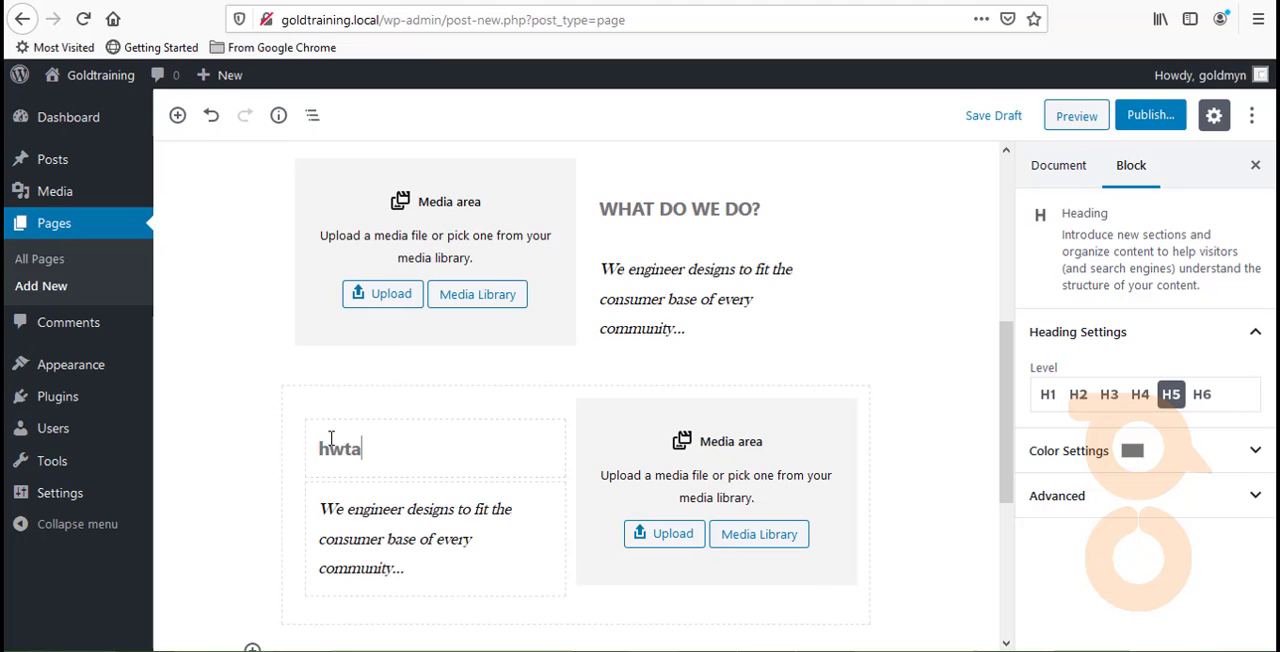
key("BackSpace")
key("BackSpace")
key("BackSpace")
key("BackSpace")
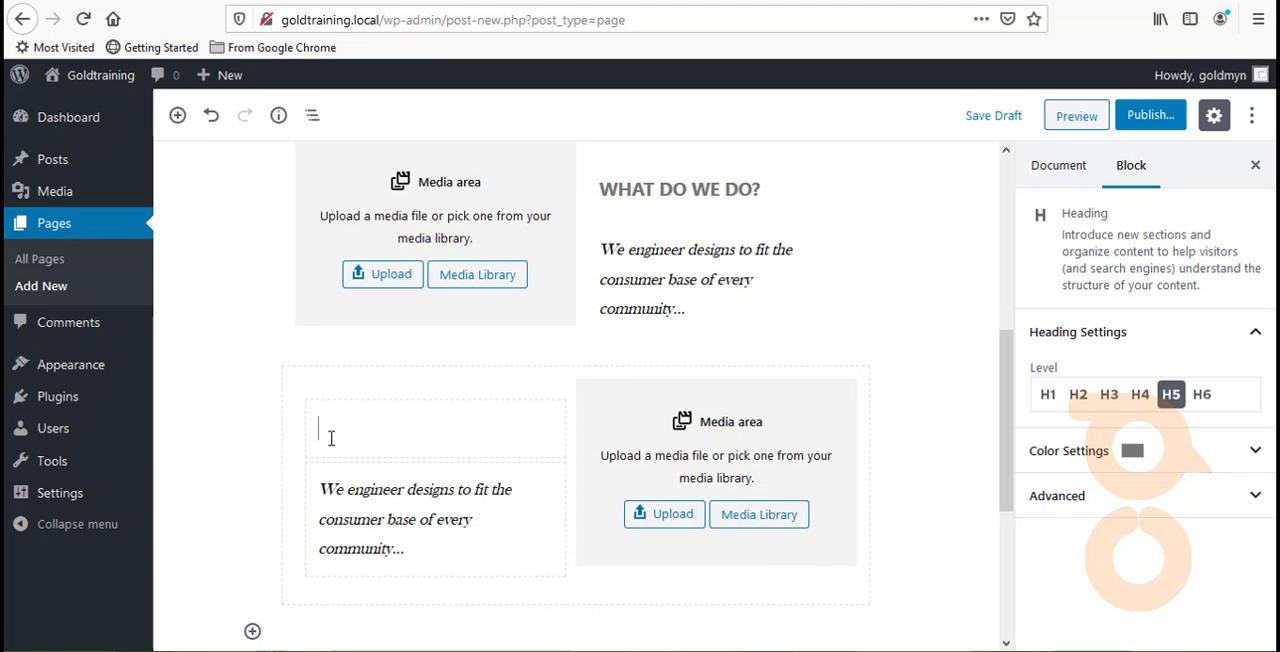
type("WHAT OTHER")
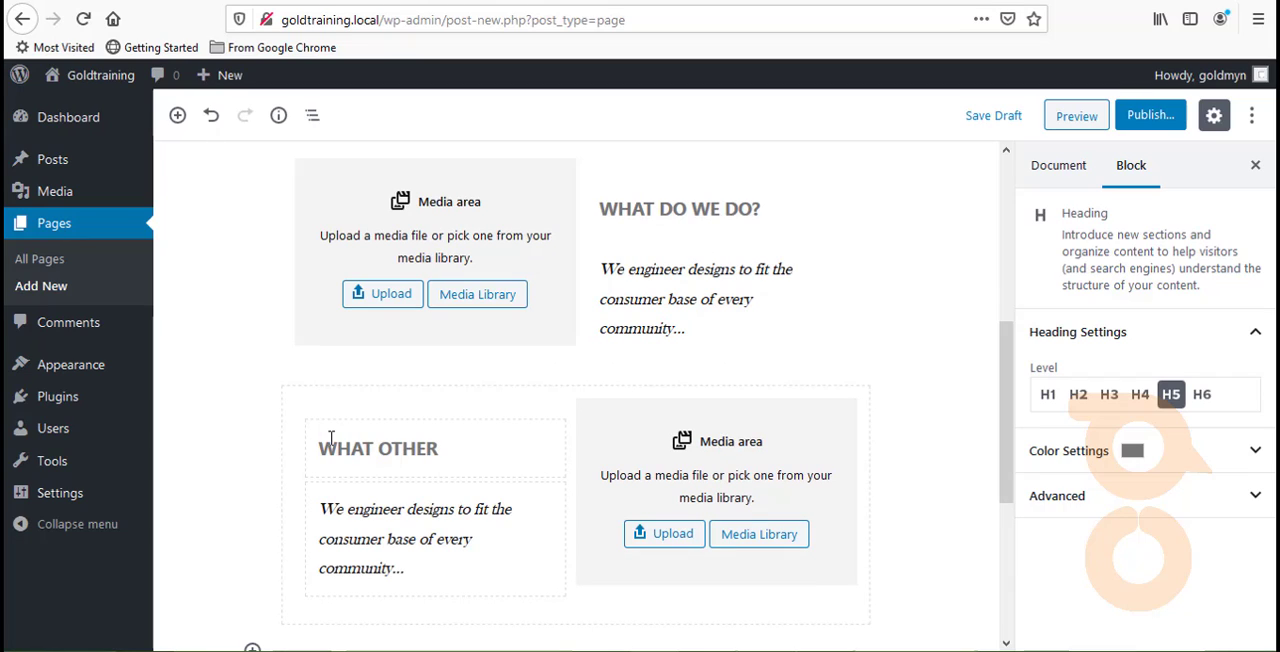
type(" SERVICES?")
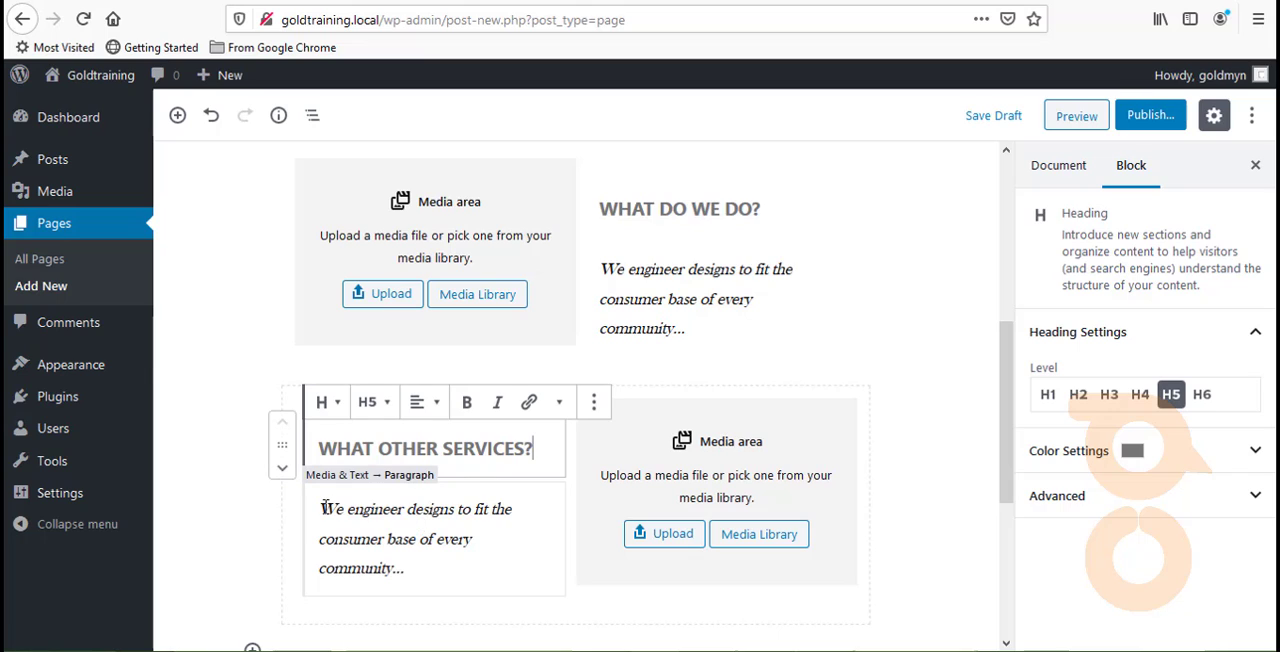
- Clear the old italic paragraph text under the "WHAT OTHER SERVICES?" heading
left_click_drag(325, 507, 416, 581)
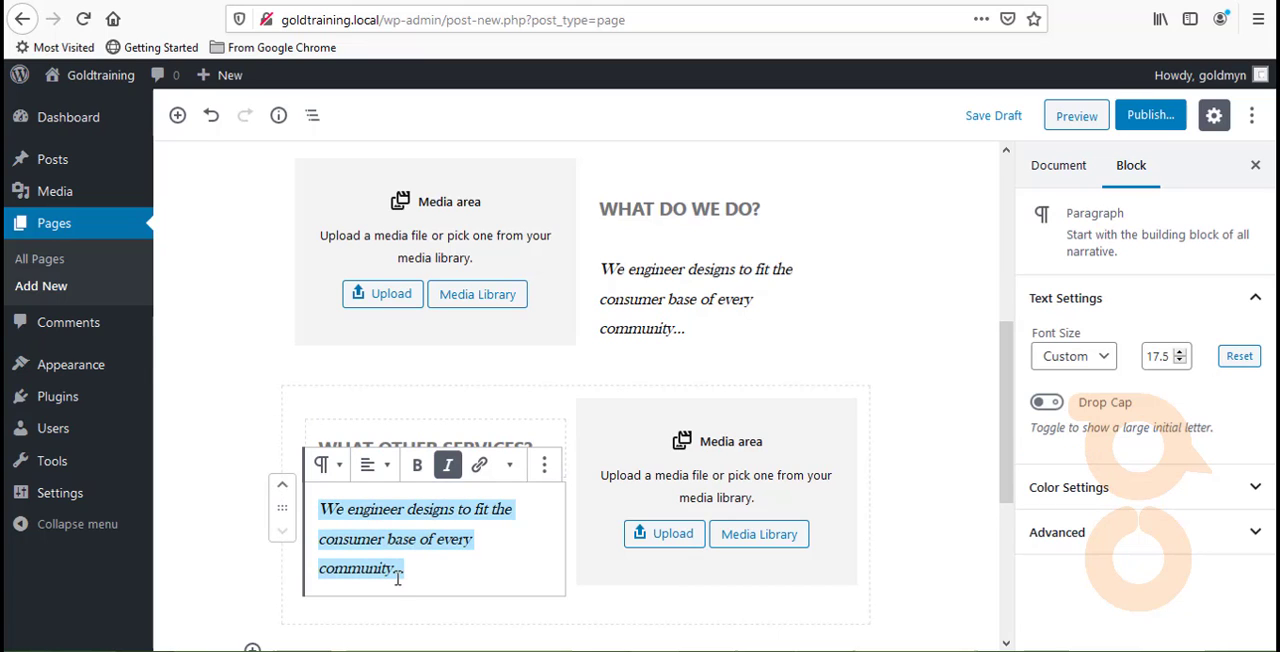
type("W")
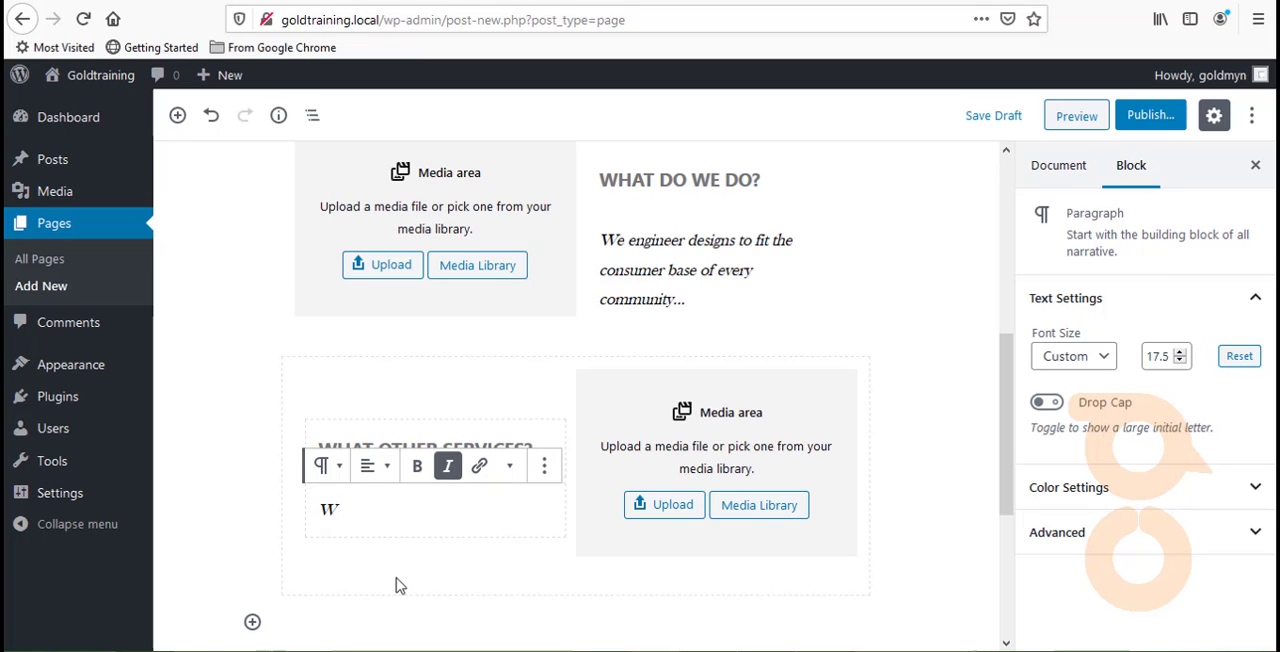
key("BackSpace")
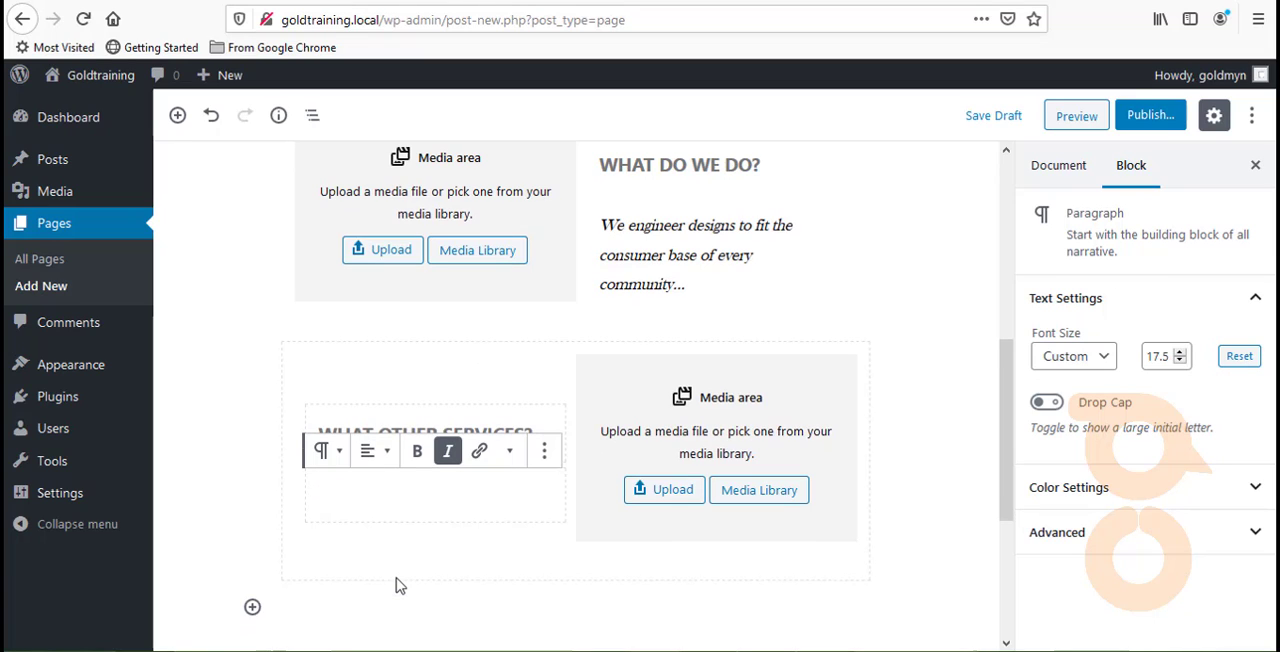
type("busi")
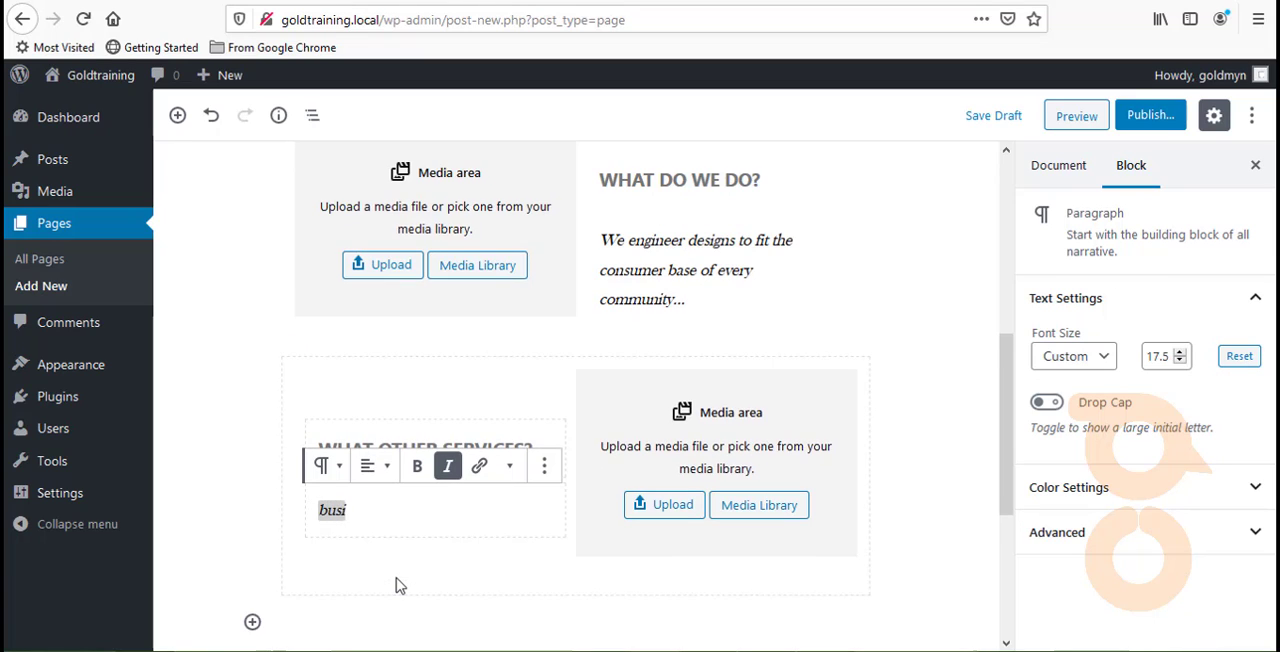
type("ness=====")
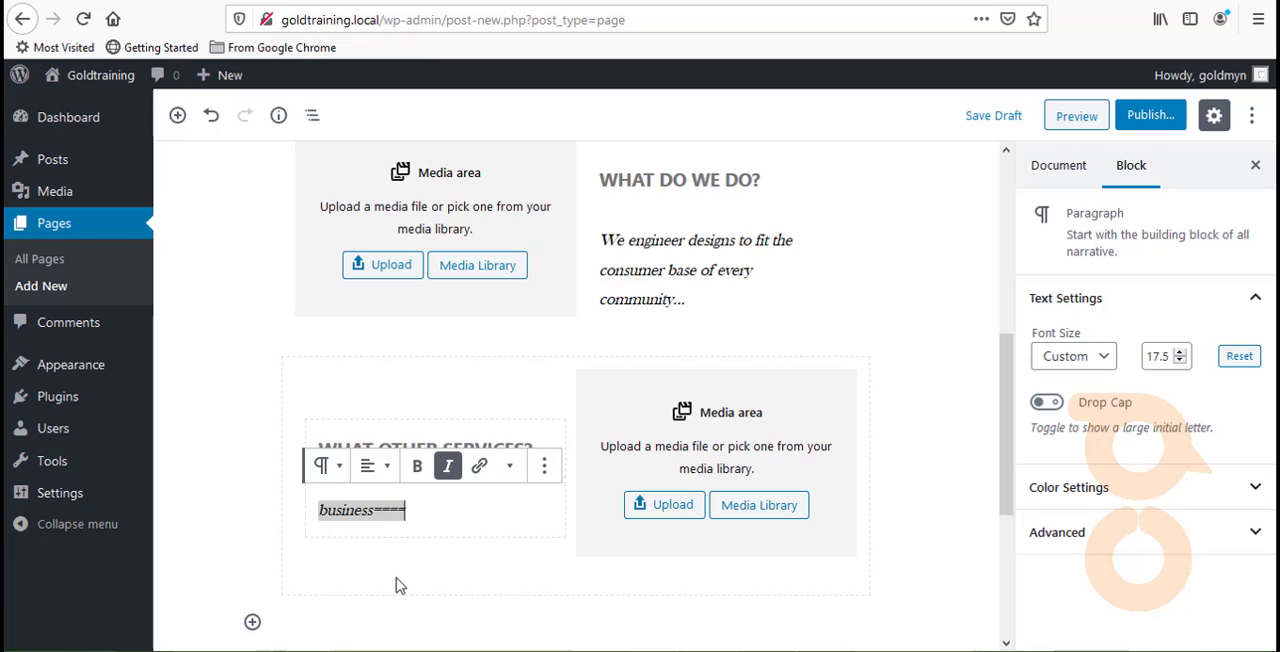
key("BackSpace")
key("BackSpace")
key("BackSpace")
key("BackSpace")
key("BackSpace")
key("BackSpace")
key("BackSpace")
key("BackSpace")
key("BackSpace")
key("BackSpace")
key("BackSpace")
key("BackSpace")
key("BackSpace")
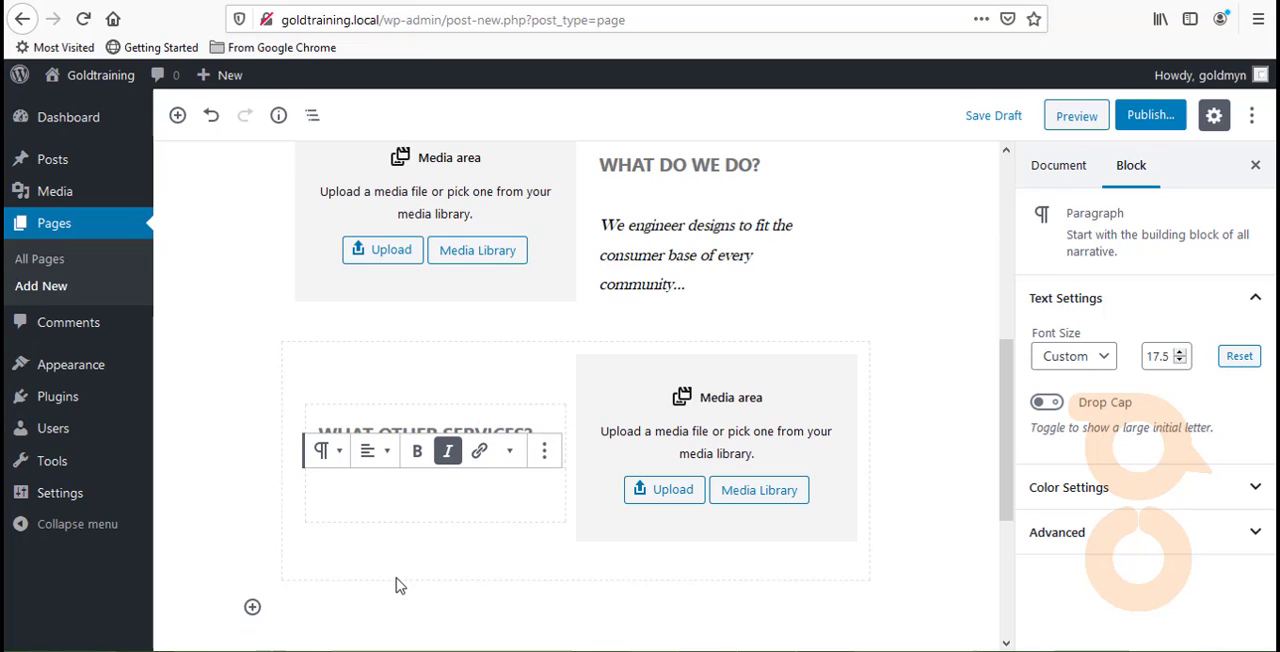
- Write "Businesses are never complete without the nuturing touch of a digital market." in the empty italic paragraph under "WHAT OTHER SERVICES?"
type("Busine")
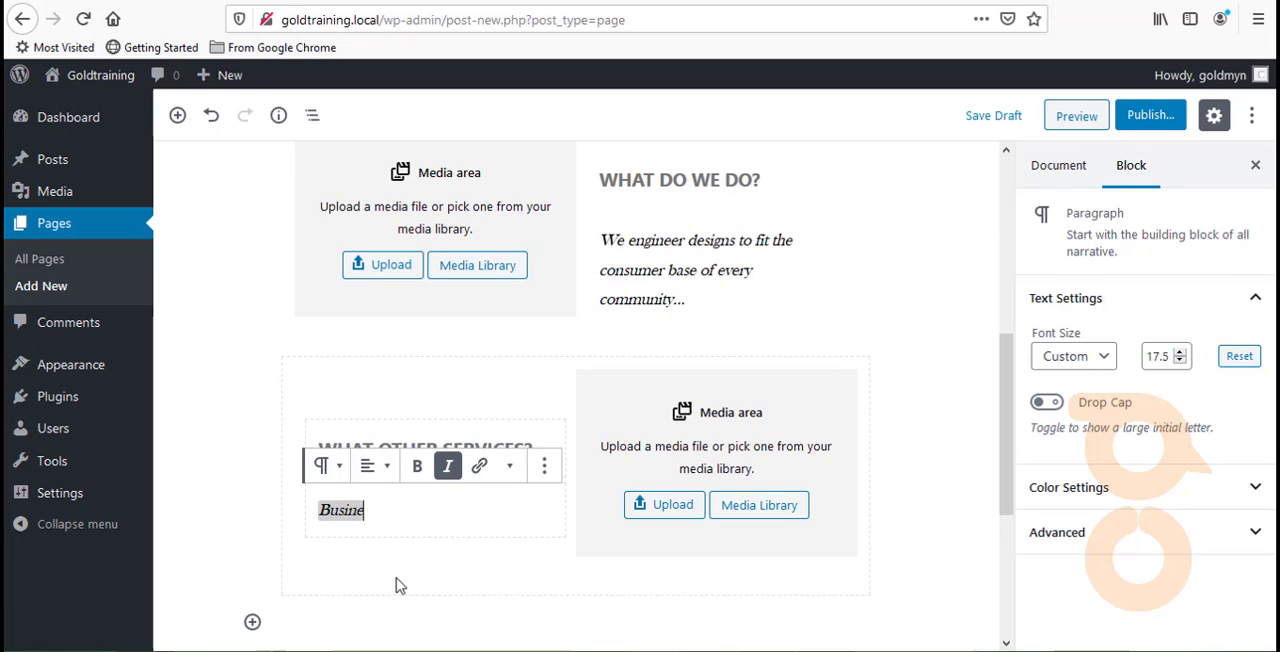
type("sses are")
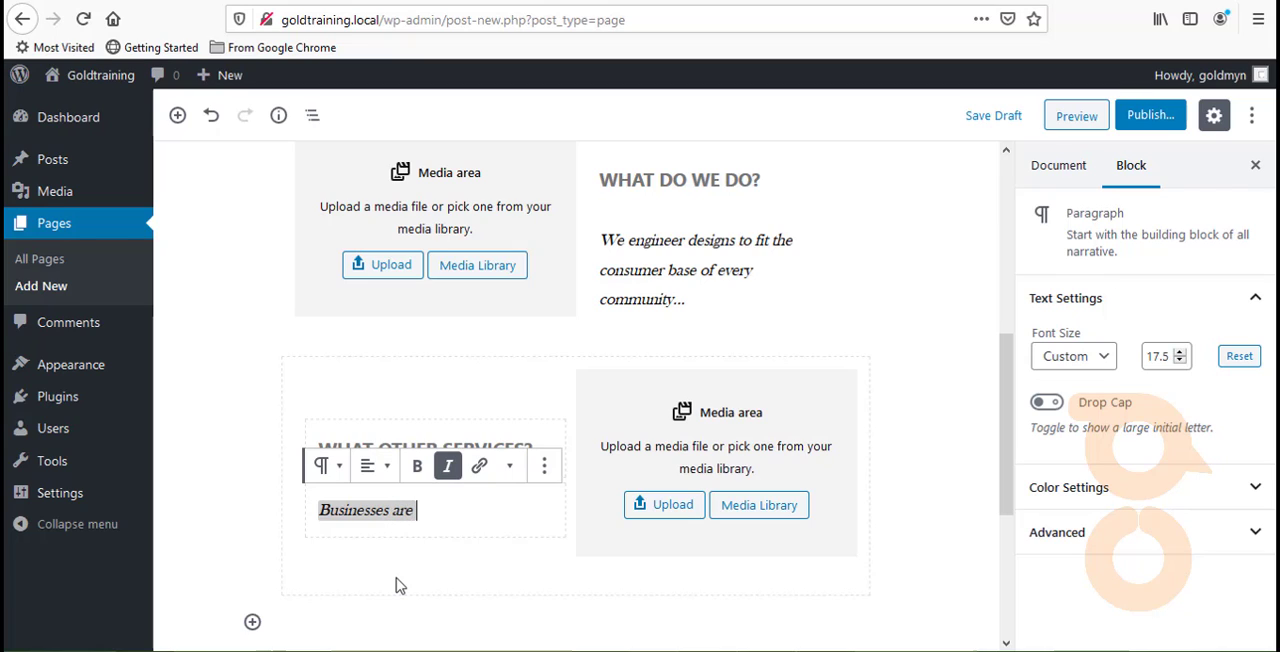
type(" never co")
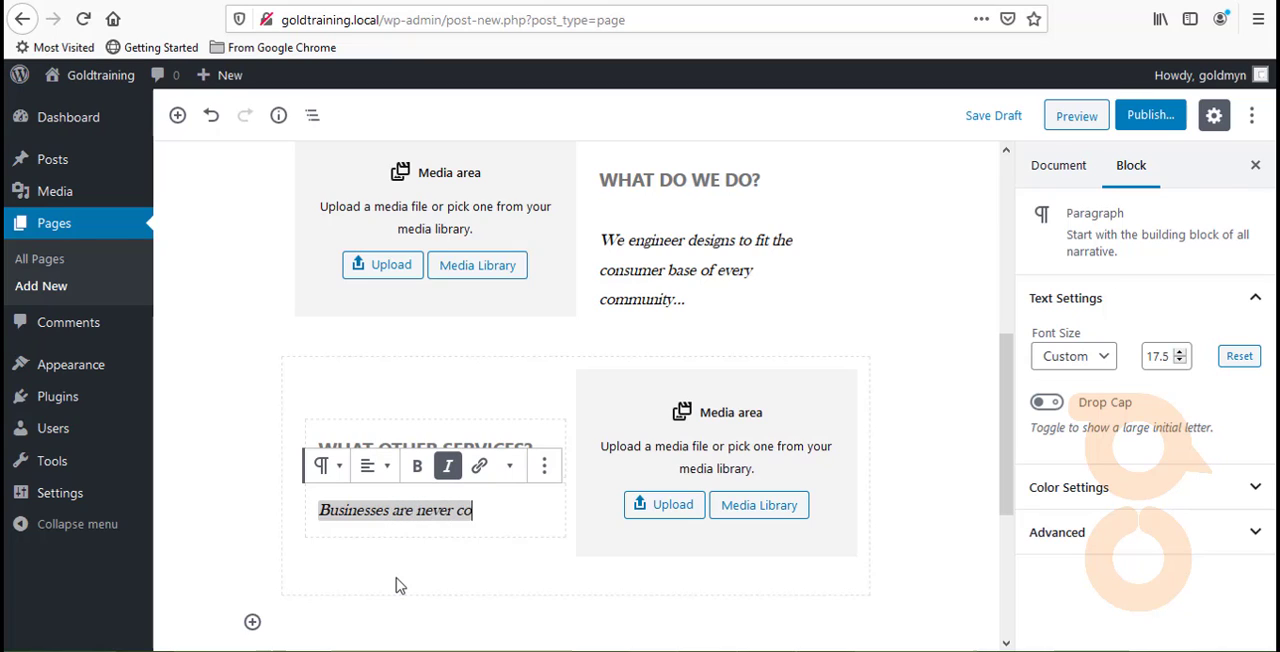
type("m[")
key("BackSpace")
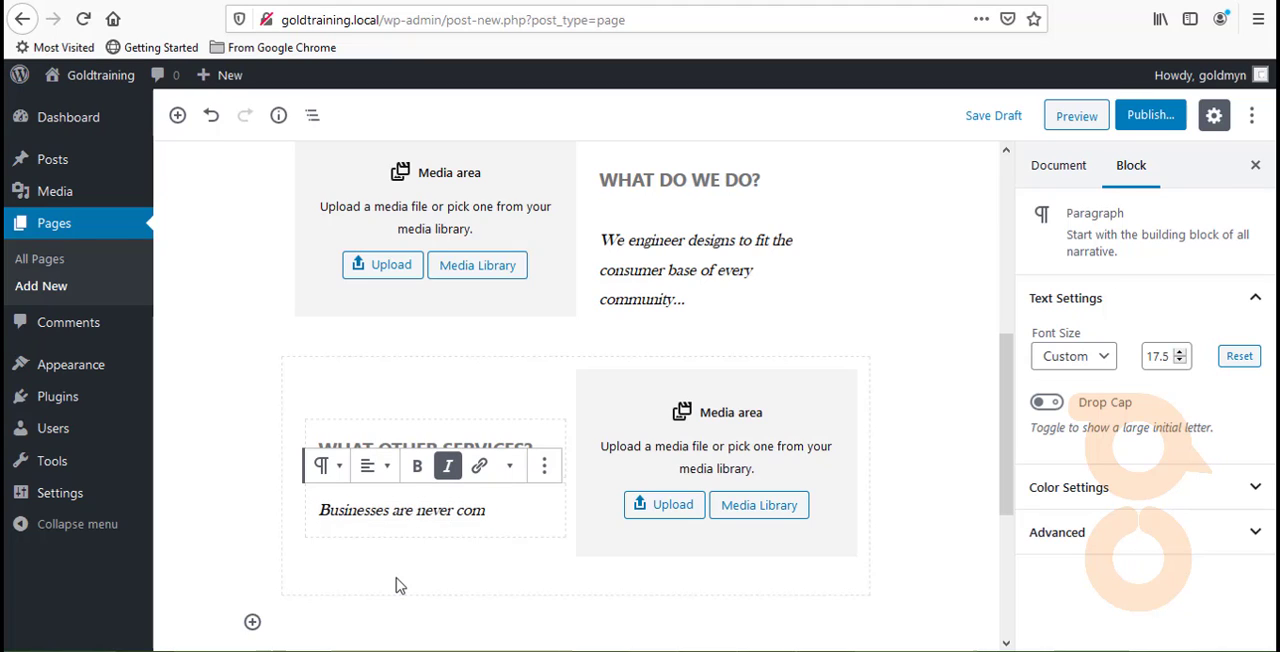
type("plete wi")
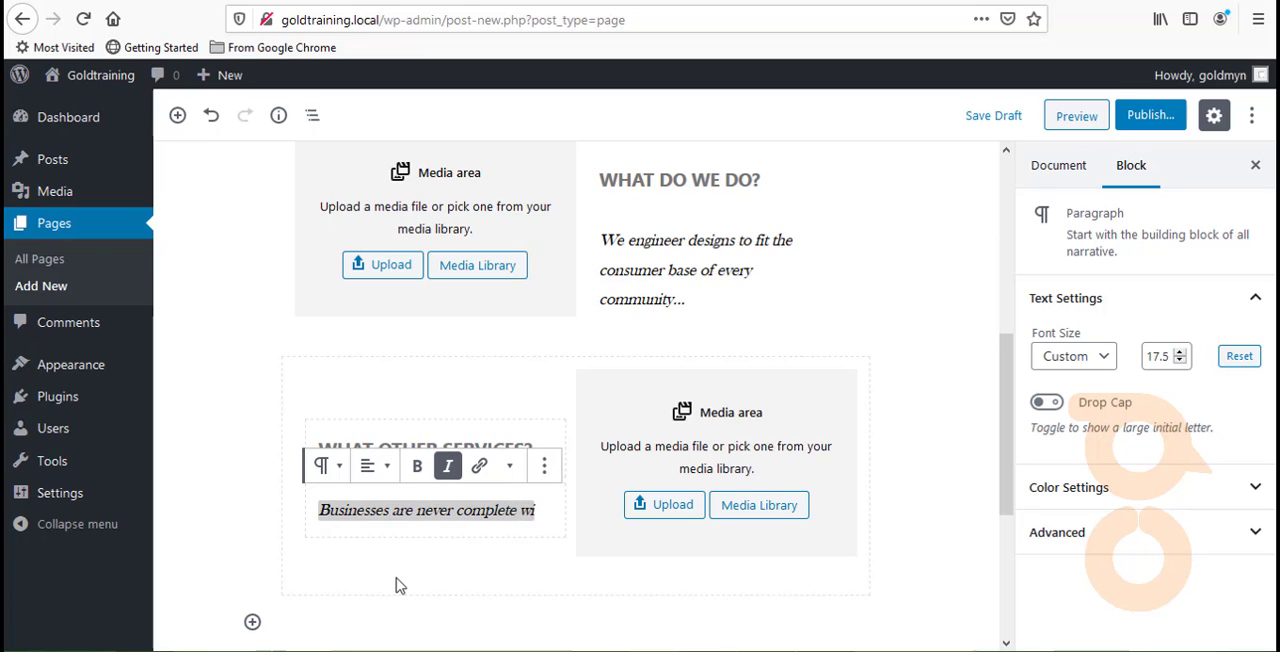
type("thout the")
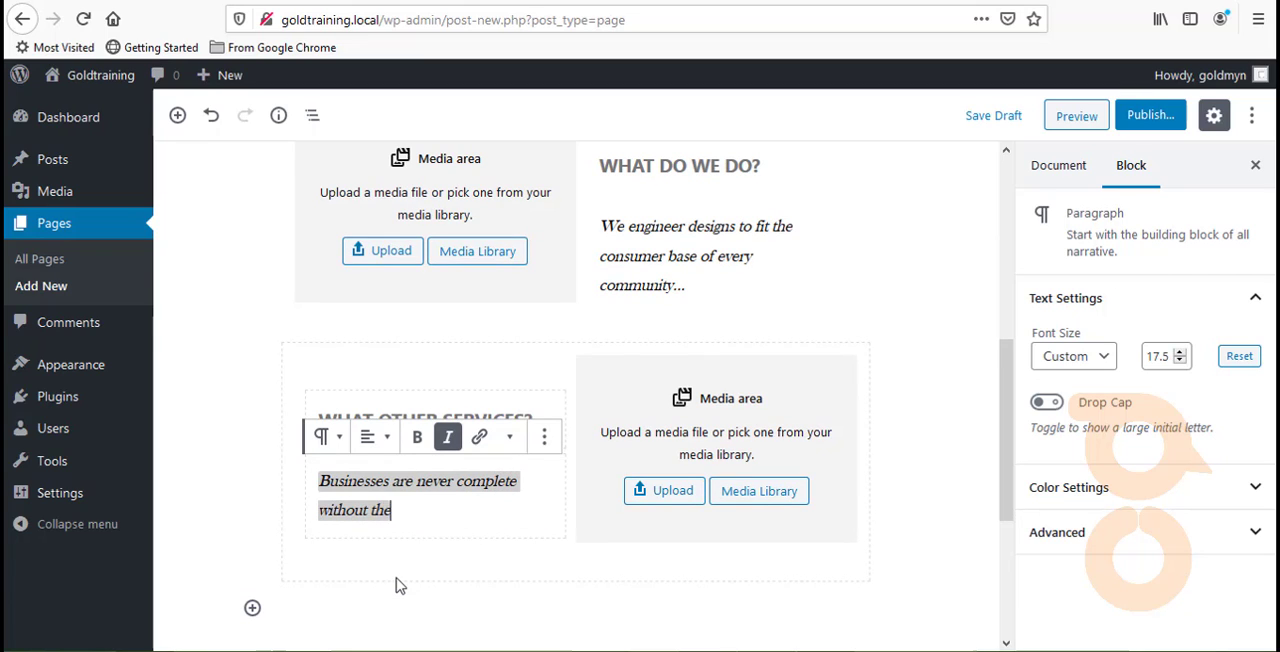
type(" nuturing tou")
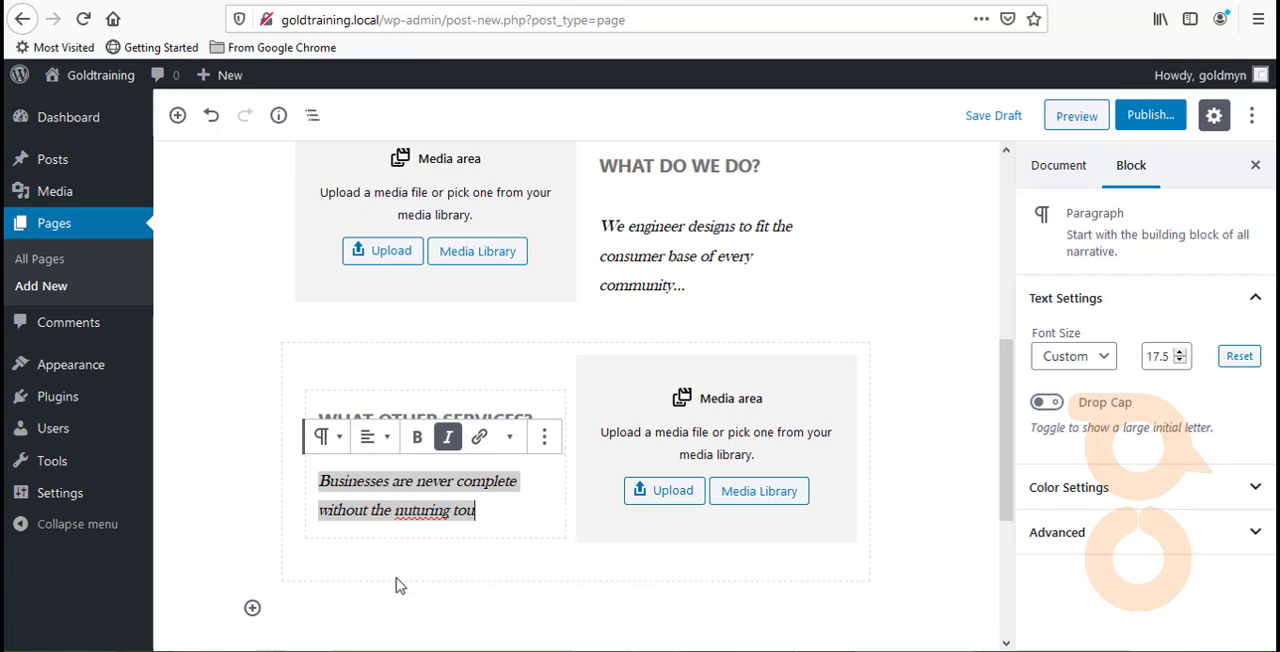
type("ch of a")
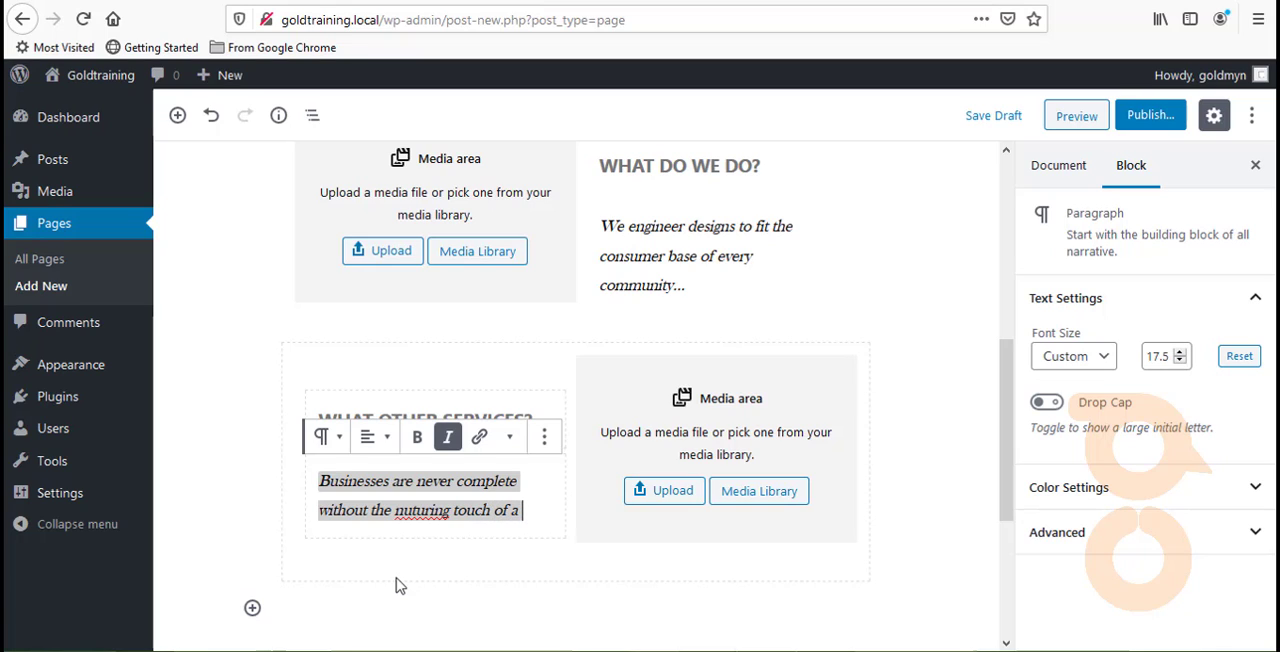
type(" digital mar")
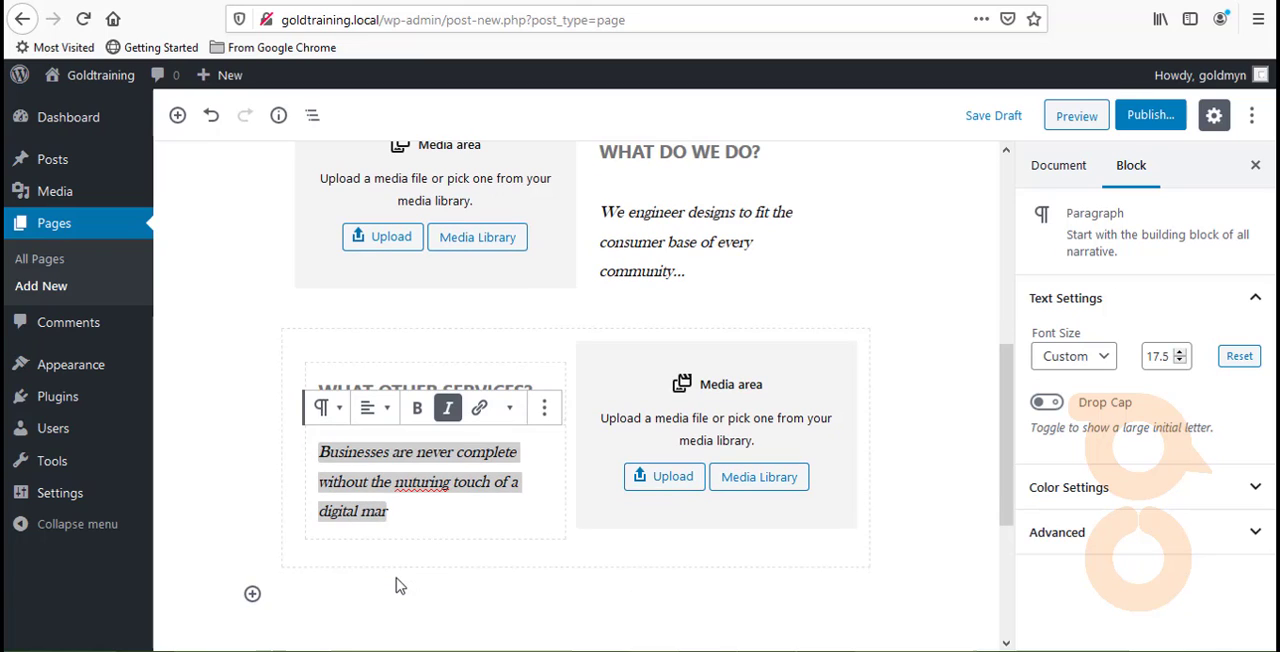
type("ket.")
- Correct the misspelled word in the new paragraph to "nurturing" using the spelling suggestion and deselect the paragraph
right_click(425, 490)
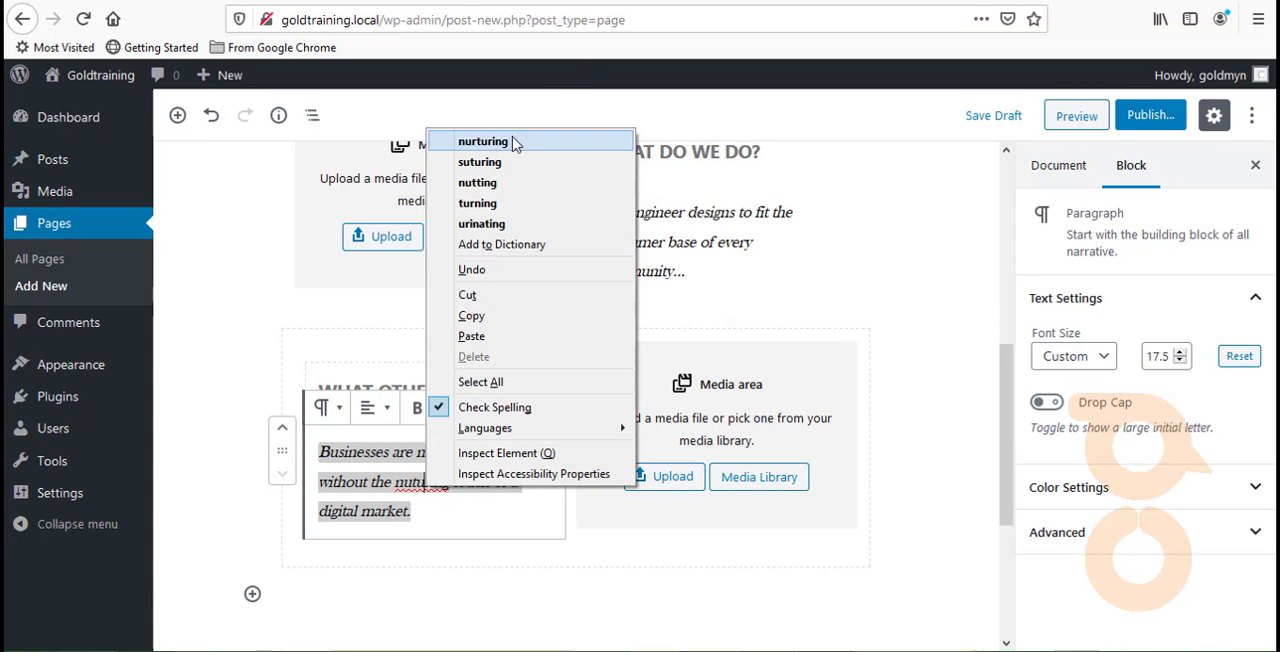
left_click(508, 142)
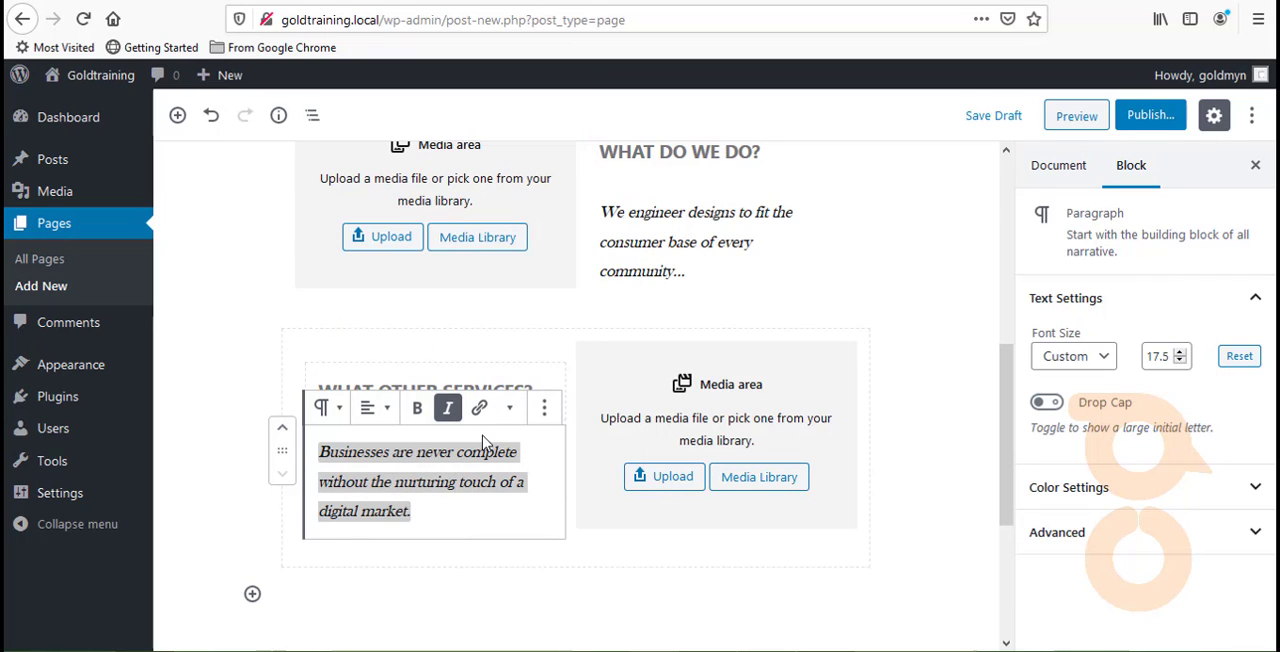
scroll(507, 414, "down", 2)
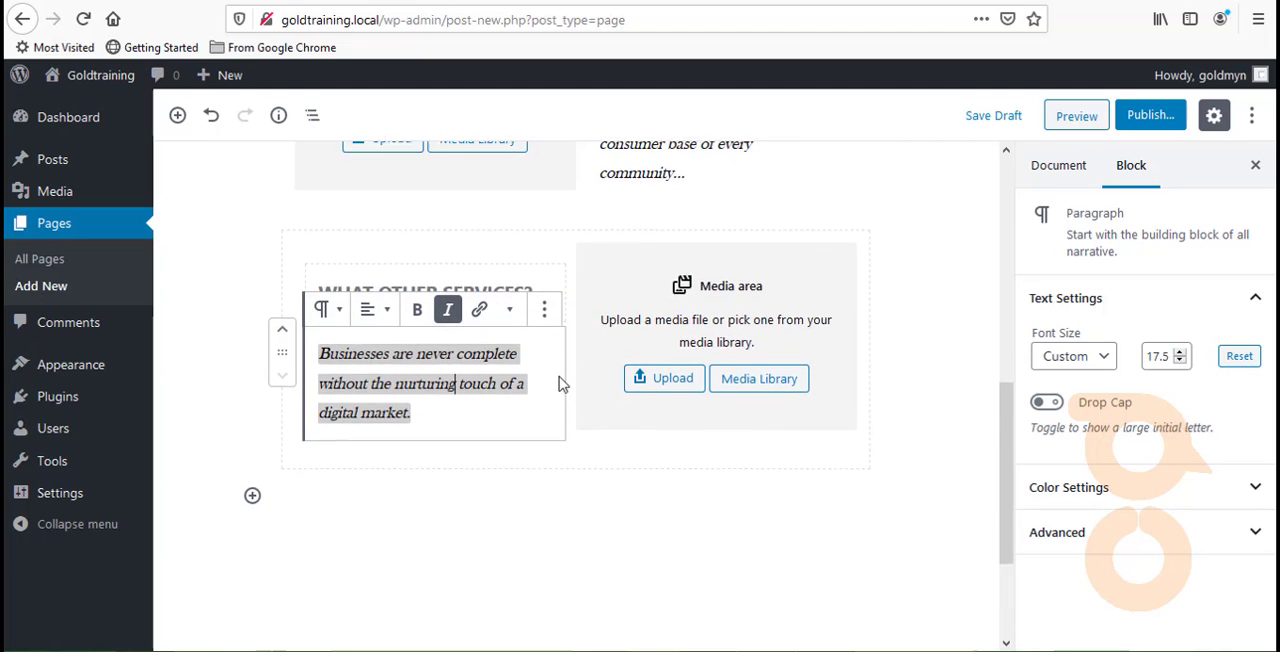
scroll(560, 385, "down", 2)
left_click(560, 385)
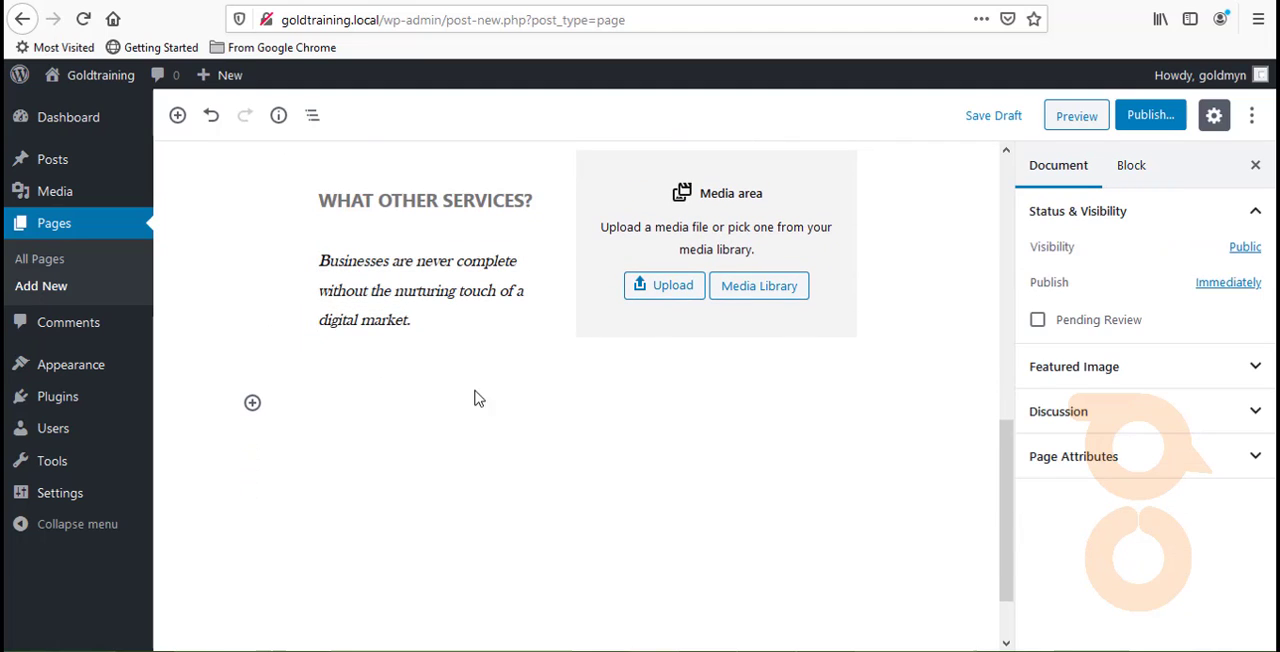
- Insert a Heading block below the second Media & Text block and center its text
left_click(253, 404)
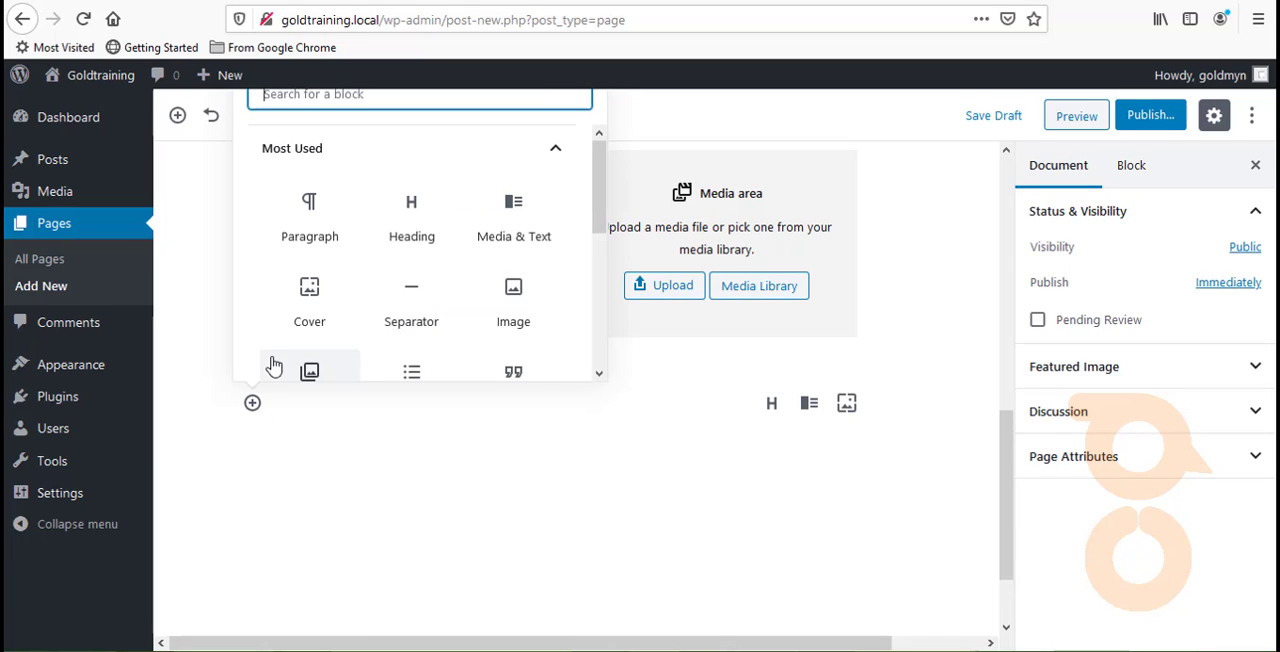
left_click(433, 241)
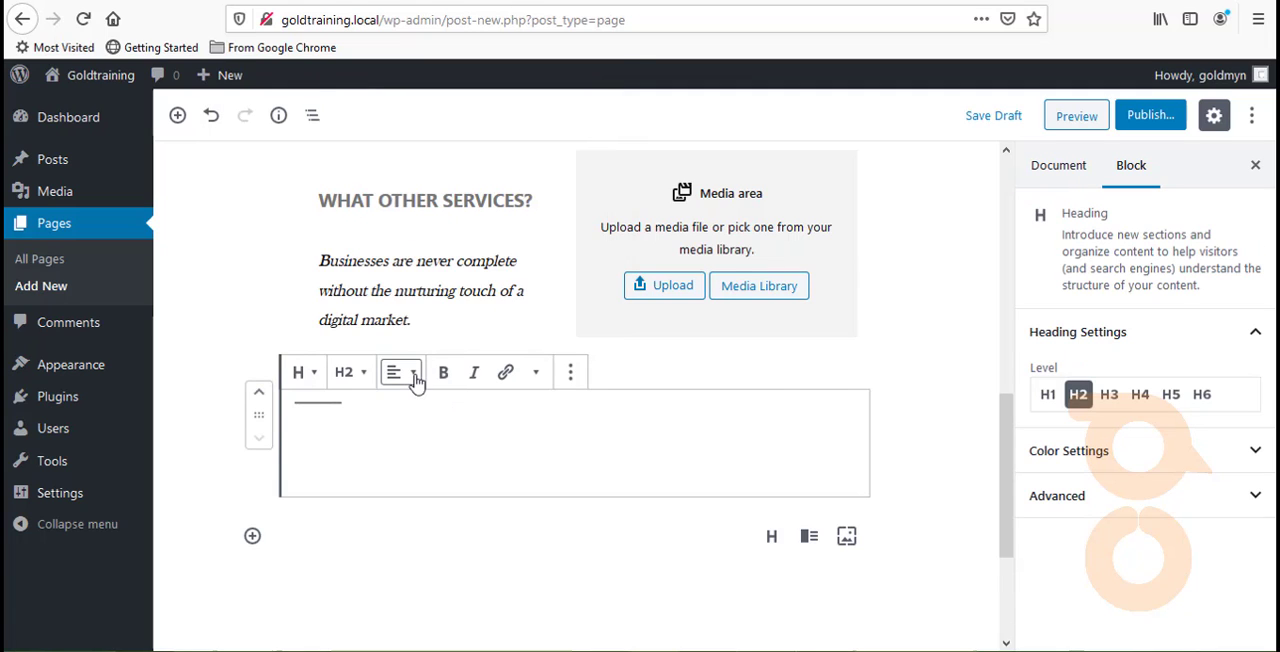
left_click(414, 380)
left_click(360, 298)
- Enter "TESTIMONIALS" in capitals as the text of the new centered heading
left_click(421, 435)
type("te")
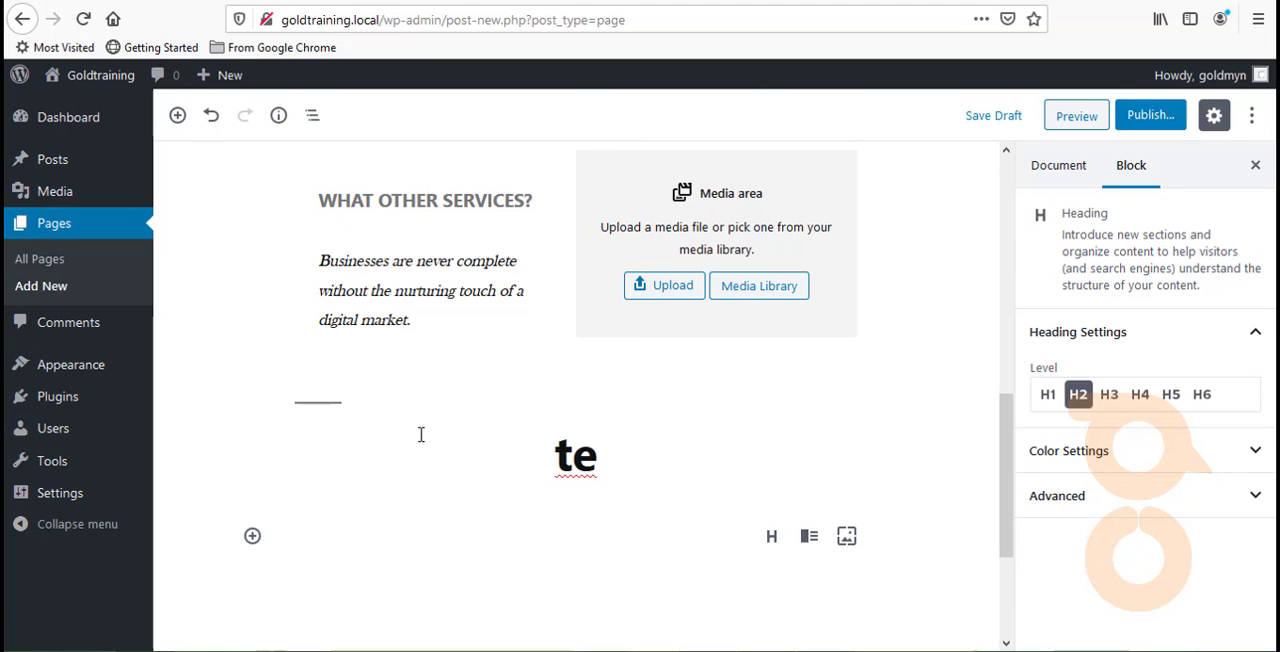
key("BackSpace")
key("BackSpace")
key("BackSpace")
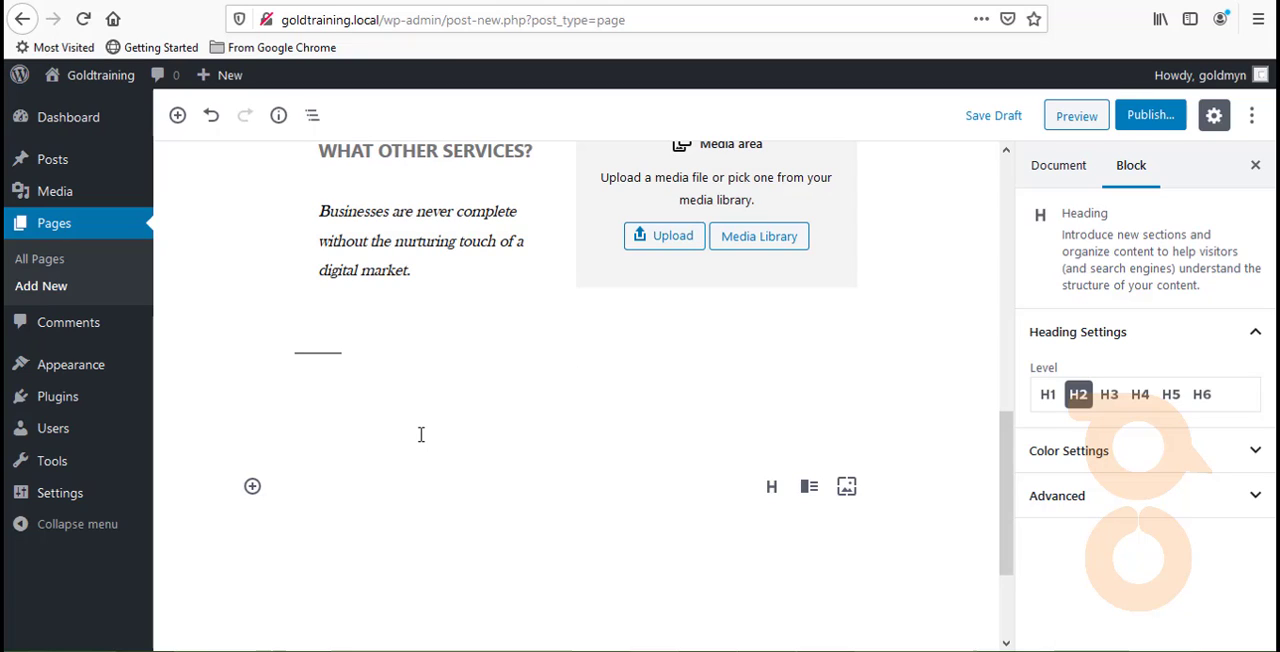
type("TESTIMP")
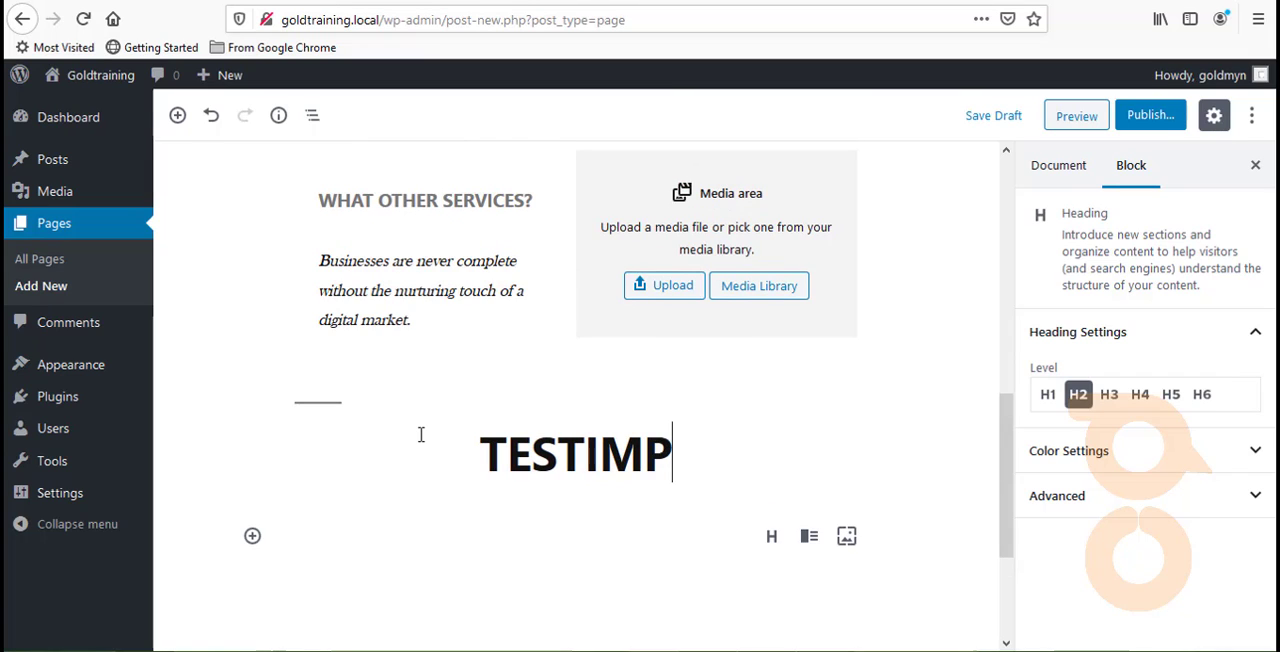
key("BackSpace")
type("ONIA")
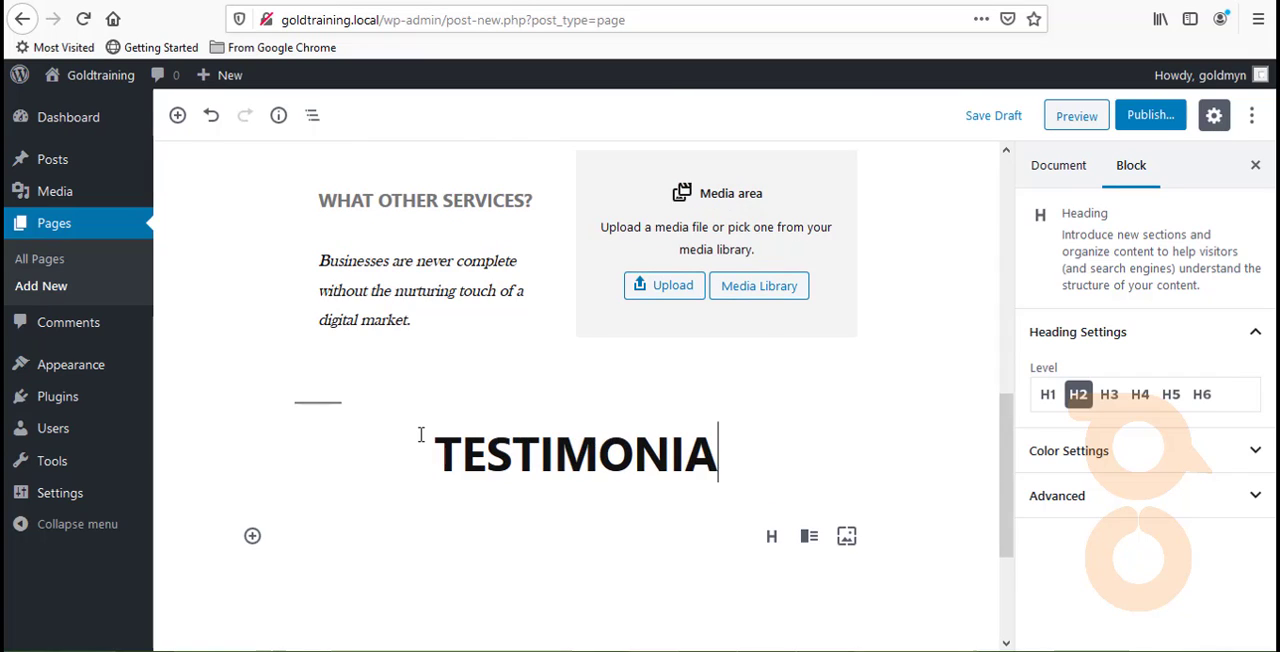
type("LS")
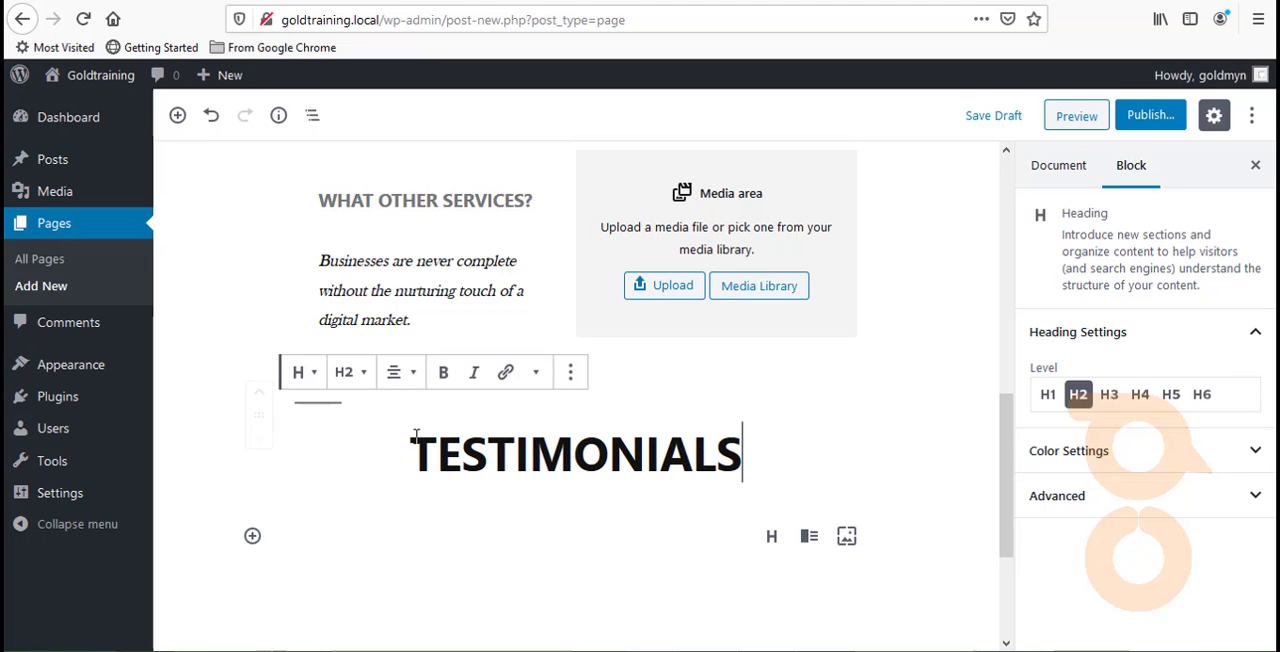
- Change the "TESTIMONIALS" heading to level H4 and deselect it
left_click(355, 372)
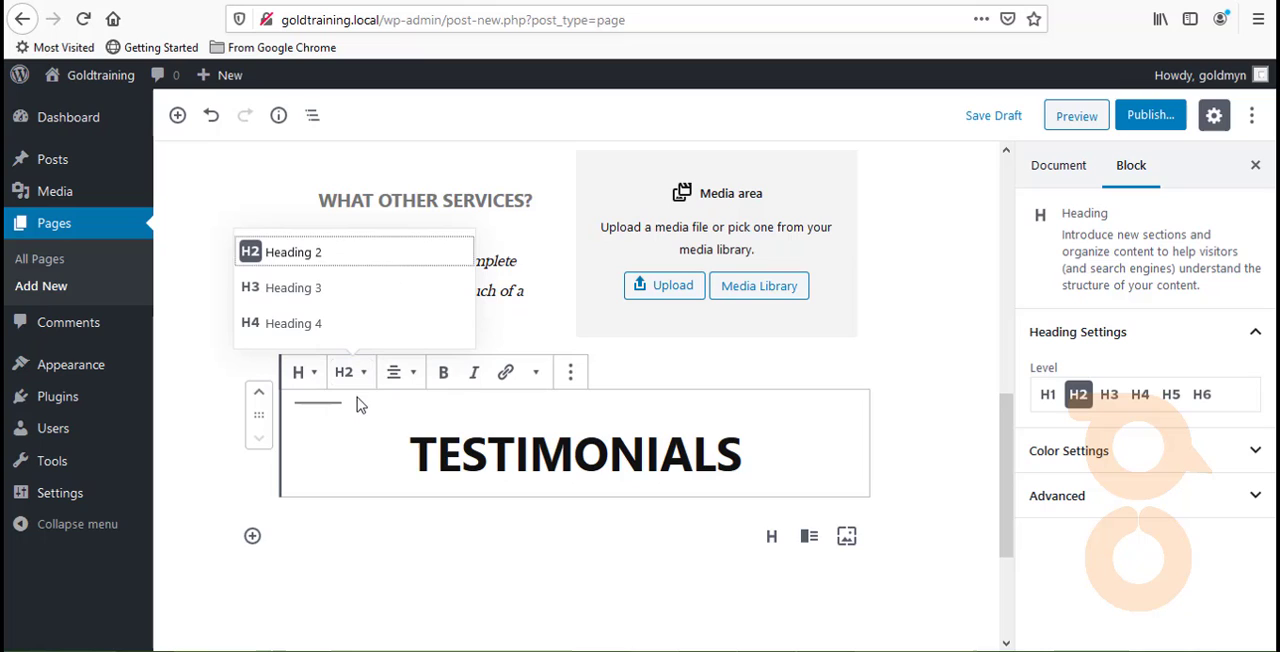
left_click(330, 321)
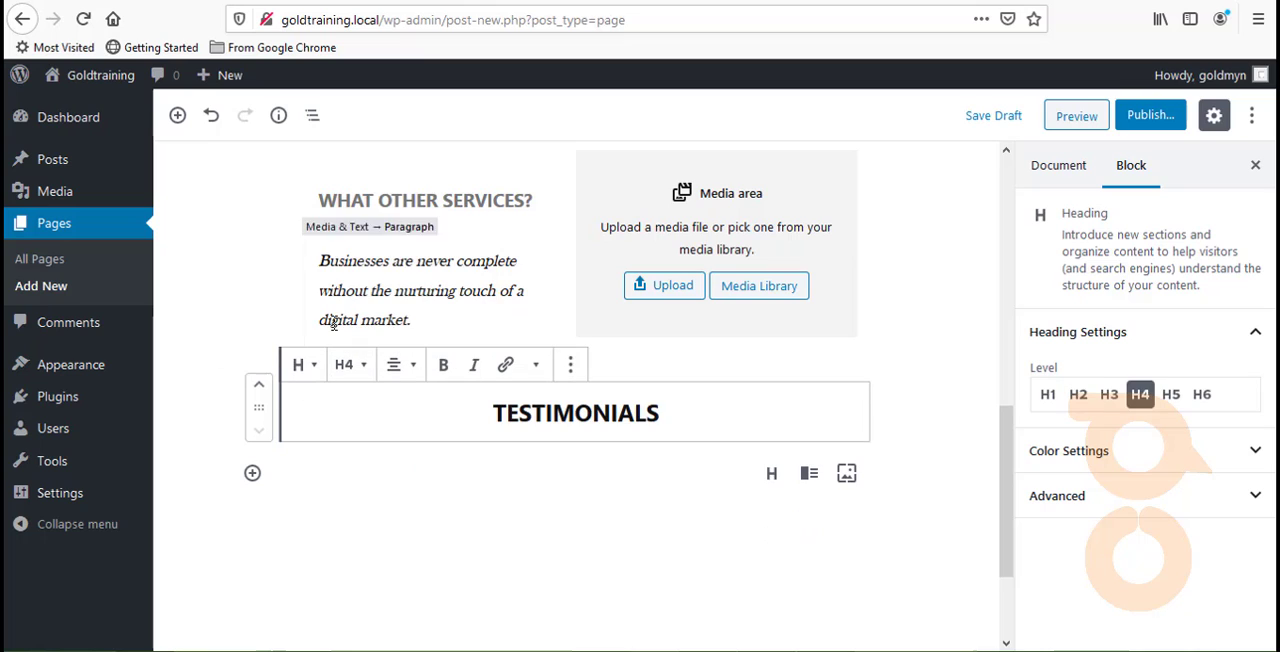
left_click(637, 455)
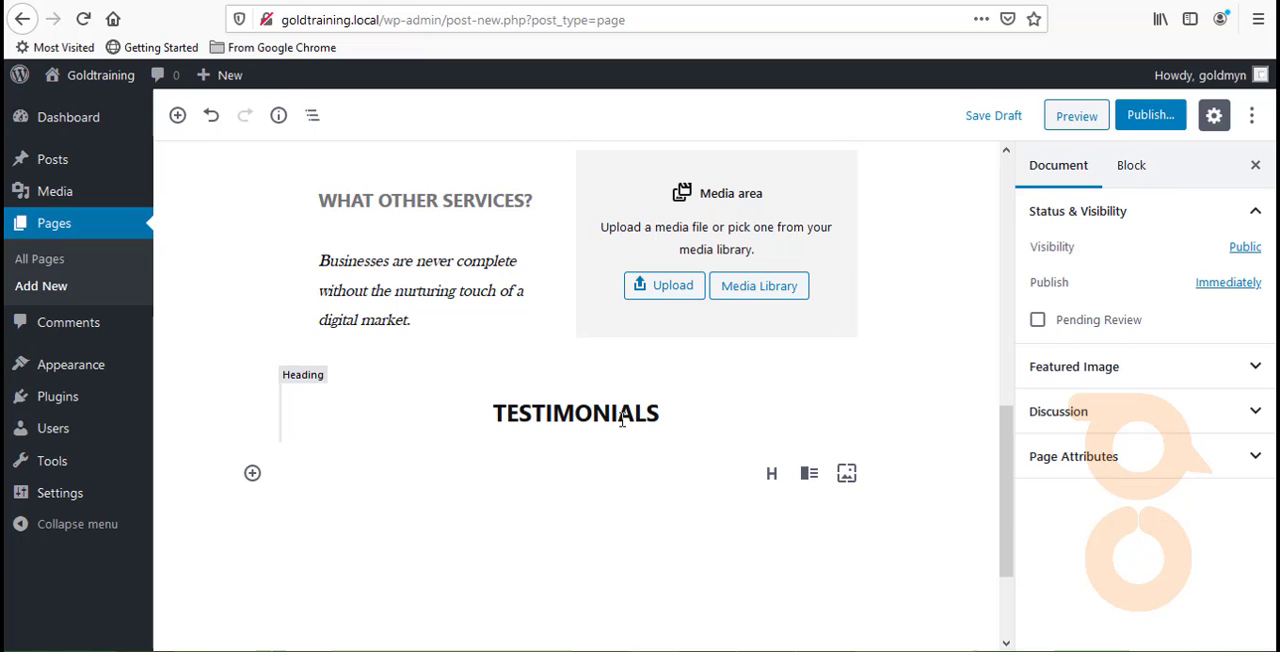
- Try dark blue on the "TESTIMONIALS" heading, set its text color to gray, and reselect the heading
left_click(621, 419)
double_click(621, 419)
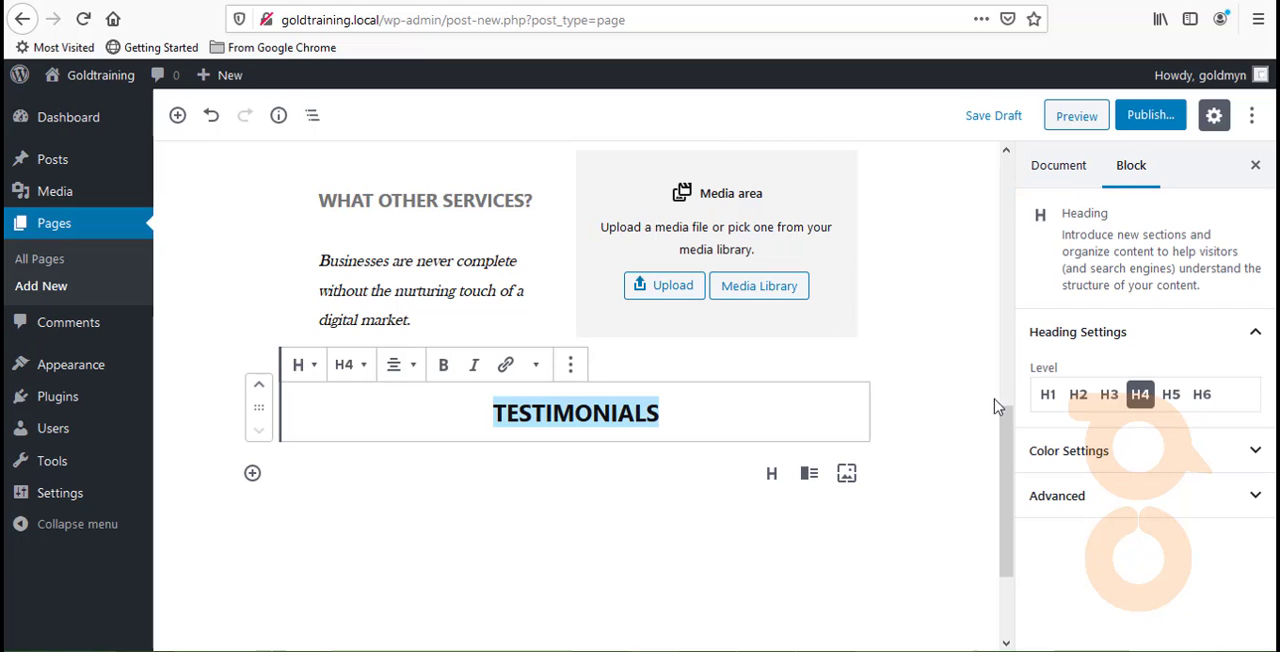
left_click(1095, 451)
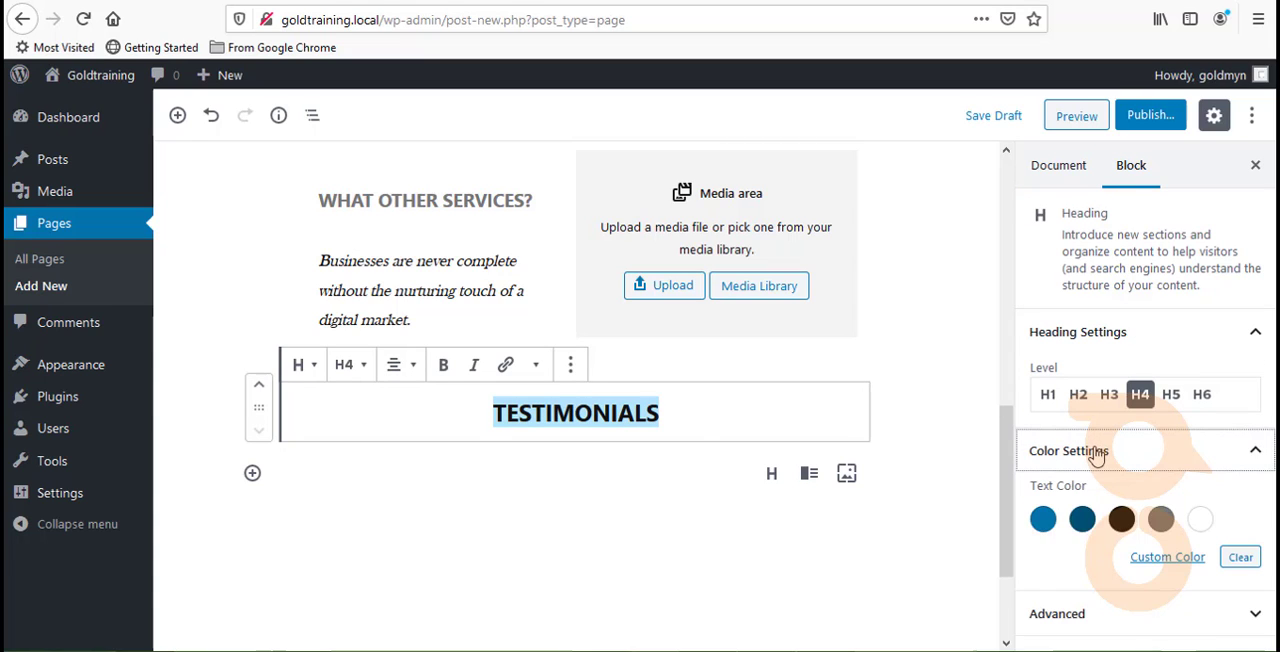
left_click(1082, 519)
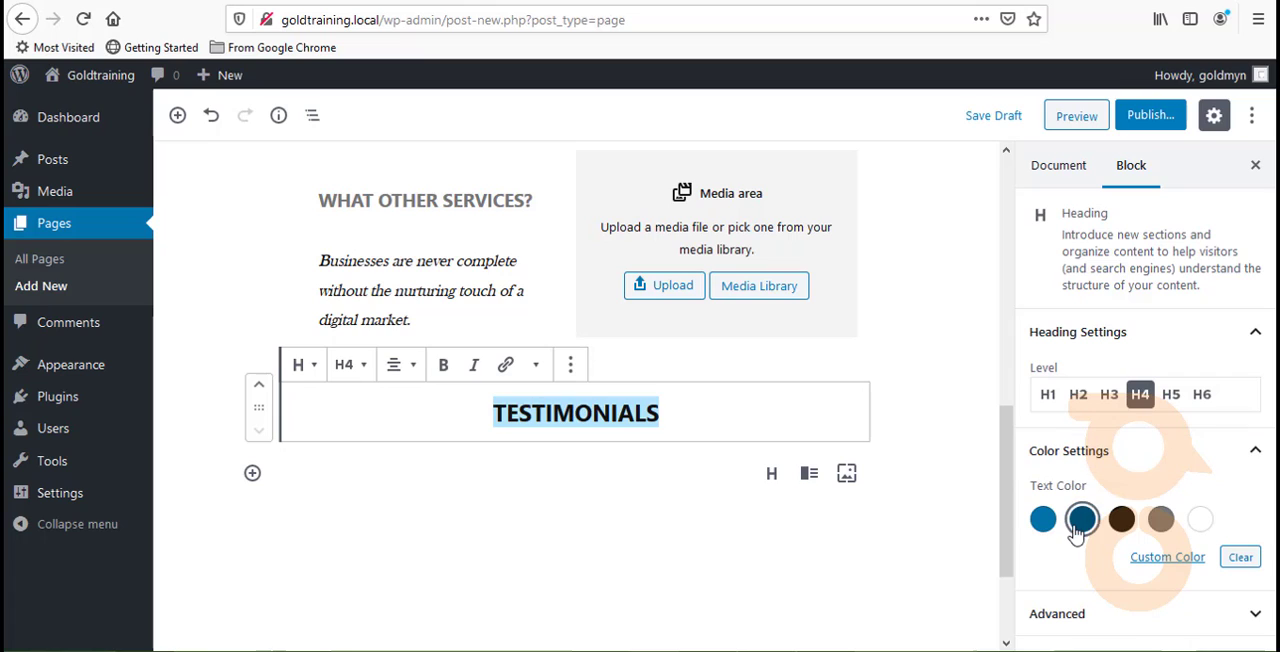
left_click(1160, 519)
left_click(616, 531)
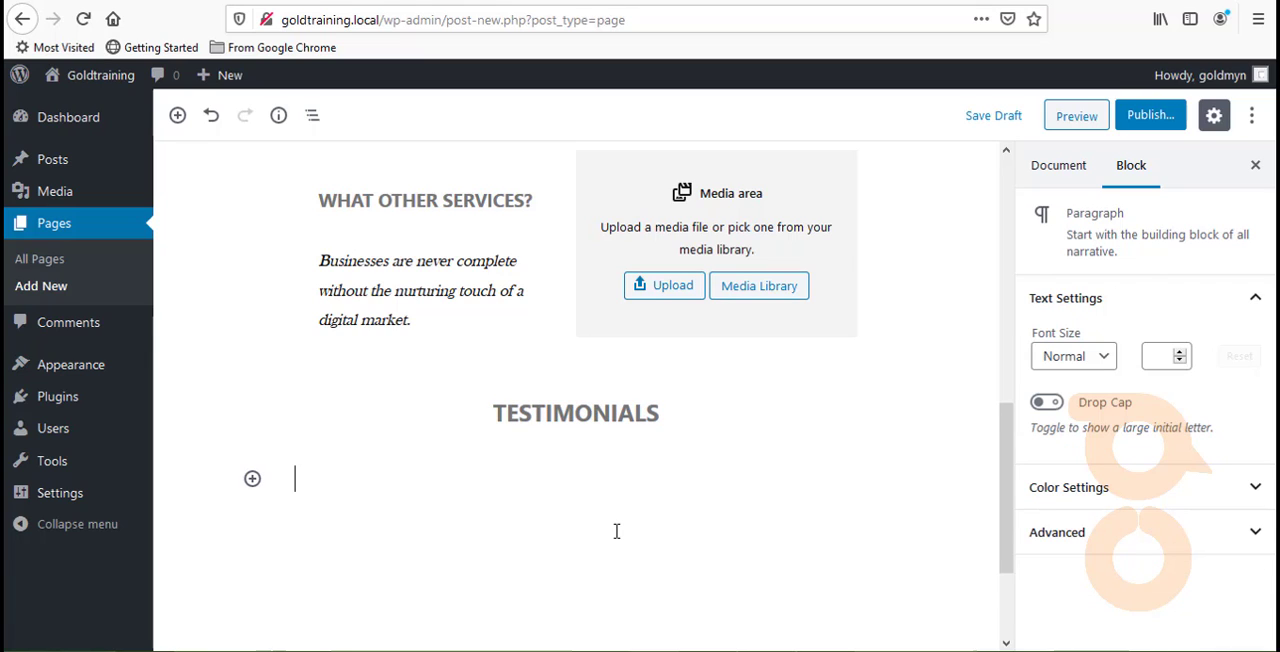
left_click(612, 404)
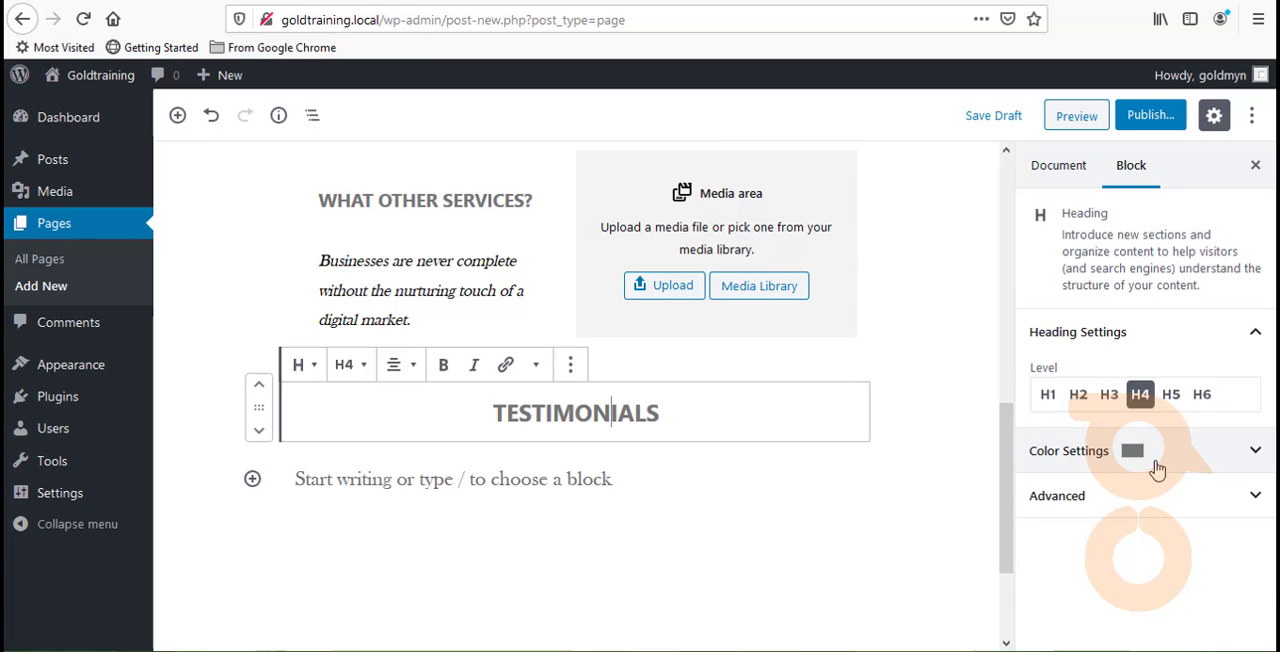
- Set the text color of the "TESTIMONIALS" heading to black and deselect the heading
left_click(1150, 468)
left_click(1121, 519)
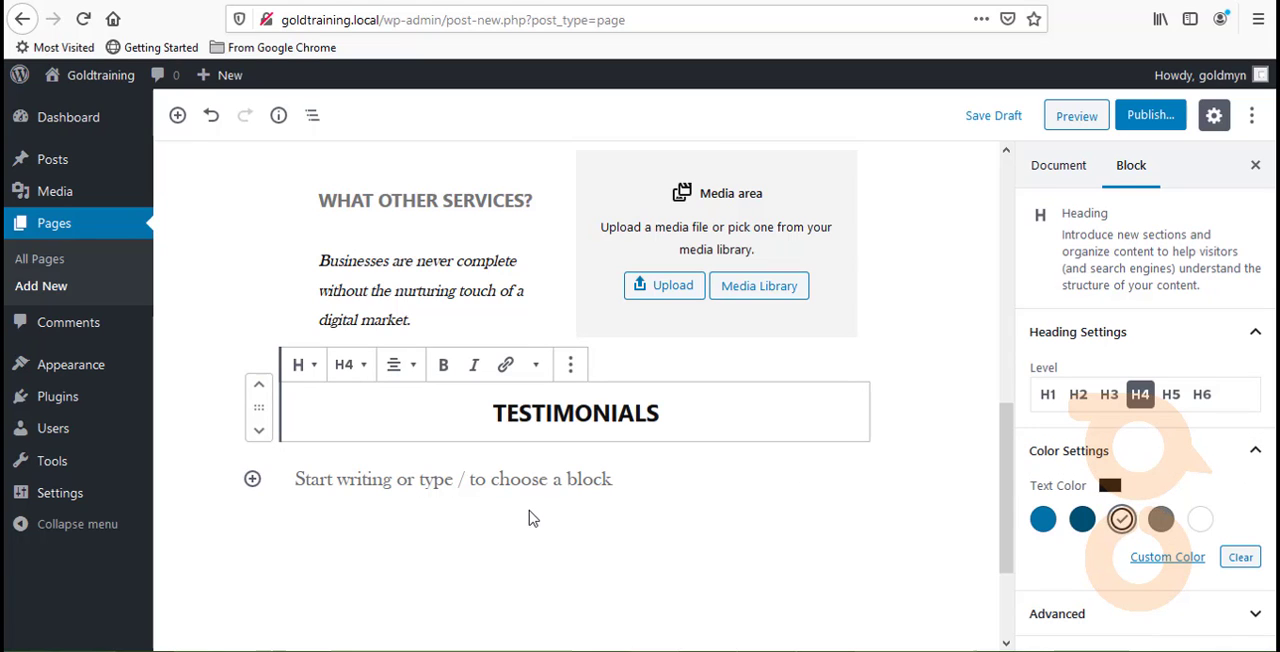
mouse_move(480, 480)
left_click(507, 461)
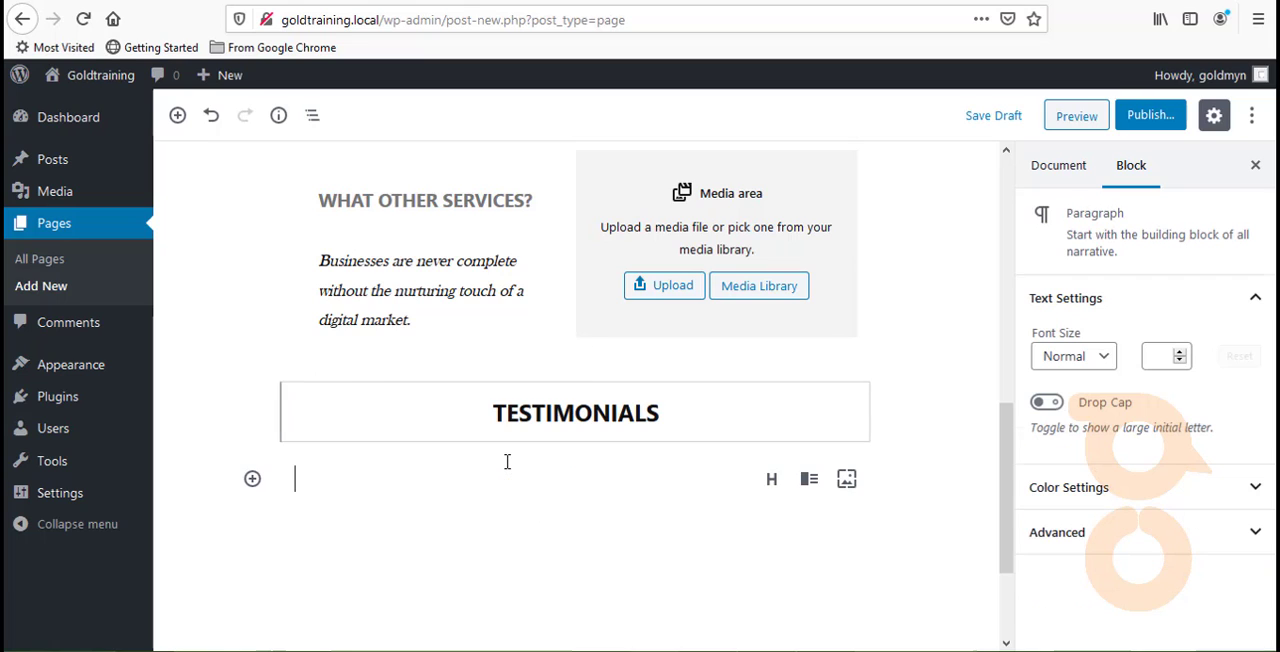
right_click(400, 468)
key("Escape")
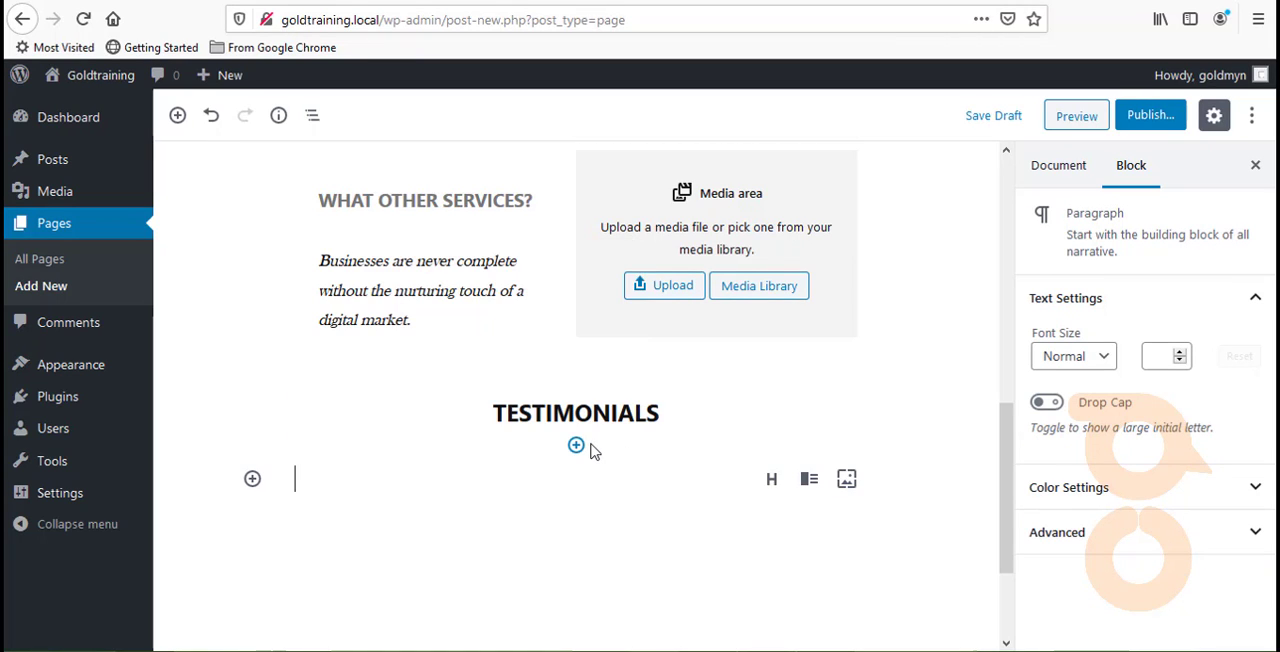
- Insert a Separator directly below the "TESTIMONIALS" heading, give it the Wide Line style and deselect it
left_click(577, 446)
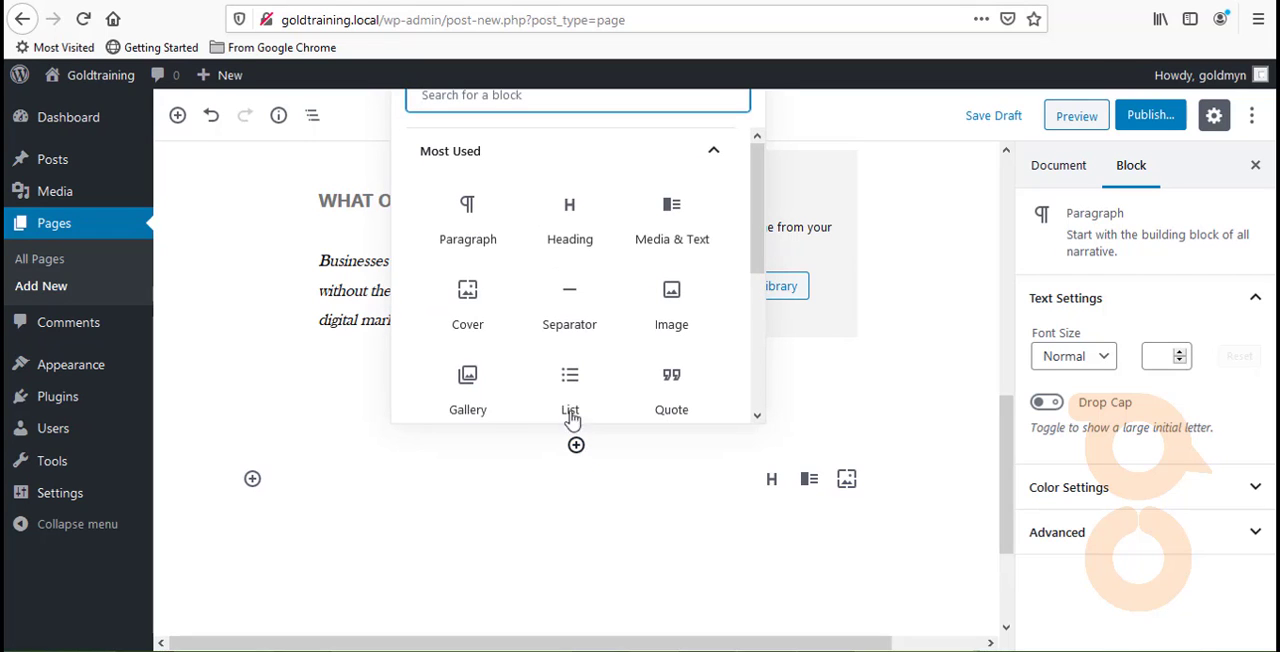
left_click(569, 302)
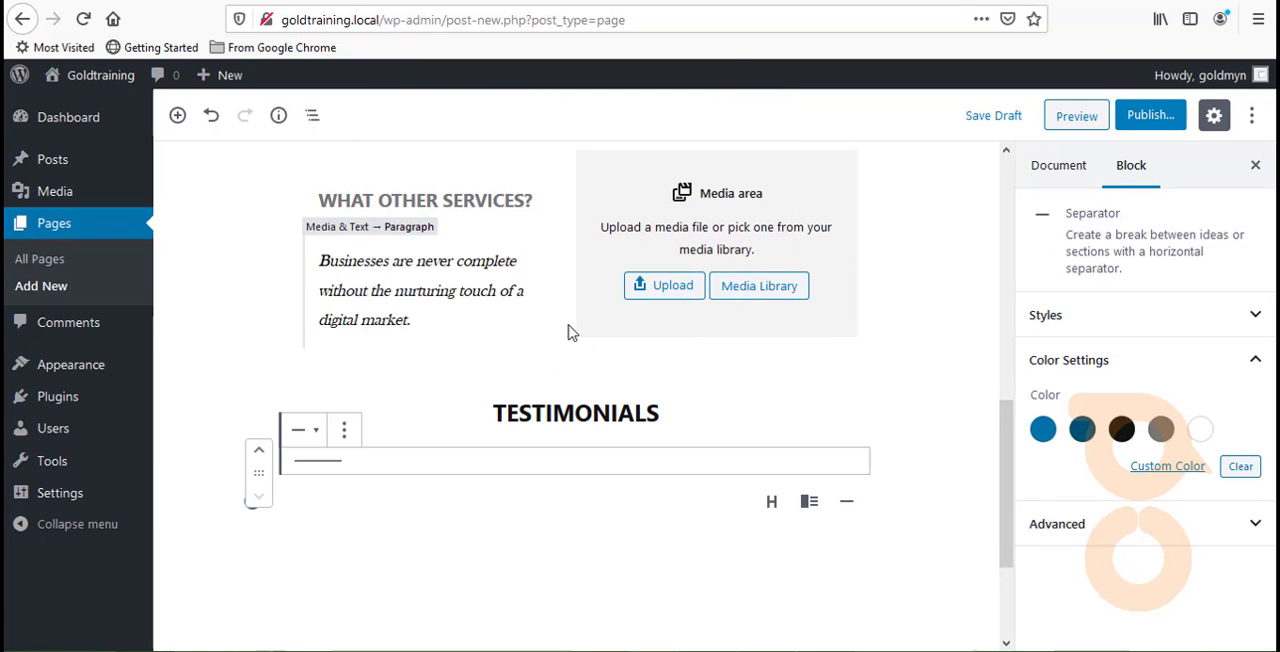
left_click(323, 440)
left_click(437, 222)
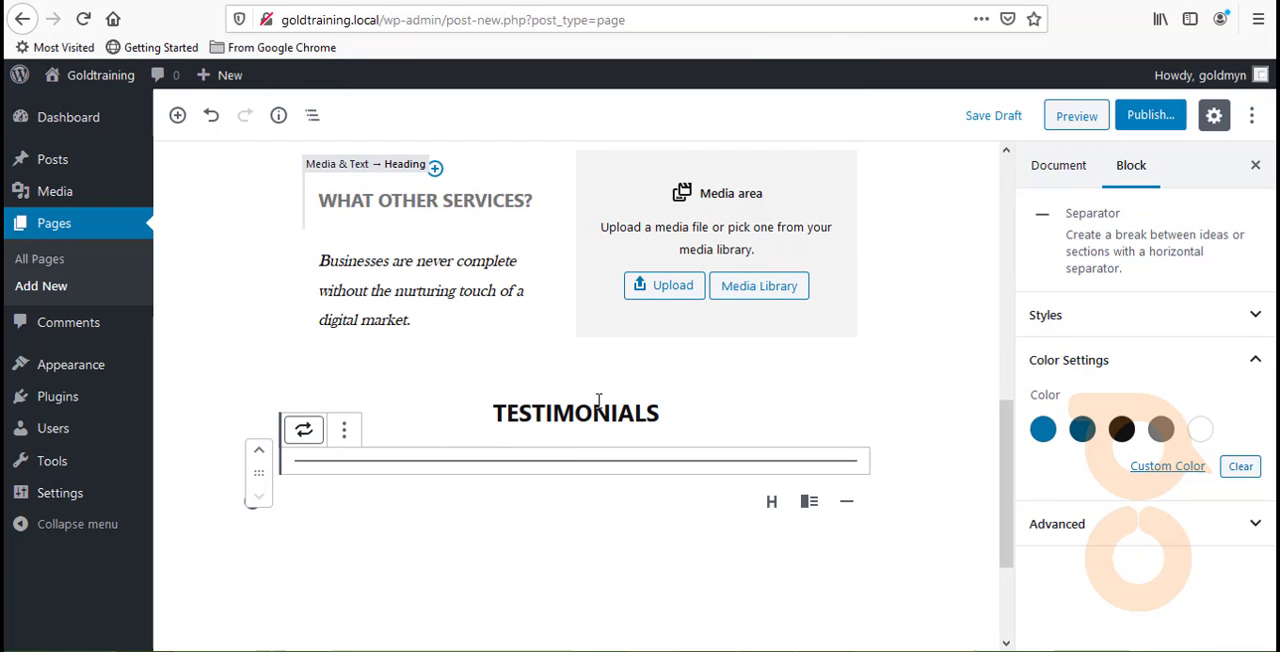
left_click(561, 572)
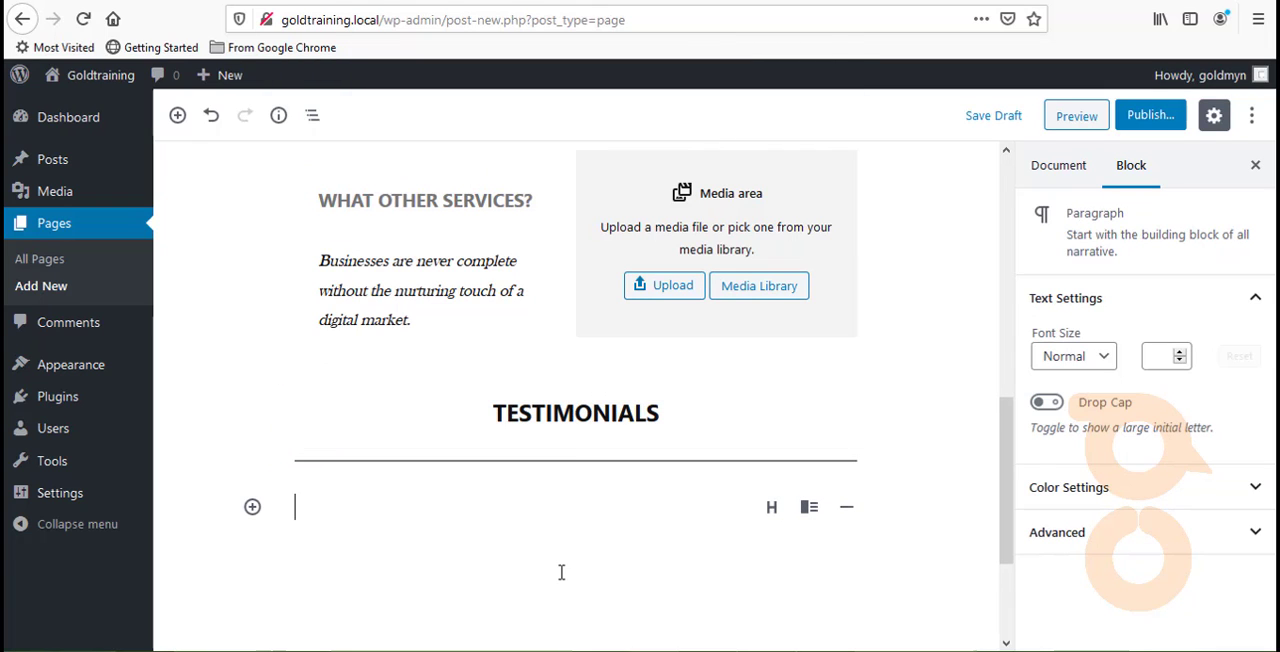
- Move the new Separator up so that it sits above the "TESTIMONIALS" heading
left_click(608, 468)
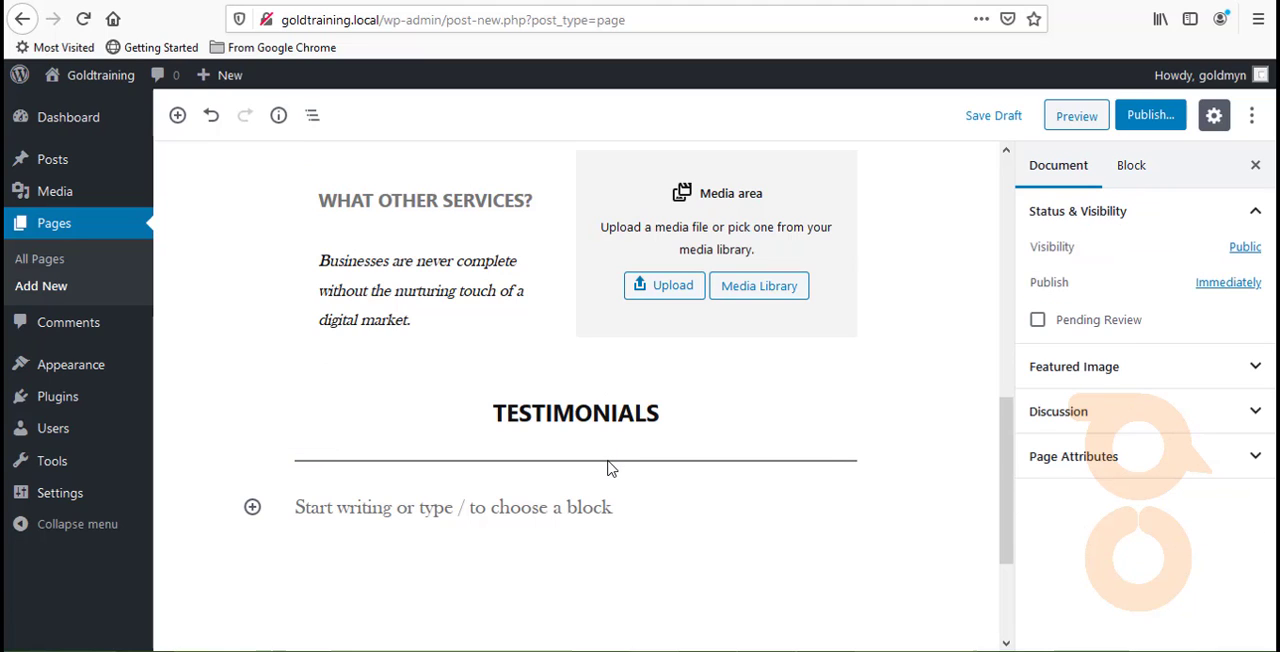
left_click(397, 462)
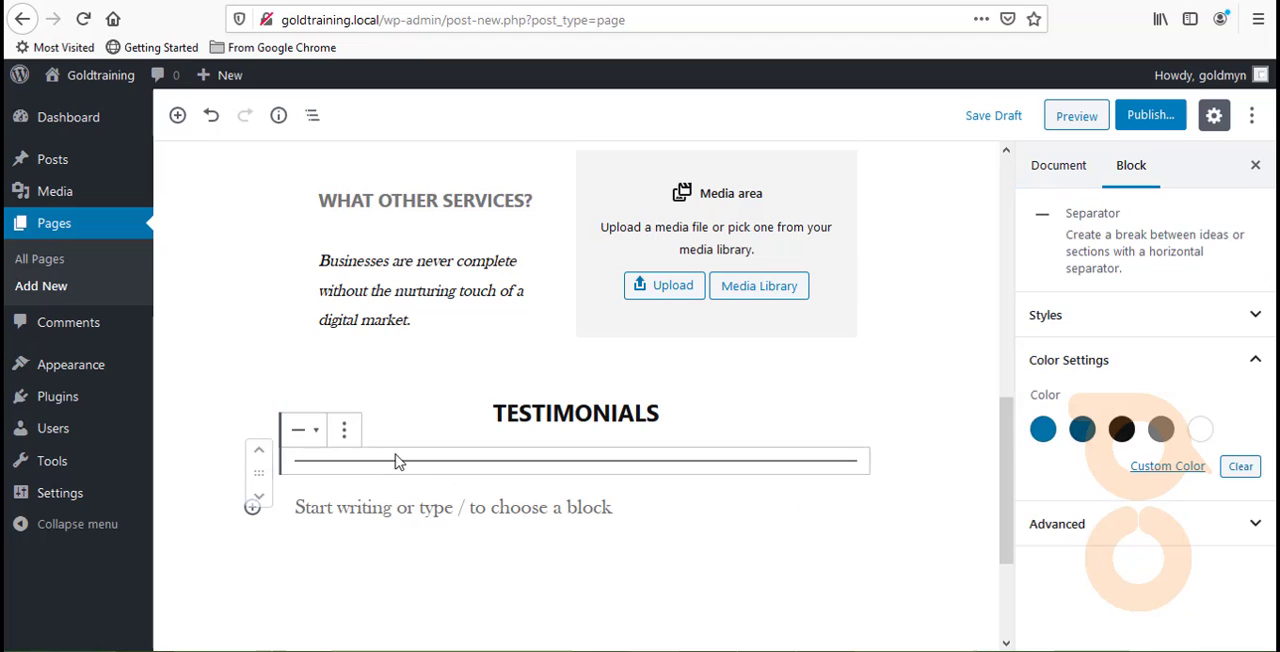
left_click(260, 456)
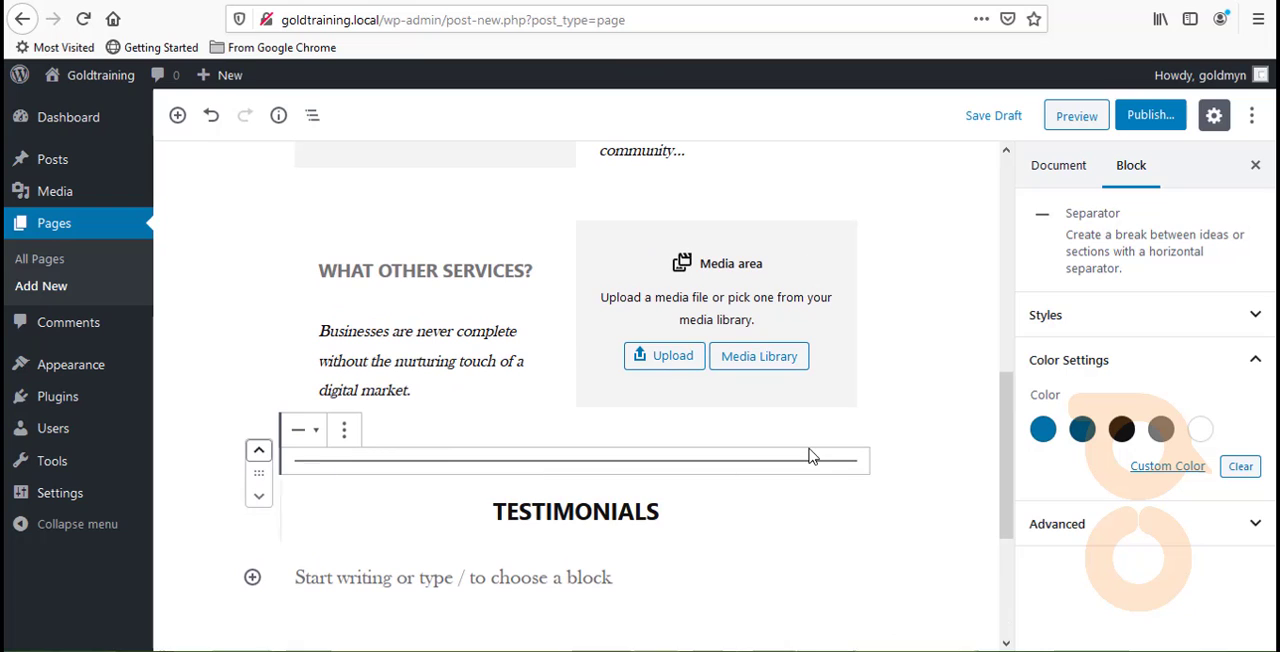
scroll(808, 450, "down", 2)
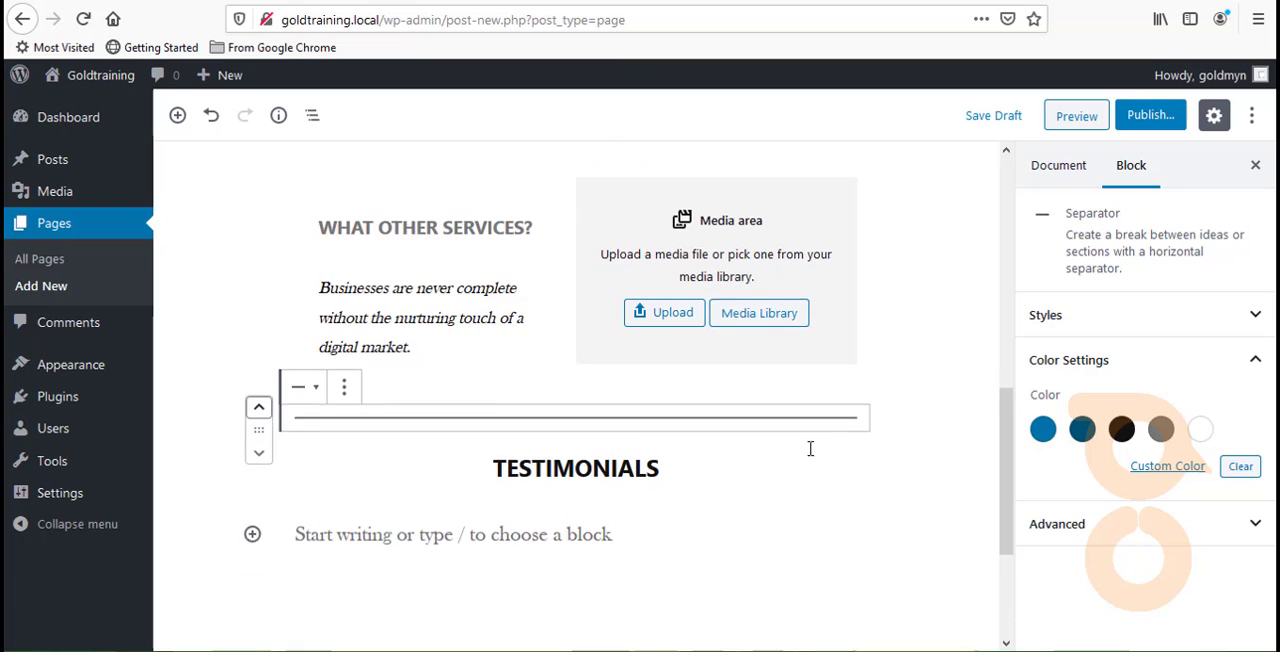
- Try blue, dark blue and a custom red on the Separator above "TESTIMONIALS", and set its color to black
left_click(1043, 430)
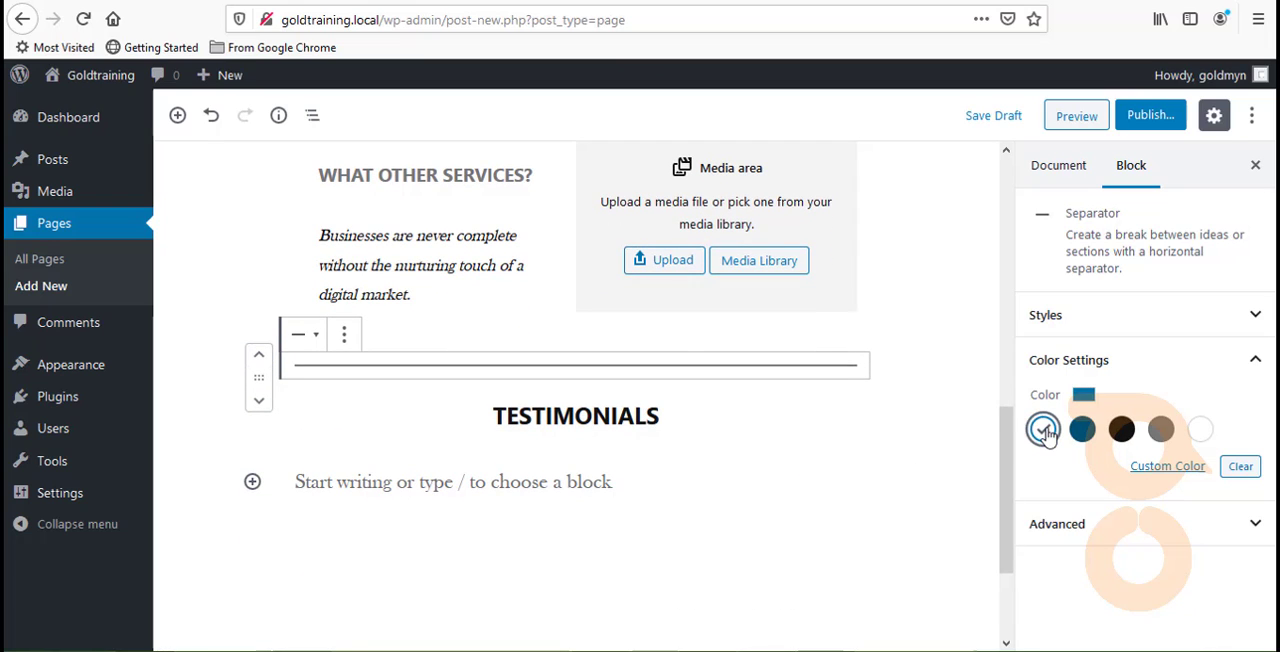
left_click(1082, 430)
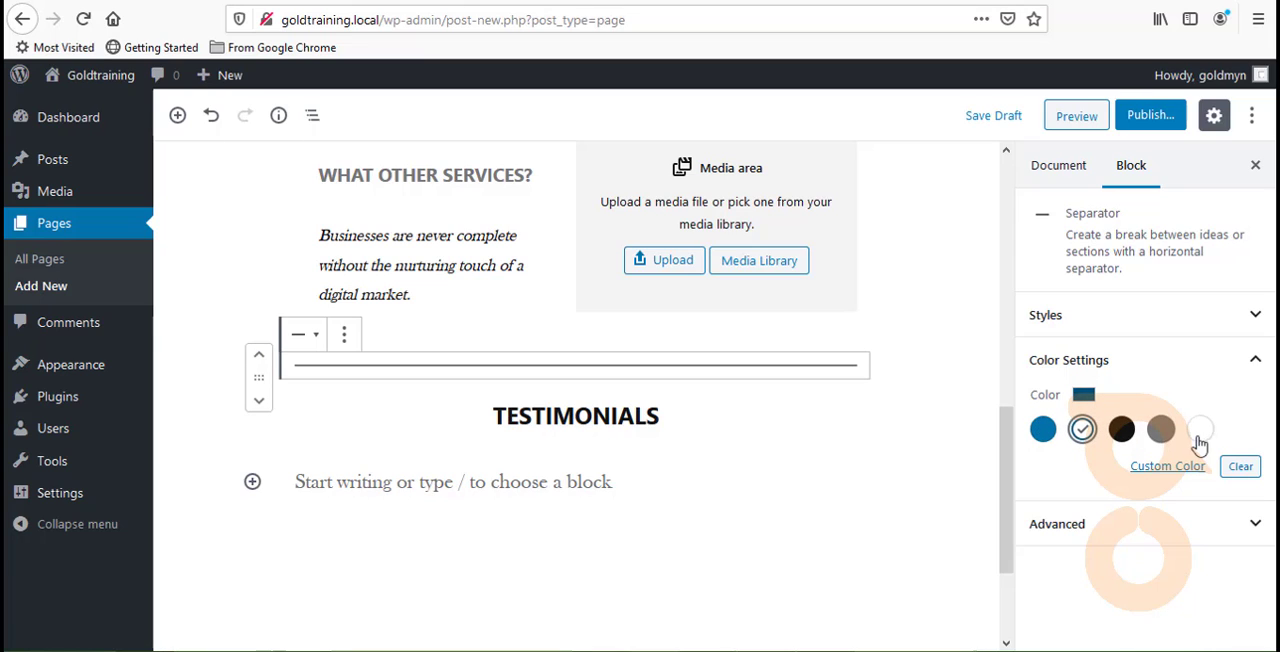
left_click(1180, 467)
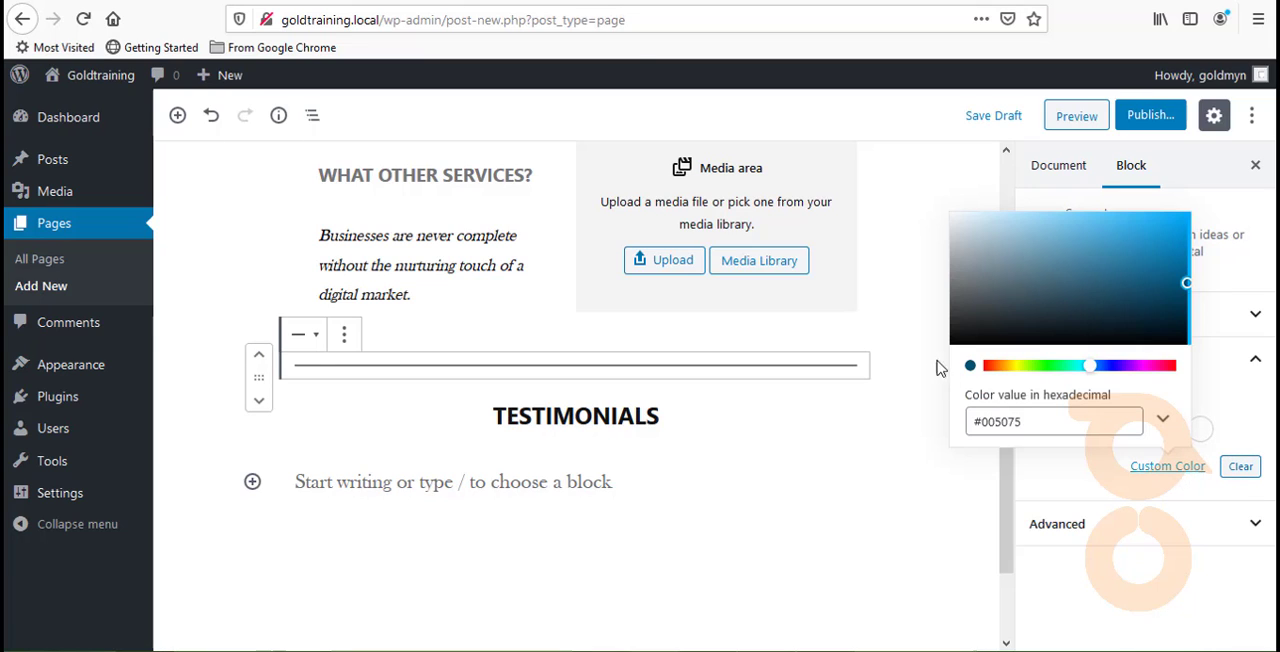
left_click(990, 366)
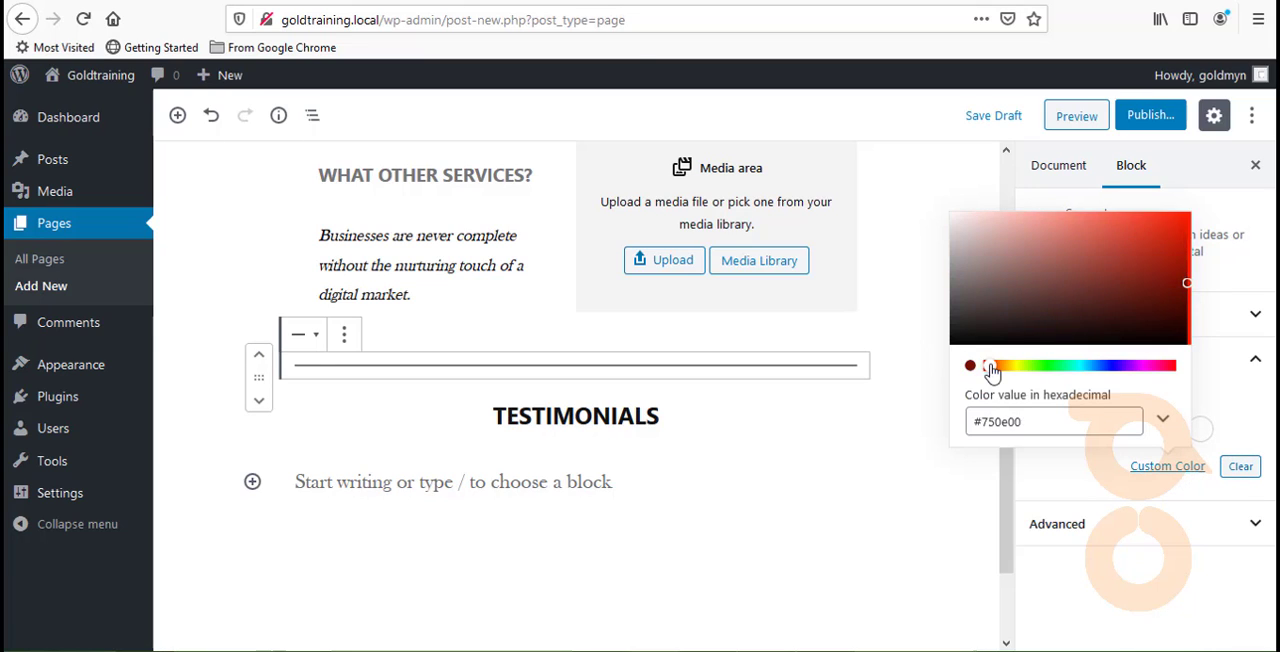
mouse_move(989, 314)
left_mouse_down()
mouse_move(1040, 292)
mouse_move(1075, 215)
mouse_move(1123, 275)
mouse_move(1166, 224)
left_mouse_up()
left_click(1062, 482)
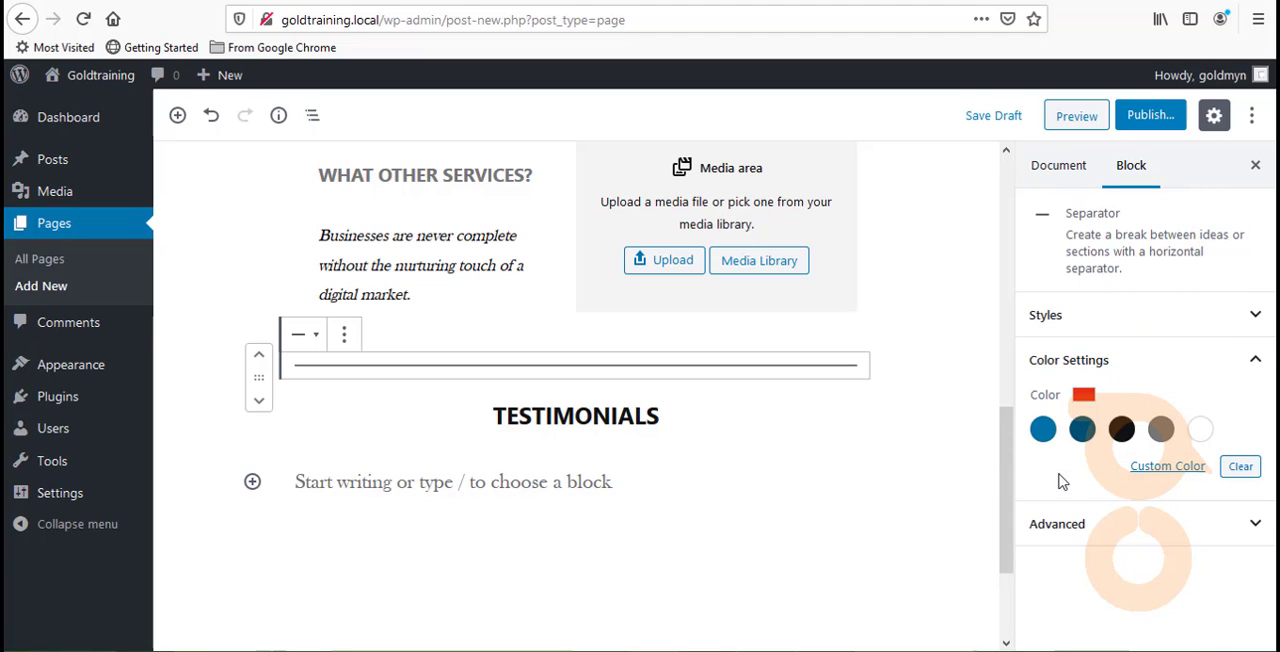
left_click(1121, 429)
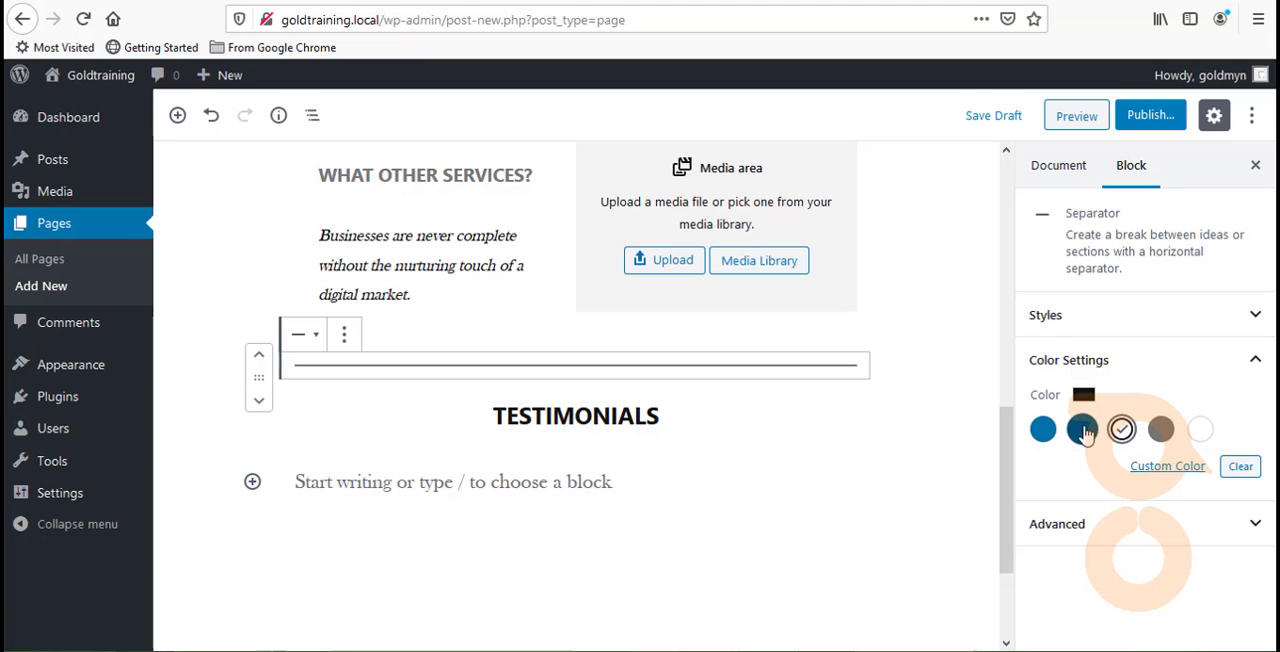
left_click(1043, 317)
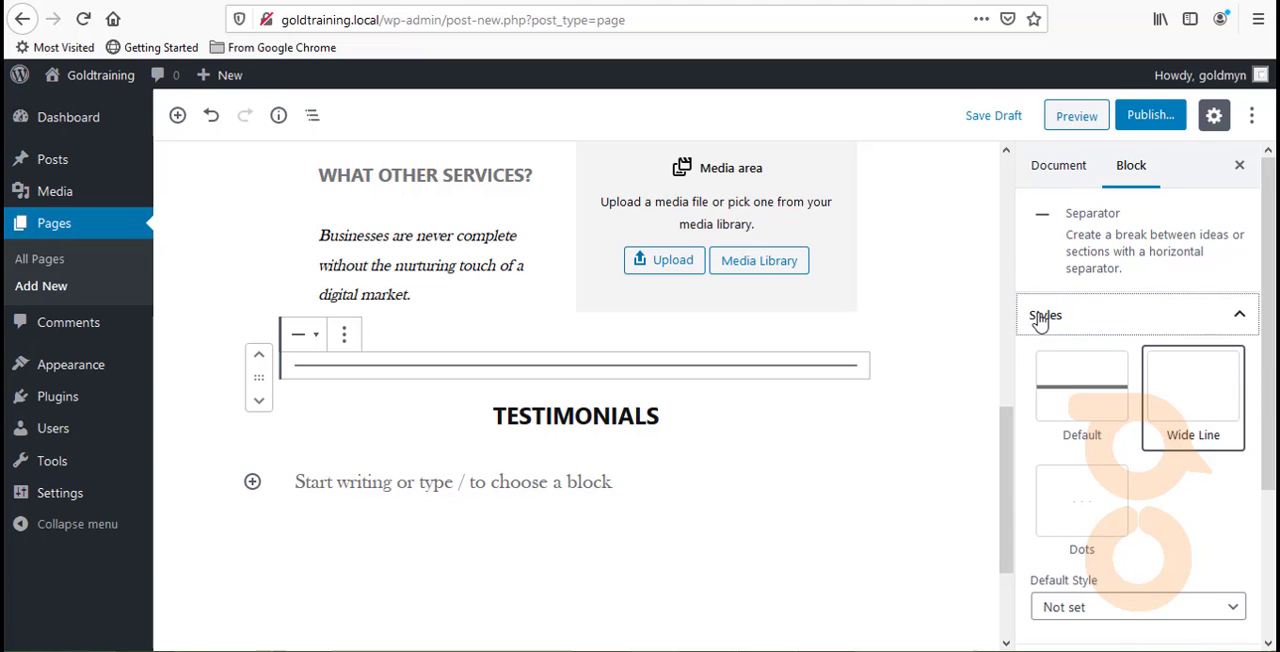
left_click(1085, 607)
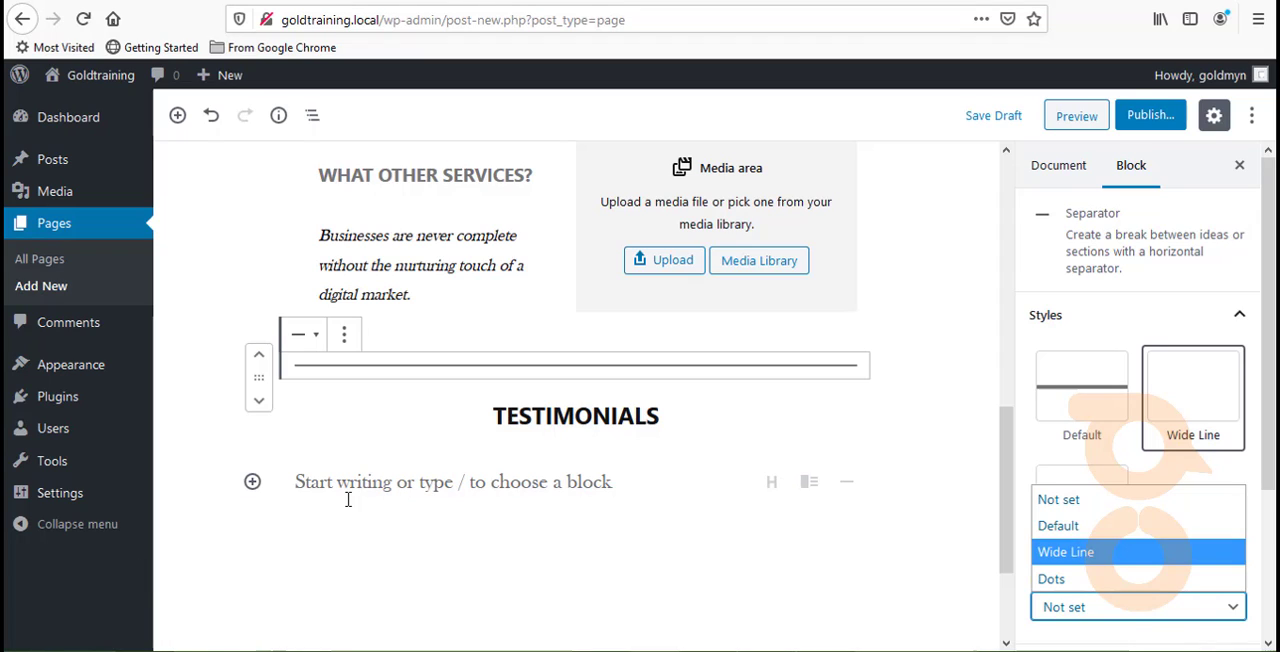
left_click(367, 452)
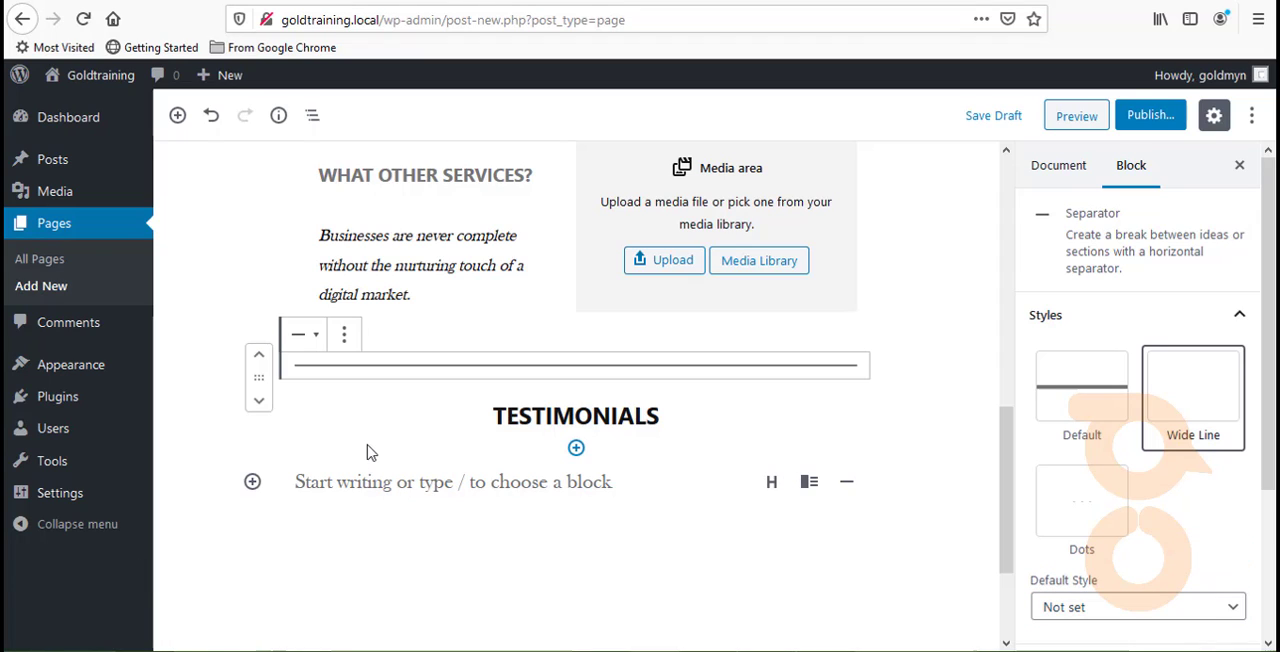
- Insert a Columns block below the "TESTIMONIALS" heading with the two equal columns layout
left_click(577, 449)
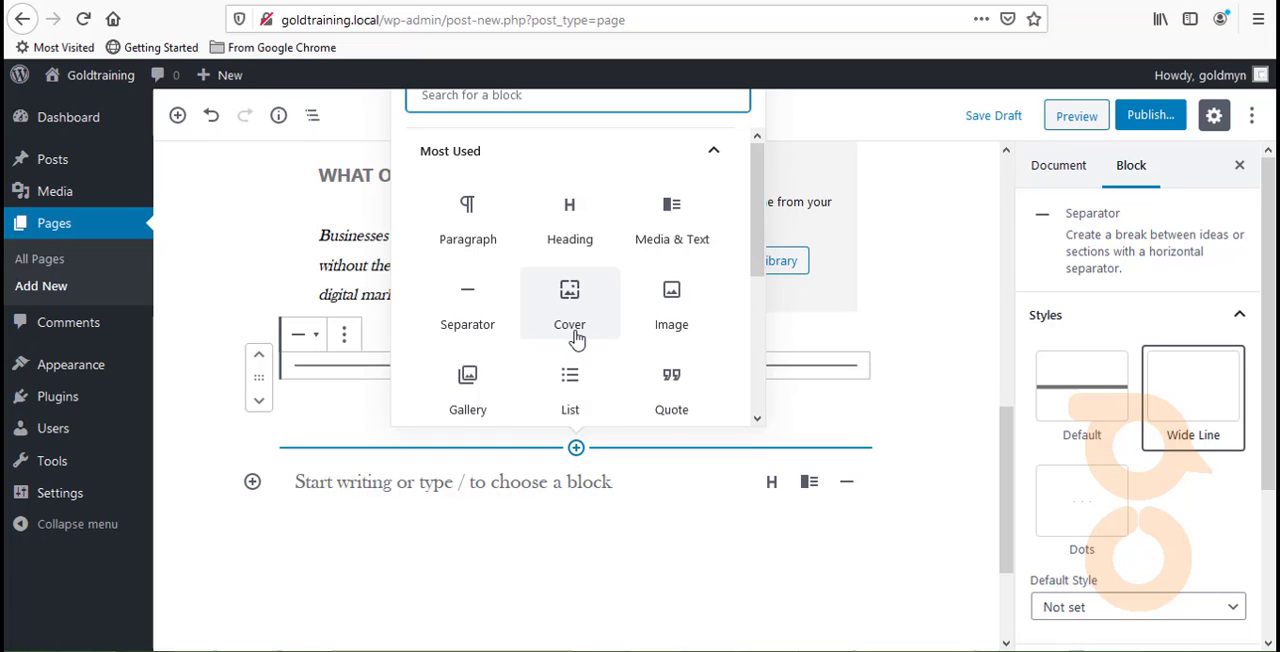
scroll(572, 338, "down", 5)
scroll(572, 338, "up", 5)
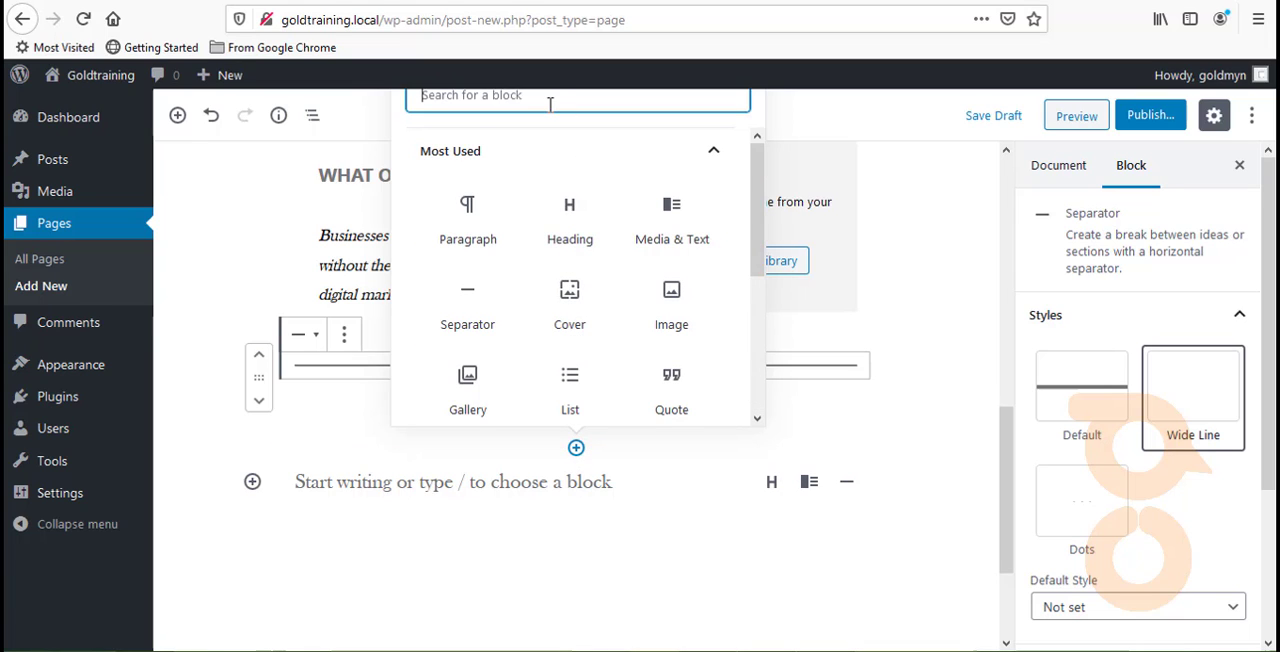
type("COL")
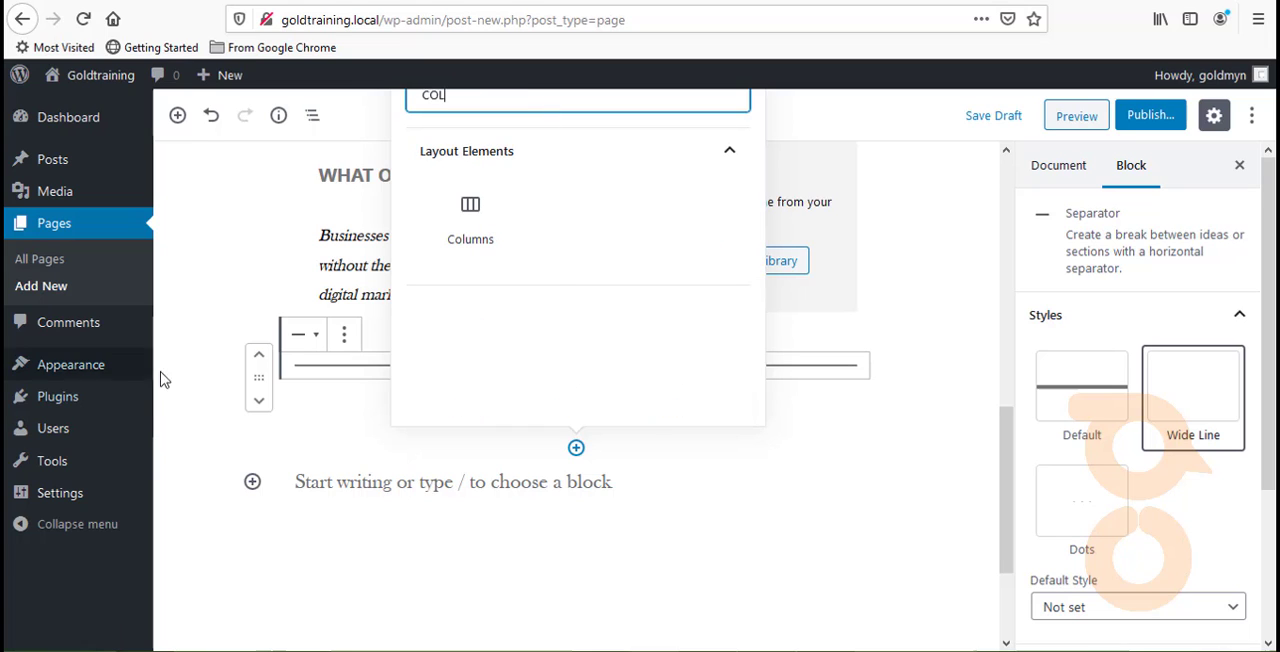
left_click(470, 218)
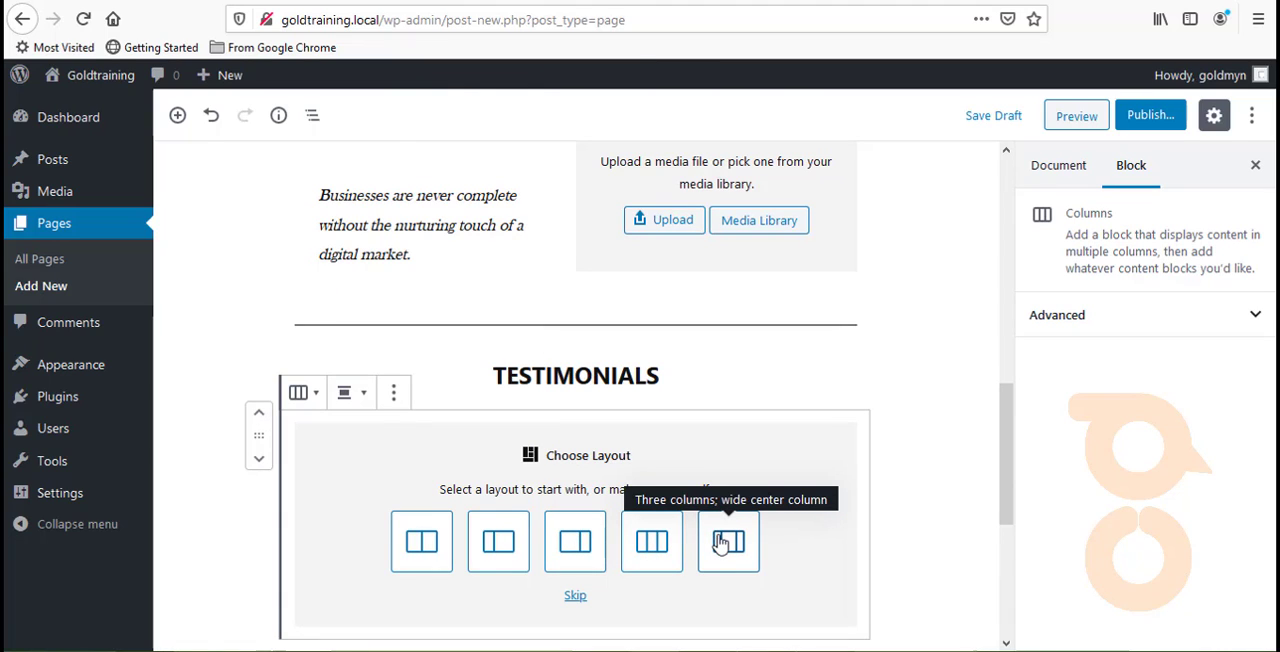
left_click(432, 543)
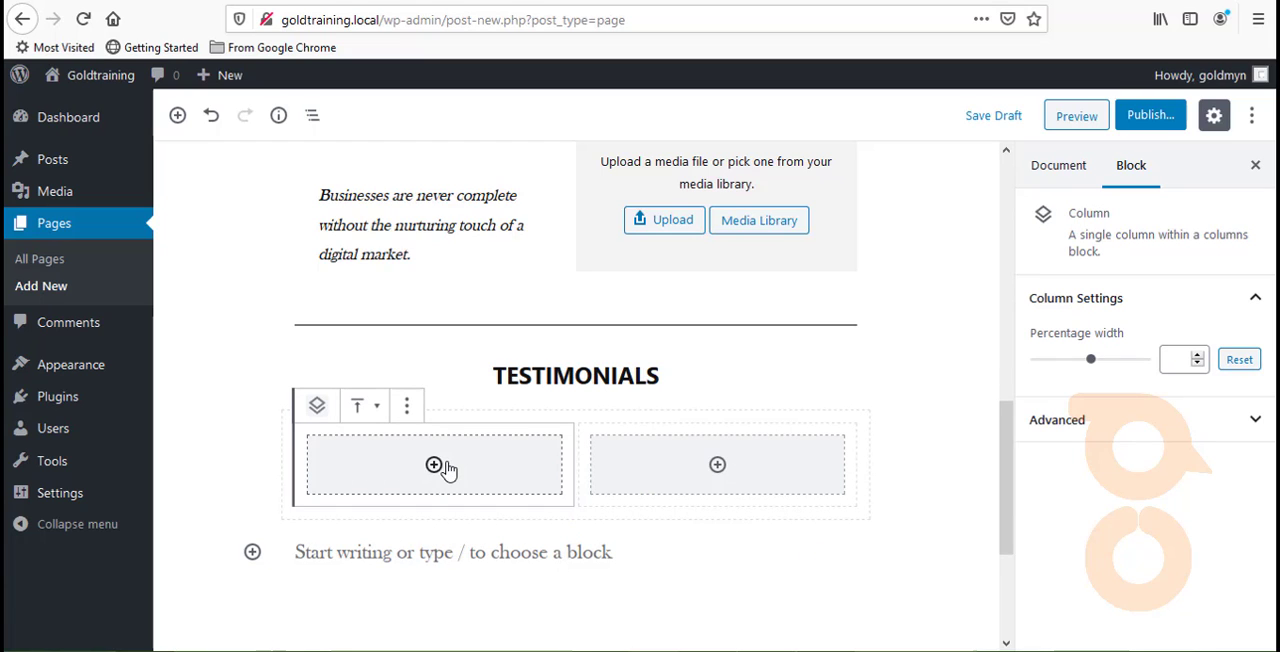
- Insert an Image block from the Common Blocks into the first column of the Testimonials section
left_click(434, 466)
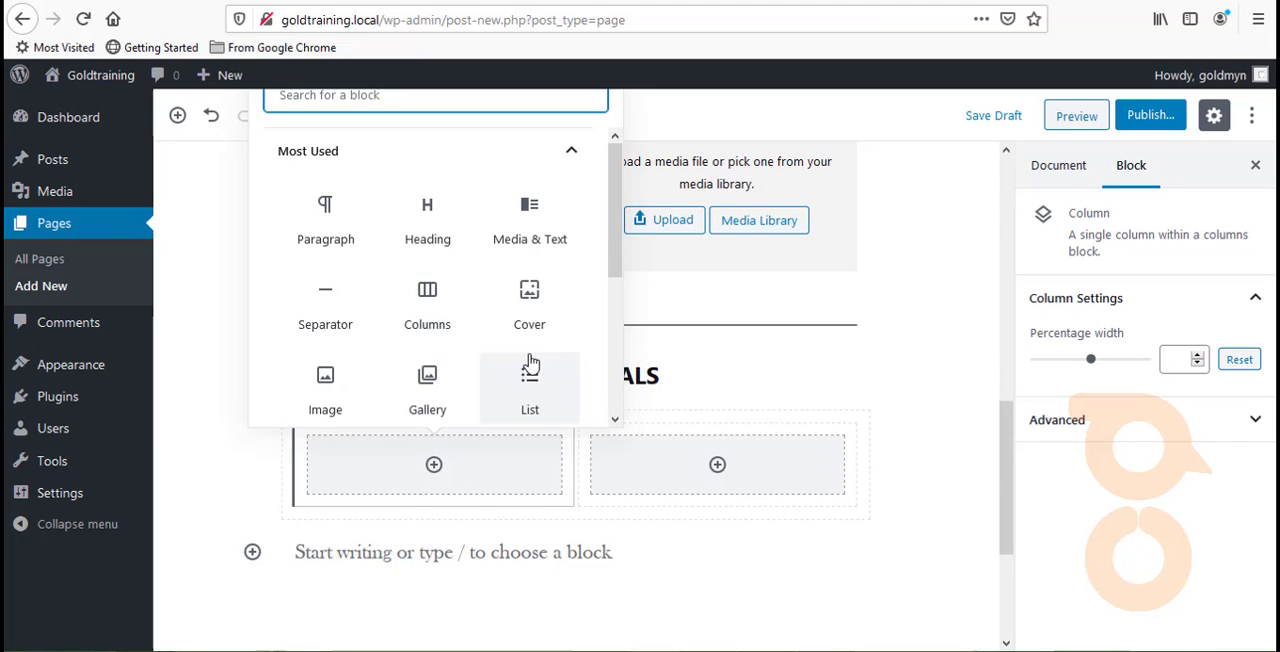
scroll(528, 351, "down", 3)
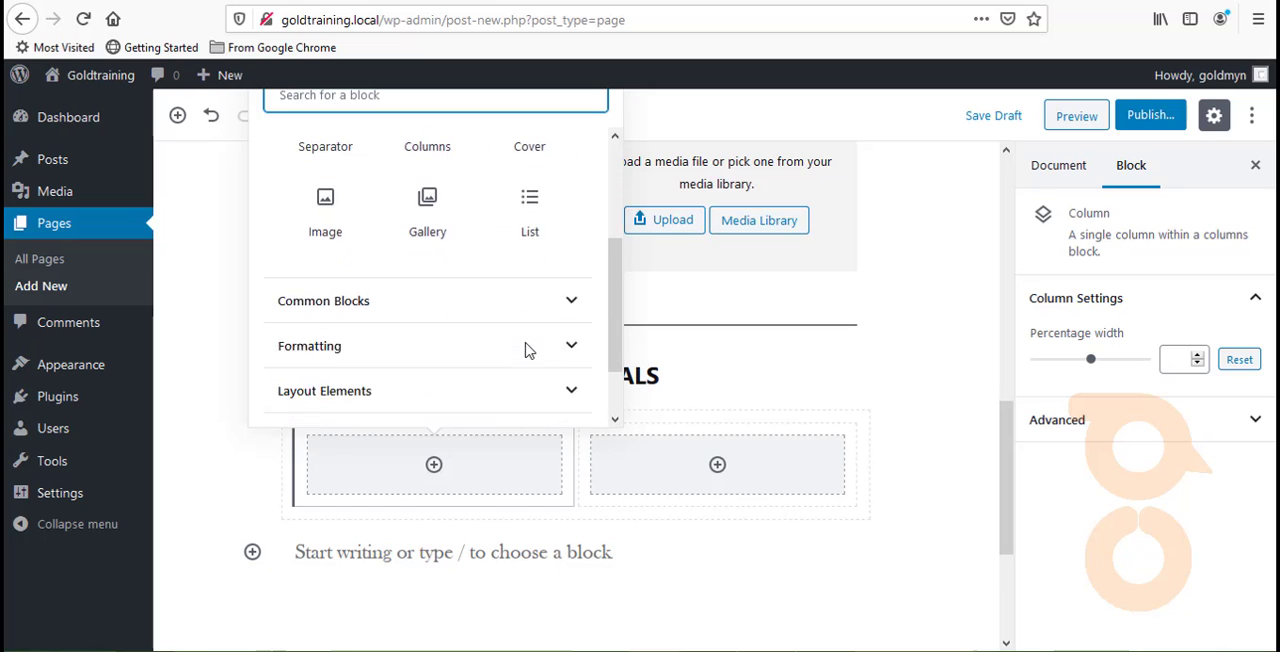
scroll(517, 294, "down", 1)
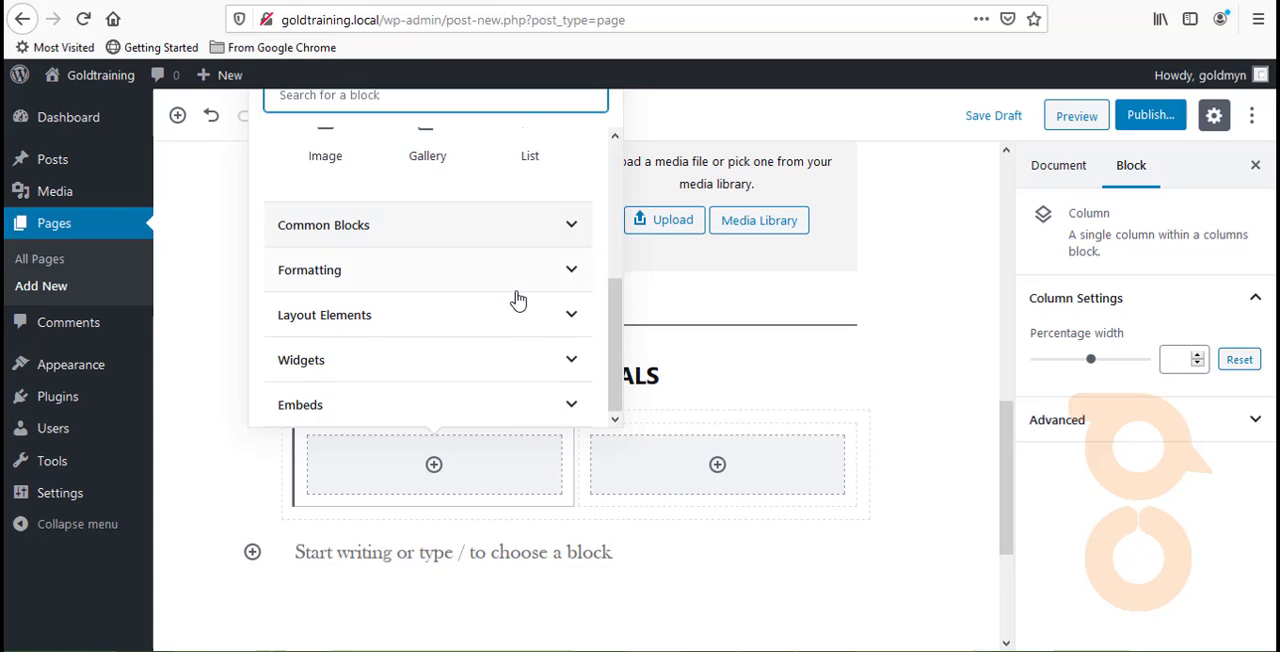
left_click(517, 290)
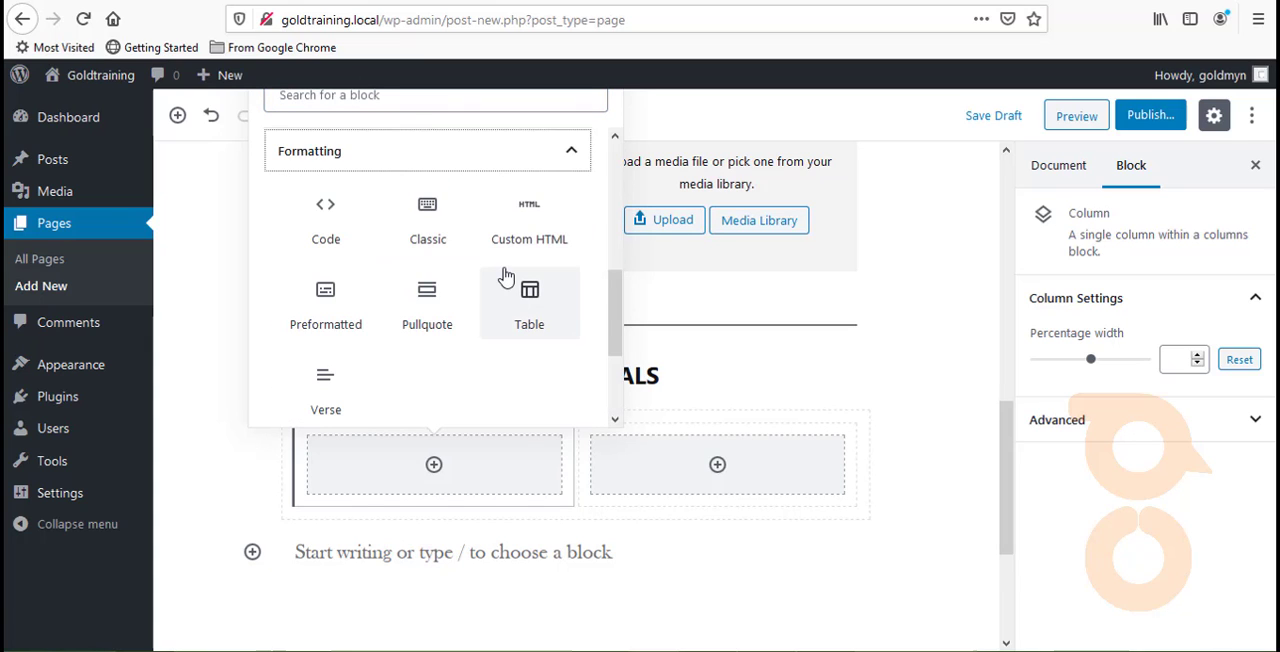
scroll(400, 140, "up", 2)
left_click(429, 242)
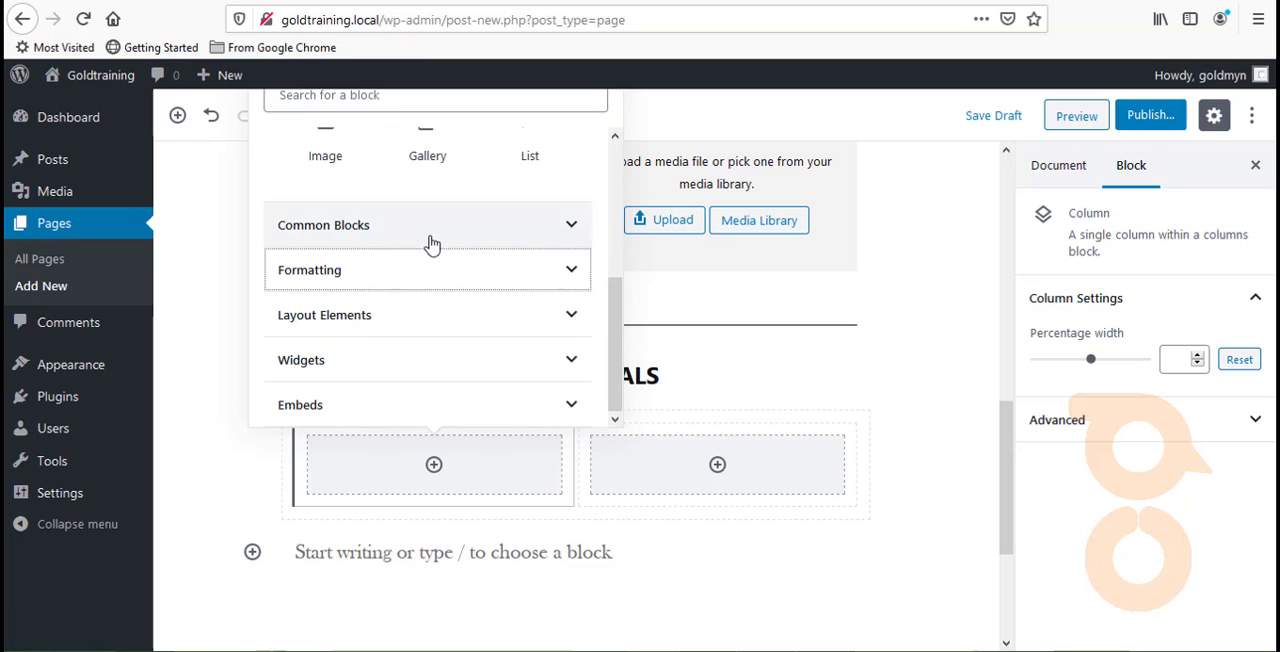
left_click(429, 242)
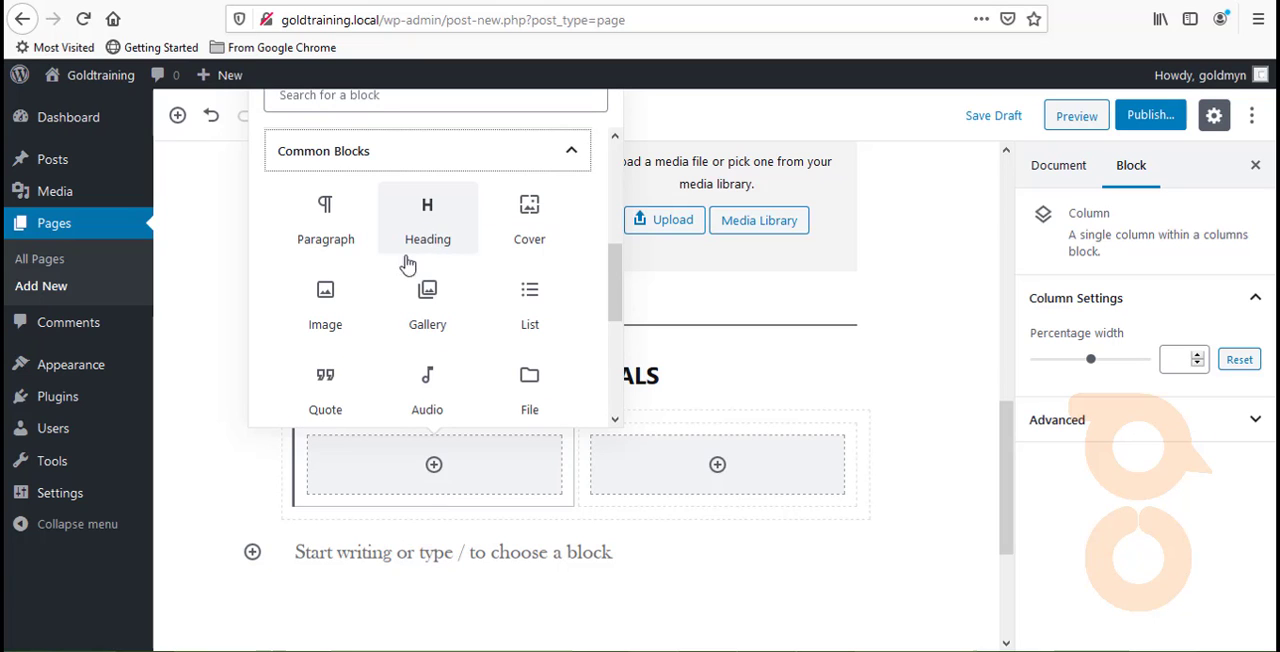
scroll(352, 314, "down", 2)
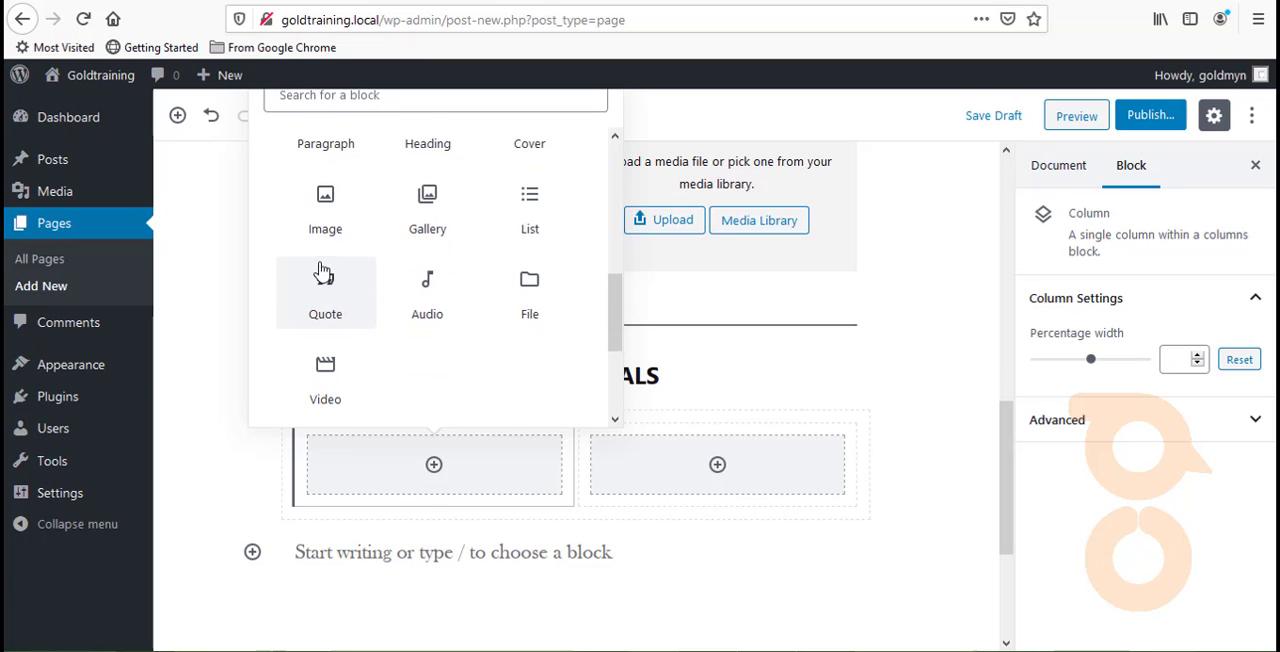
left_click(334, 231)
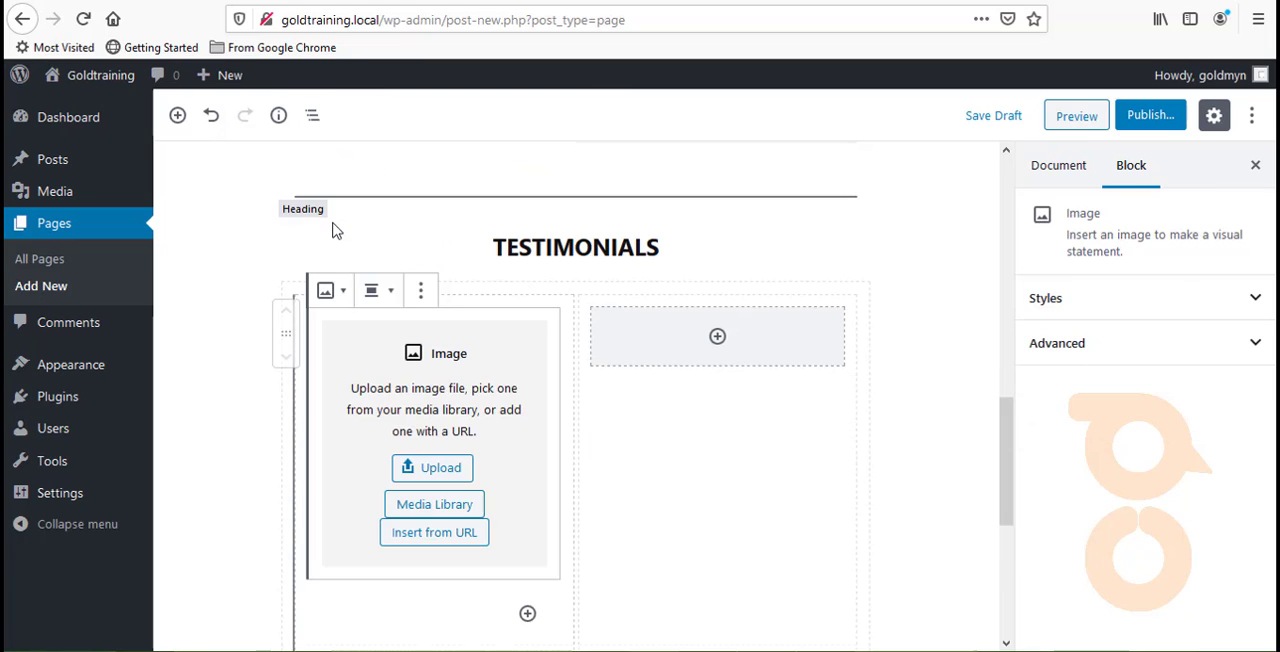
- Preview the Default and Circle Mask styles for the Image block in the first Testimonials column
right_click(418, 502)
left_click(366, 424)
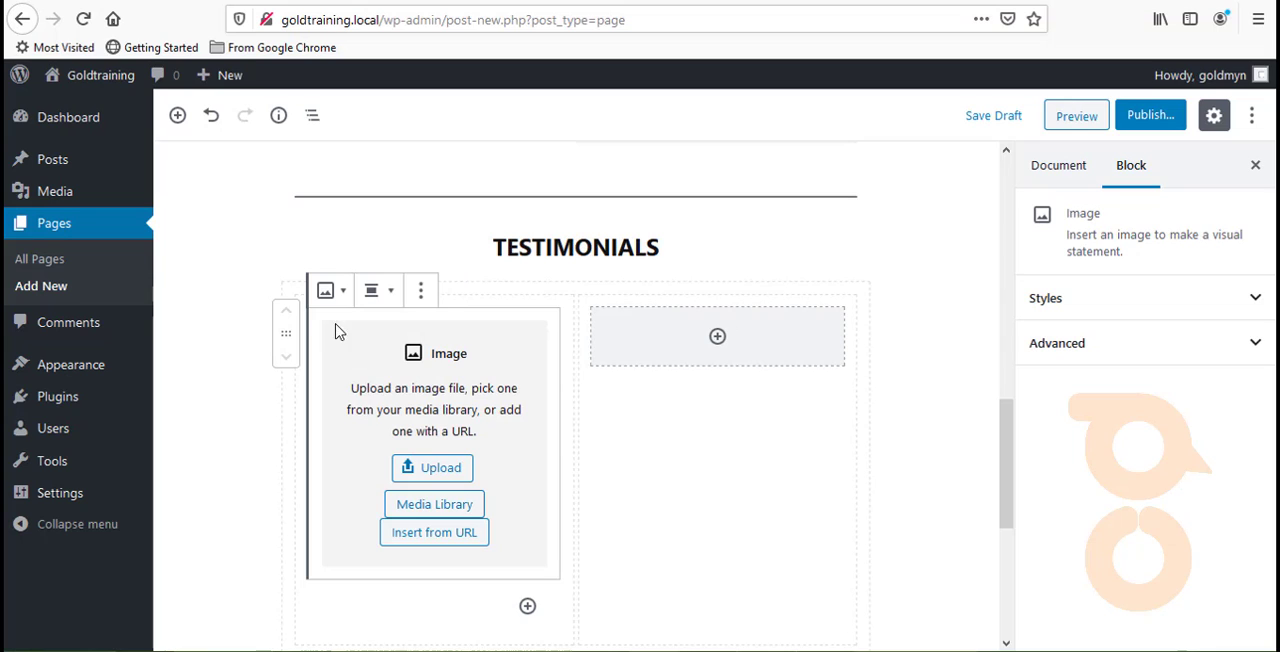
left_click(333, 293)
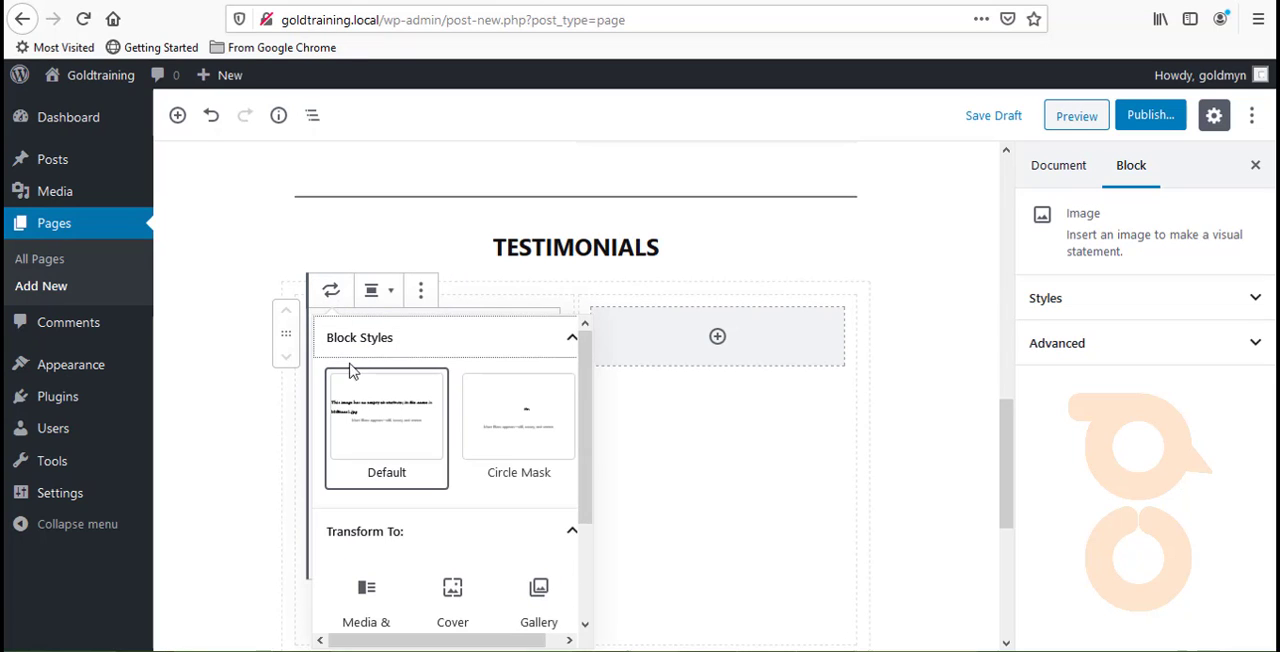
mouse_move(422, 470)
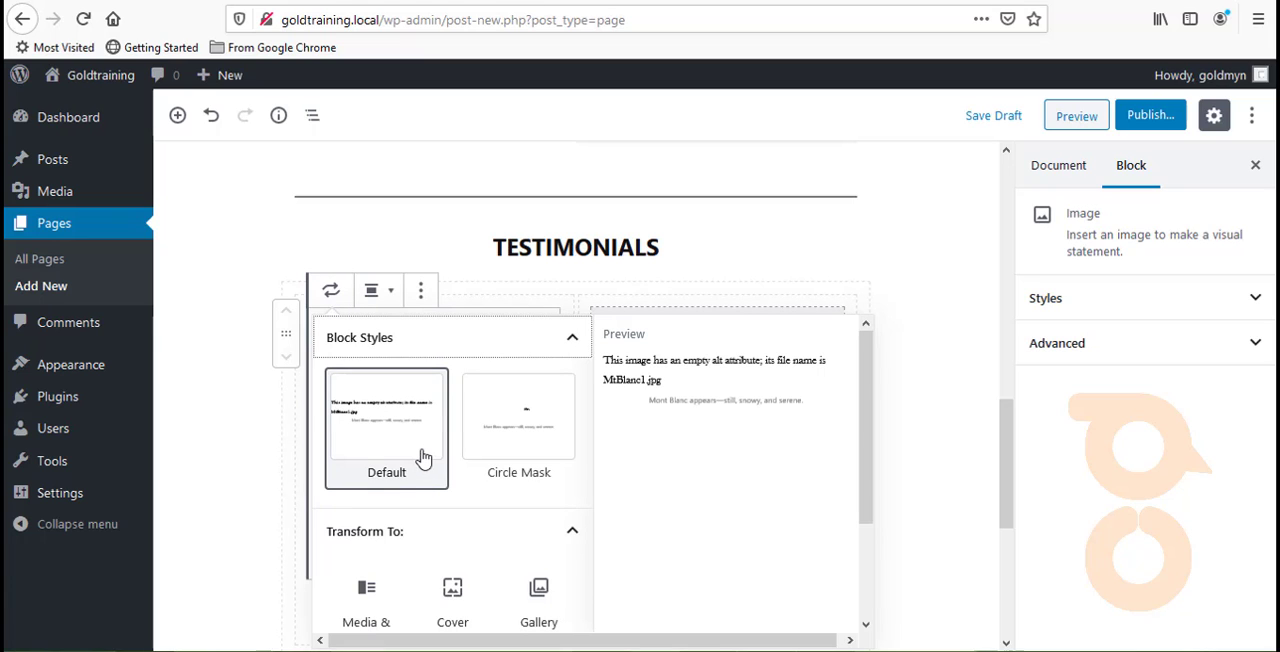
scroll(422, 456, "down", 2)
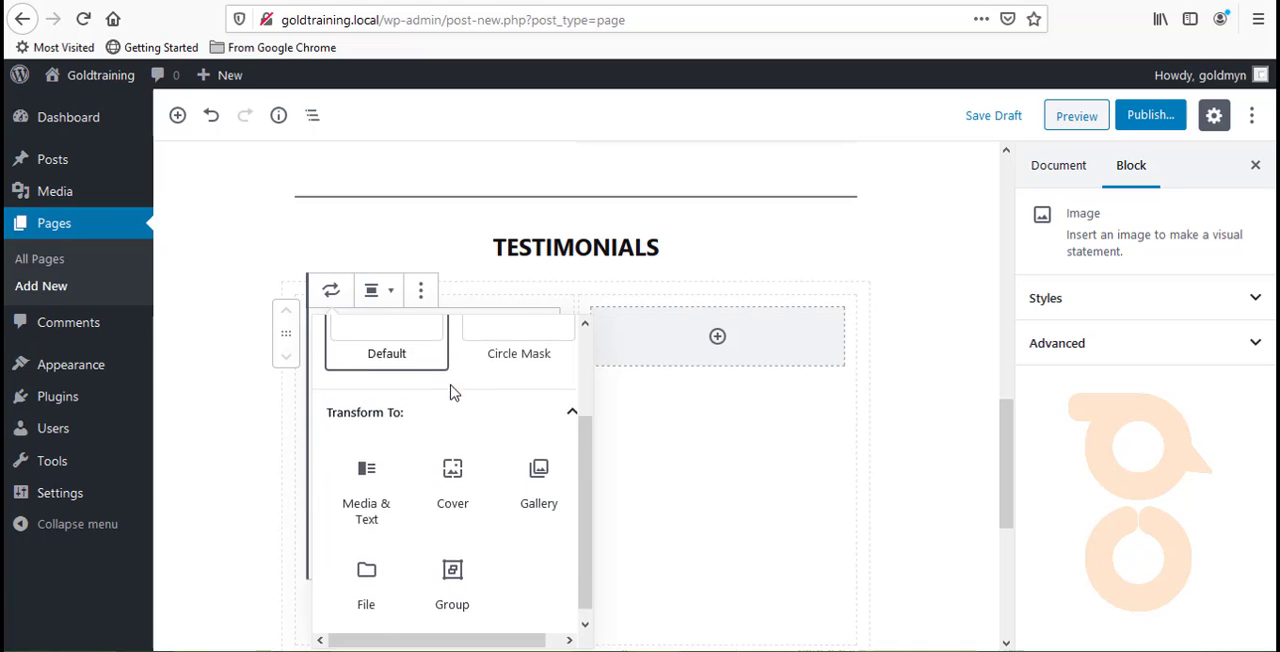
scroll(452, 392, "up", 1)
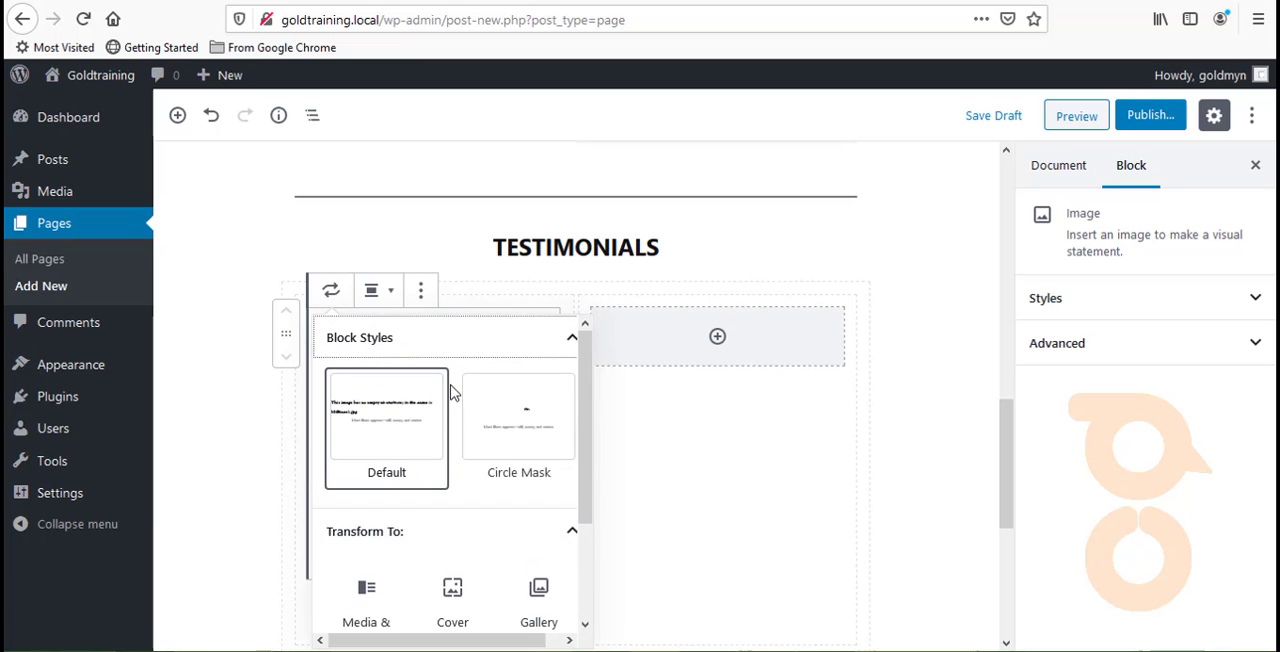
mouse_move(468, 430)
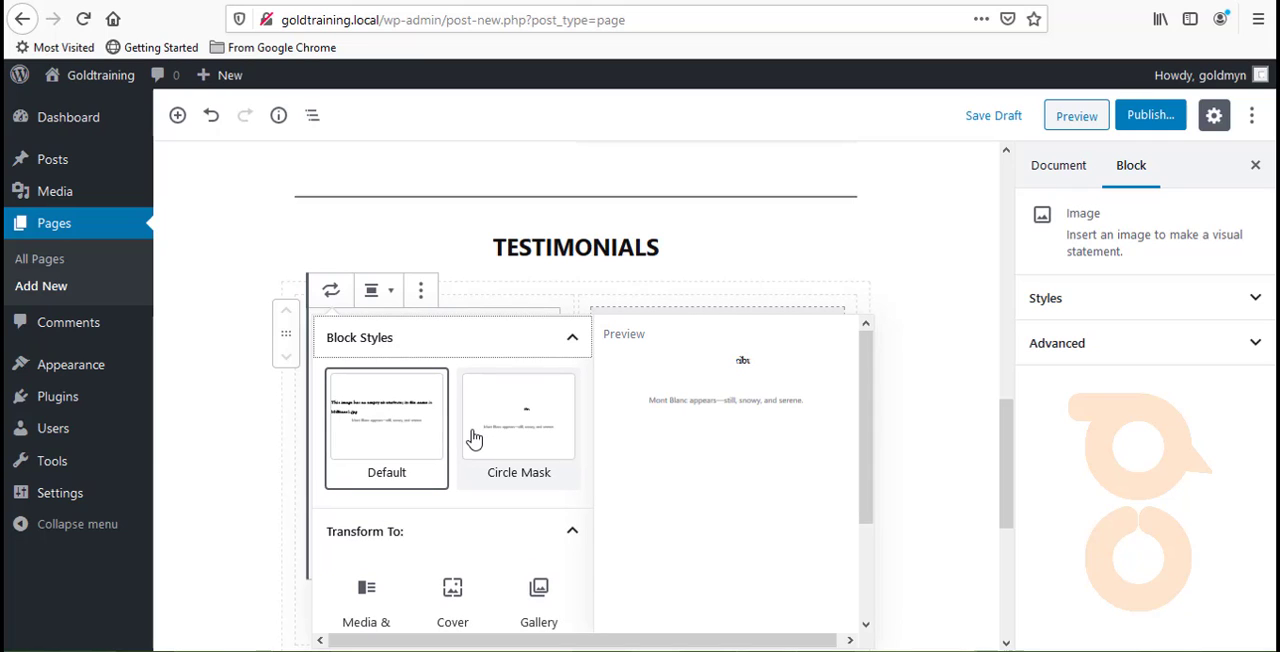
- Transform the Image block in the first Testimonials column into a Cover block and show its advanced settings
left_click(479, 345)
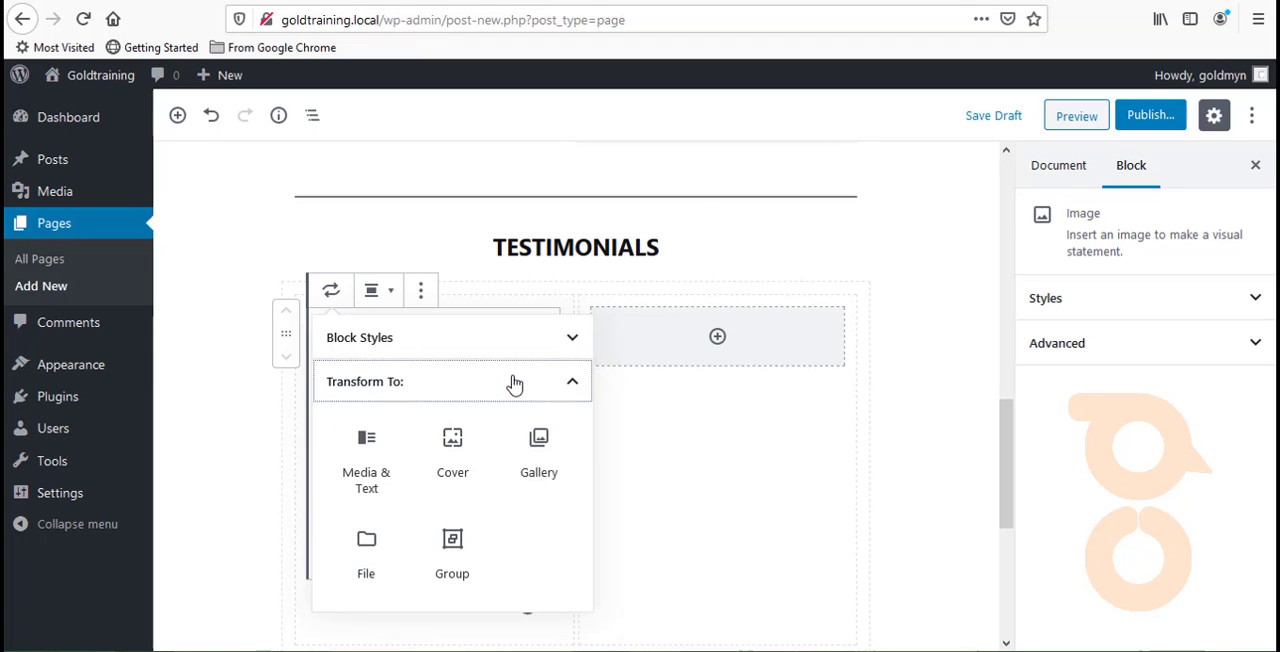
left_click(508, 383)
left_click(487, 382)
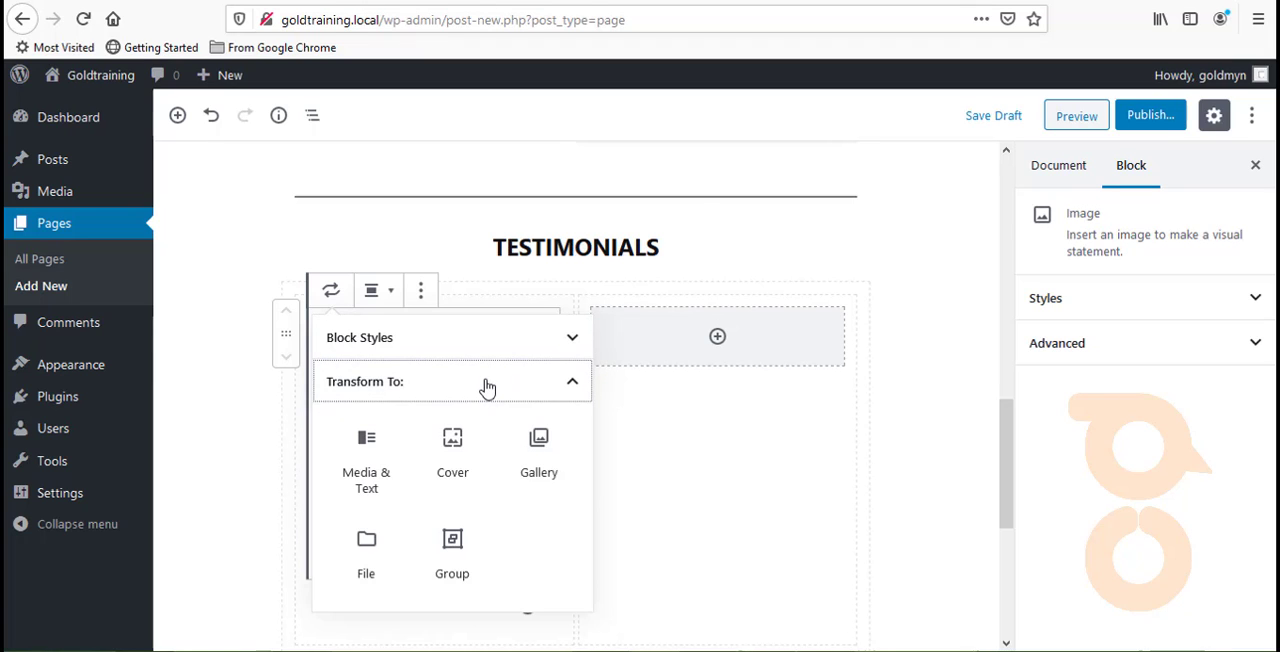
left_click(445, 460)
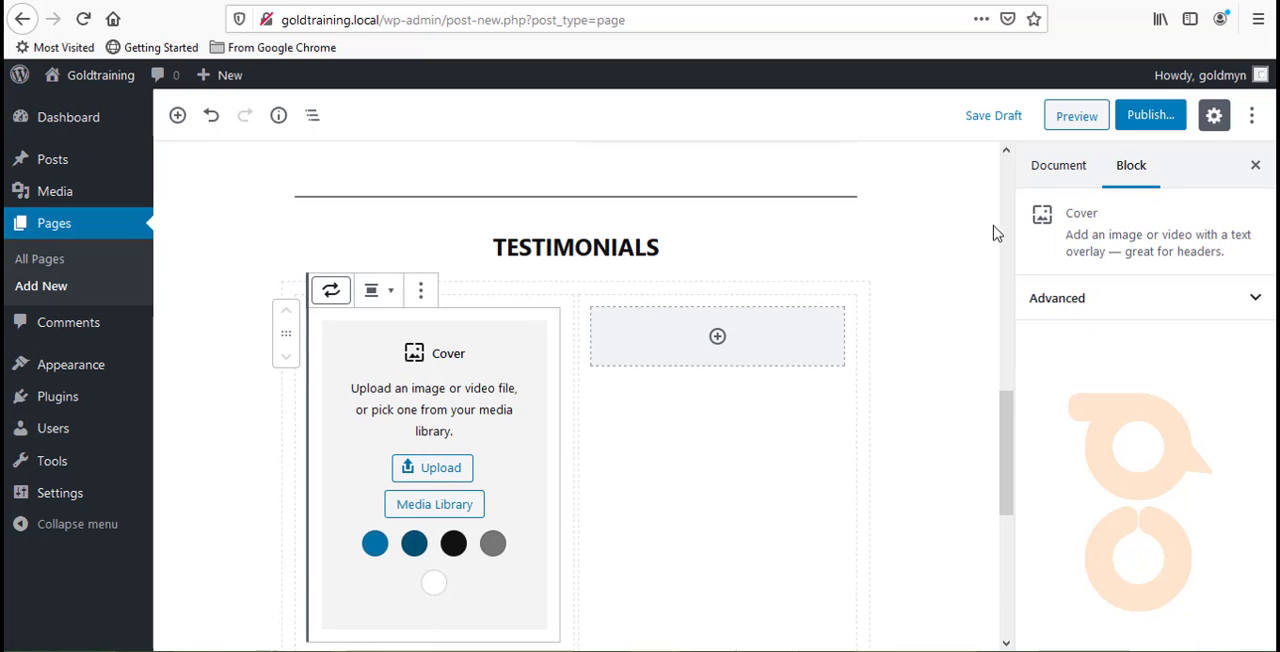
left_click(1035, 292)
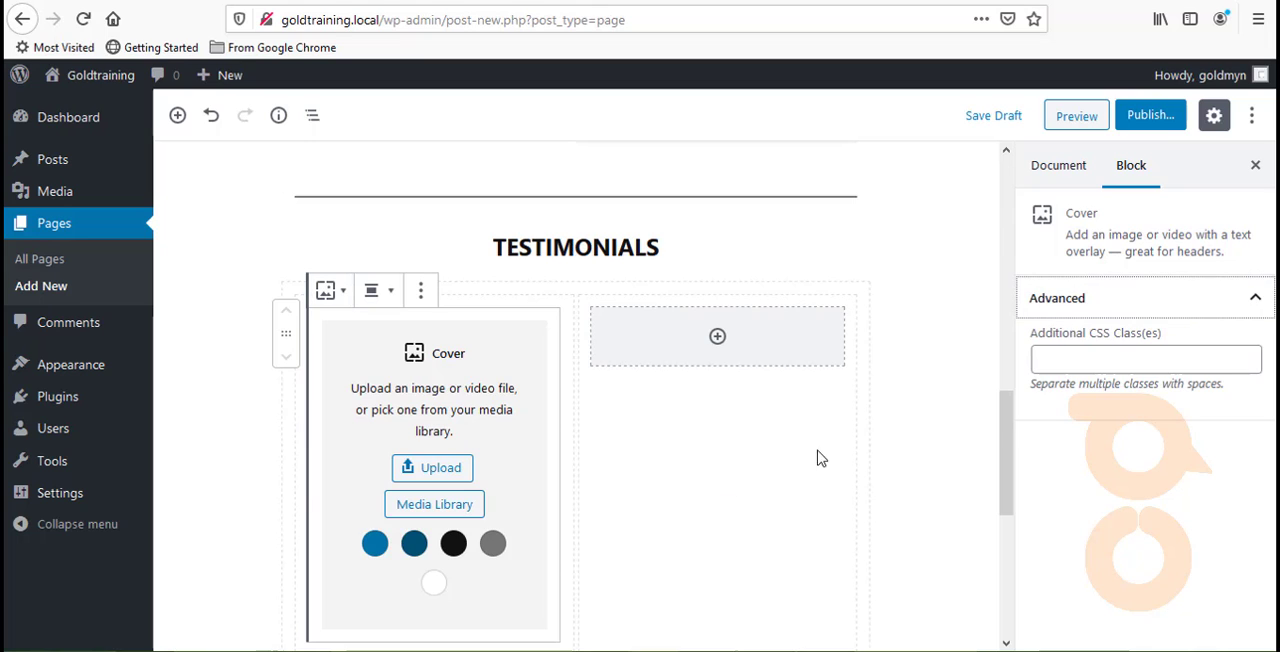
- Insert a Cover block from the Most Used blocks into the second column of the Testimonials section
left_click(607, 332)
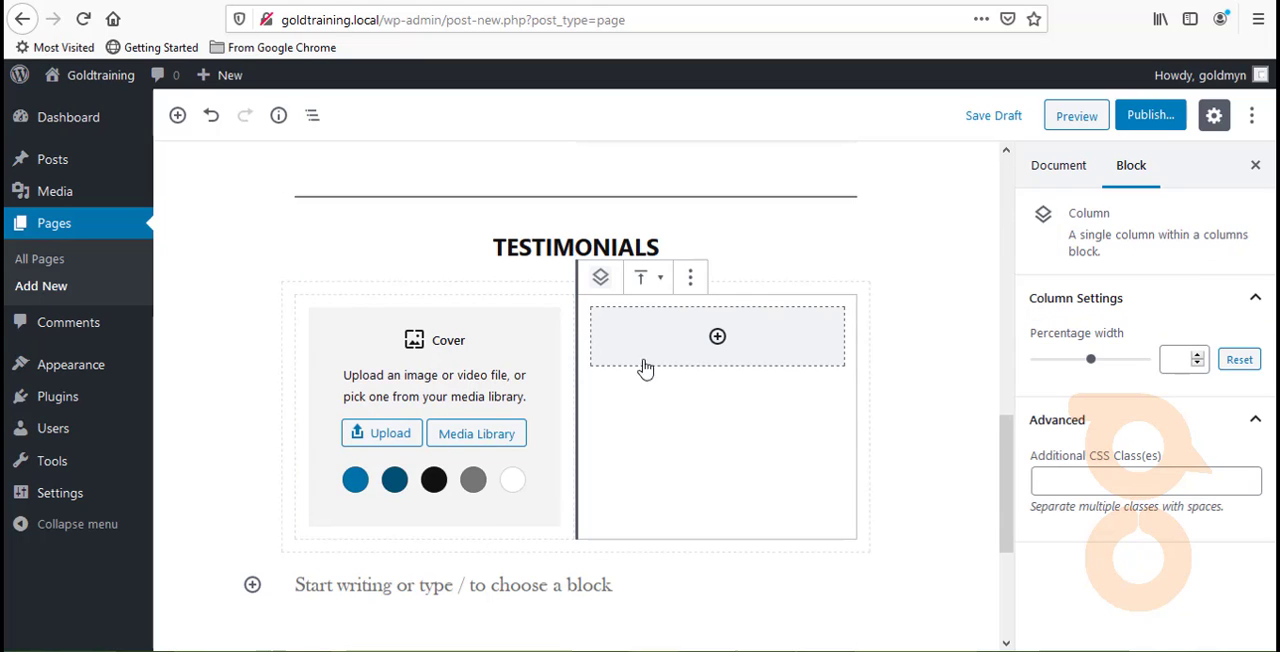
left_click(717, 337)
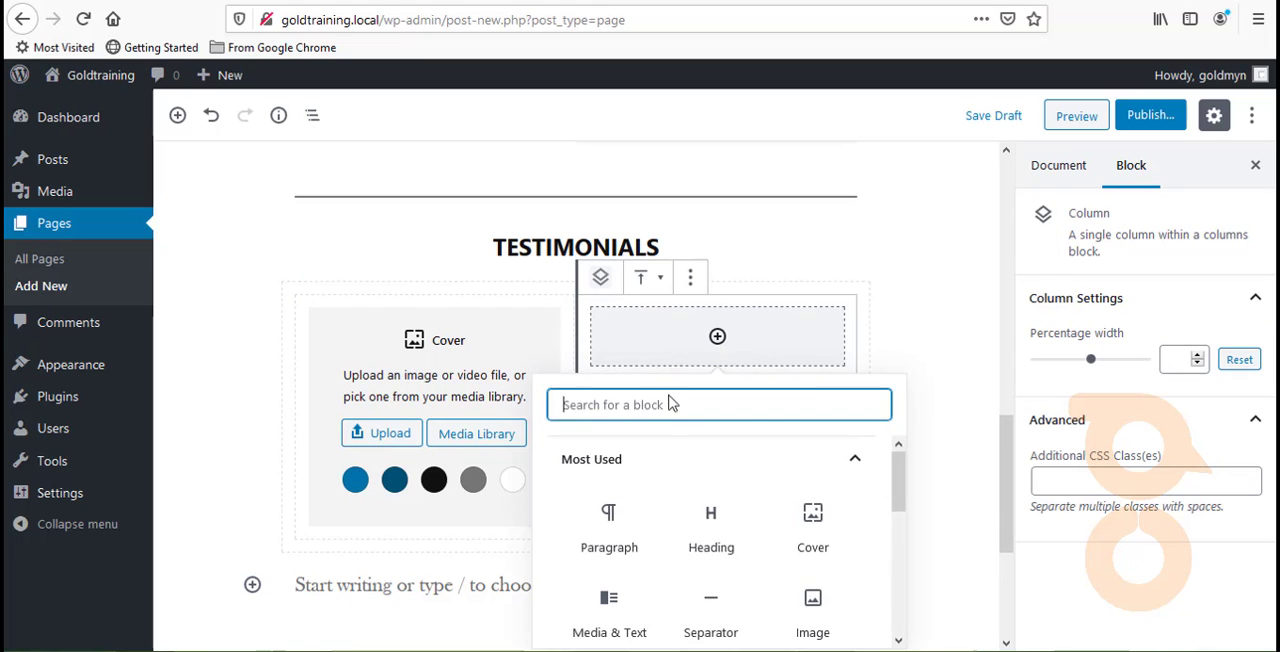
left_click(808, 542)
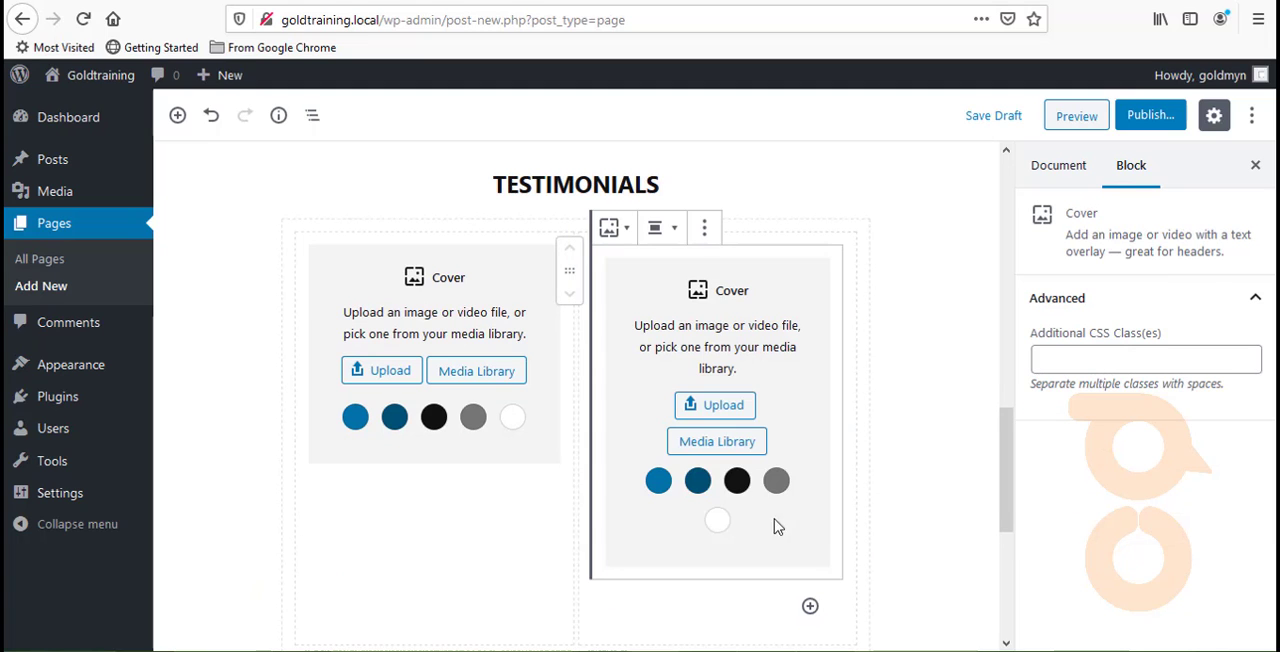
- Set the vertical alignment of the first Testimonials column to Vertically Align Top
left_click(564, 518)
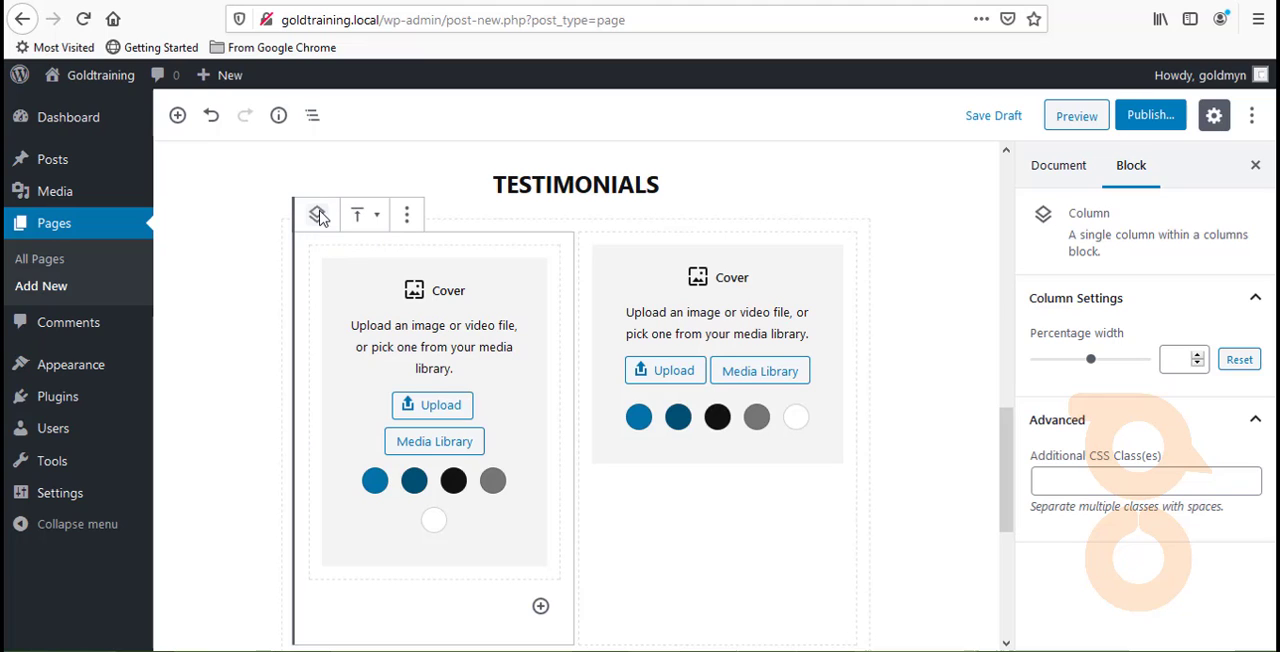
left_click(365, 215)
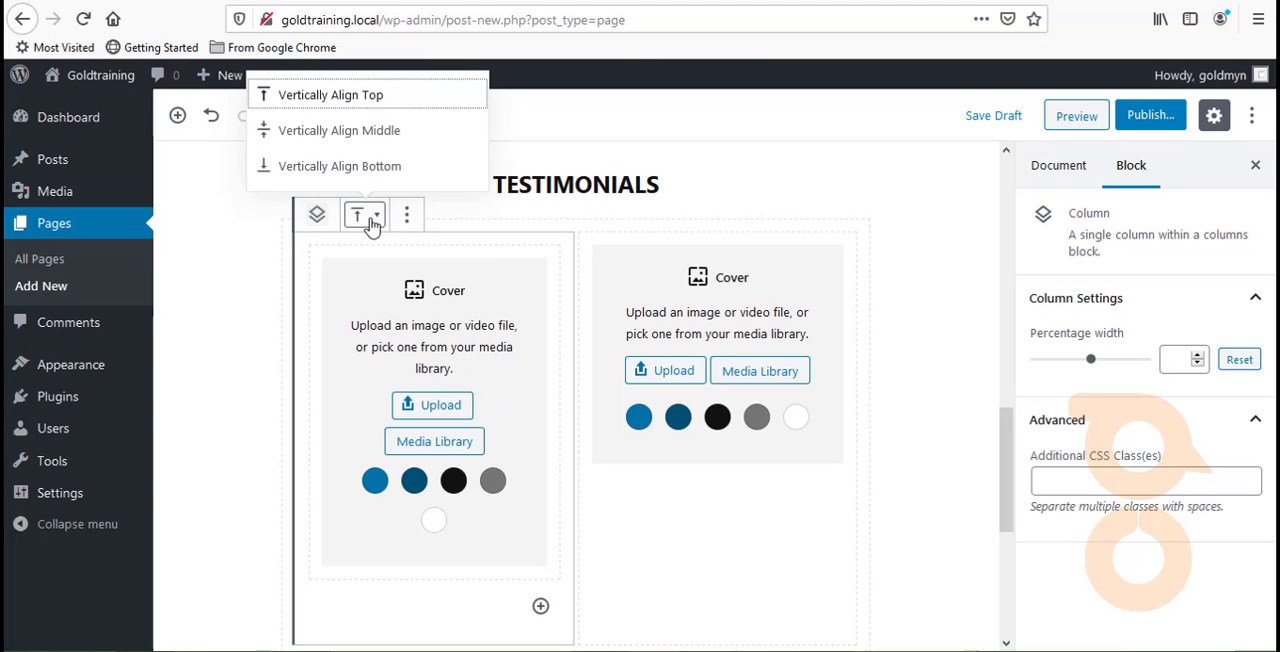
left_click(367, 216)
left_click(367, 216)
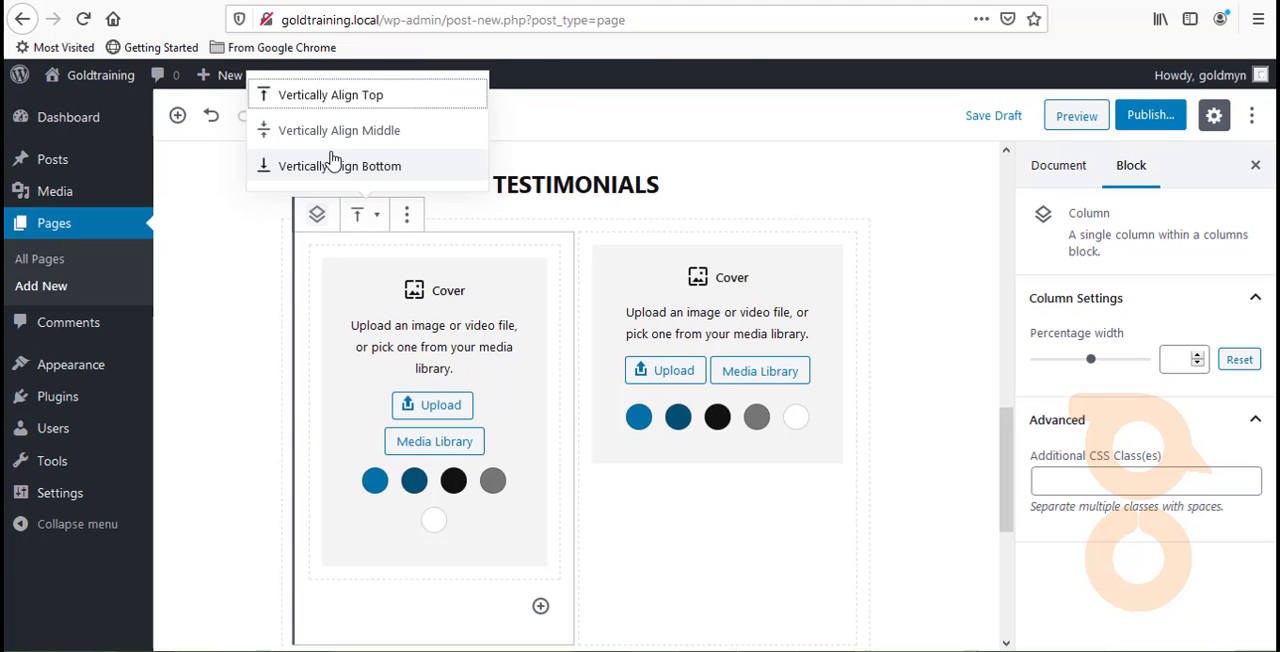
left_click(332, 98)
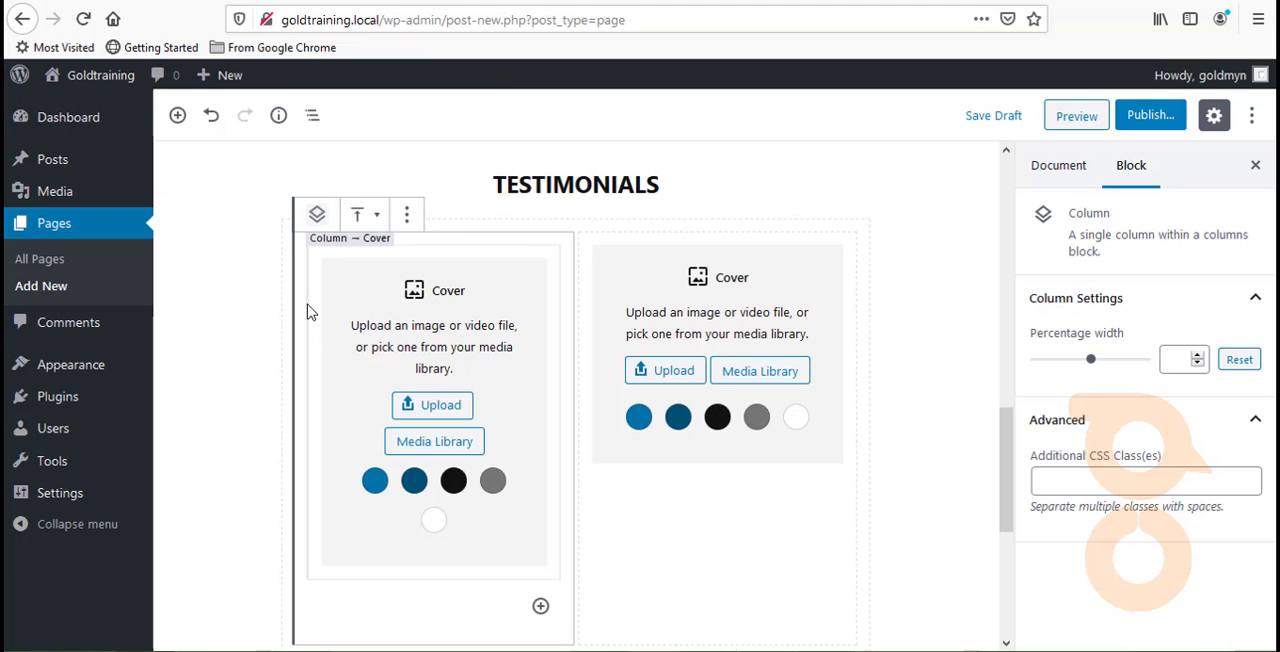
left_click(406, 216)
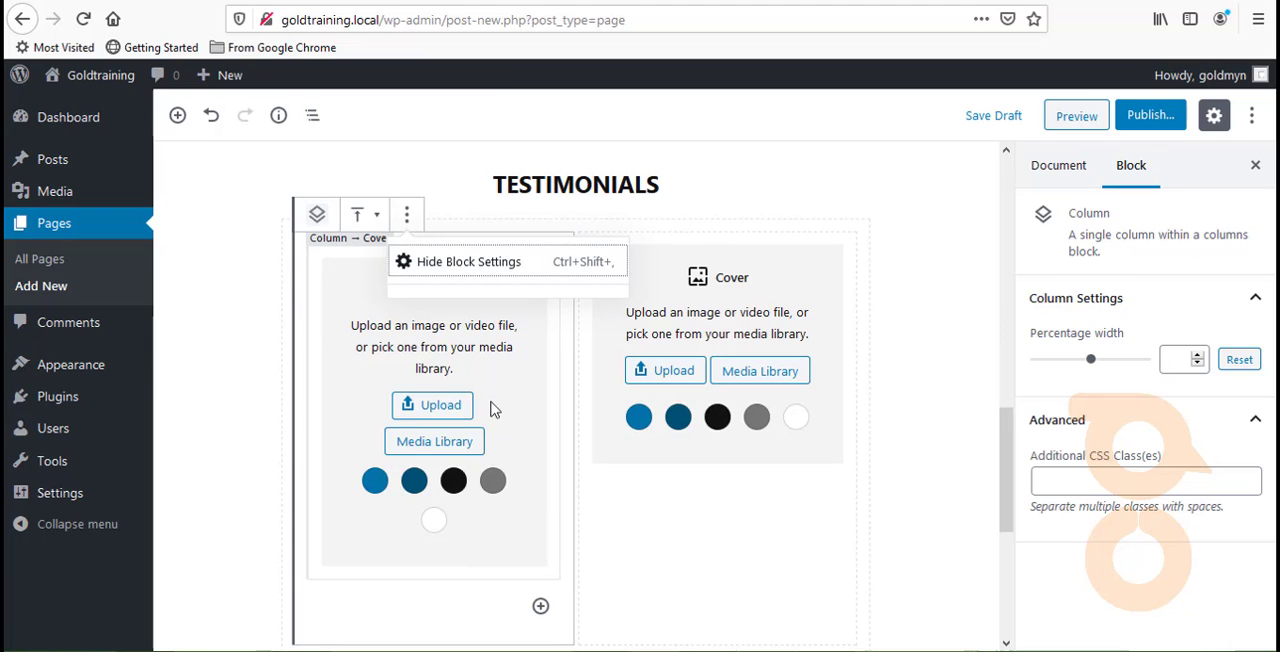
- Transform the Cover blocks in both Testimonials columns into Image blocks
left_click(362, 344)
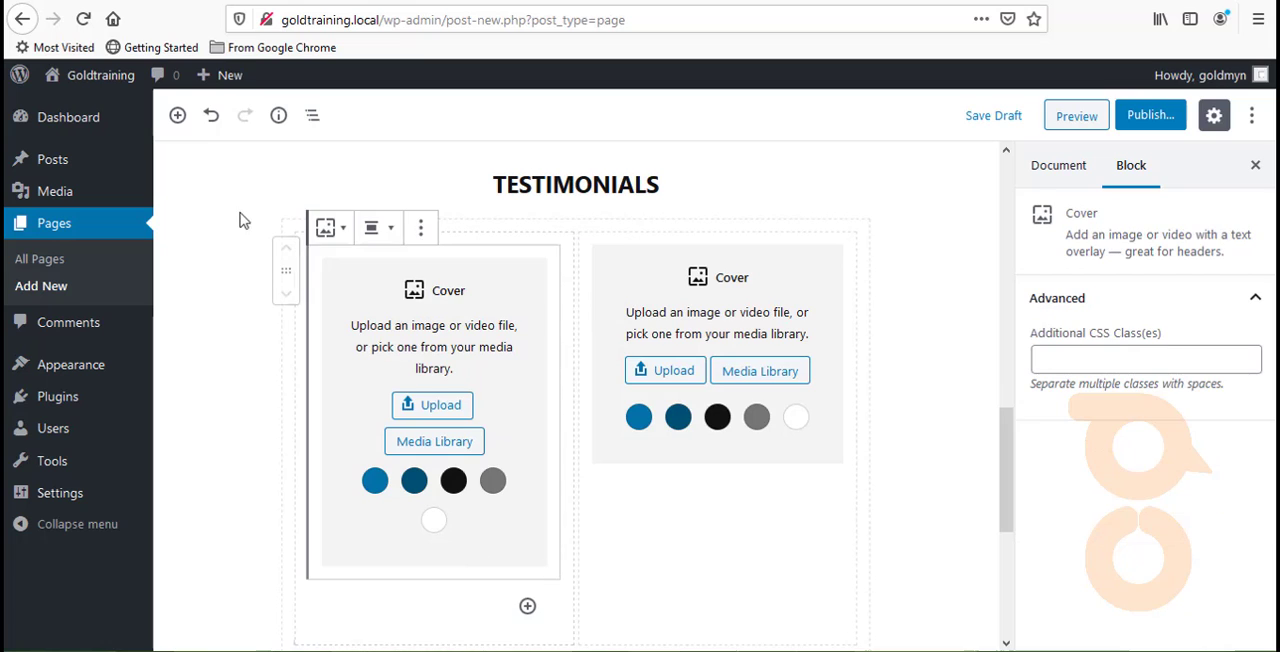
left_click(333, 230)
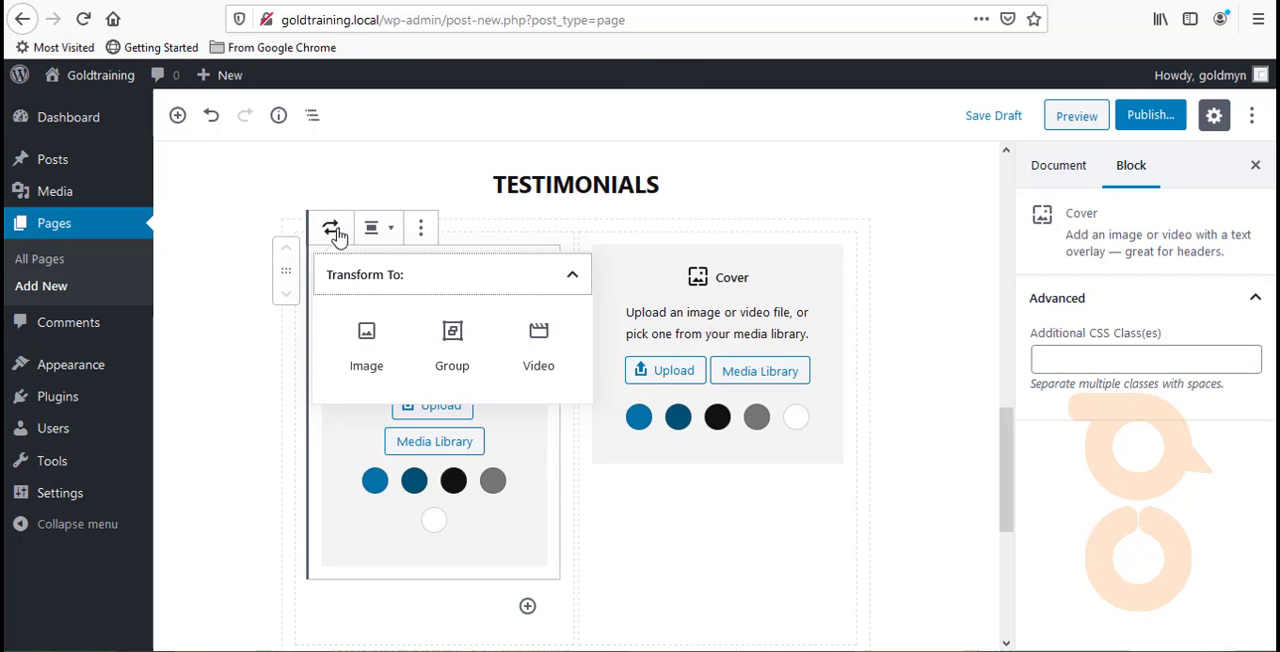
left_click(366, 345)
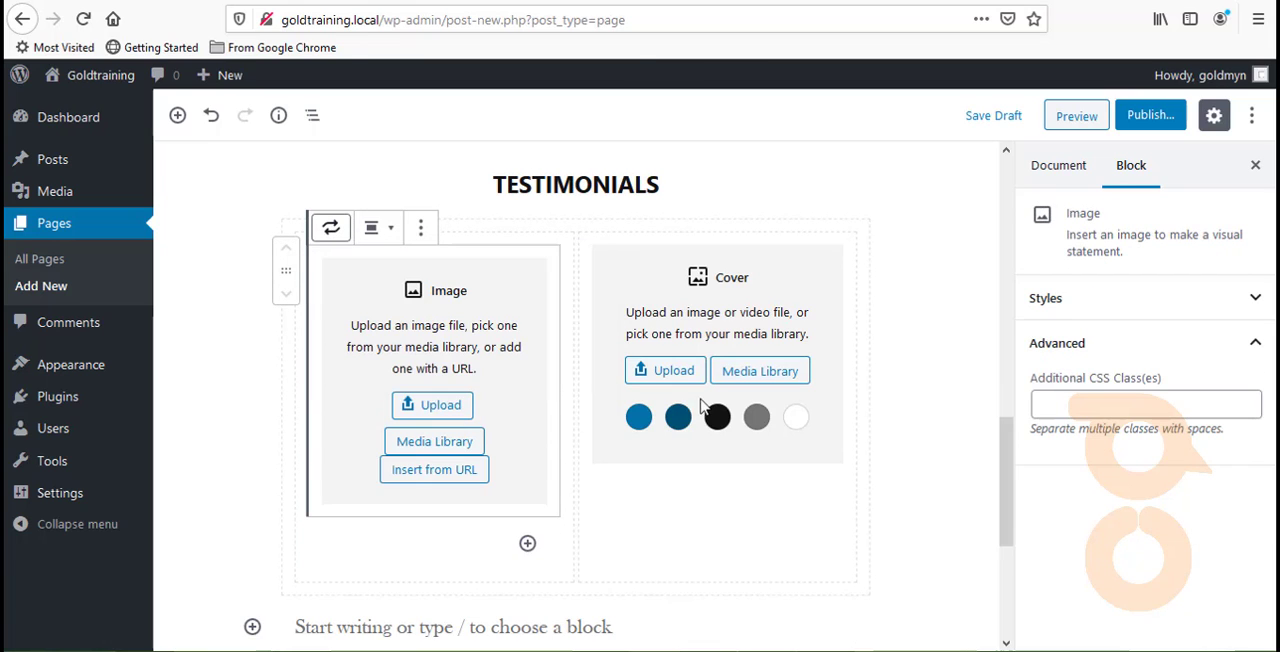
left_click(629, 249)
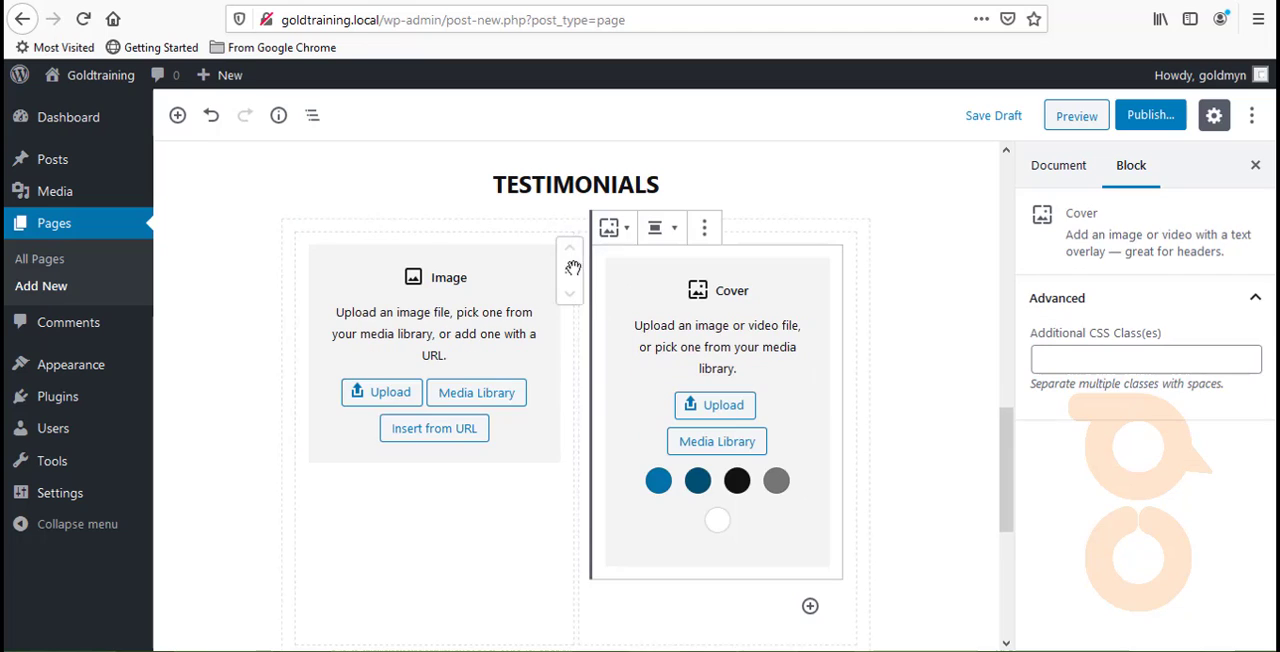
left_click(614, 227)
left_click(649, 343)
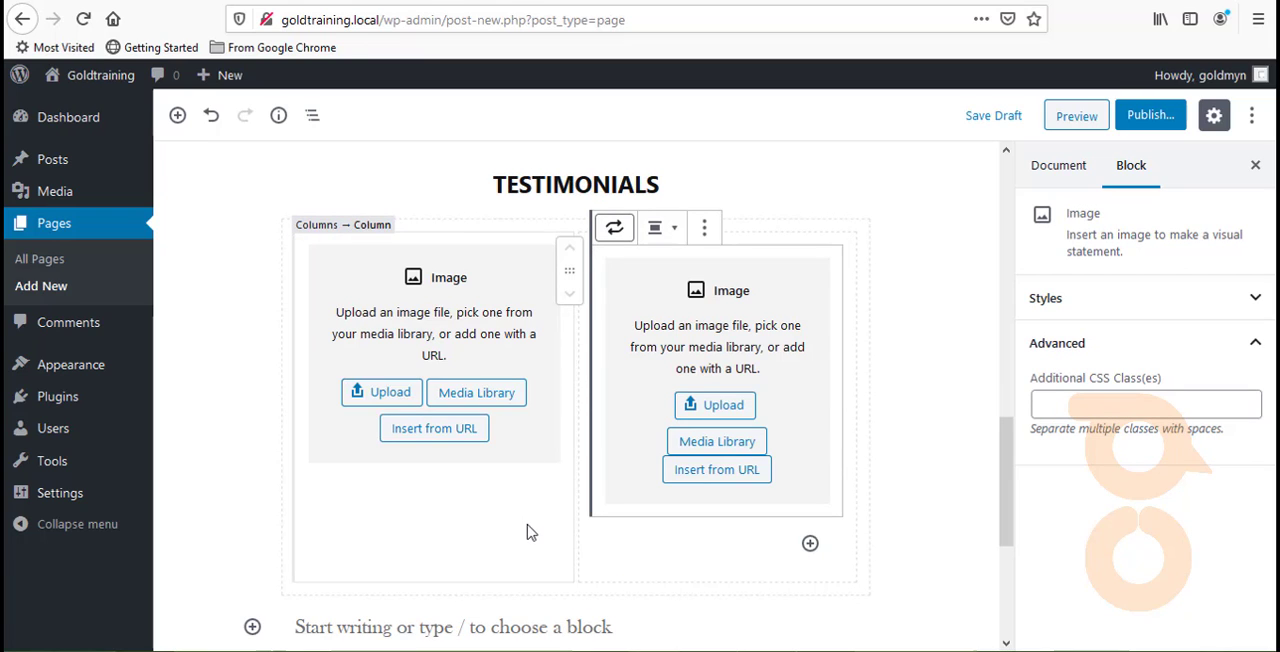
- Insert a Heading block below the image in the first Testimonials column, try level H5, and set it to H6
left_click(440, 525)
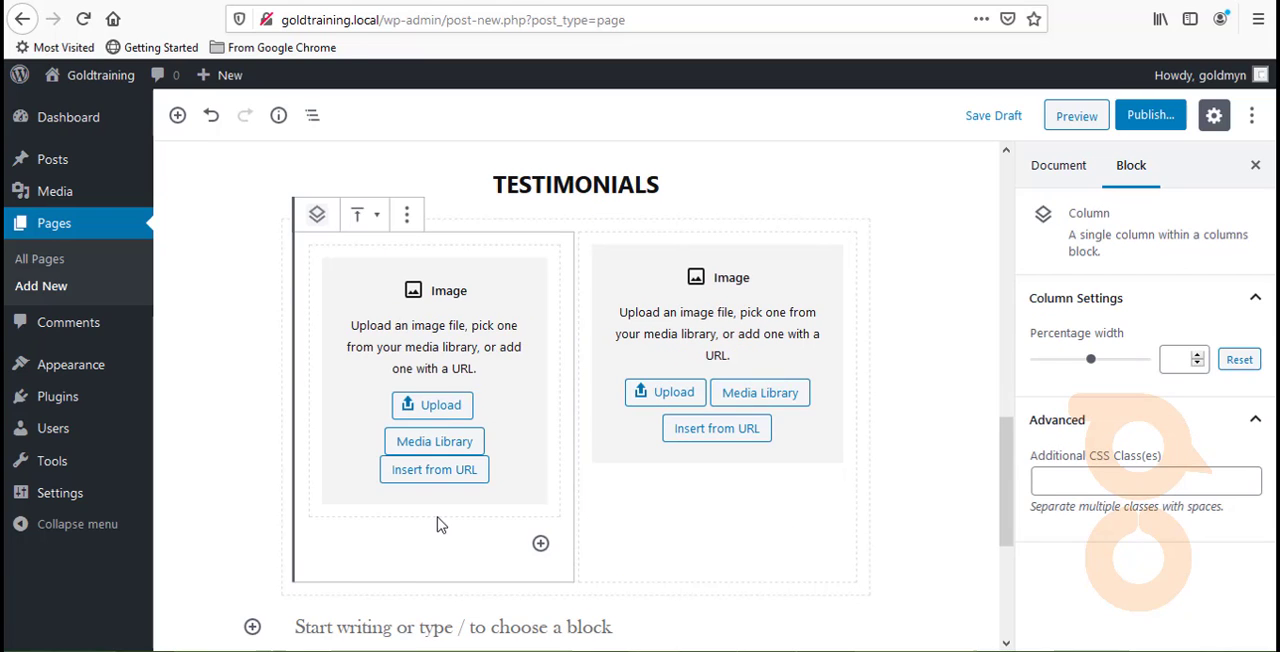
left_click(541, 542)
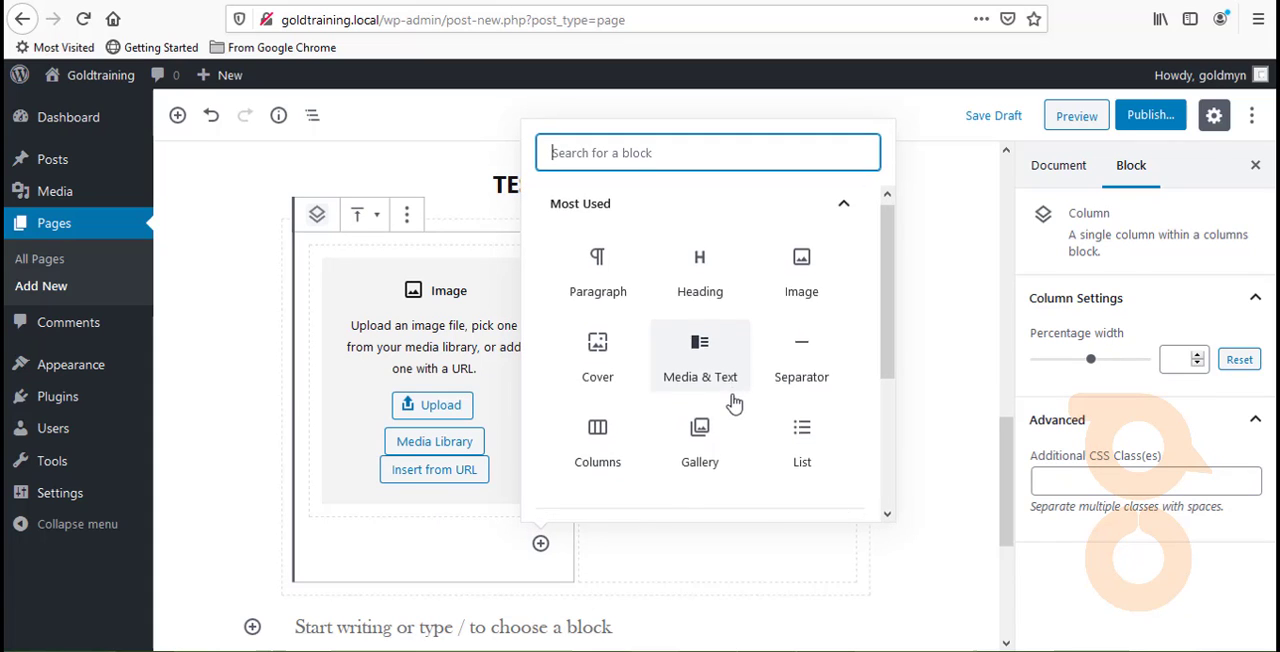
scroll(733, 400, "down", 2)
scroll(733, 400, "up", 2)
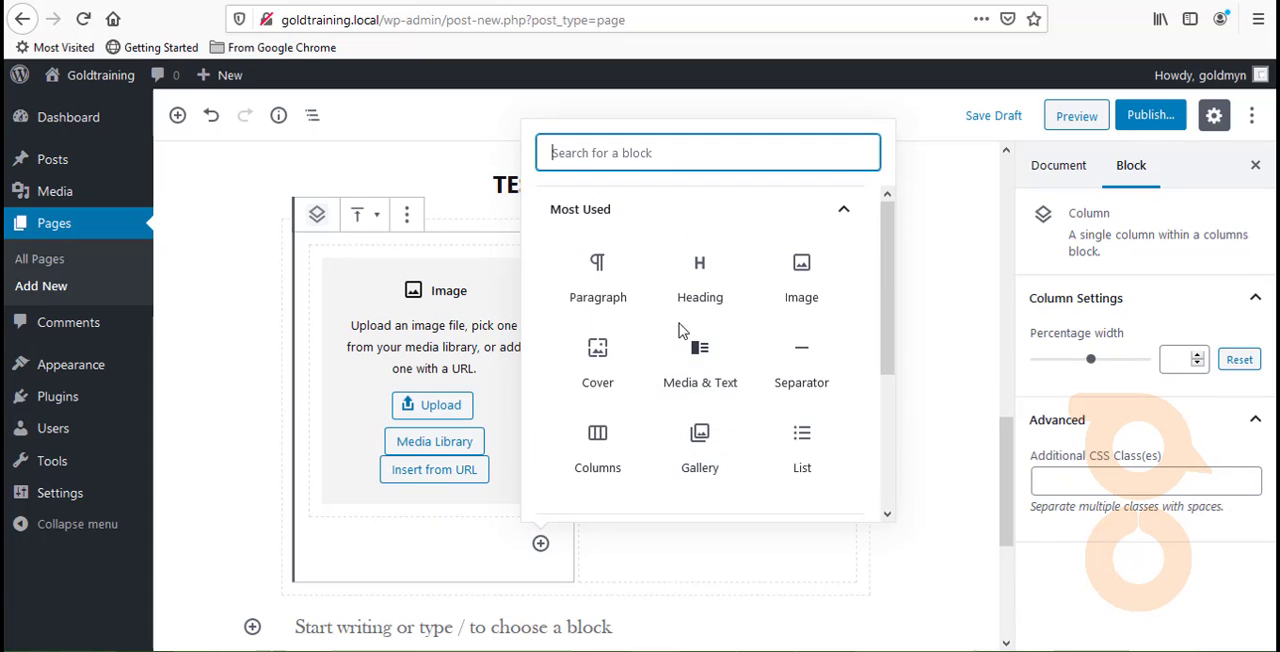
left_click(688, 287)
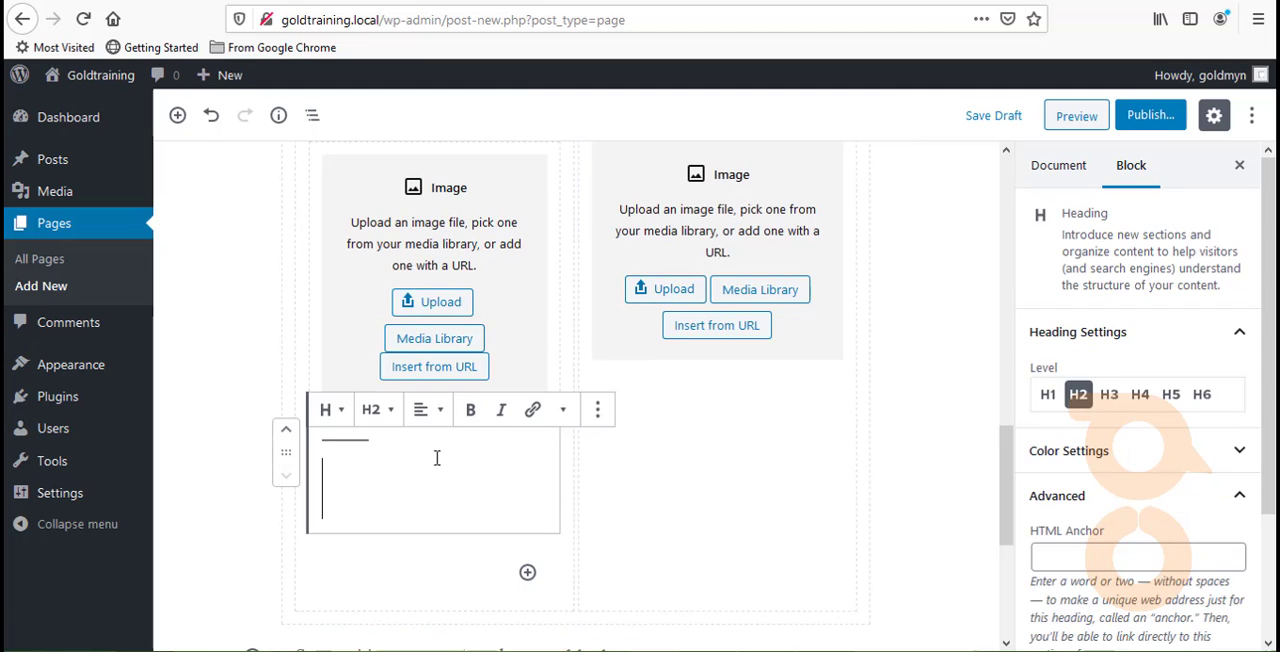
left_click(1200, 393)
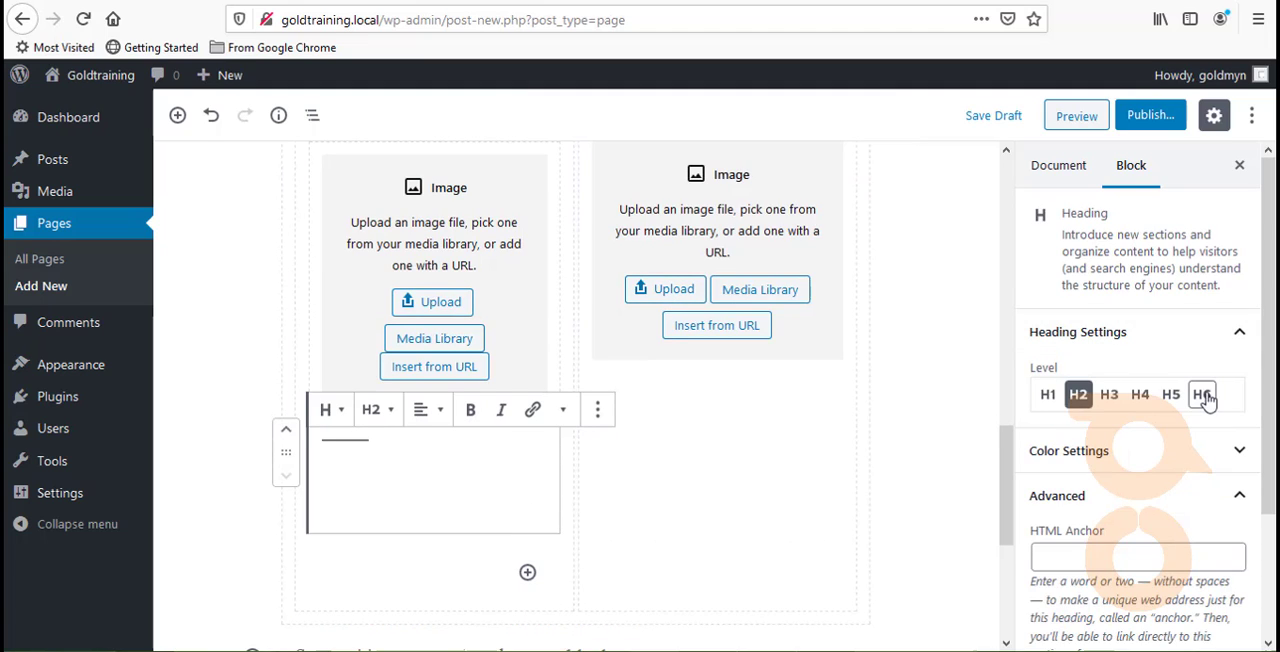
left_click(346, 449)
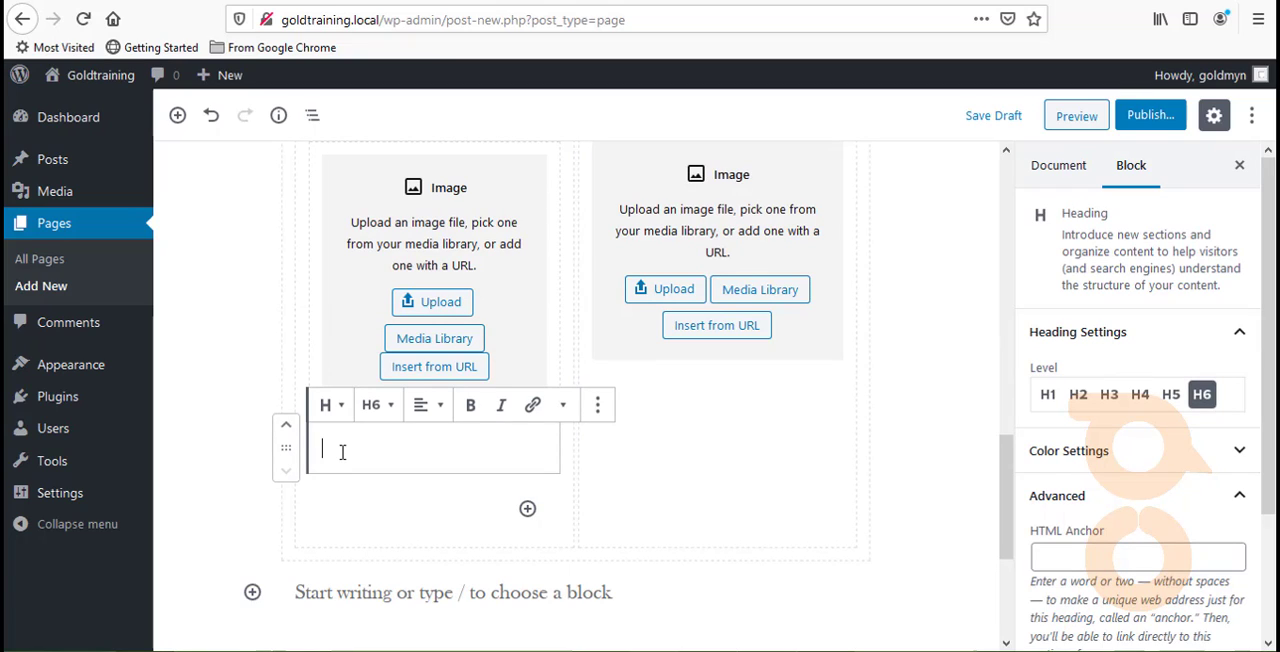
left_click(1172, 395)
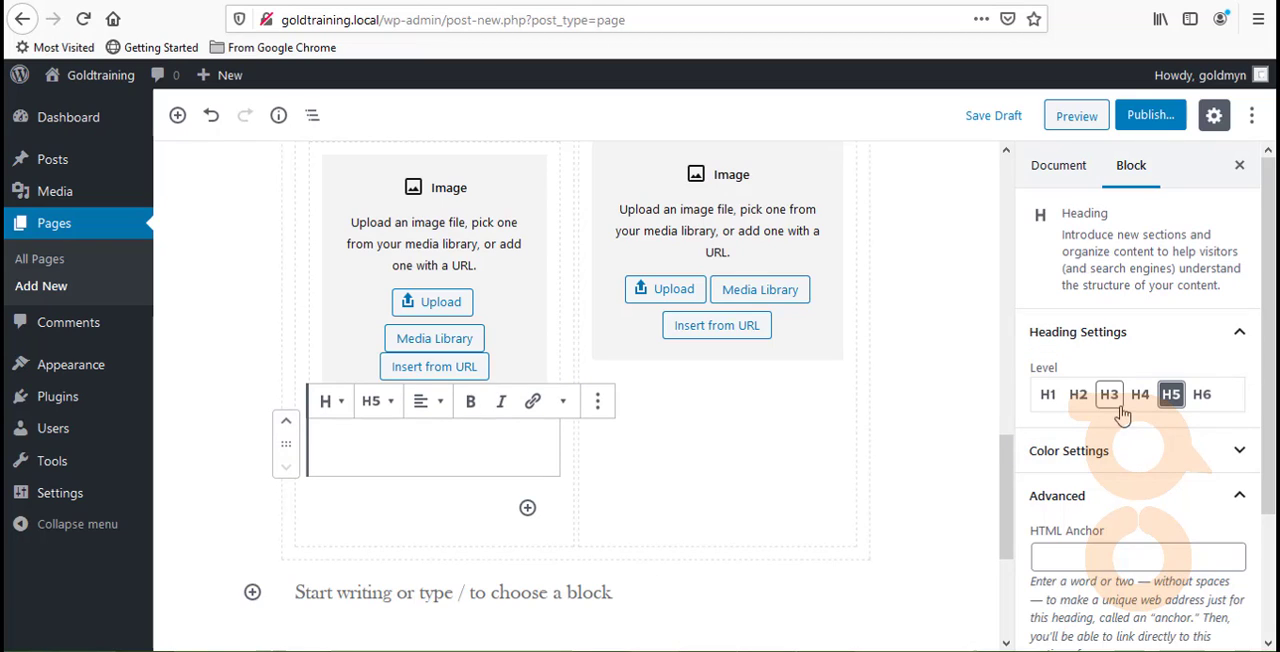
left_click(1195, 396)
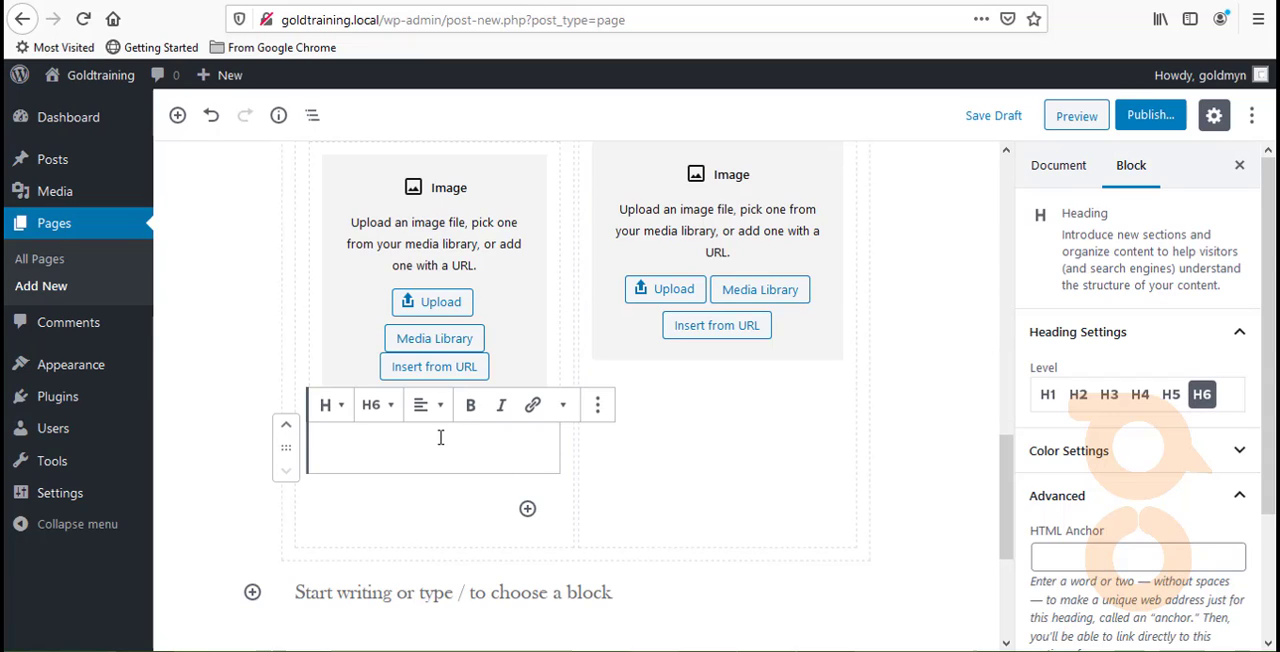
- Enter the testimonial giver's full name in capitals as the first column's heading and center its text
type("sus")
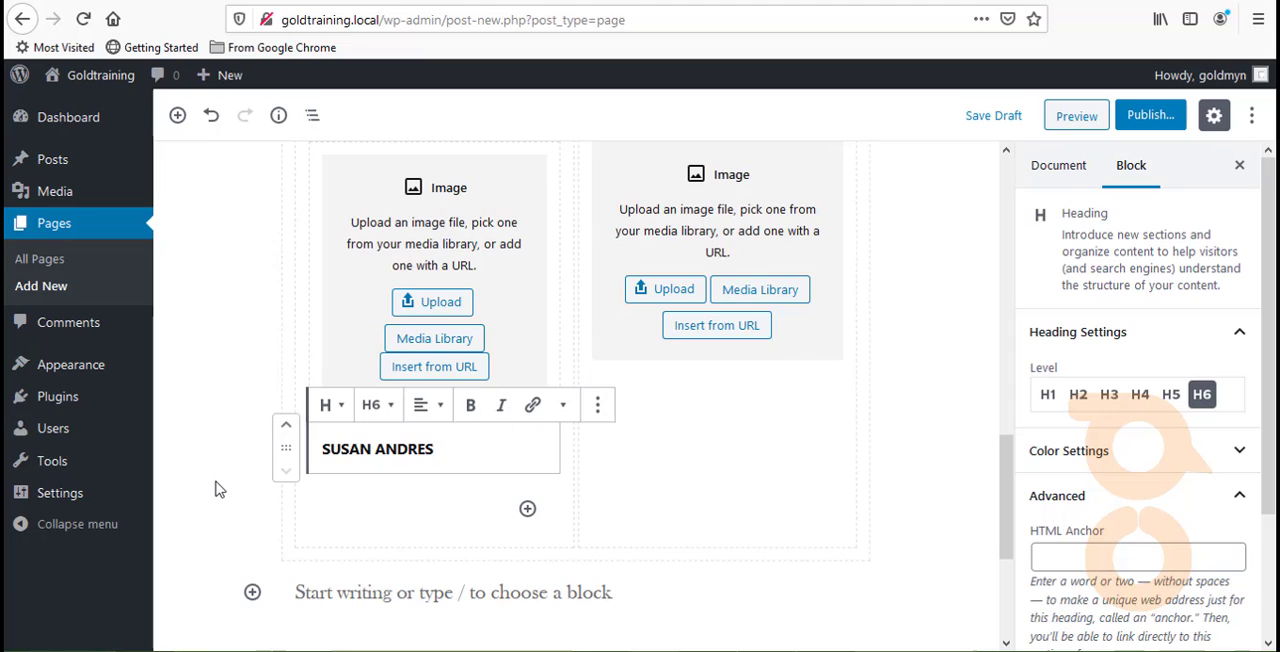
left_click(424, 412)
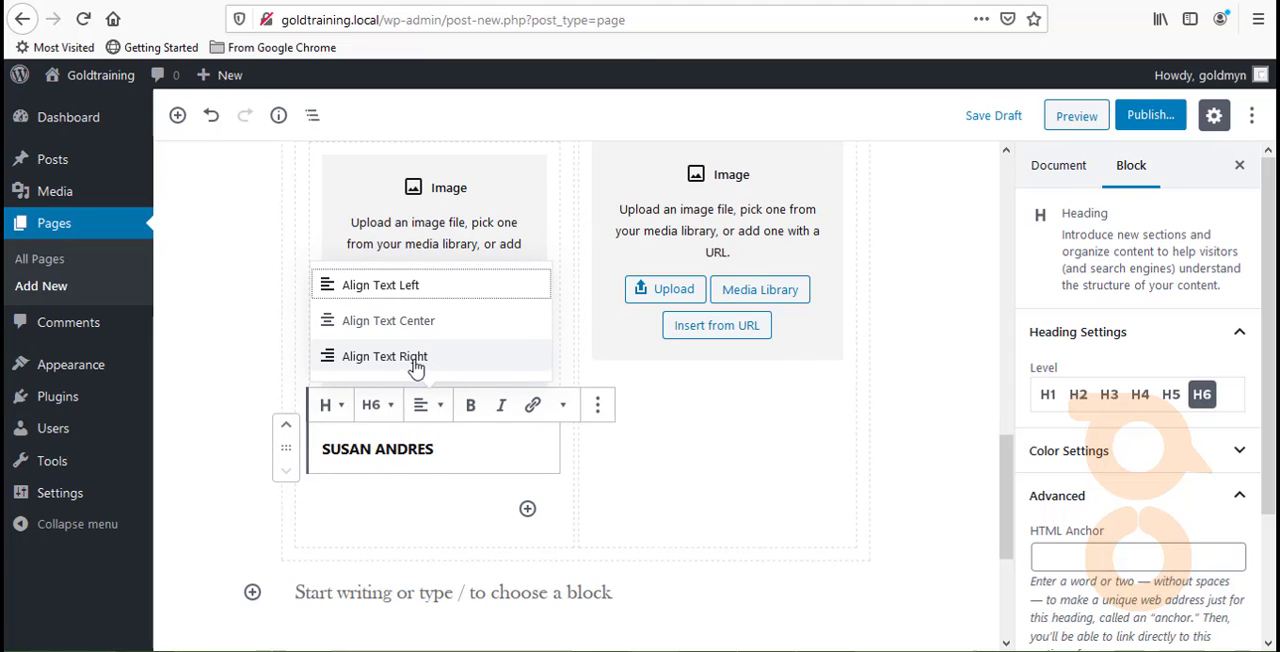
left_click(413, 322)
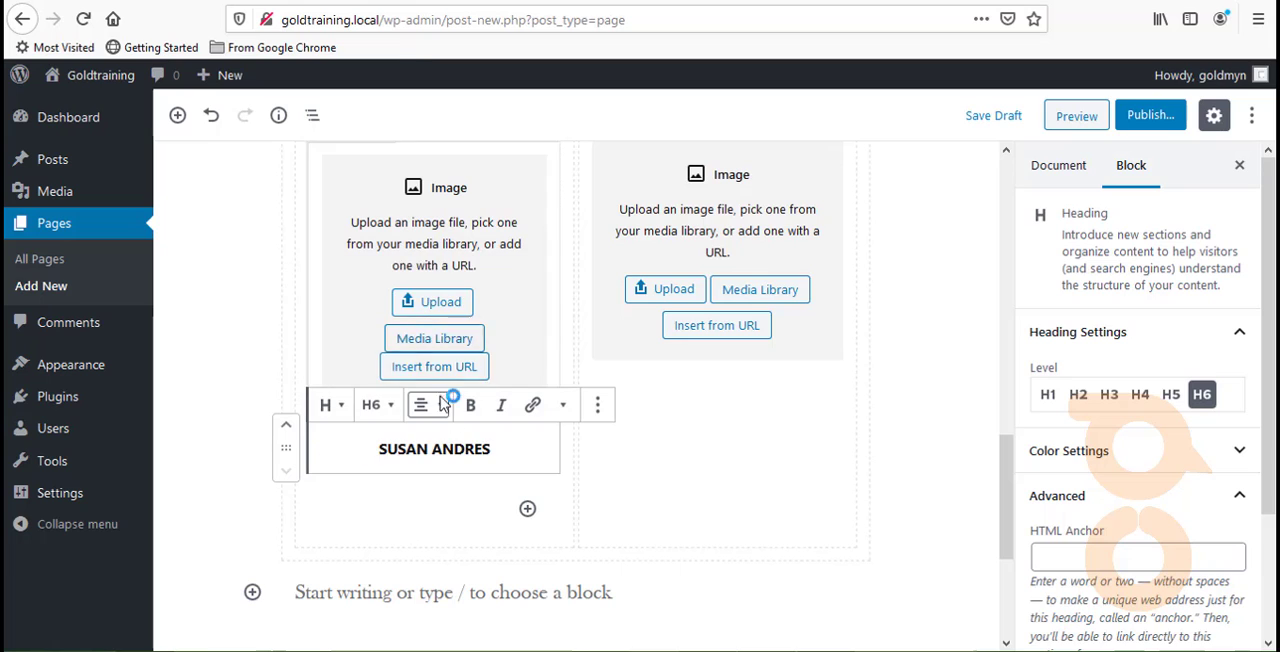
- Insert a Heading block below the image in the second Testimonials column and set its level to H6
left_click(648, 430)
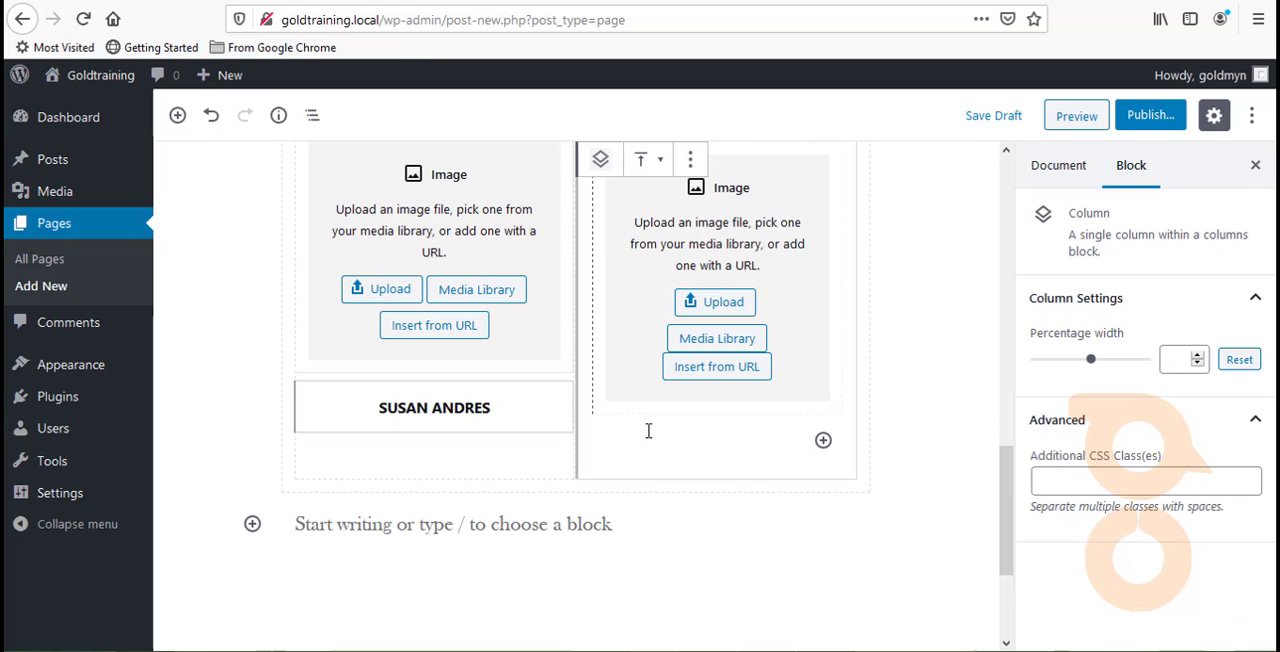
left_click(823, 441)
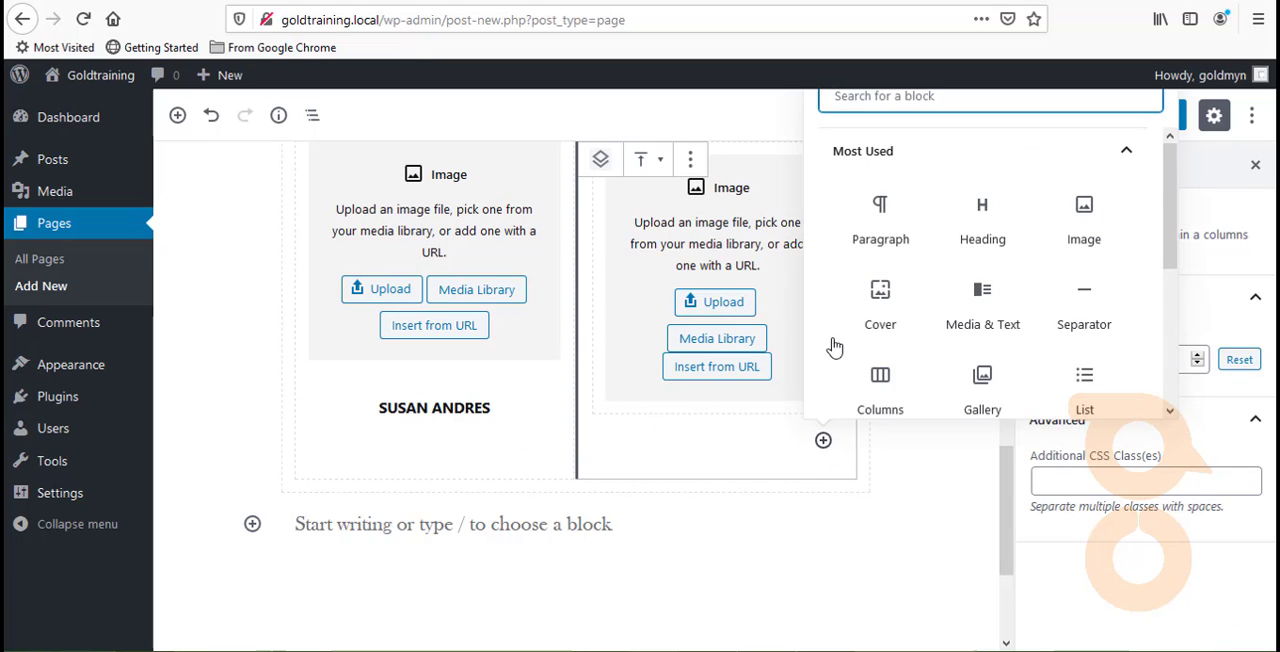
left_click(980, 222)
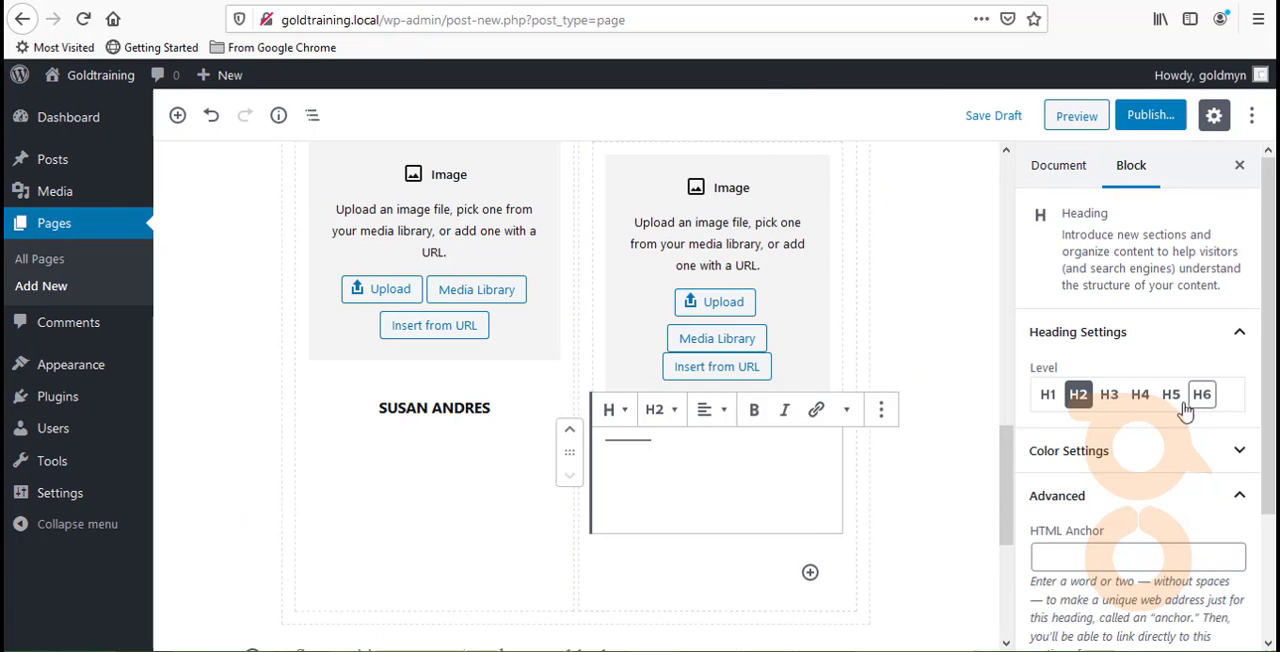
left_click(1201, 394)
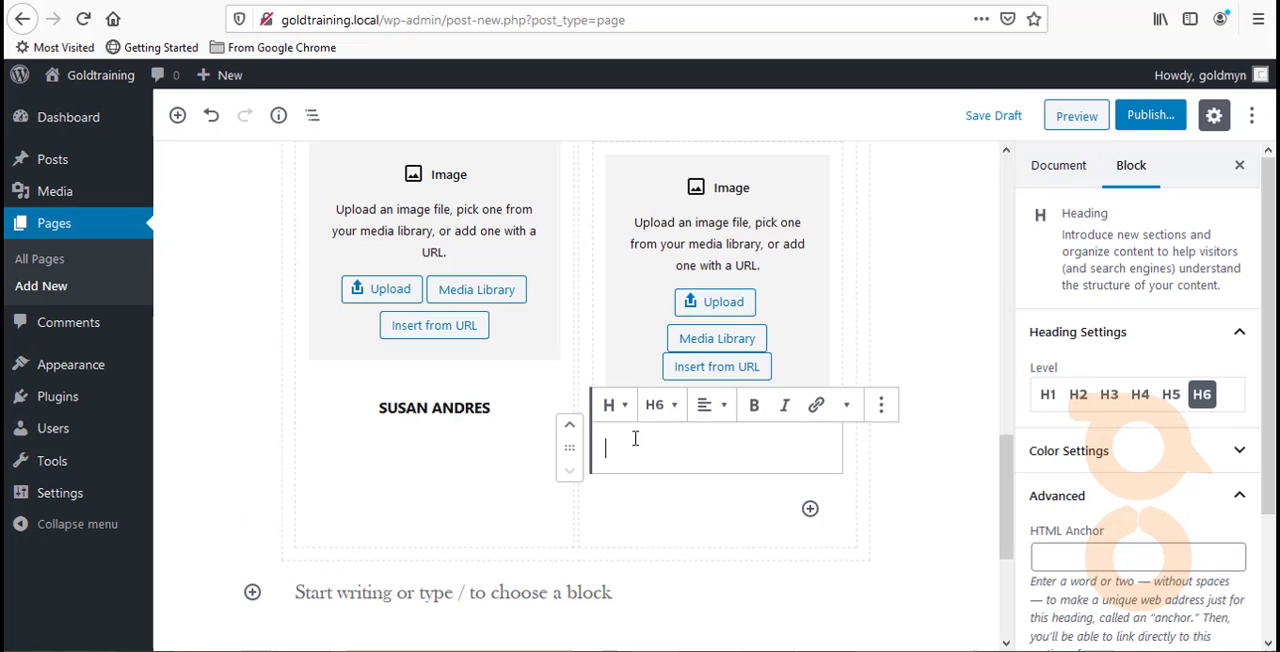
- Enter "BERNIE SANDERS" as the second Testimonials column's heading and center its text
type("BERNIE")
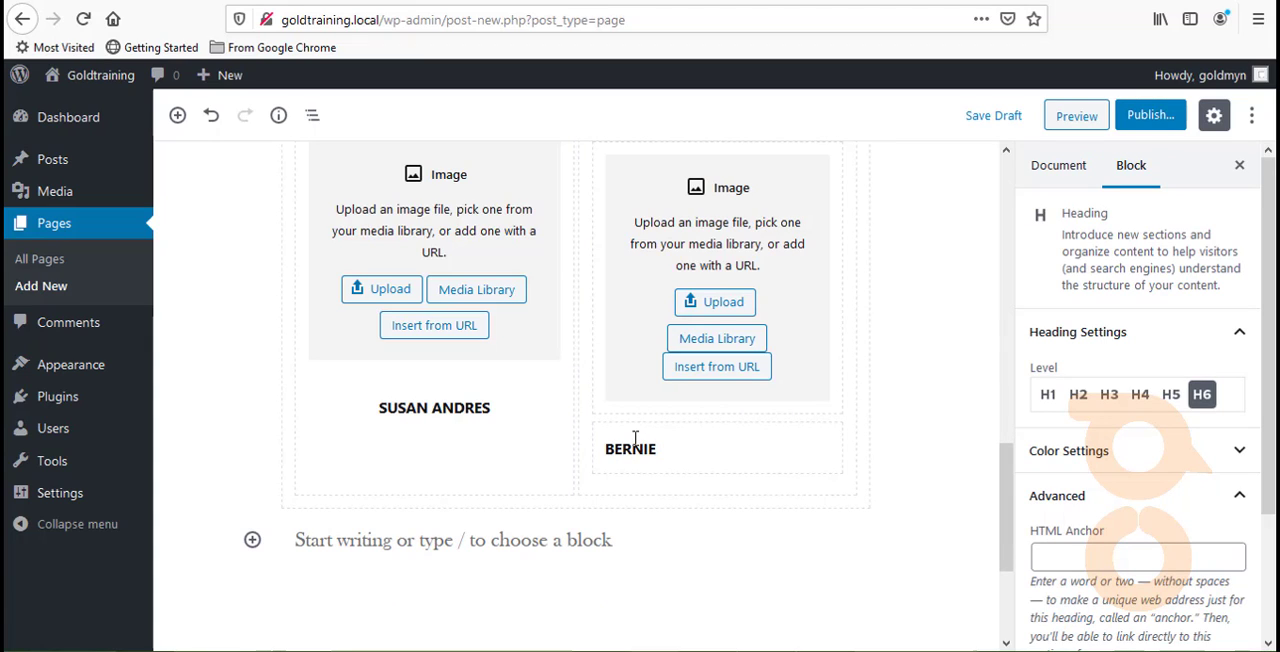
type(" SANDES=RS")
key("BackSpace")
key("BackSpace")
key("BackSpace")
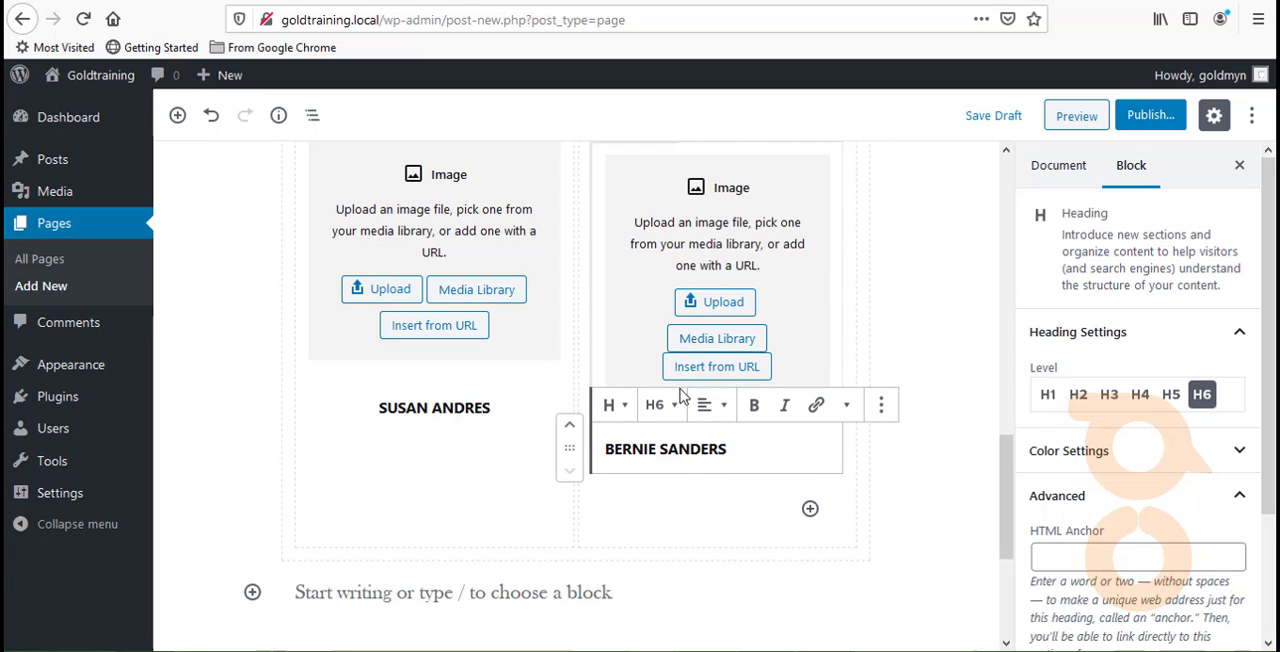
left_click(713, 408)
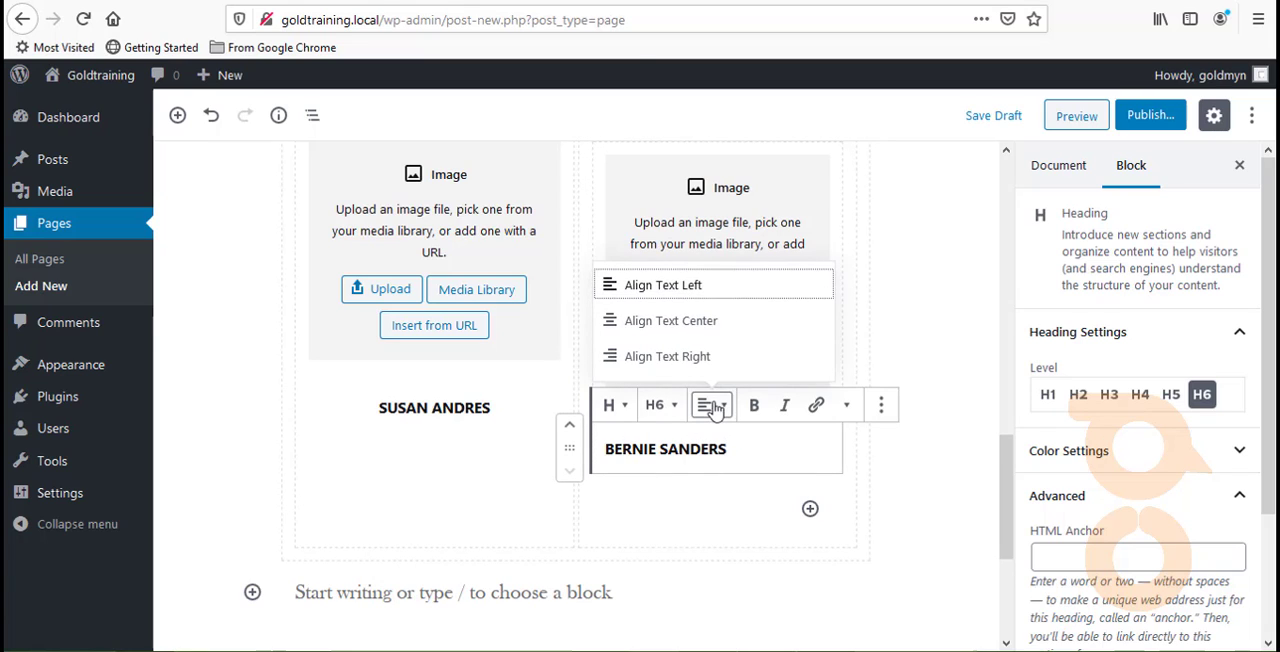
left_click(725, 325)
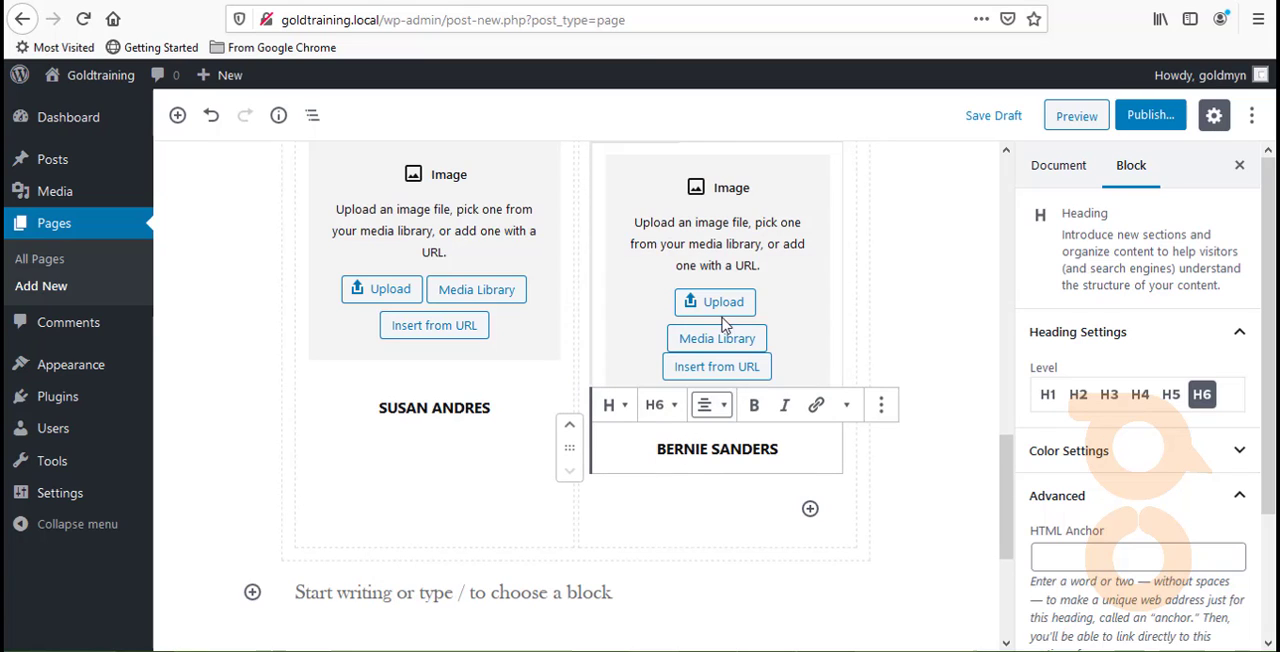
left_click(699, 485)
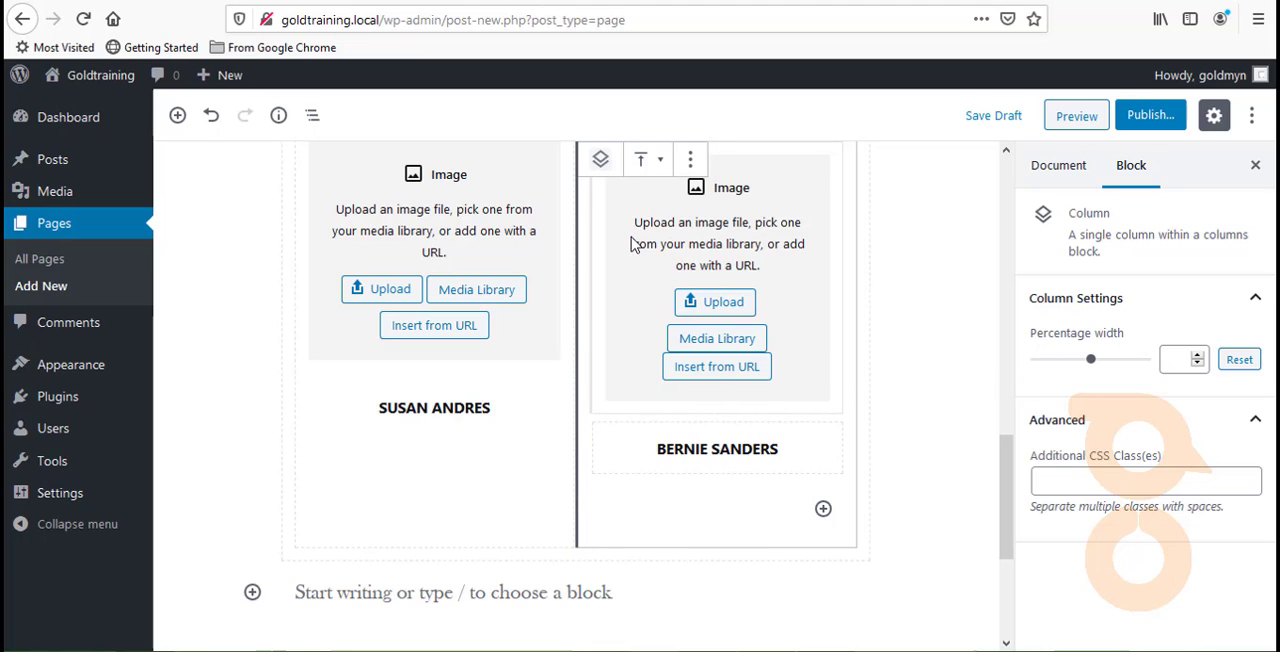
- Publish the Home page with public visibility and immediate timing, and copy its link
scroll(631, 243, "up", 3)
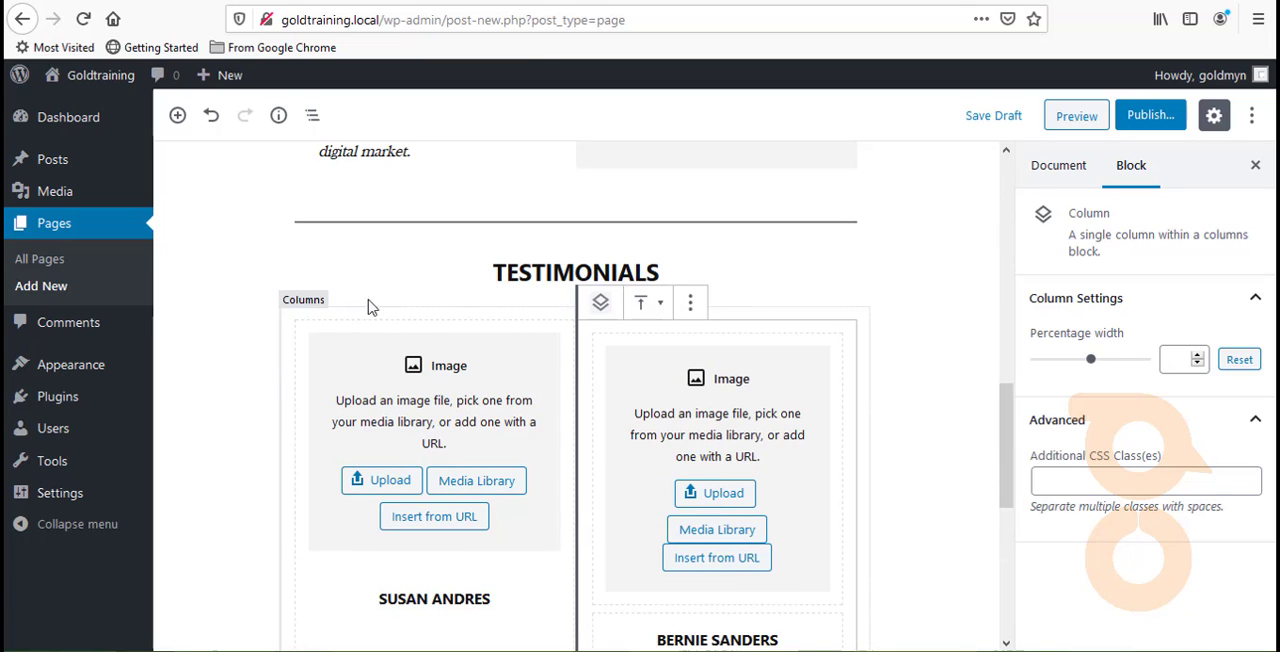
left_click(1152, 116)
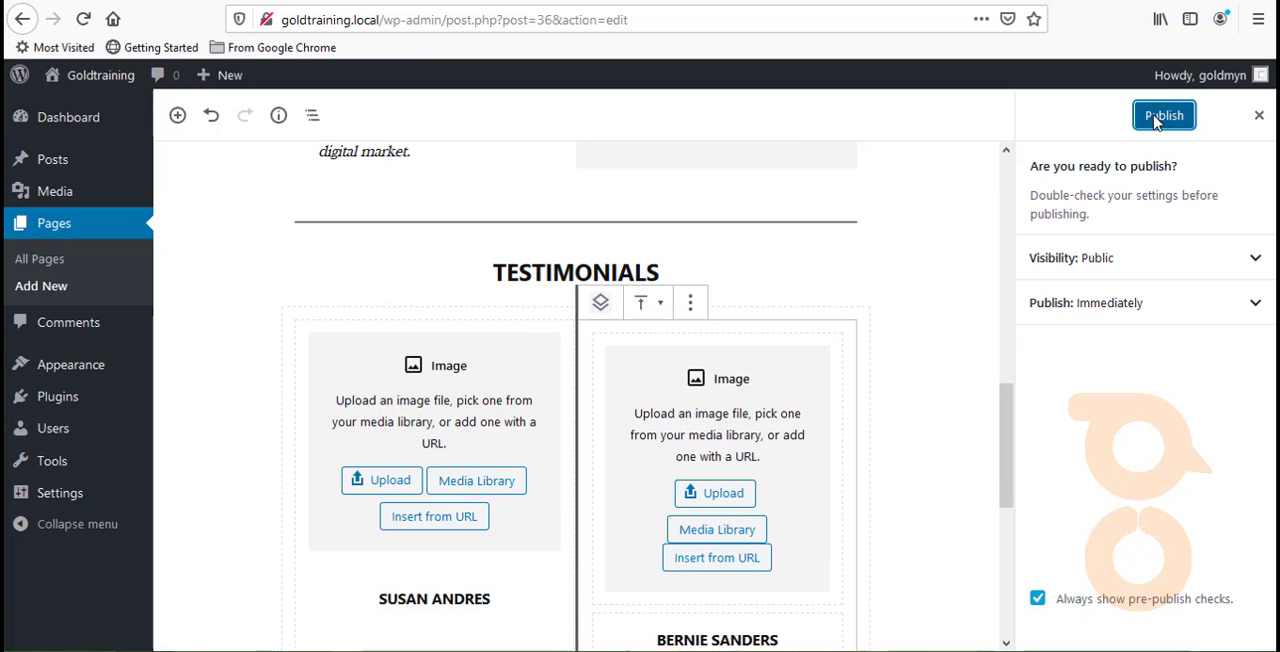
left_click(1156, 118)
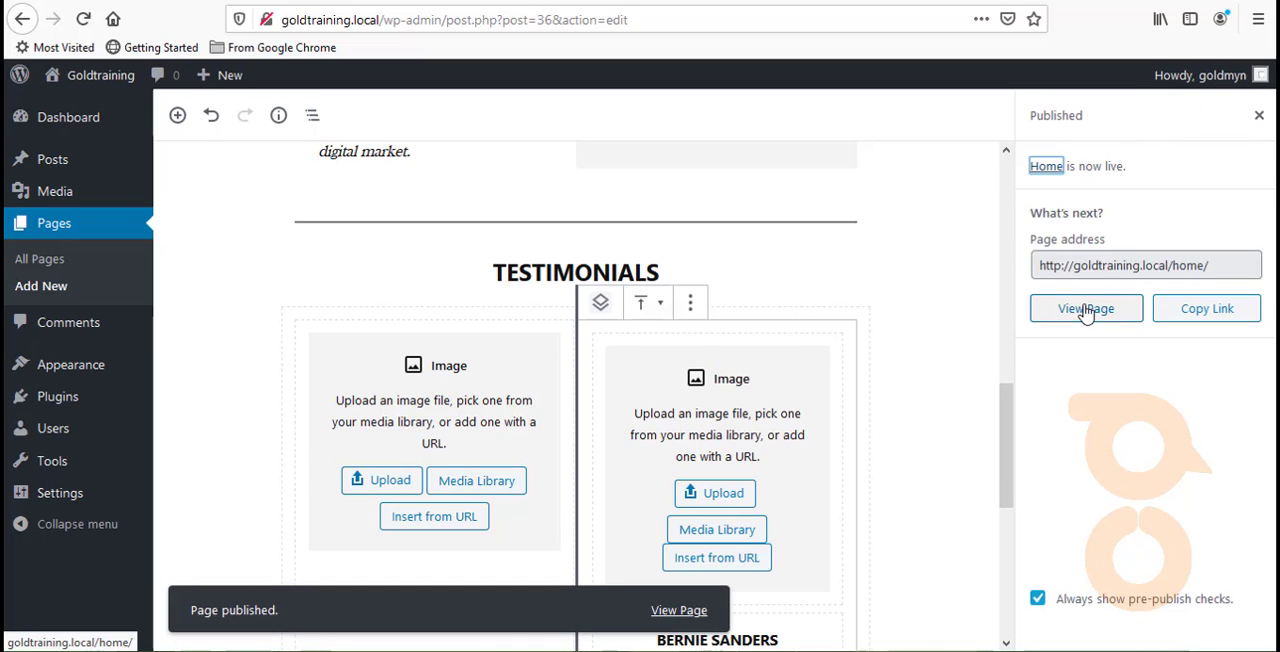
left_click(1182, 306)
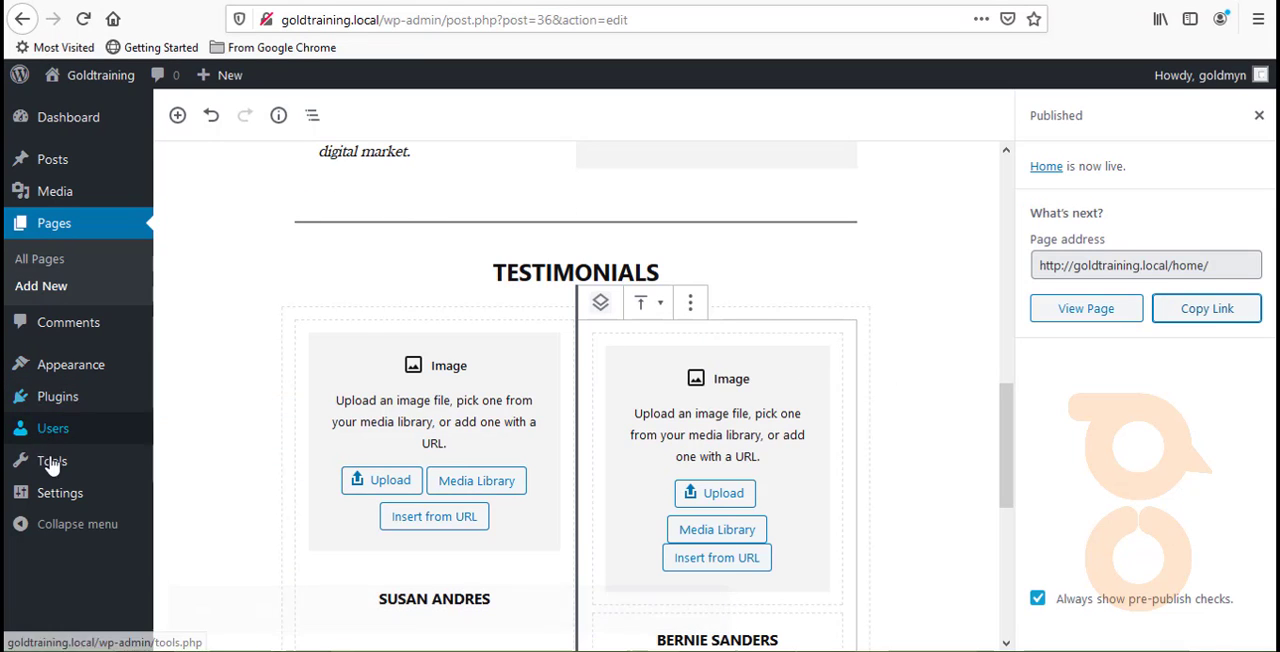
- In the Reading Settings, make the site's homepage display a static page, choose Home as the homepage, and save the changes
mouse_move(55, 492)
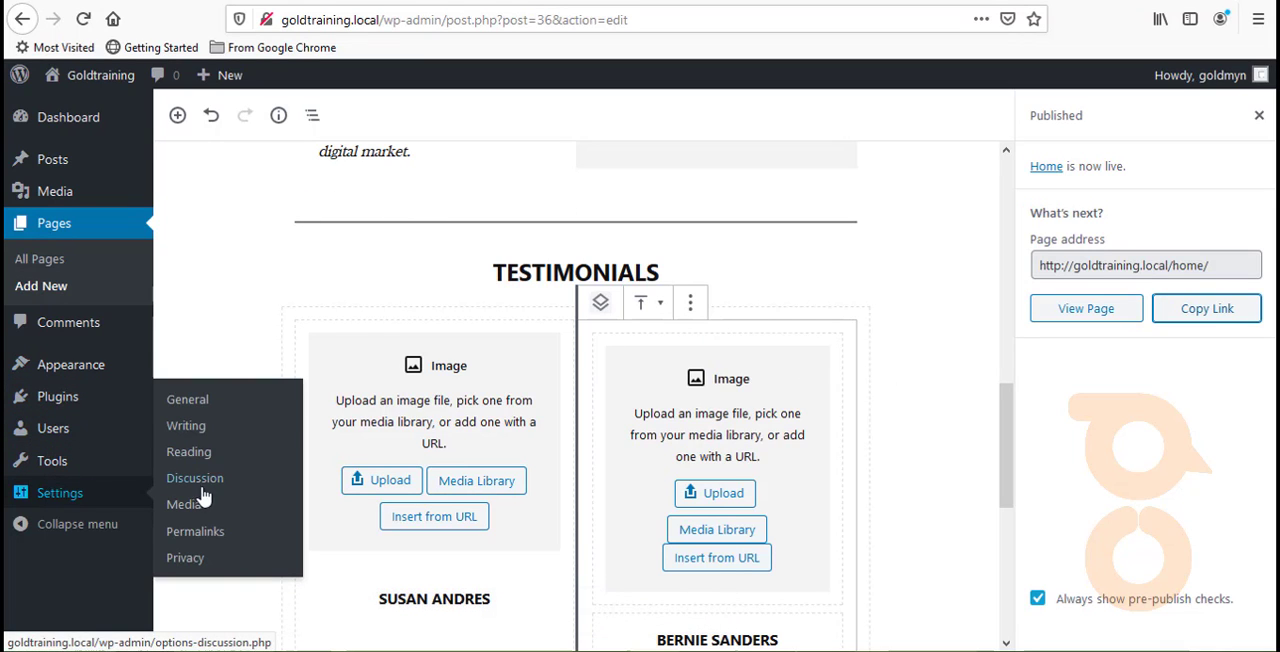
left_click(218, 460)
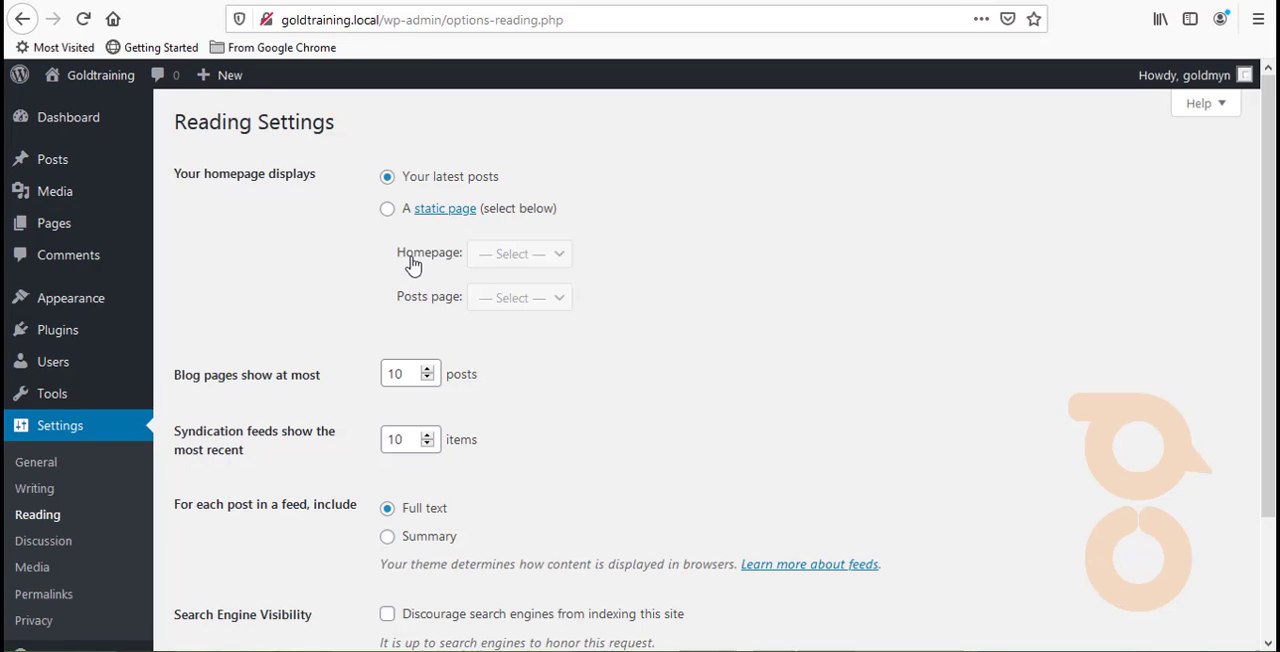
left_click(387, 208)
left_click(538, 257)
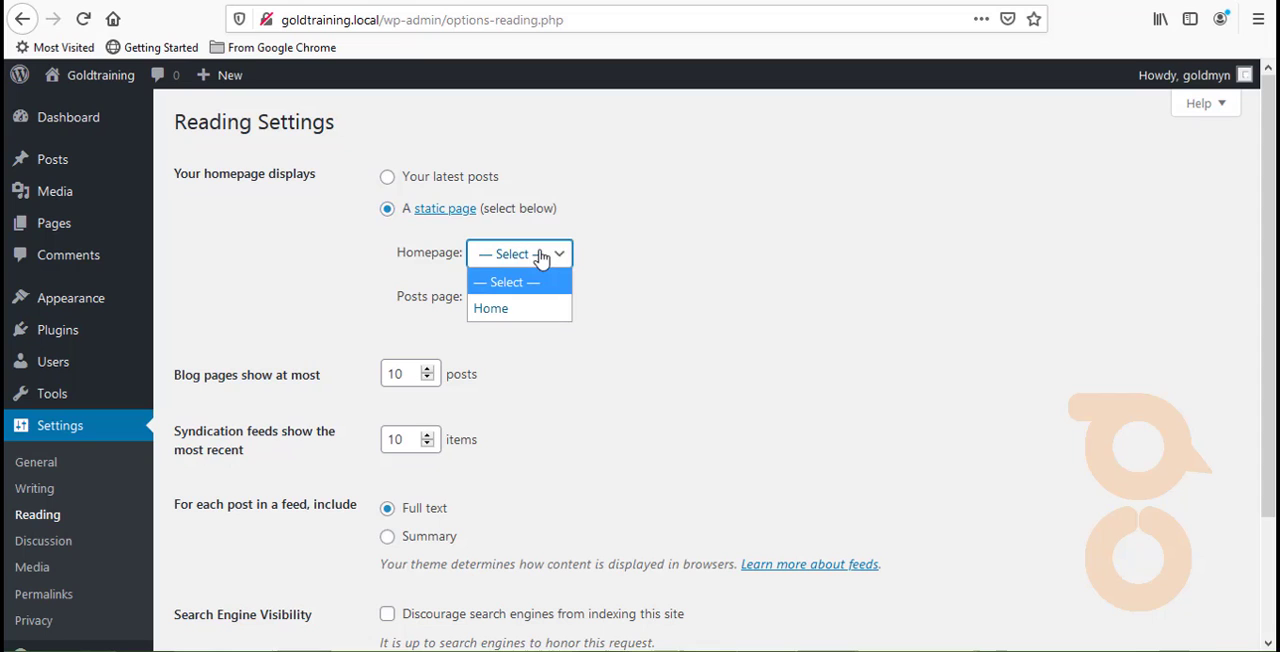
left_click(508, 307)
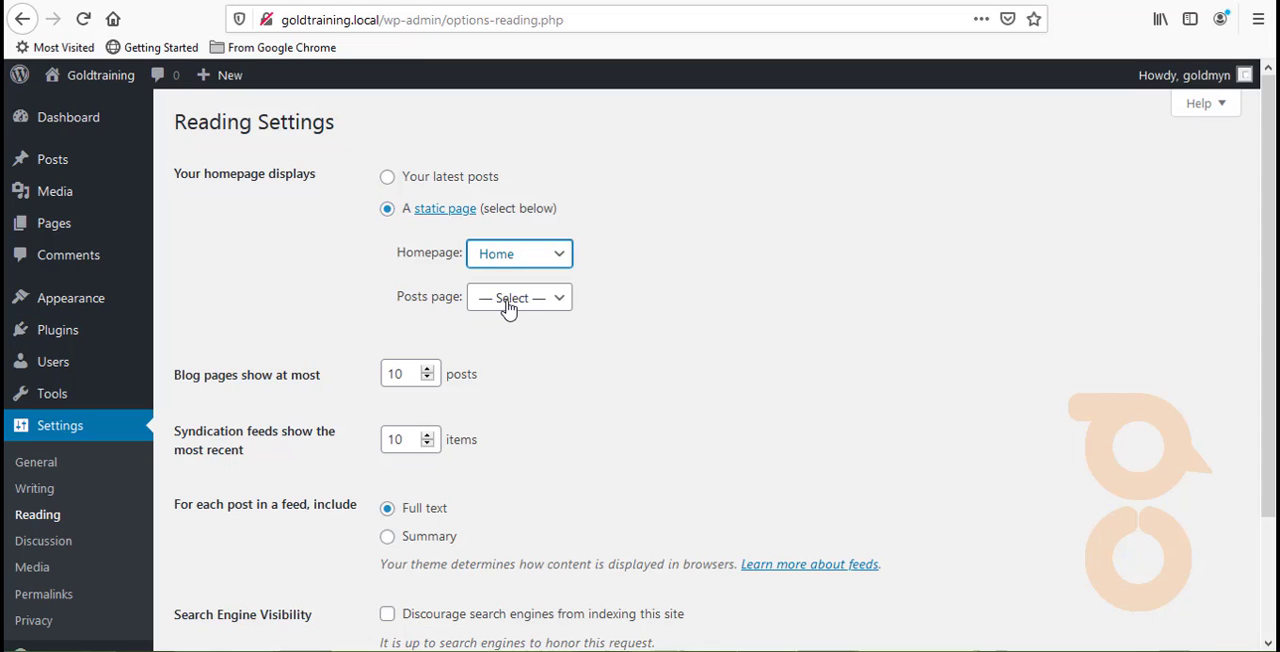
scroll(400, 457, "down", 3)
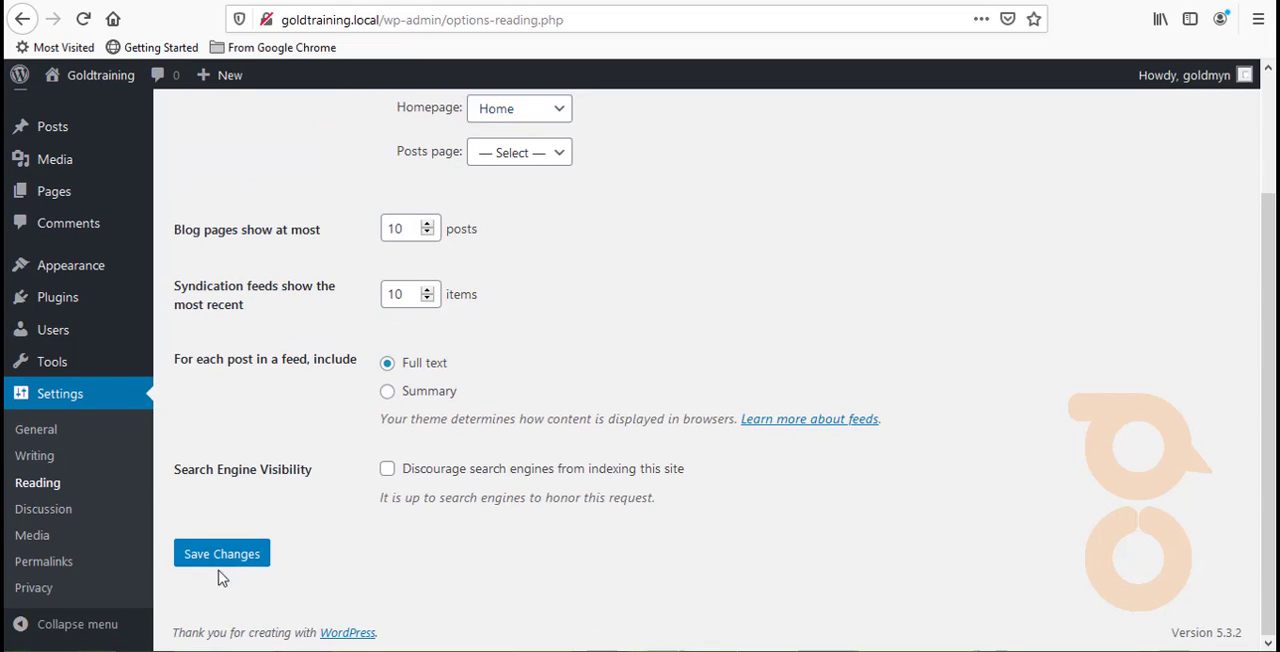
left_click(223, 553)
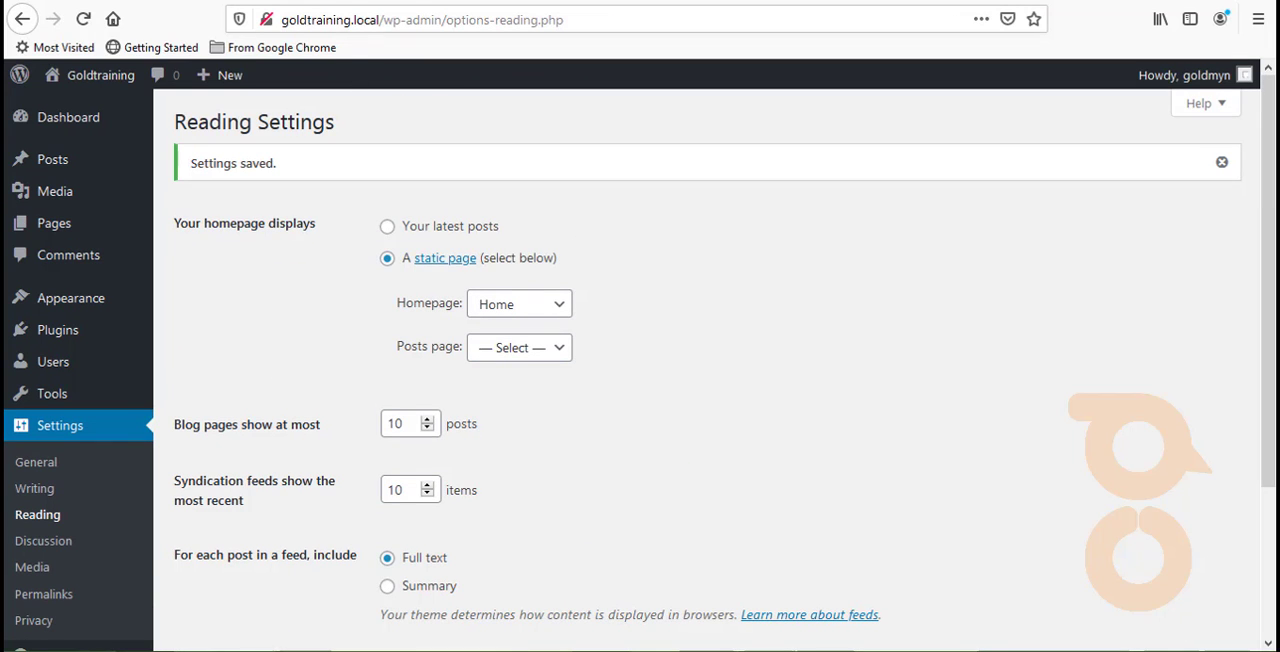
- Reload the site's front page at goldtraining.local and examine the published layout from the header down to the Testimonials and footer
left_click(318, 2)
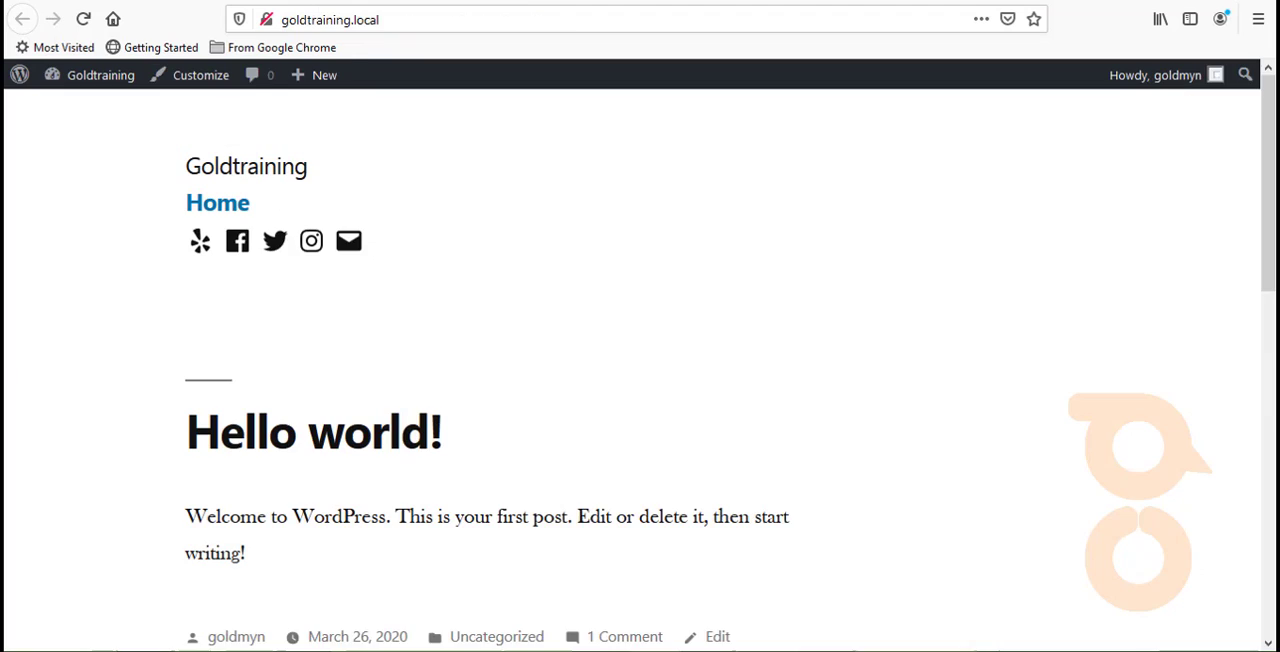
left_click(83, 19)
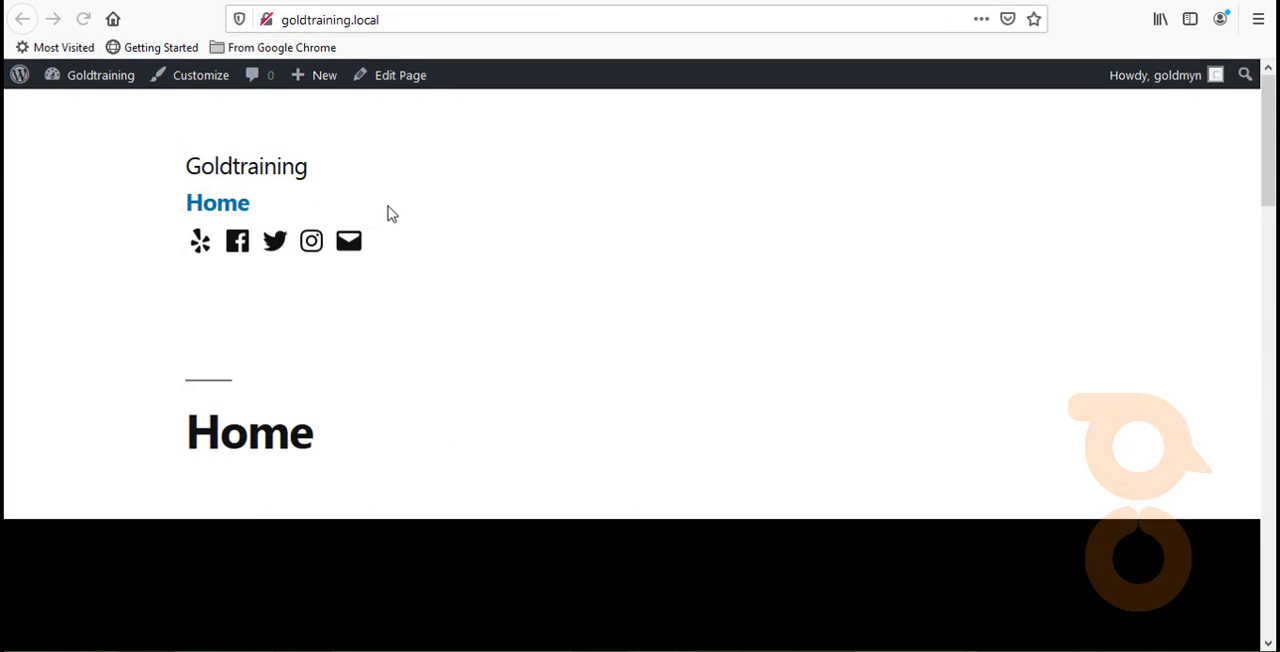
scroll(410, 220, "down", 2)
scroll(410, 220, "down", 10)
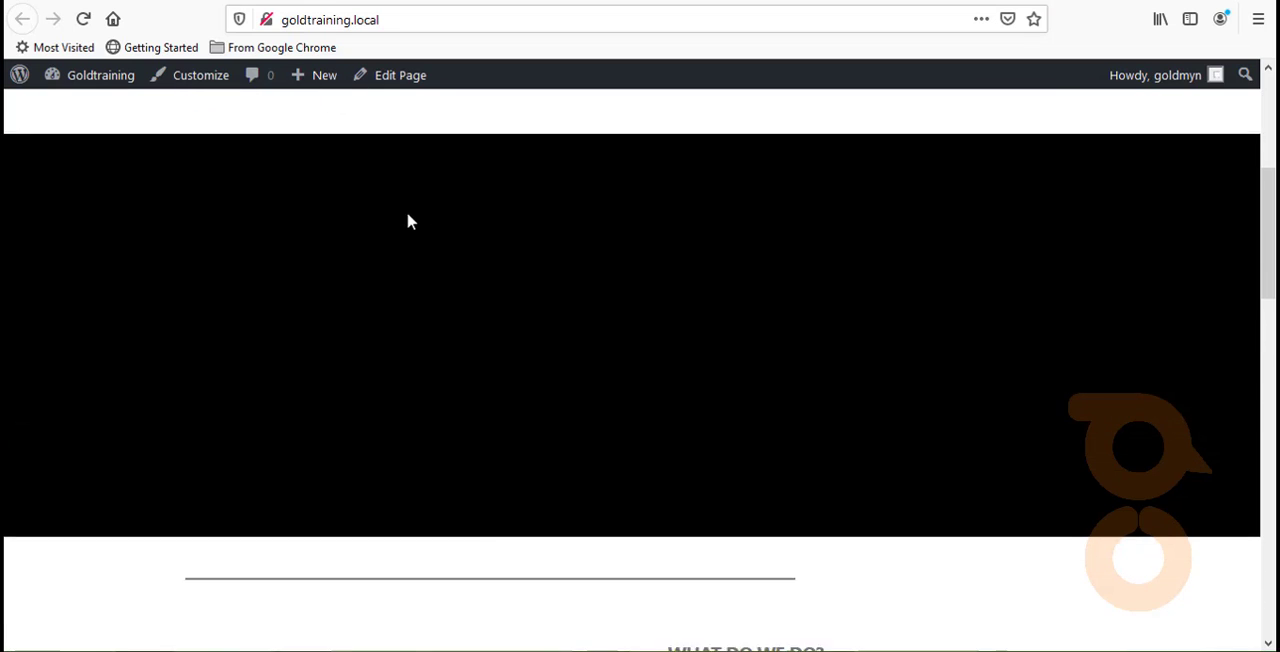
scroll(410, 220, "down", 4)
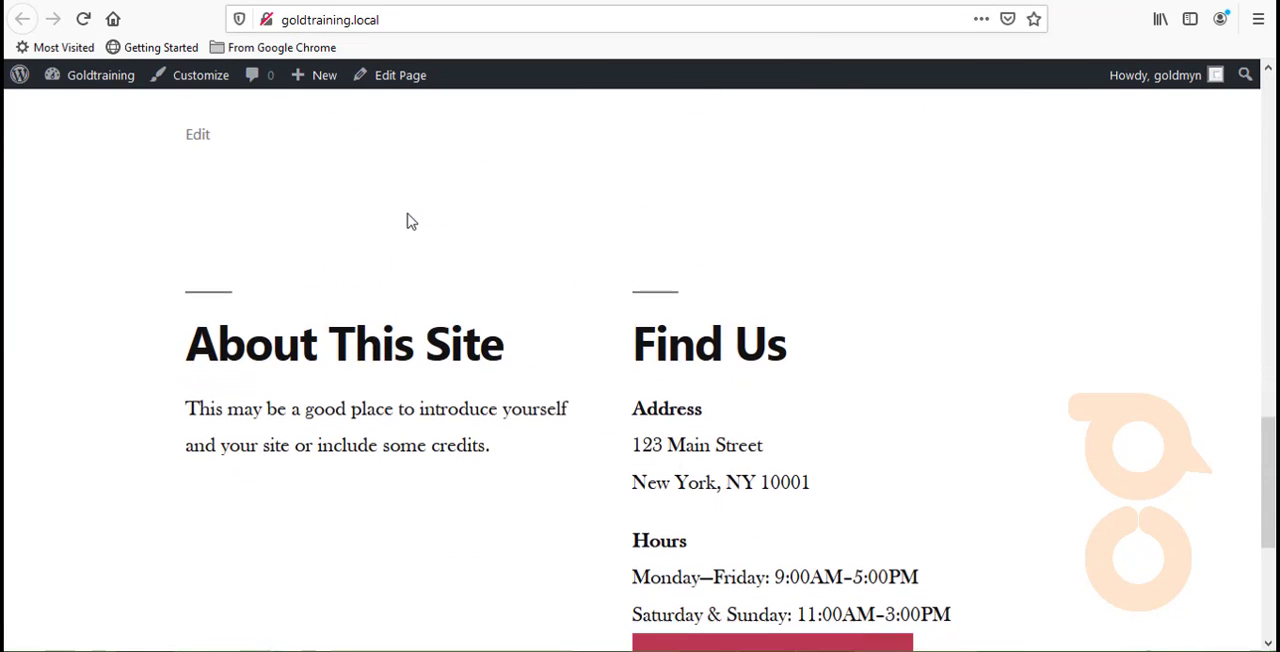
scroll(408, 215, "up", 3)
scroll(409, 218, "up", 3)
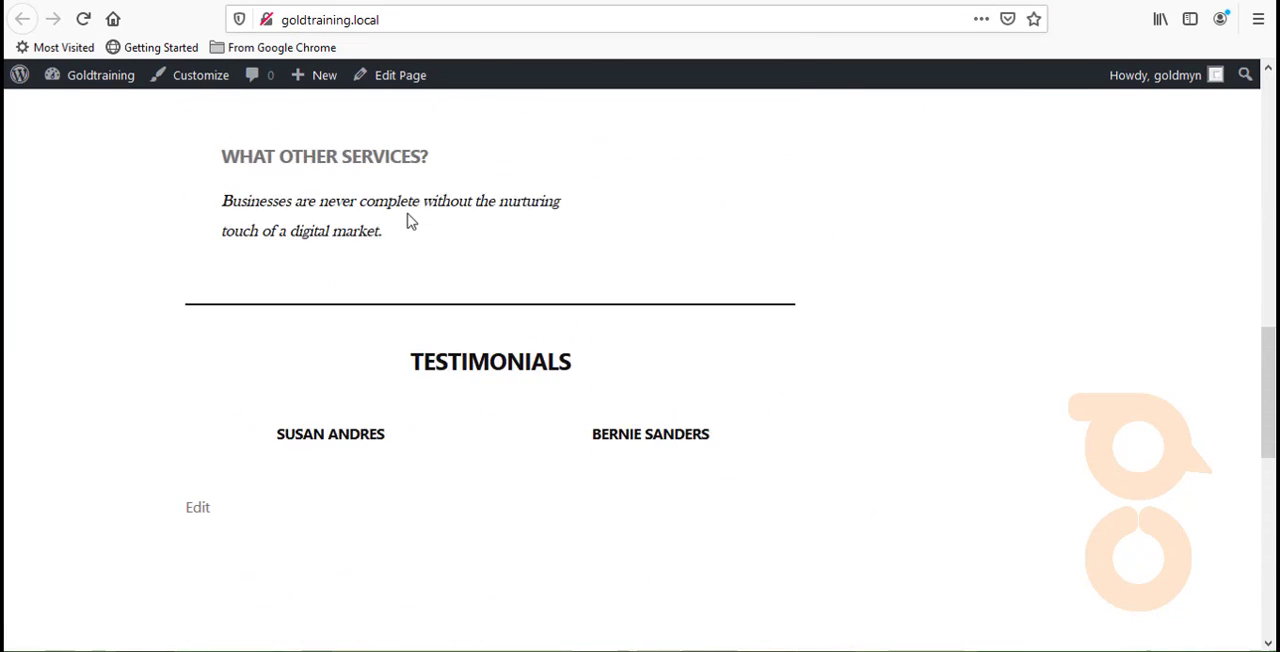
scroll(409, 221, "up", 2)
scroll(409, 221, "up", 4)
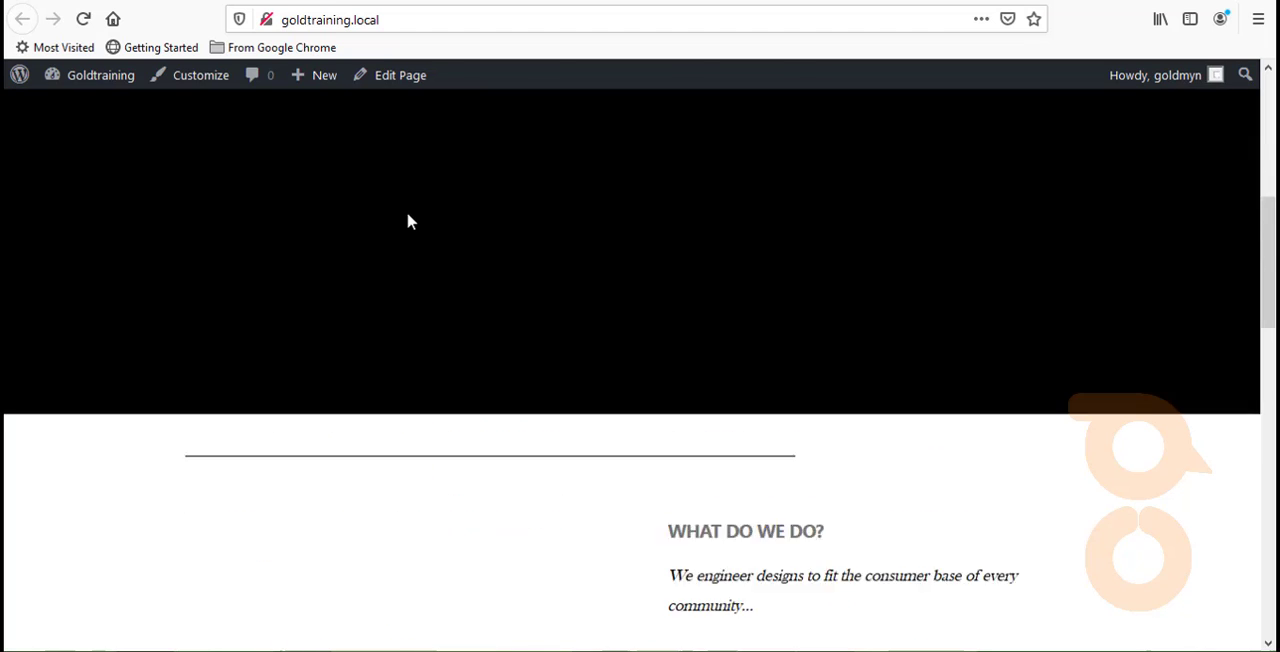
scroll(409, 221, "up", 5)
scroll(409, 221, "down", 6)
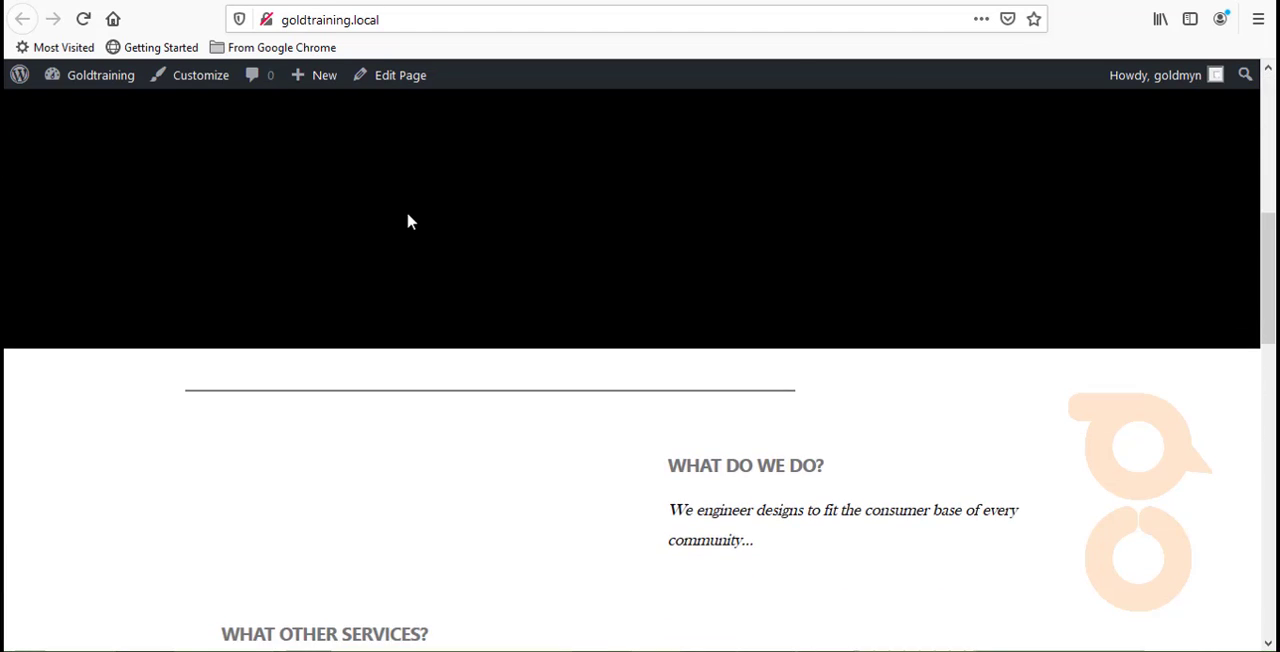
scroll(409, 221, "up", 3)
scroll(409, 221, "up", 3)
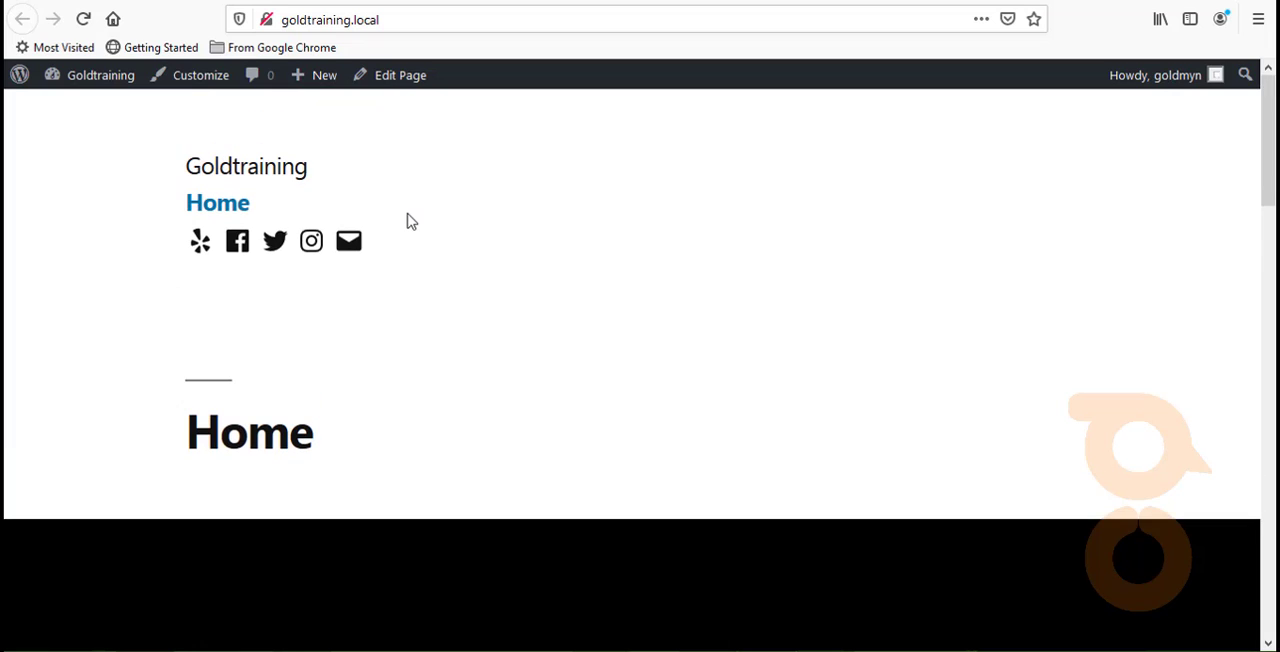